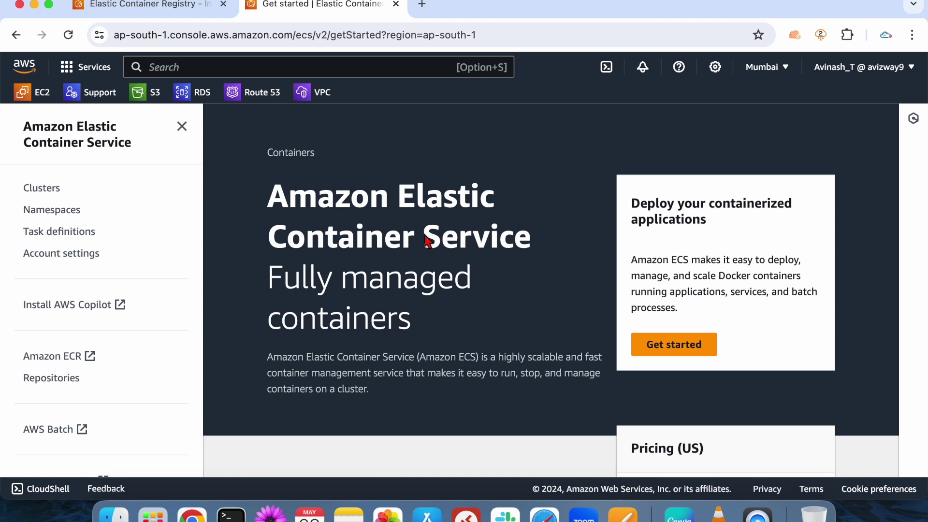
# Open the image tagged latest in the mycustomnginx ECR repository and examine its URI and general information.
pyautogui.click(151, 12)
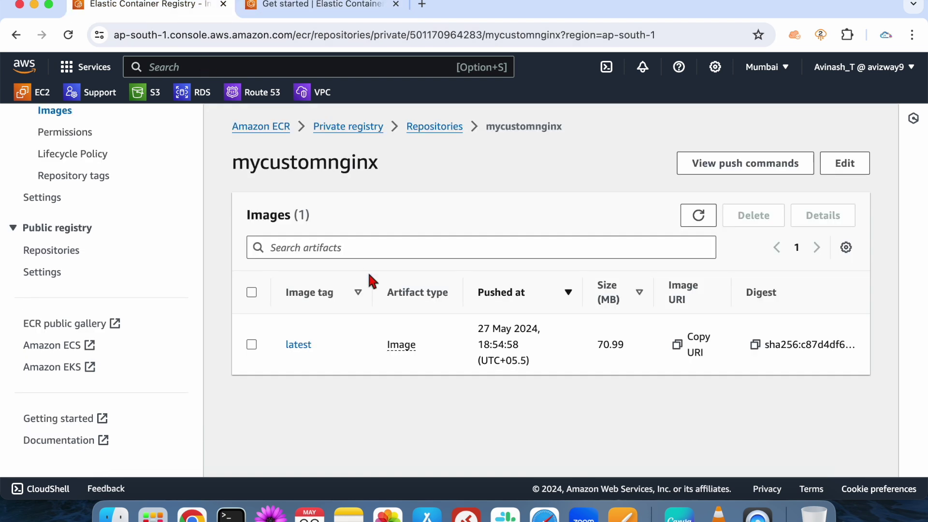
pyautogui.doubleClick(305, 162)
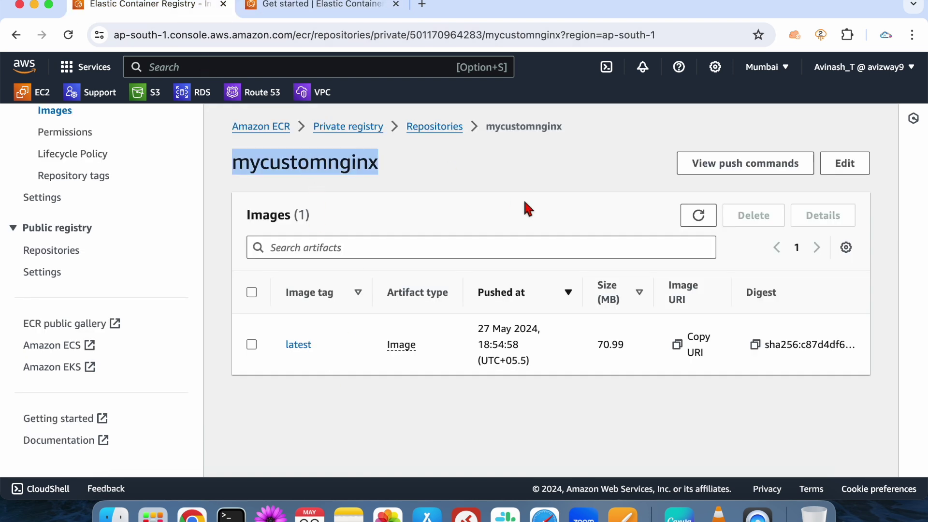
pyautogui.click(297, 344)
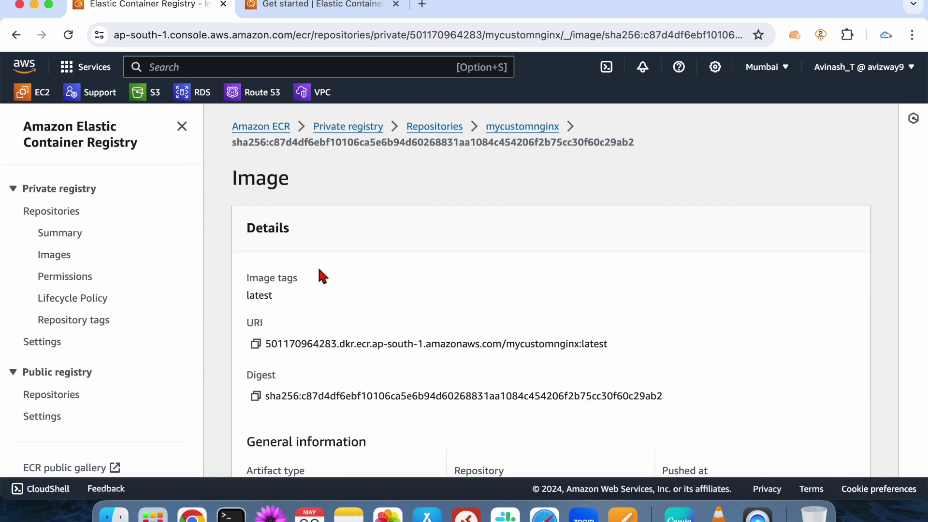
pyautogui.scroll(-10, 319, 275)
pyautogui.scroll(7, 319, 276)
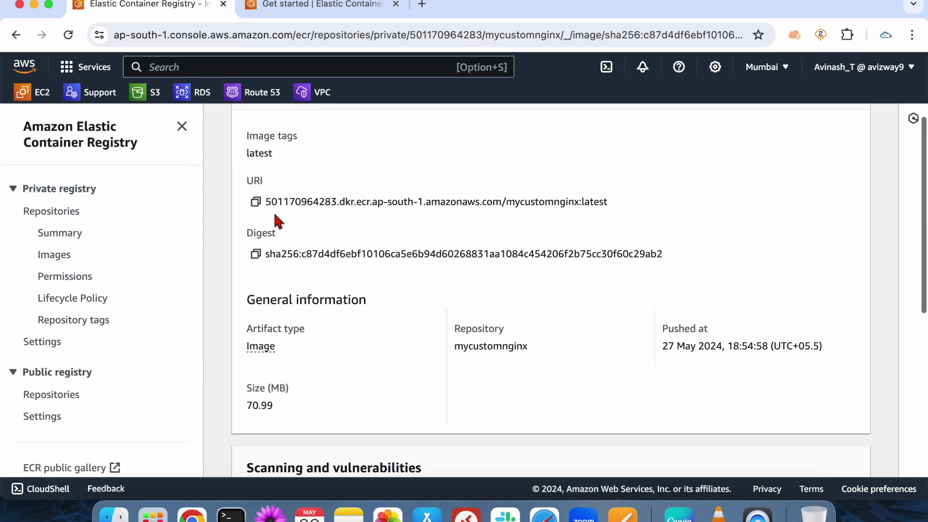
pyautogui.tripleClick(283, 202)
pyautogui.click(303, 221)
pyautogui.scroll(3, 303, 222)
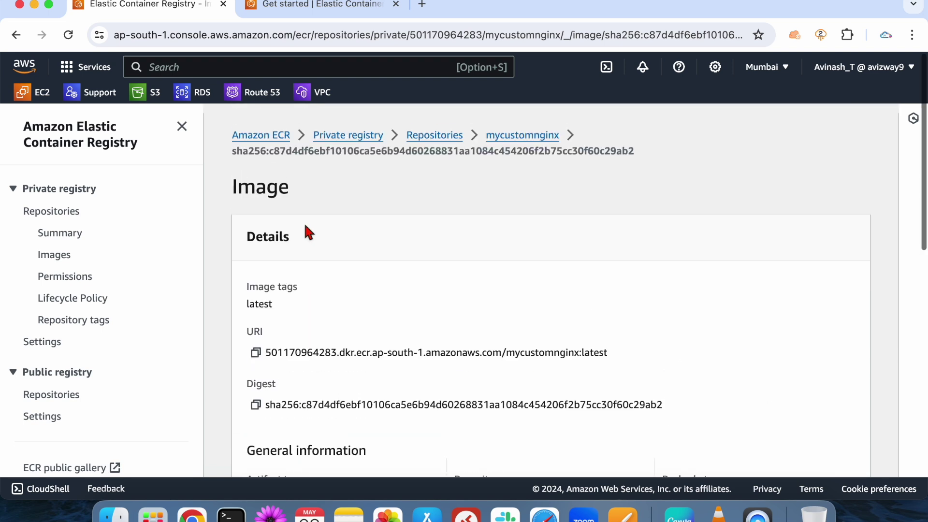
# Switch to the Amazon Elastic Container Service start page and read its service overview.
pyautogui.click(326, 12)
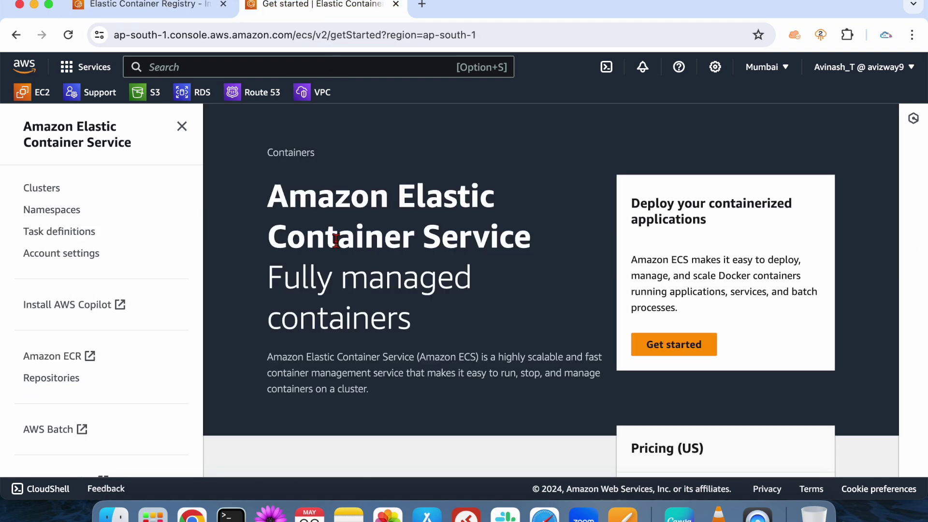
pyautogui.scroll(-5, 150, 338)
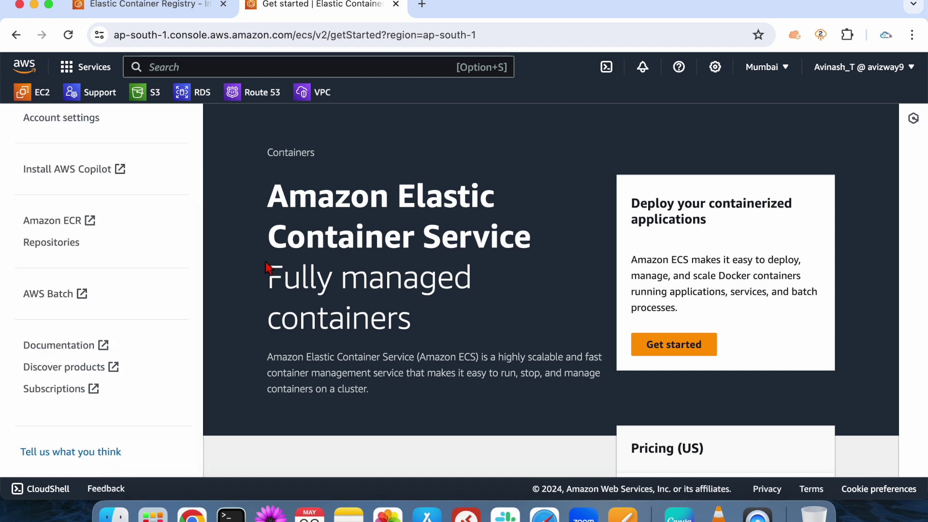
pyautogui.scroll(5, 167, 278)
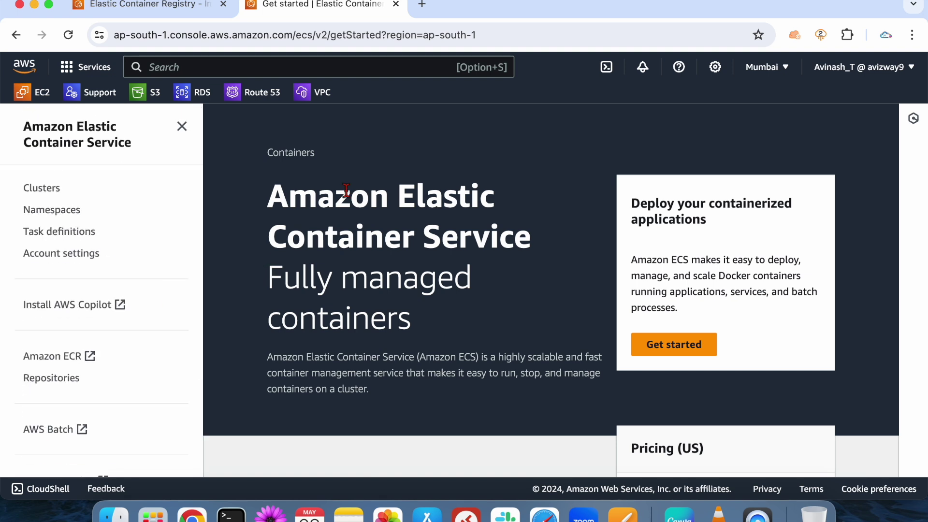
pyautogui.tripleClick(346, 190)
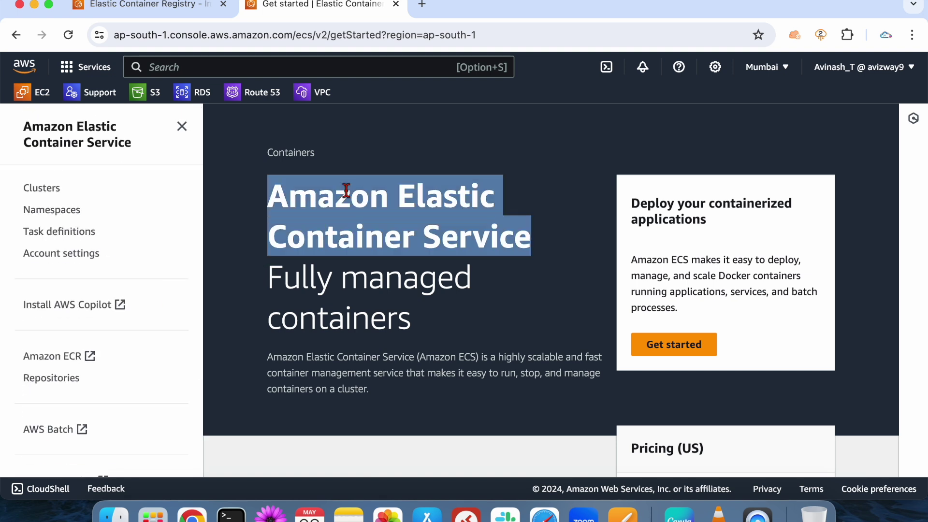
pyautogui.click(381, 158)
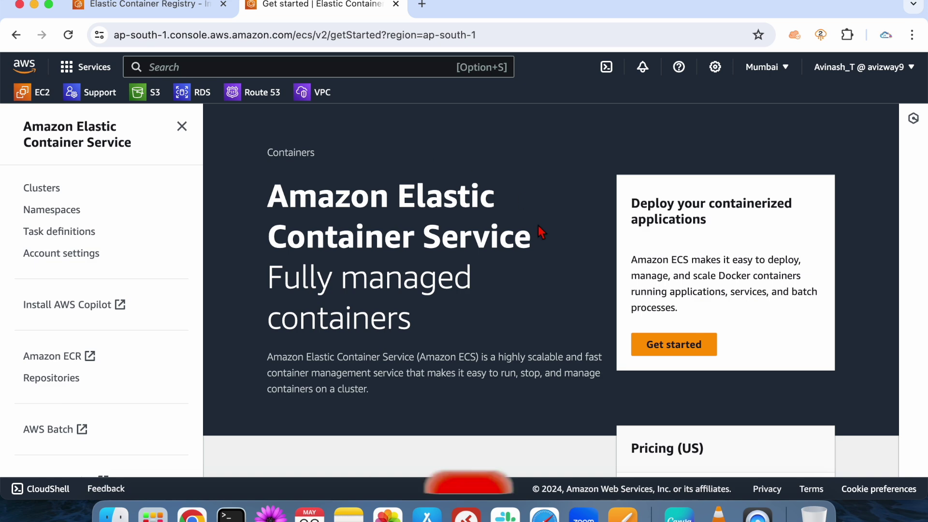
pyautogui.scroll(-3, 537, 225)
pyautogui.scroll(4, 538, 225)
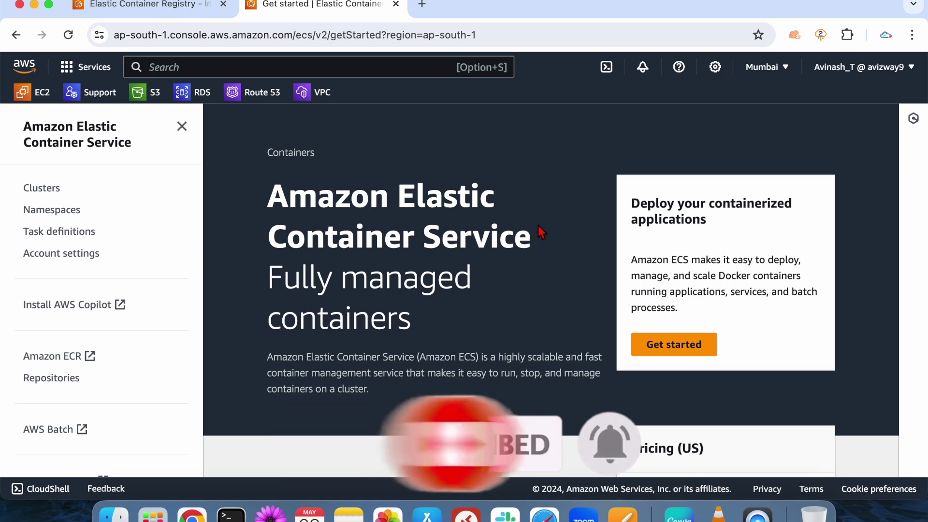
pyautogui.scroll(-3, 539, 227)
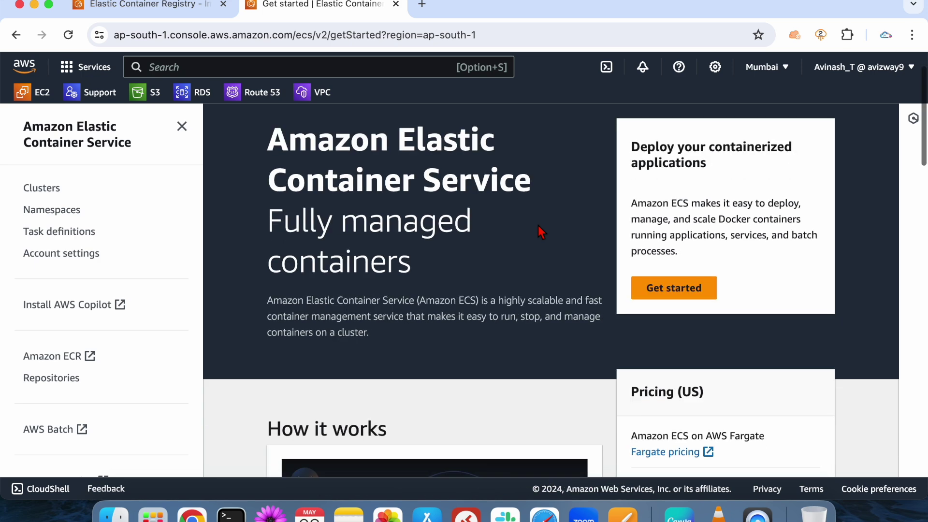
pyautogui.scroll(3, 537, 225)
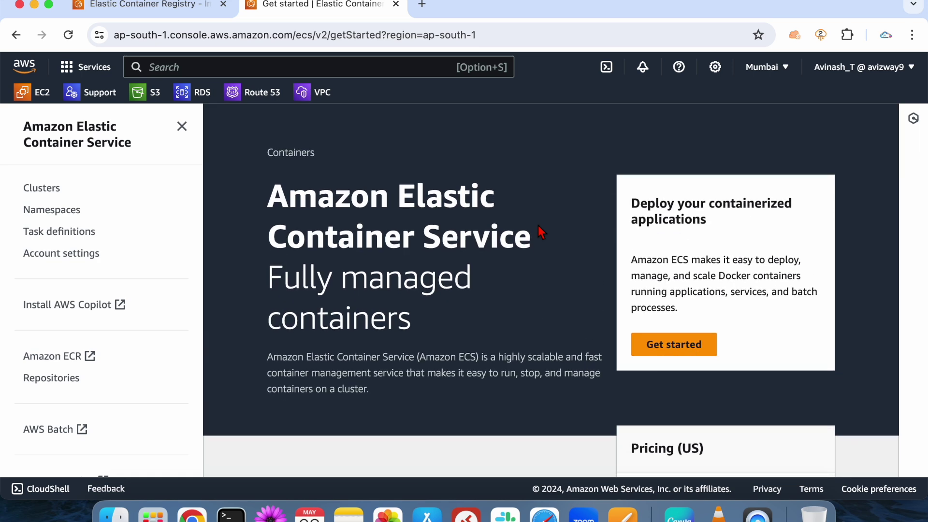
pyautogui.tripleClick(332, 195)
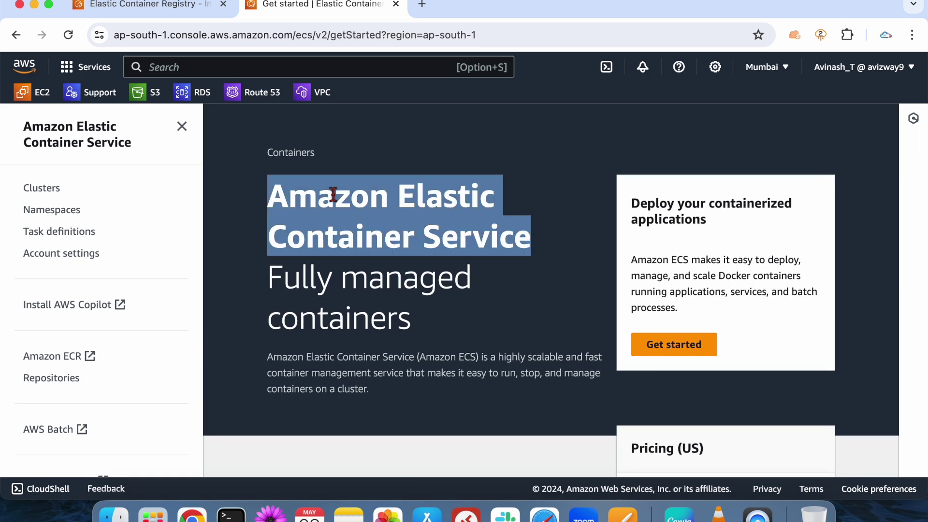
# Return to the mycustomnginx repository in ECR and reopen the details of its latest image.
pyautogui.click(157, 8)
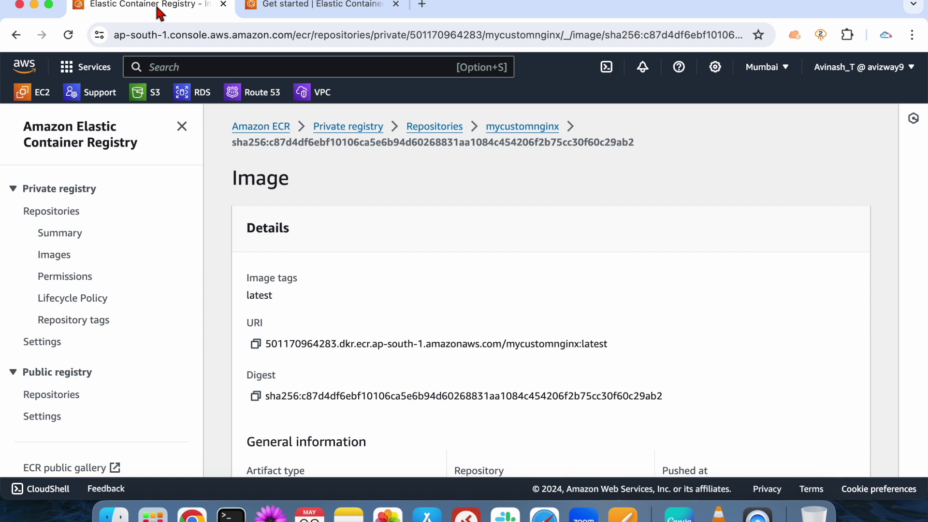
pyautogui.click(498, 127)
pyautogui.click(298, 345)
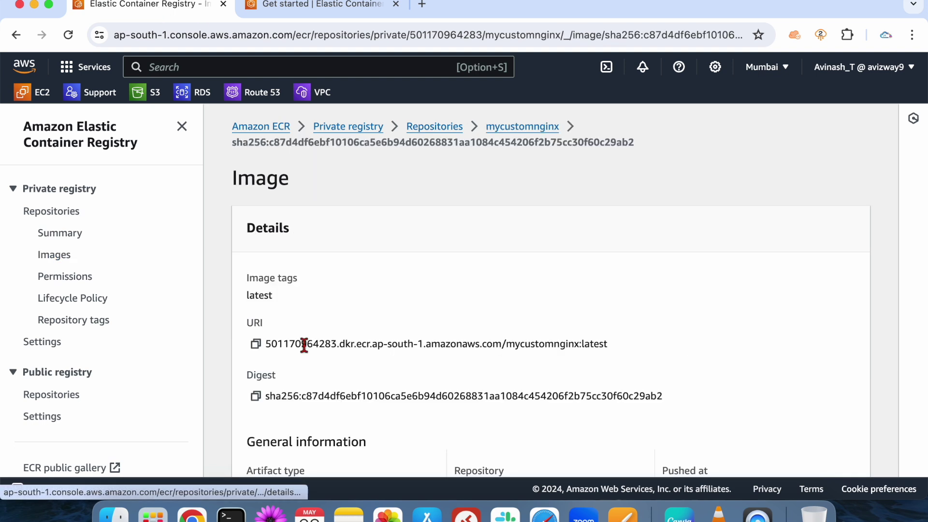
pyautogui.scroll(-3, 418, 370)
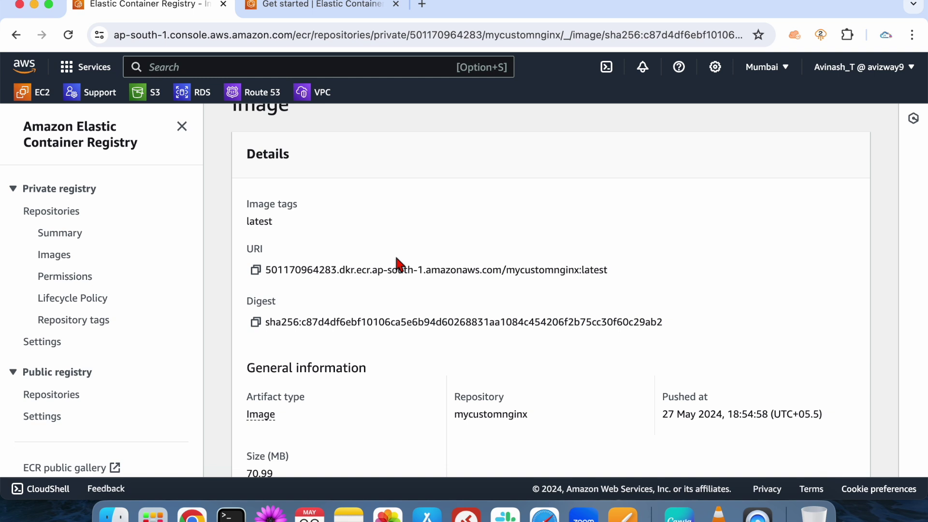
# Open the EC2 instances list separately, inspect the Docker-Telugu instance's summary, and close the EC2 page.
pyautogui.click(319, 4)
pyautogui.click(417, 180)
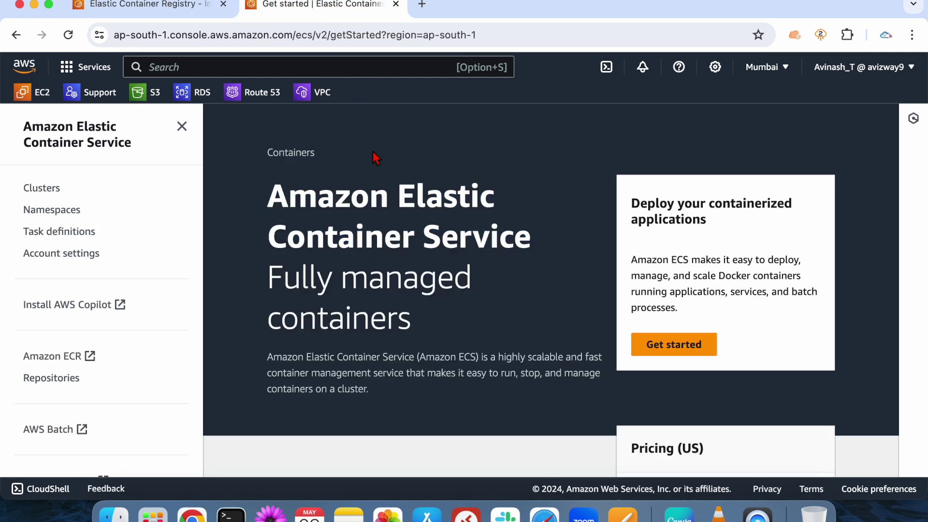
pyautogui.keyDown('super'); pyautogui.click(34, 91); pyautogui.keyUp('super')
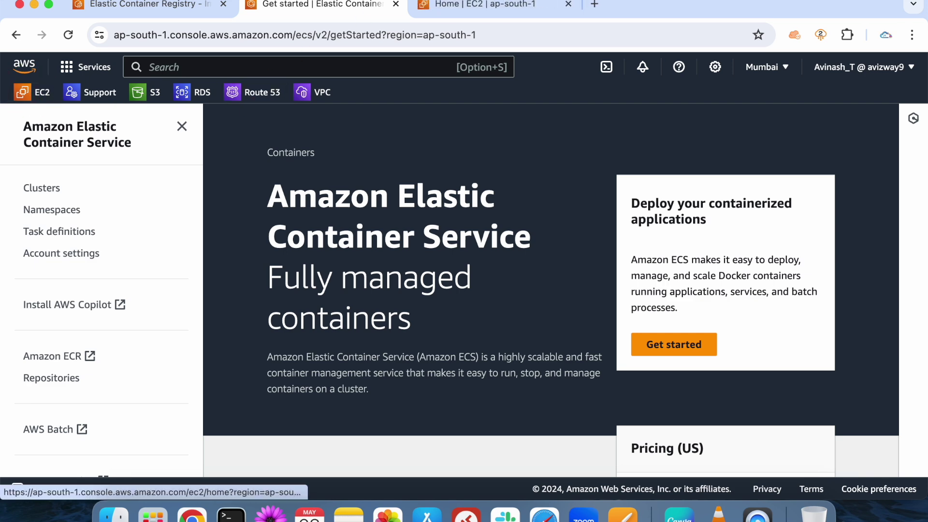
pyautogui.click(489, 7)
pyautogui.click(312, 213)
pyautogui.click(324, 175)
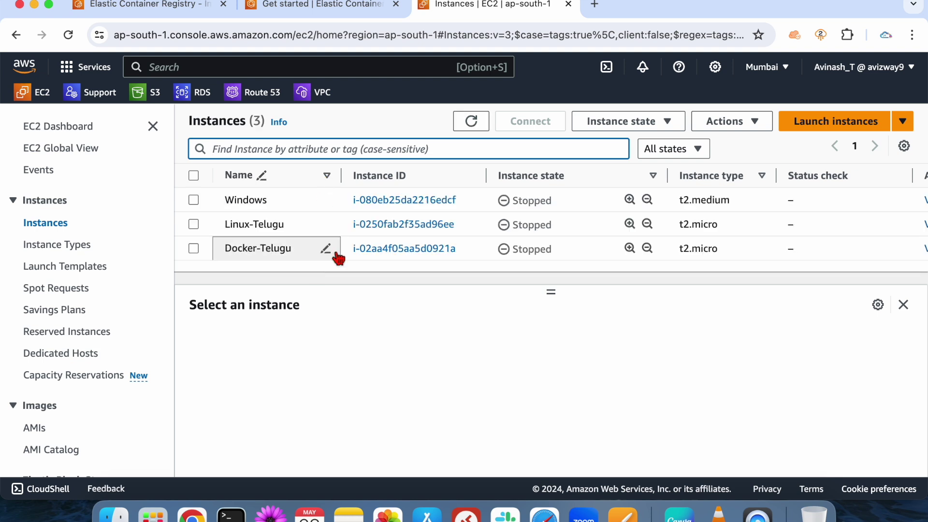
pyautogui.click(385, 251)
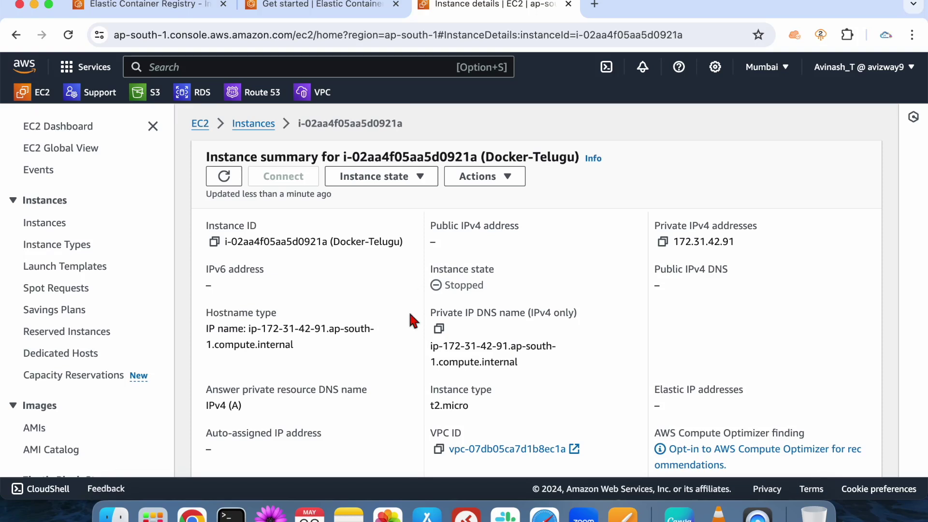
pyautogui.scroll(-10, 120, 343)
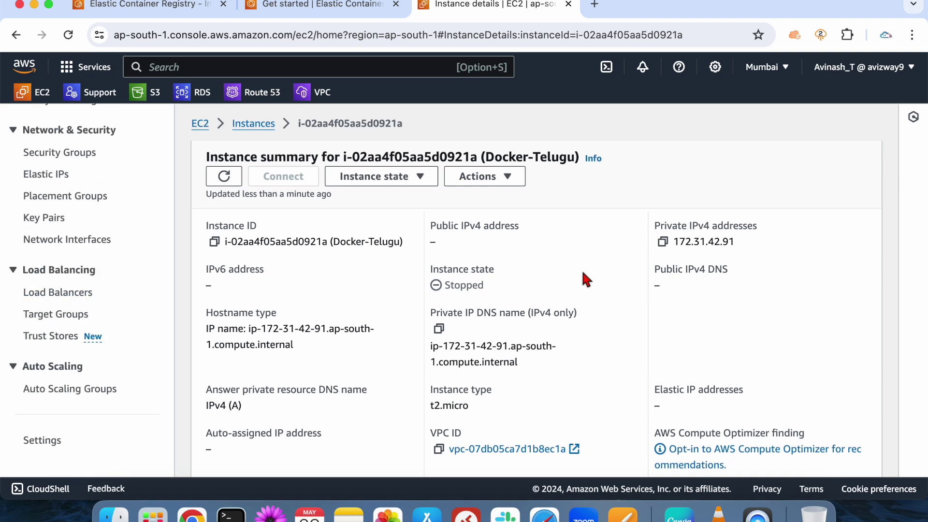
pyautogui.scroll(10, 68, 354)
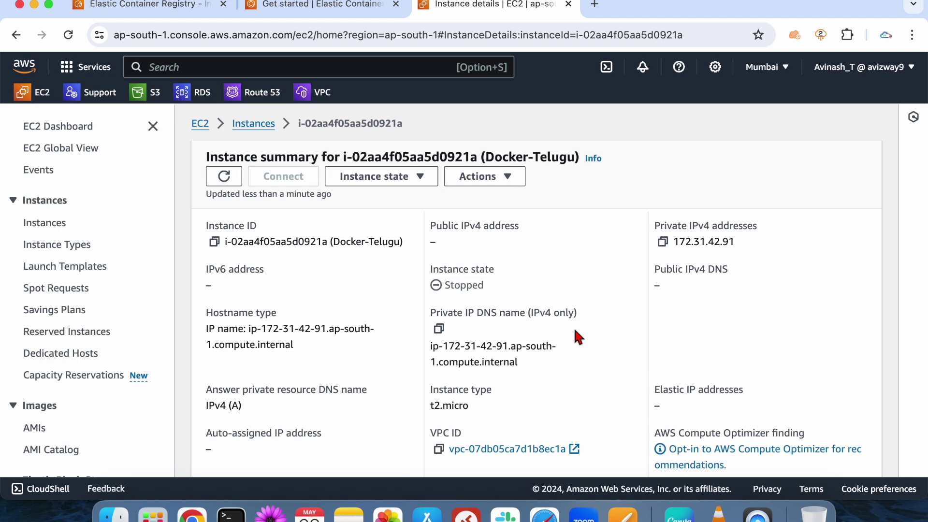
pyautogui.click(568, 4)
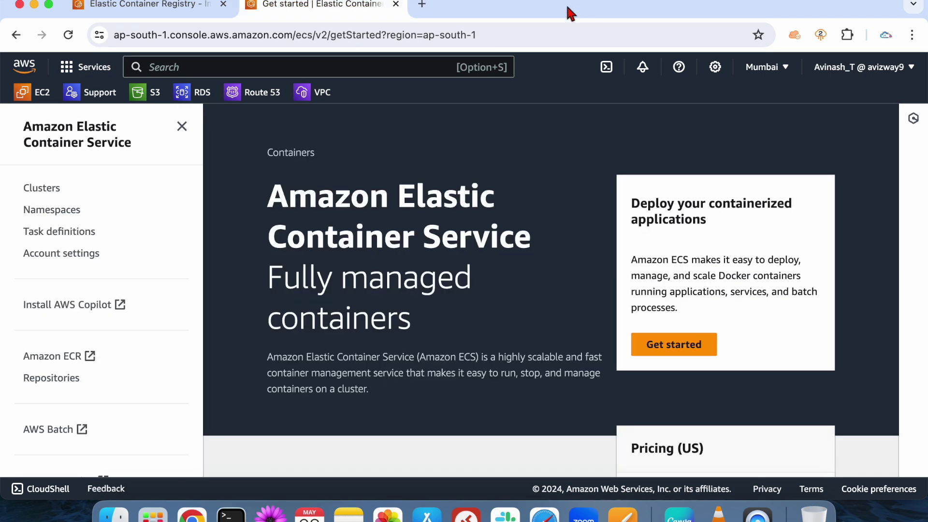
# Go back to the ECR image details and highlight the URI of the mycustomnginx image.
pyautogui.tripleClick(359, 184)
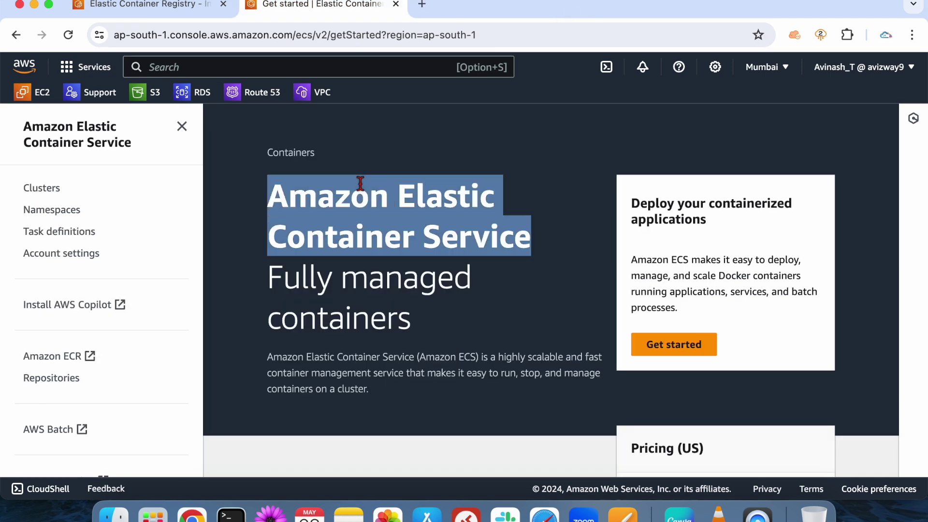
pyautogui.click(433, 145)
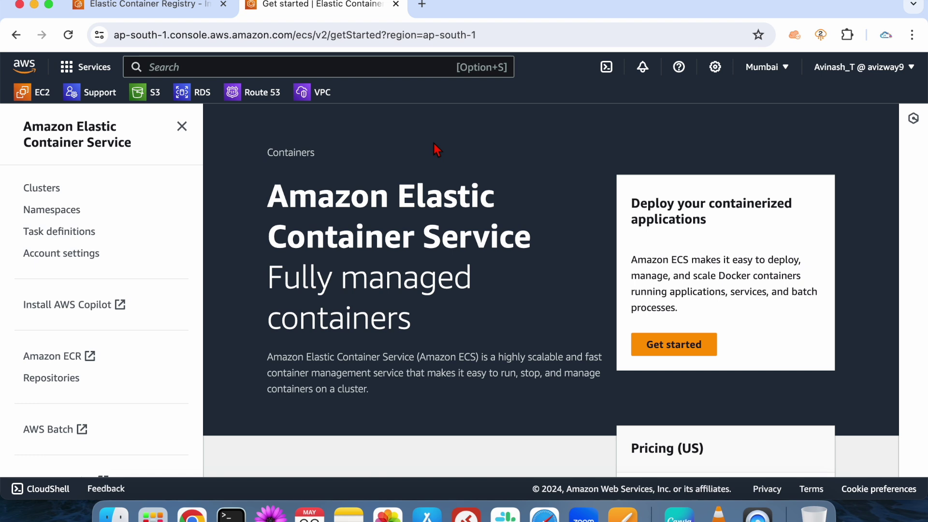
pyautogui.click(171, 6)
pyautogui.tripleClick(342, 268)
pyautogui.click(373, 286)
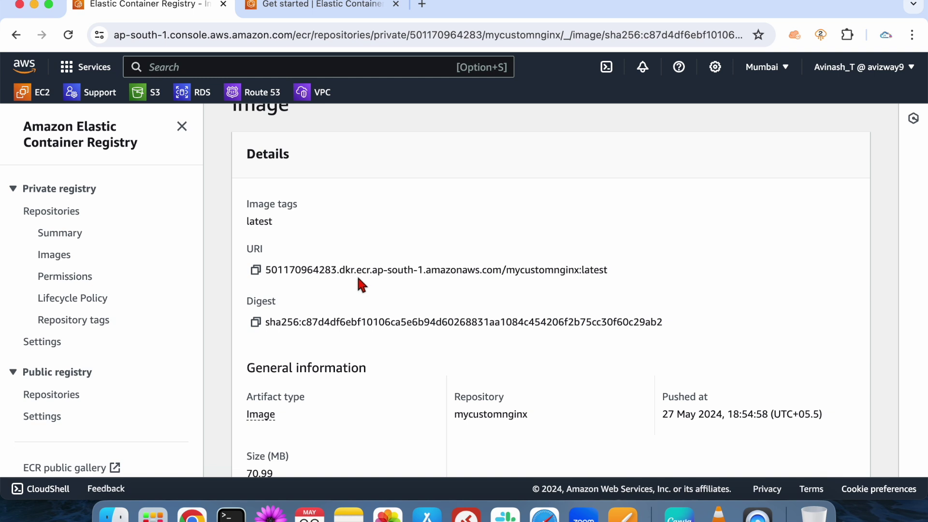
pyautogui.tripleClick(358, 277)
pyautogui.click(365, 298)
pyautogui.tripleClick(355, 269)
# Start creating a new ECS cluster from the Elastic Container Service start page and collapse the side navigation.
pyautogui.click(319, 4)
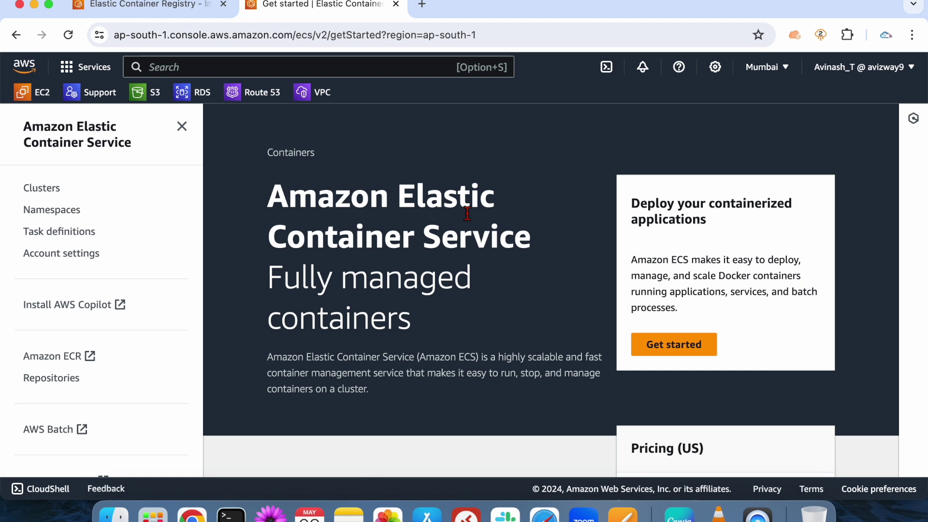
pyautogui.click(669, 340)
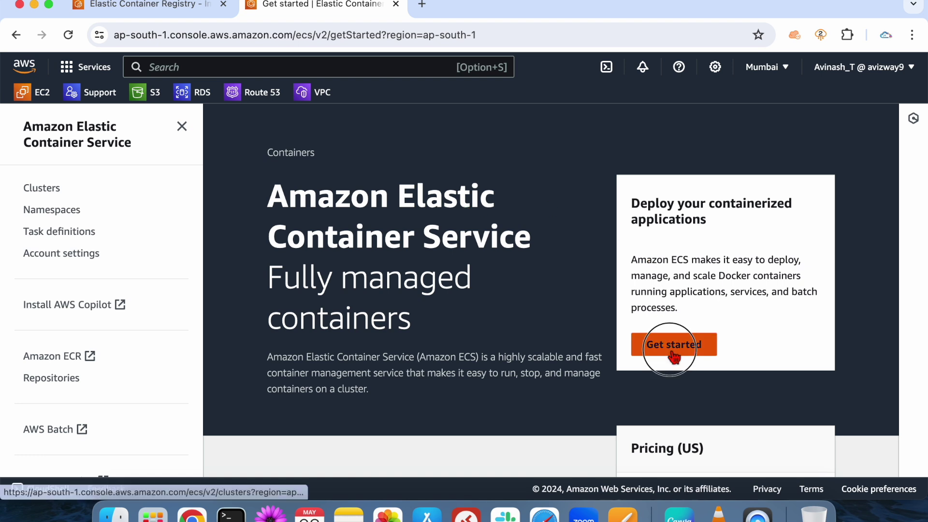
pyautogui.click(787, 173)
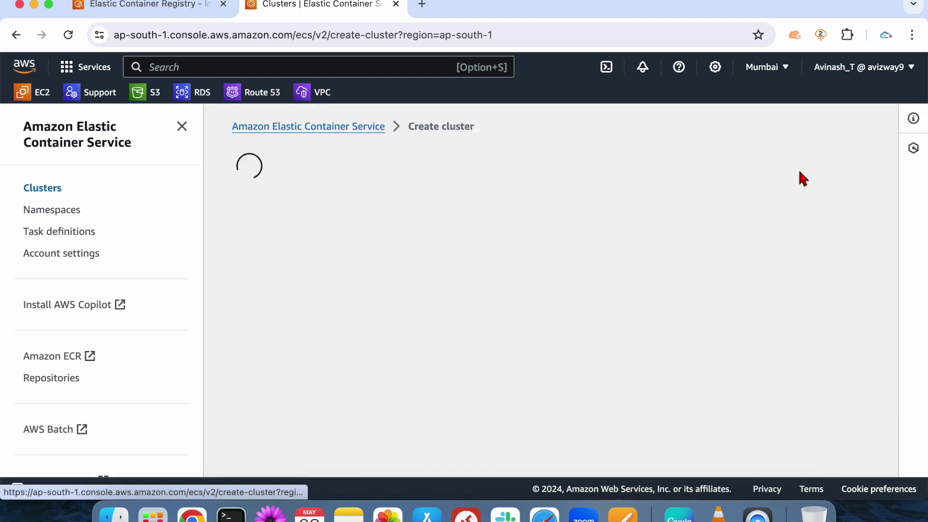
pyautogui.click(181, 126)
pyautogui.scroll(-5, 196, 218)
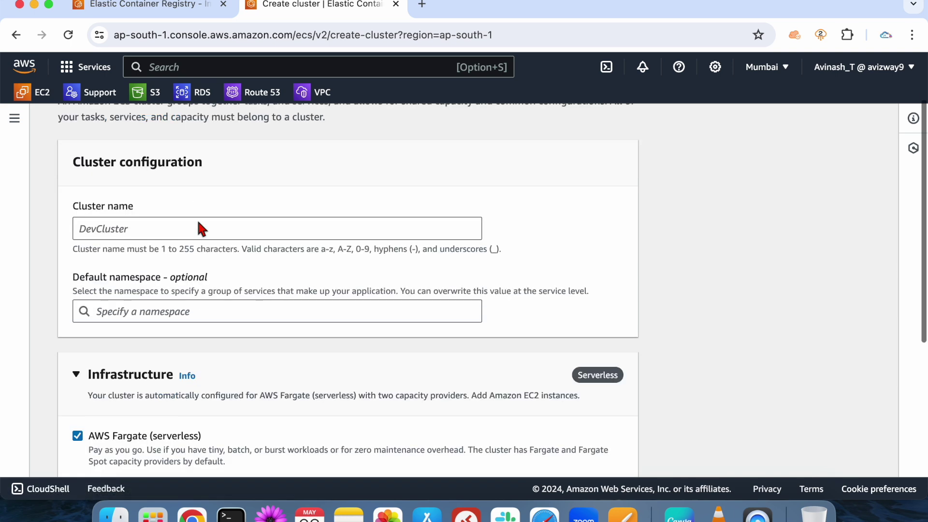
# In the cluster's Infrastructure settings, disable AWS Fargate (serverless) and enable Amazon EC2 instances.
pyautogui.doubleClick(88, 230)
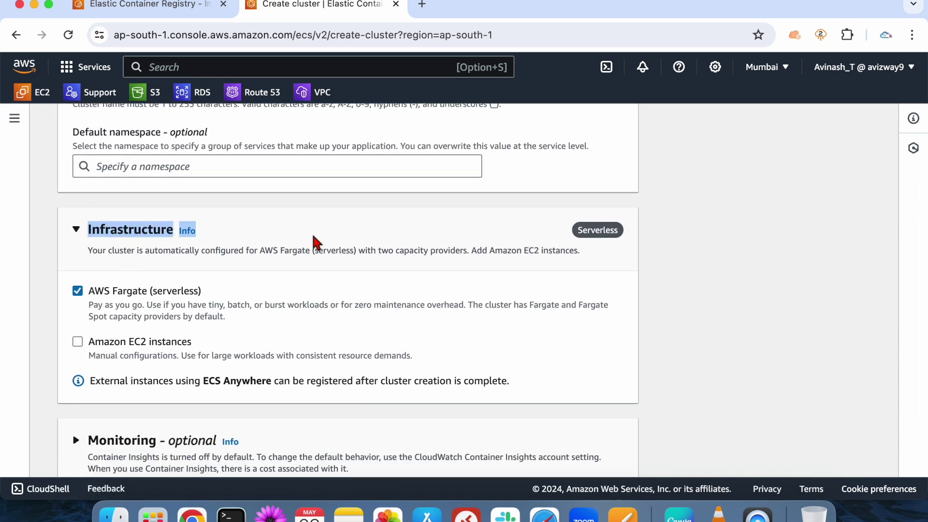
pyautogui.click(685, 286)
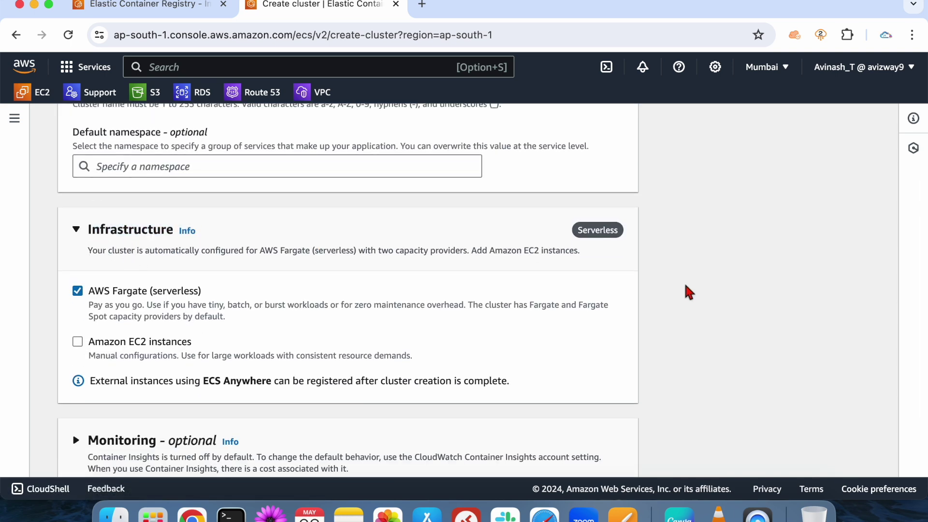
pyautogui.click(139, 293)
pyautogui.click(140, 341)
pyautogui.scroll(-1, 353, 347)
pyautogui.scroll(-2, 353, 348)
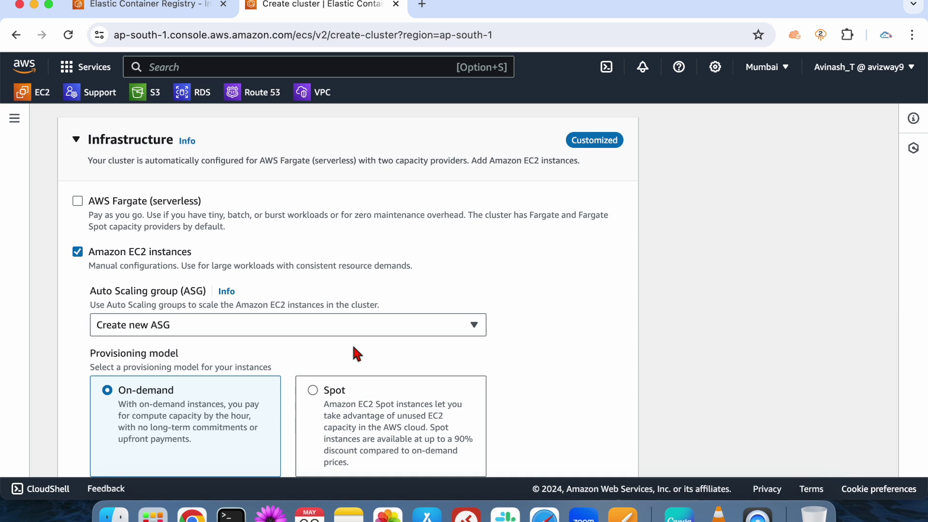
pyautogui.scroll(-10, 353, 346)
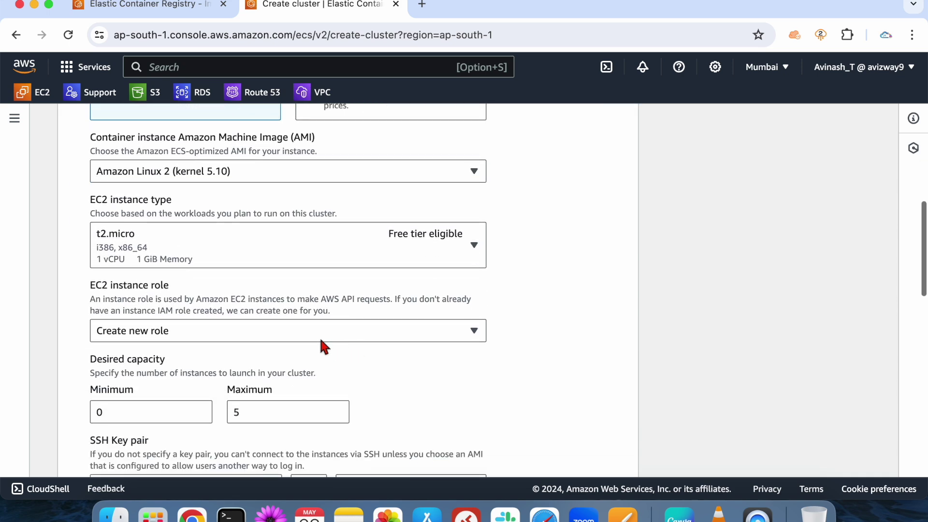
# Keep Create new role as the EC2 instance role and select Linux-KP as the SSH key pair.
pyautogui.click(248, 339)
pyautogui.click(251, 341)
pyautogui.scroll(-5, 254, 353)
pyautogui.click(234, 291)
pyautogui.click(176, 337)
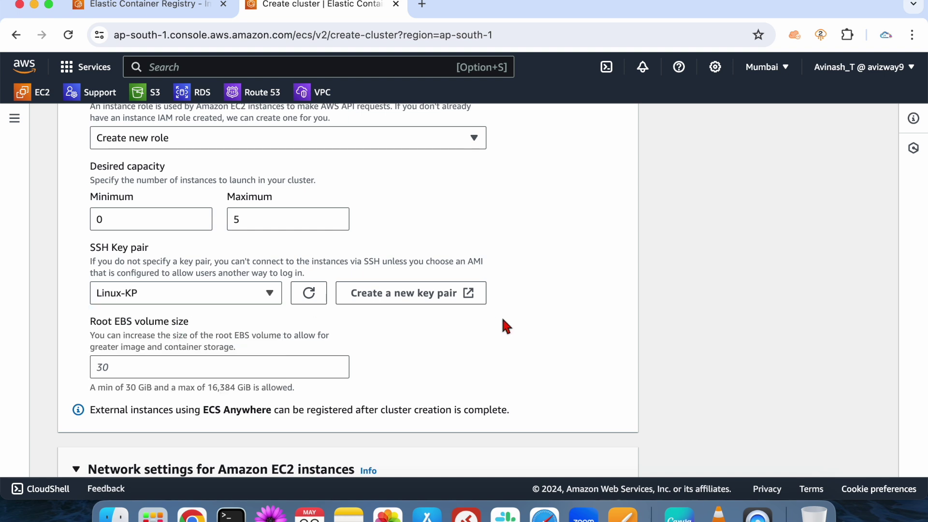
# Review the container instance settings, highlighting the selected t2.micro EC2 instance type.
pyautogui.scroll(5, 503, 319)
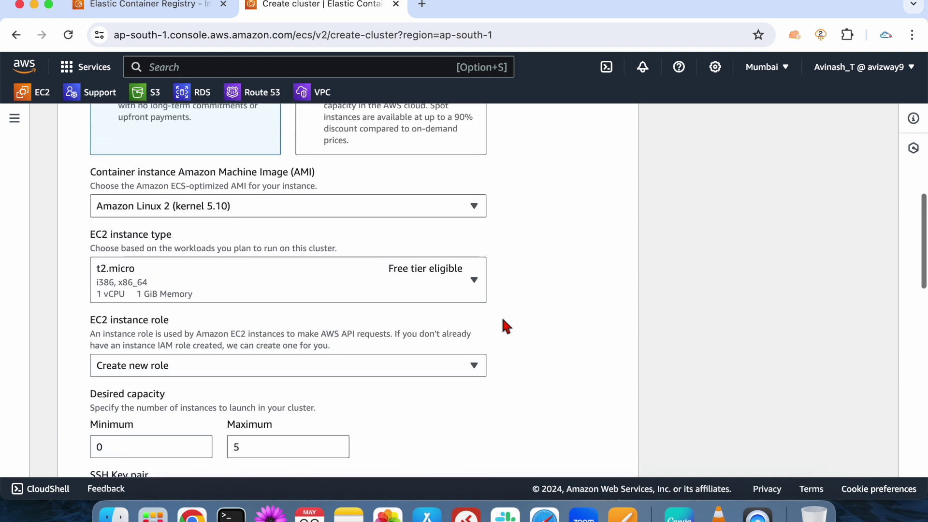
pyautogui.moveTo(95, 237); pyautogui.dragTo(218, 274)
pyautogui.click(553, 263)
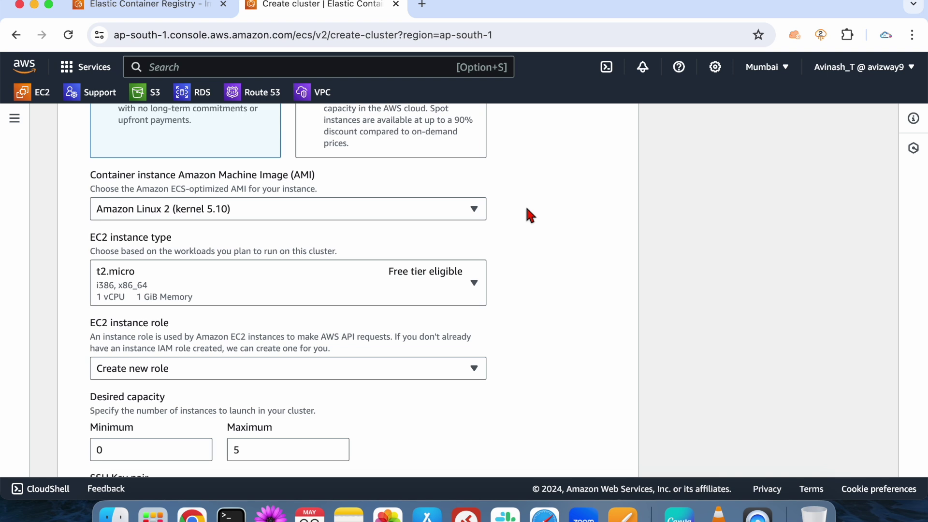
pyautogui.scroll(10, 526, 209)
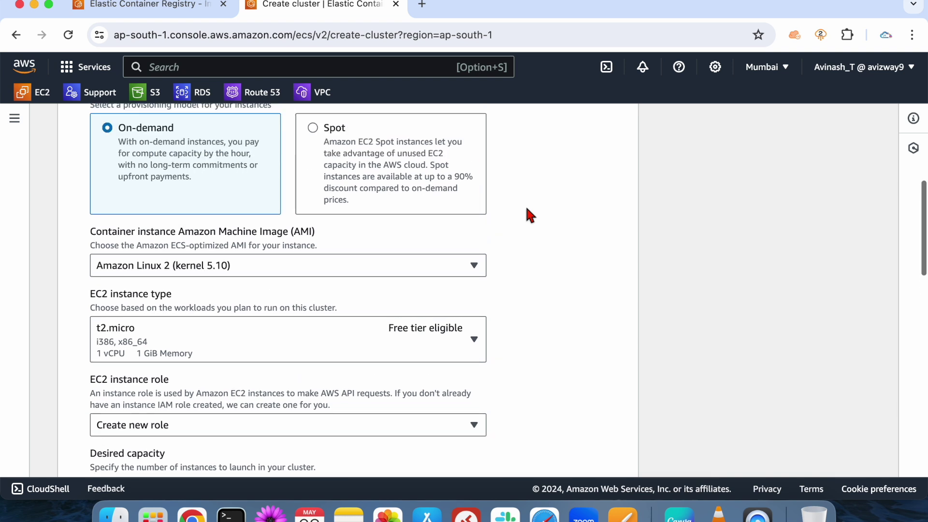
# Check the mycustomnginx image URI in the ECR image details, and return to the cluster form to highlight the EC2 instance type.
pyautogui.click(155, 5)
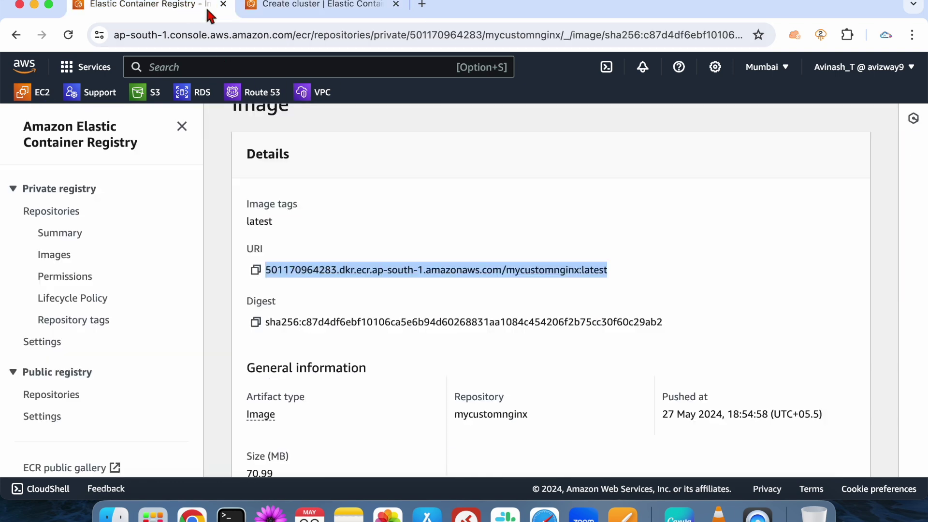
pyautogui.tripleClick(358, 269)
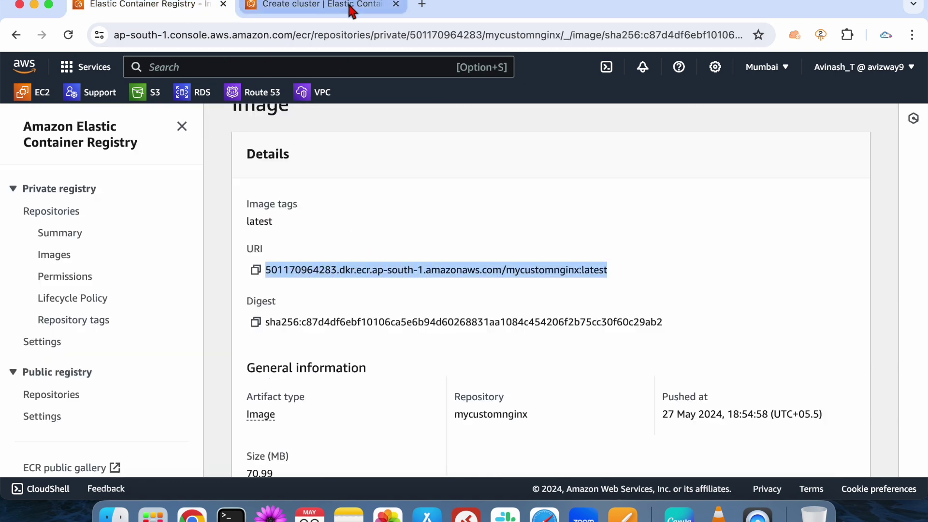
pyautogui.click(352, 5)
pyautogui.scroll(-4, 305, 219)
pyautogui.scroll(-4, 215, 303)
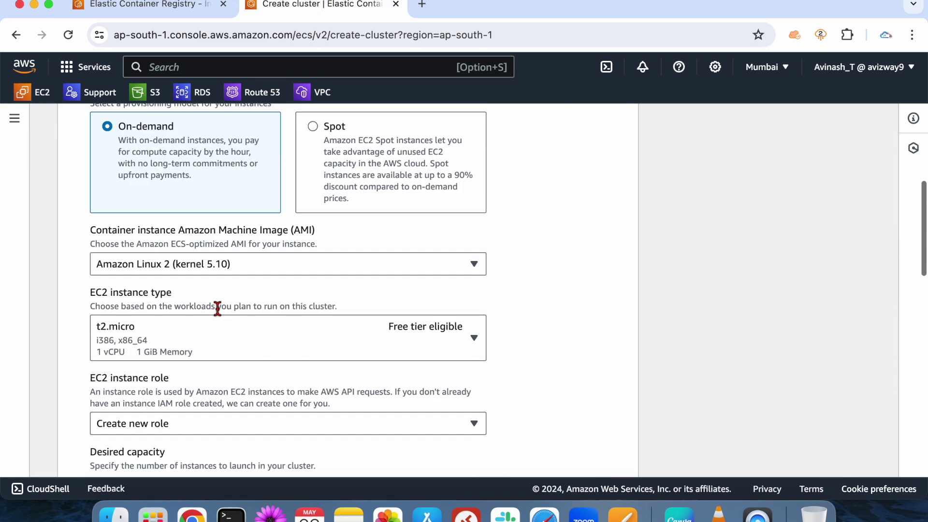
pyautogui.moveTo(91, 292); pyautogui.dragTo(231, 360)
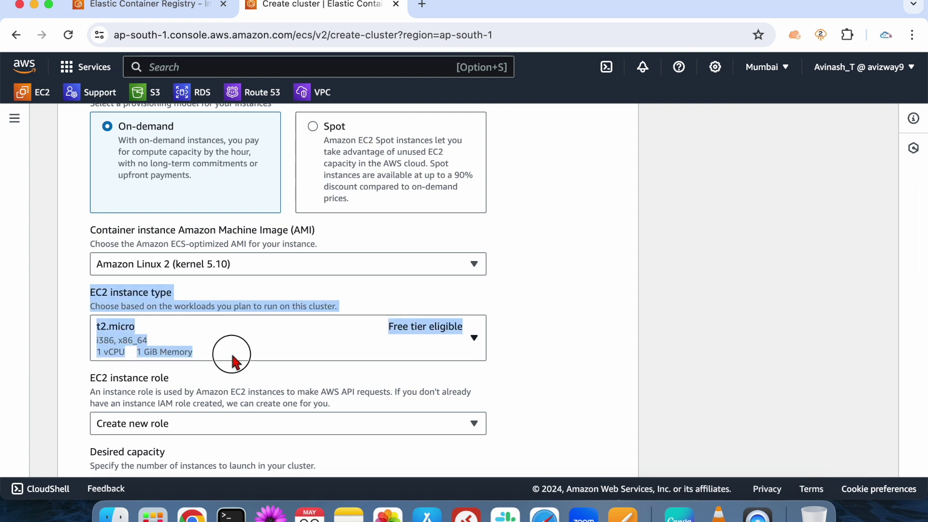
pyautogui.click(569, 317)
# Set the cluster's desired capacity to a minimum of 0 and a maximum of 3 instances.
pyautogui.scroll(-2, 571, 320)
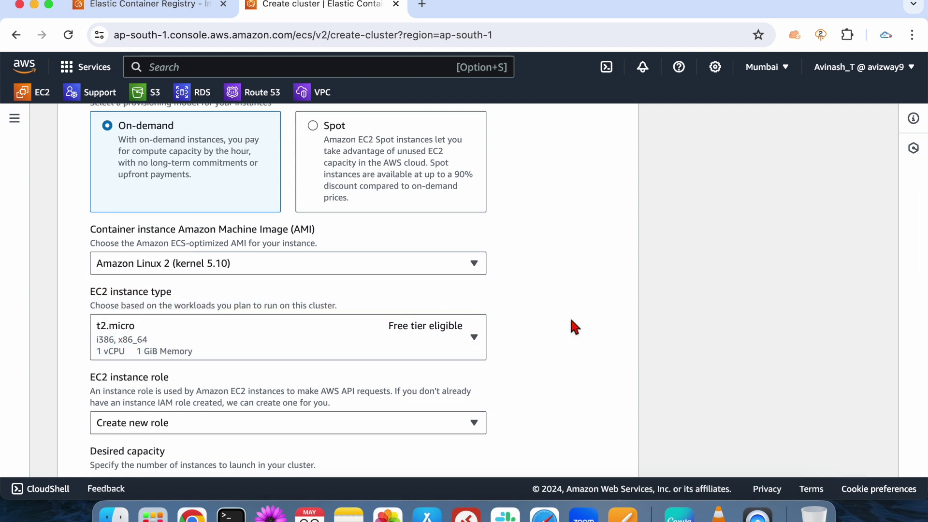
pyautogui.scroll(-3, 570, 317)
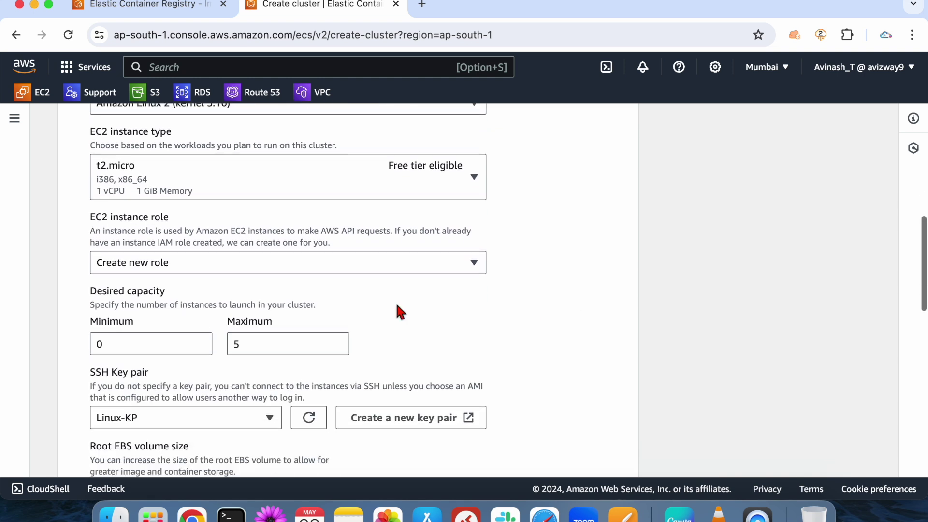
pyautogui.doubleClick(110, 344)
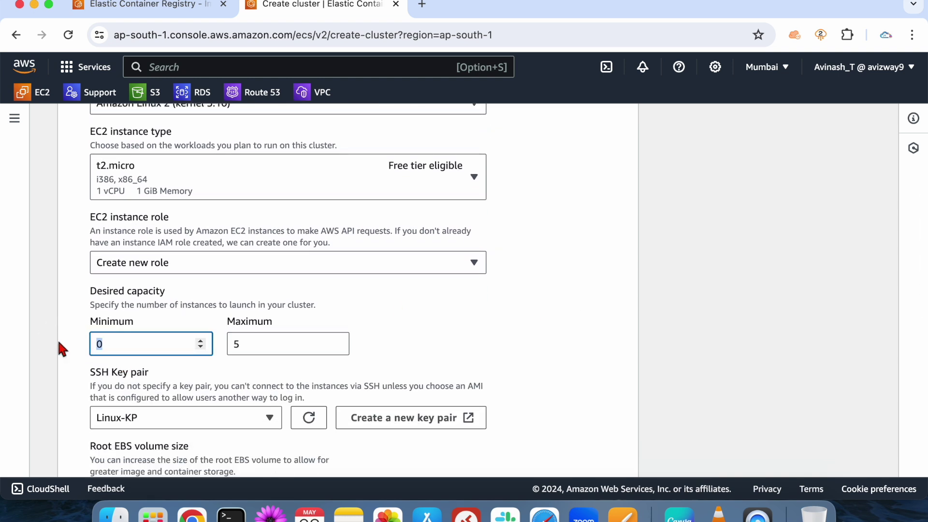
pyautogui.write('2')
pyautogui.doubleClick(255, 344)
pyautogui.click(94, 344)
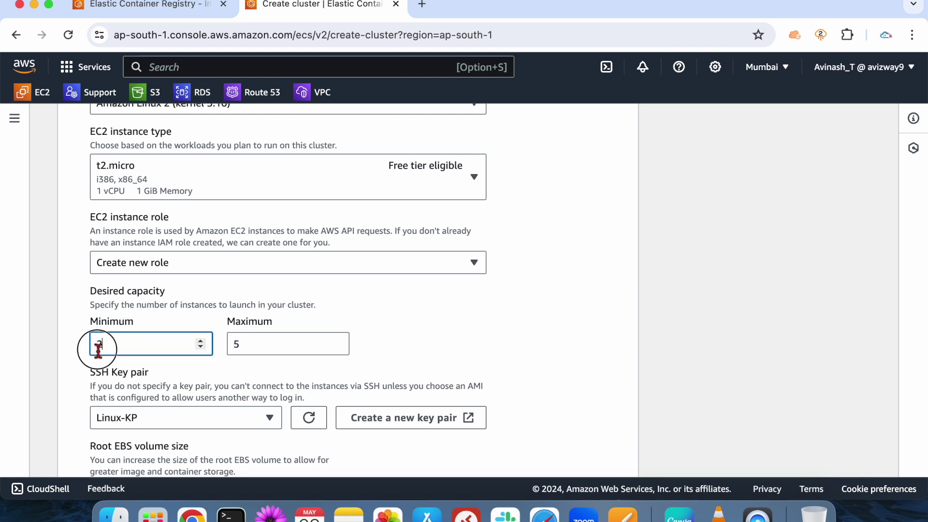
pyautogui.press('BackSpace')
pyautogui.write('0')
pyautogui.doubleClick(296, 347)
pyautogui.write('3')
pyautogui.click(563, 340)
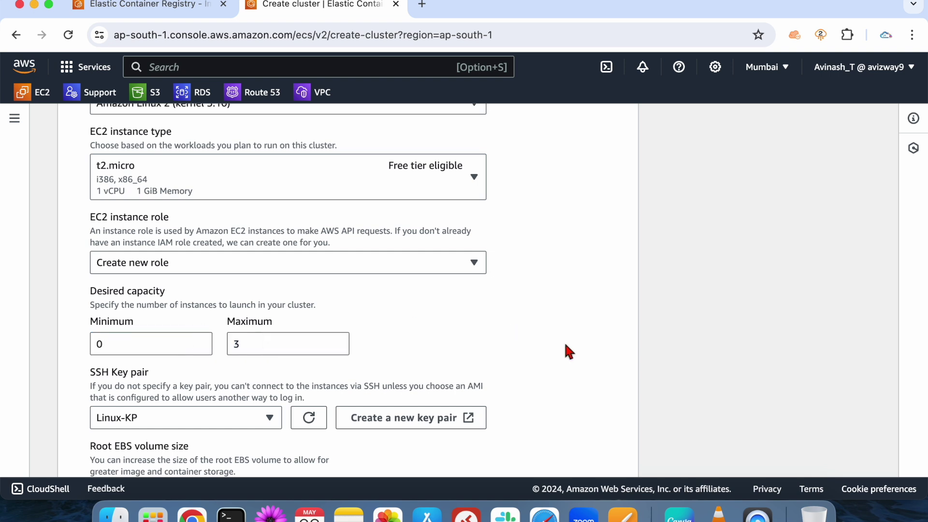
# Go to the ECR image details, highlight the mycustomnginx image's URI, and return to the cluster creation form.
pyautogui.scroll(10, 565, 345)
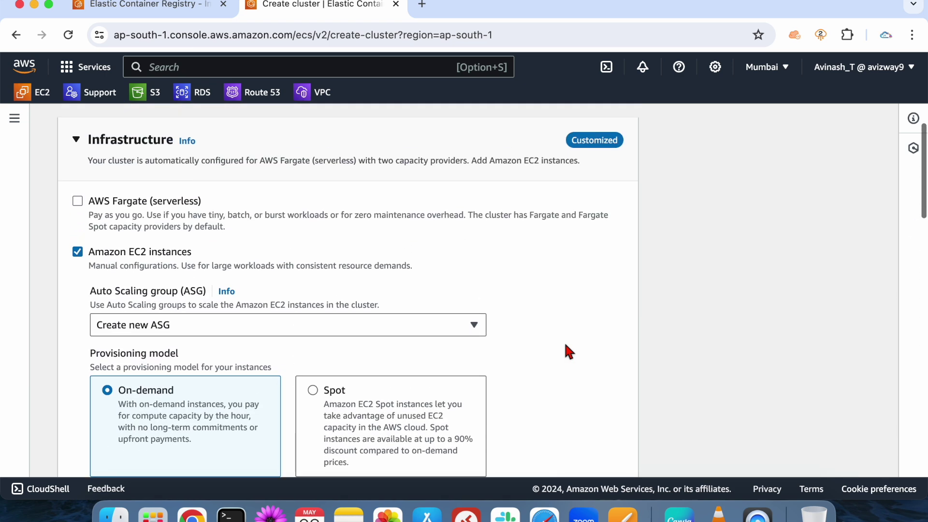
pyautogui.scroll(6, 686, 285)
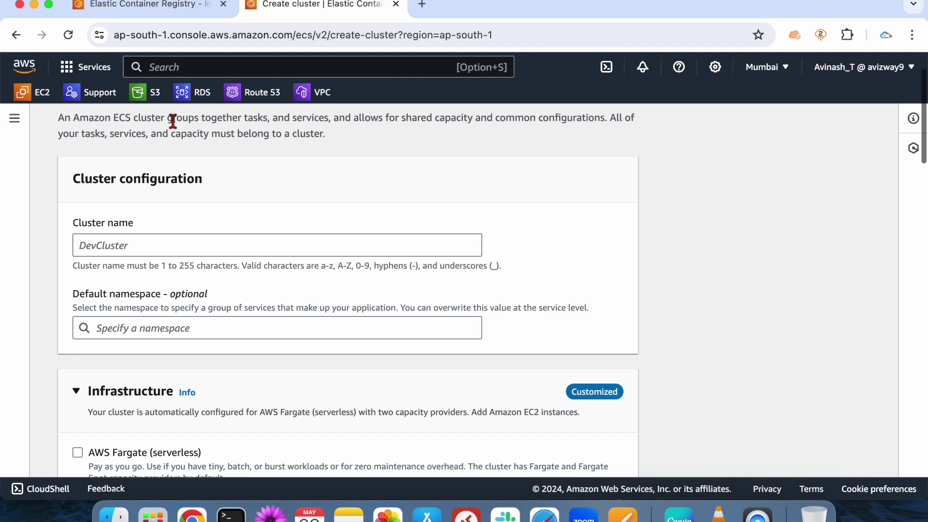
pyautogui.click(152, 9)
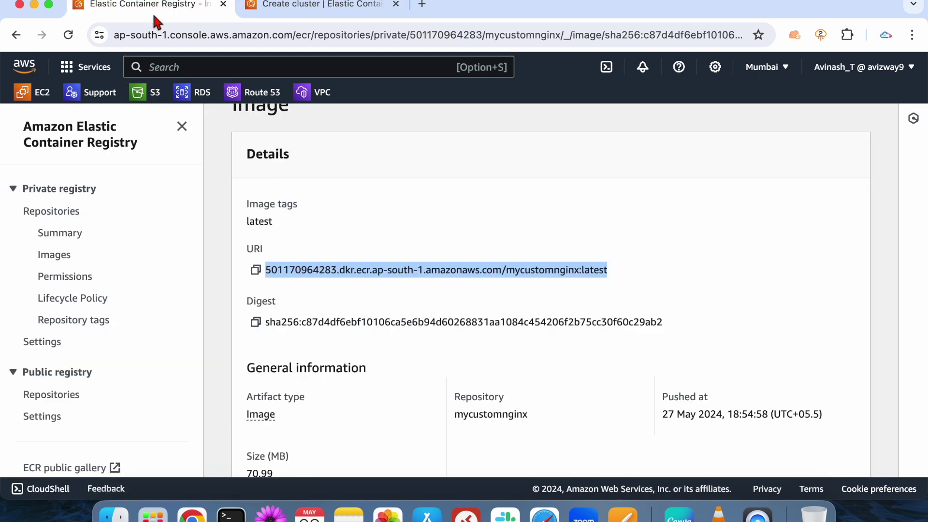
pyautogui.click(464, 244)
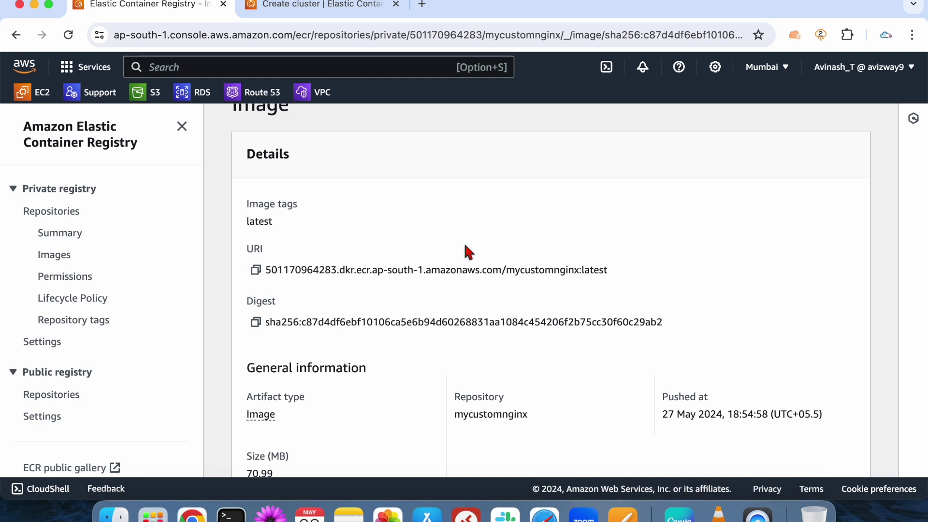
pyautogui.tripleClick(445, 269)
pyautogui.click(463, 245)
pyautogui.click(344, 7)
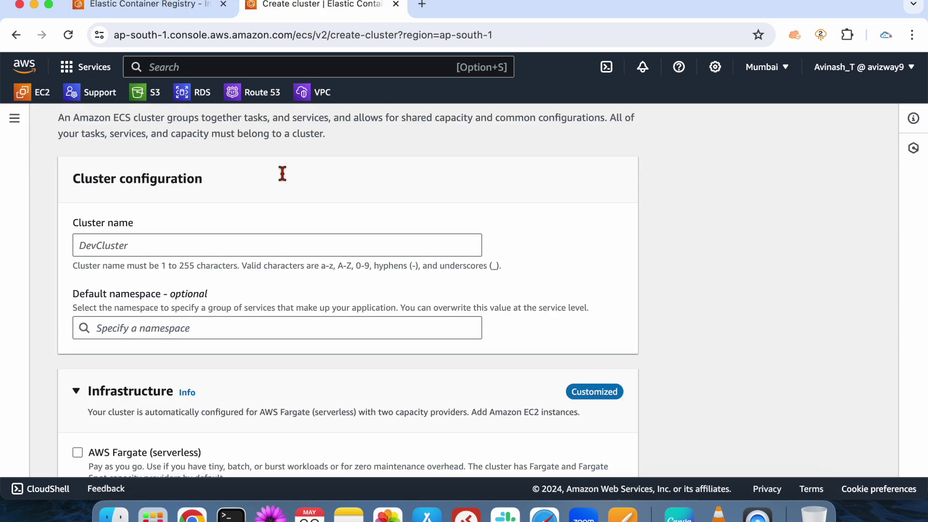
# Review the EC2 infrastructure settings and highlight the Desired capacity section.
pyautogui.scroll(-3, 532, 317)
pyautogui.scroll(-3, 534, 327)
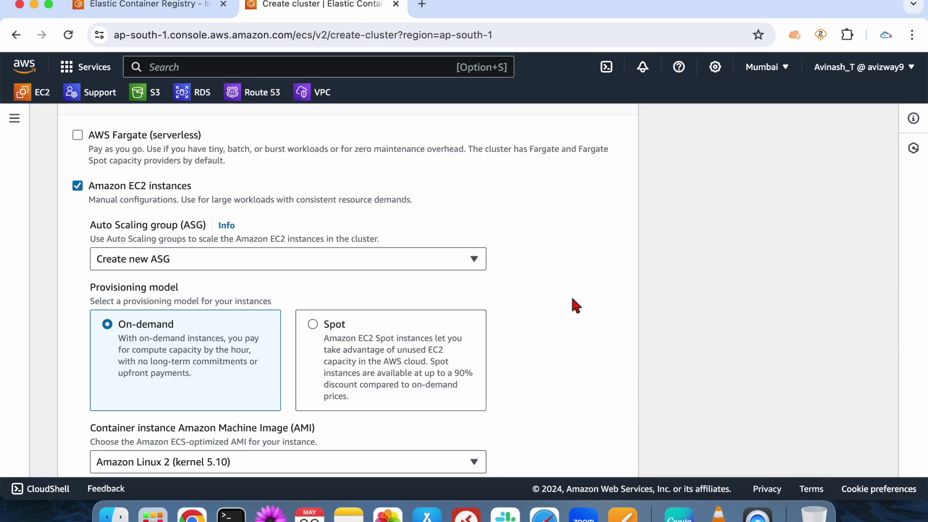
pyautogui.scroll(-6, 573, 306)
pyautogui.scroll(1, 575, 304)
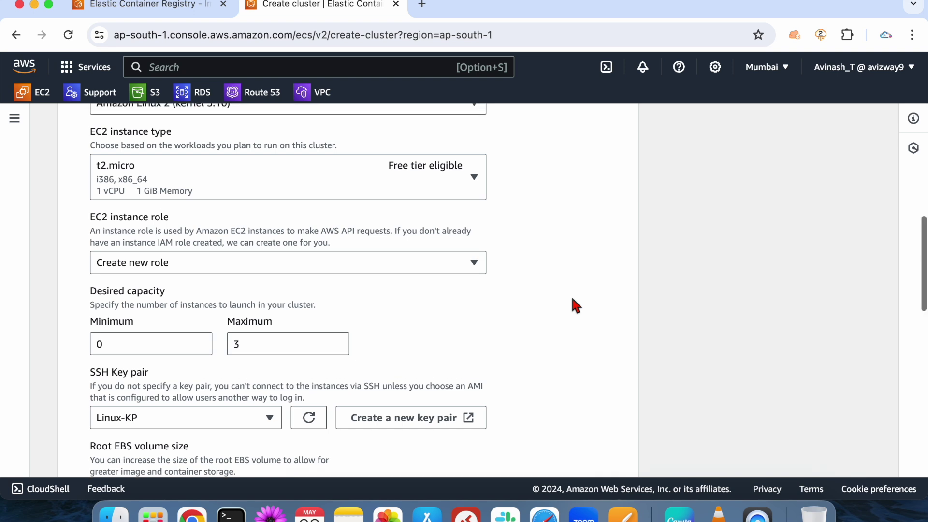
pyautogui.moveTo(91, 292); pyautogui.dragTo(240, 336)
pyautogui.click(456, 333)
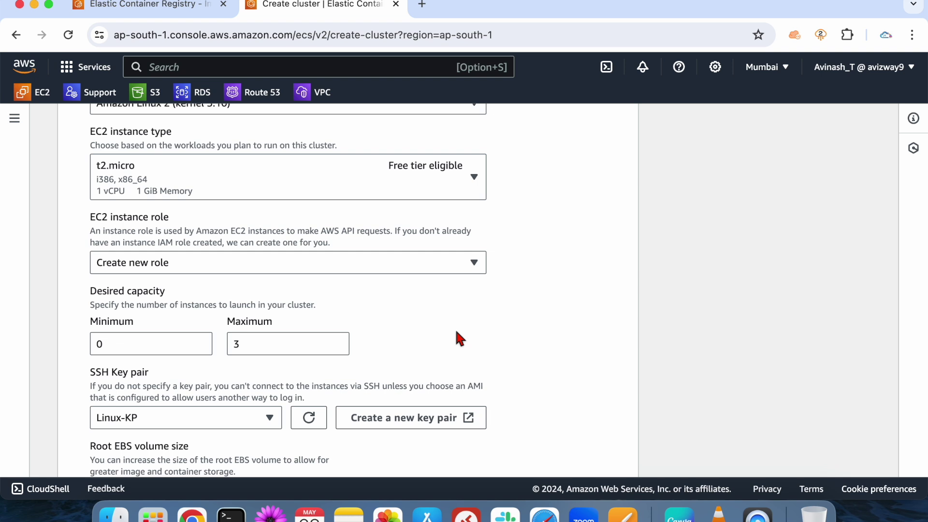
# Disable Amazon EC2 instances in the Infrastructure settings and enable AWS Fargate (serverless) instead.
pyautogui.scroll(5, 456, 331)
pyautogui.scroll(2, 563, 293)
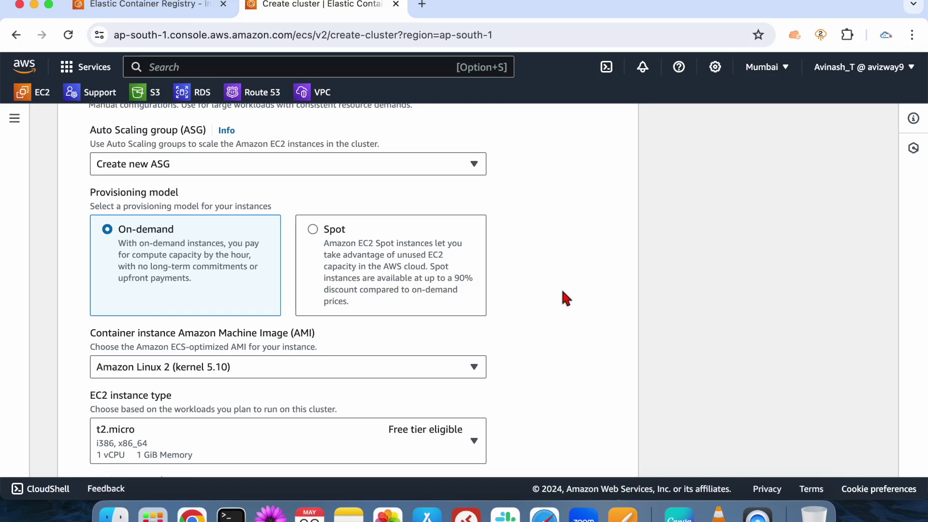
pyautogui.scroll(9, 563, 293)
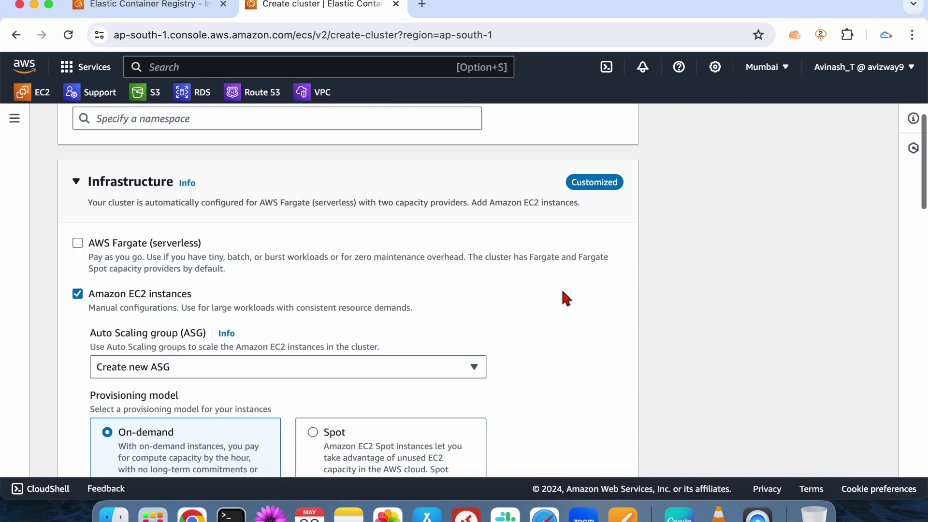
pyautogui.click(115, 378)
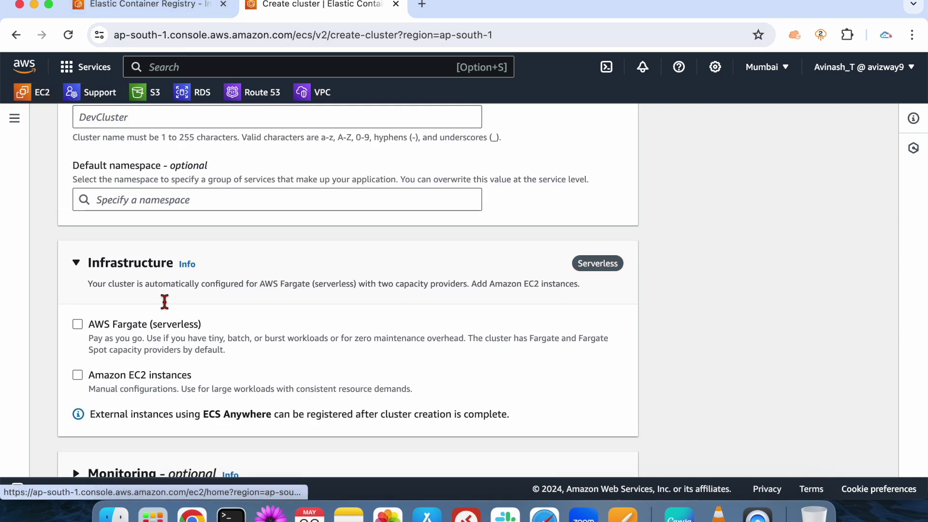
pyautogui.click(143, 381)
pyautogui.click(145, 384)
pyautogui.click(155, 333)
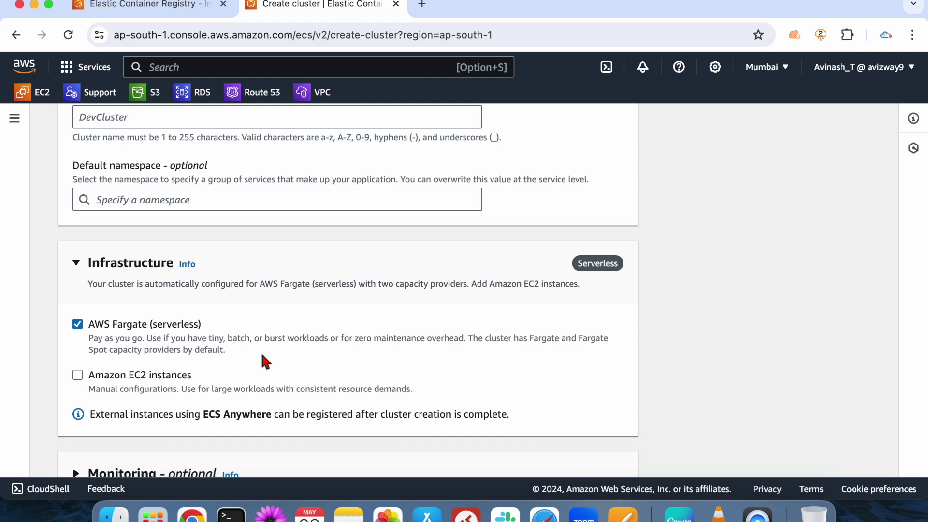
# Switch the infrastructure back to Amazon EC2 instances without AWS Fargate and set the EC2 instance type to c4.2xlarge.
pyautogui.click(155, 380)
pyautogui.click(141, 332)
pyautogui.scroll(-2, 141, 380)
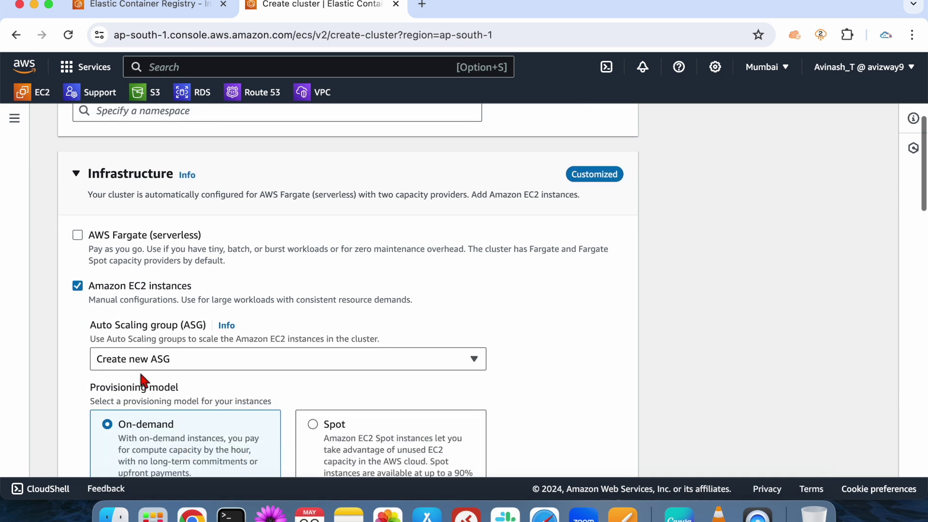
pyautogui.scroll(-5, 142, 380)
pyautogui.scroll(-3, 145, 387)
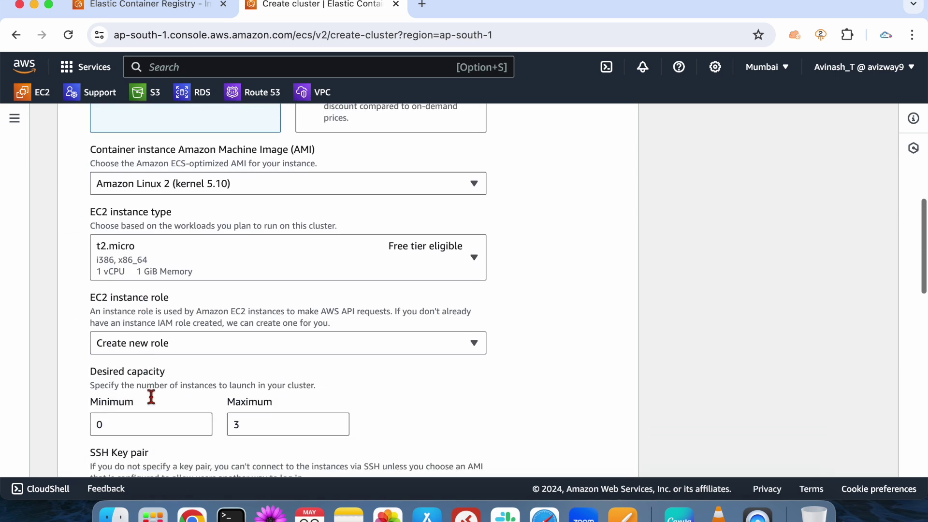
pyautogui.scroll(1, 176, 385)
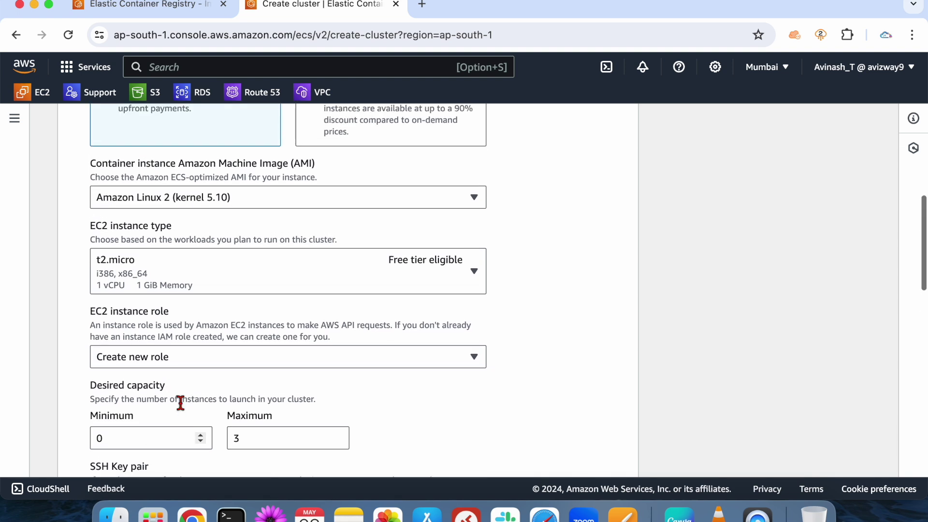
pyautogui.click(178, 258)
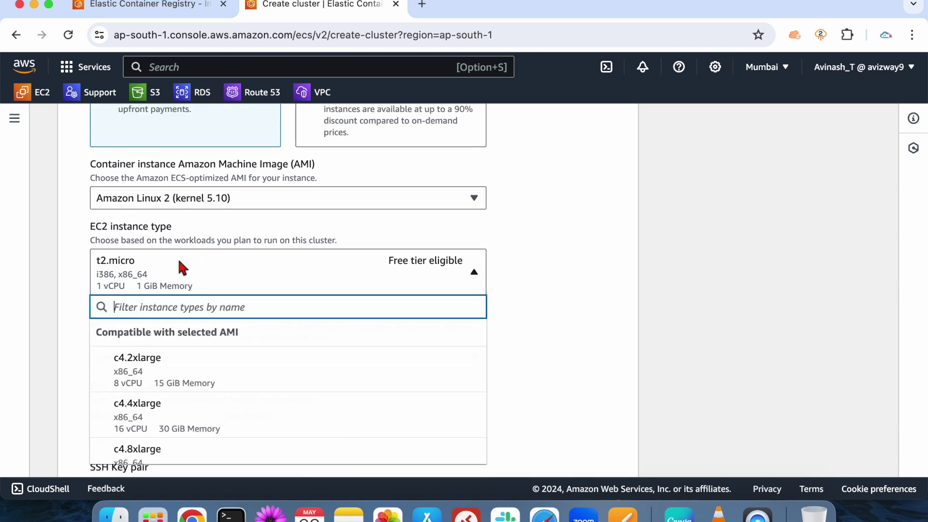
pyautogui.click(175, 358)
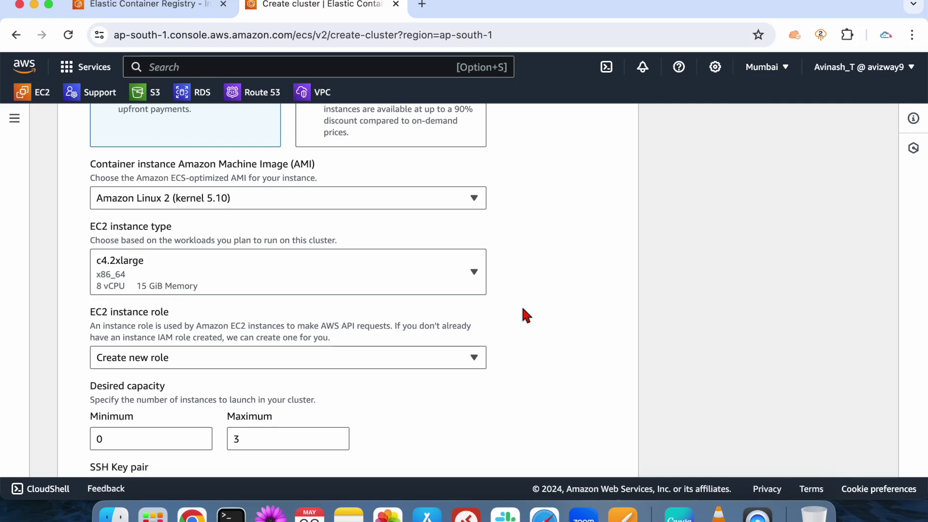
# Change the cluster's infrastructure to AWS Fargate (serverless) only, with Amazon EC2 instances disabled.
pyautogui.scroll(8, 520, 304)
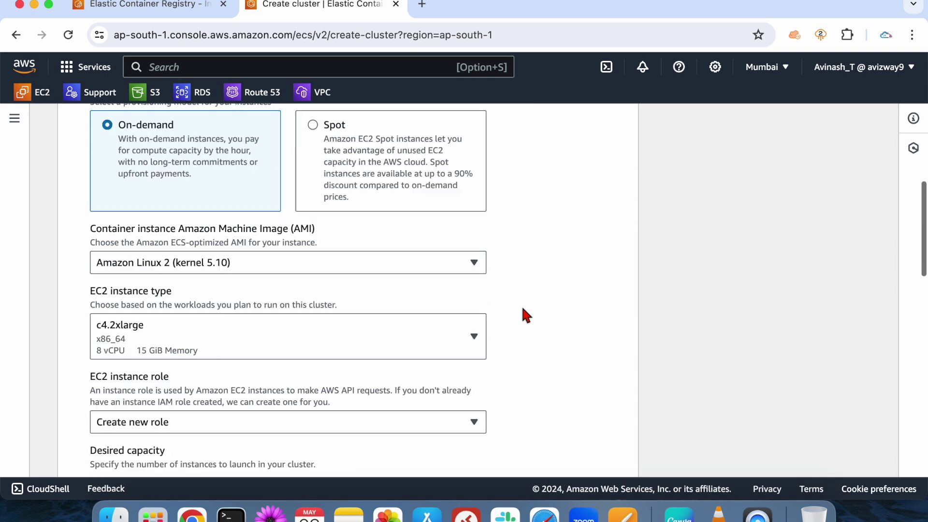
pyautogui.click(137, 269)
pyautogui.click(139, 302)
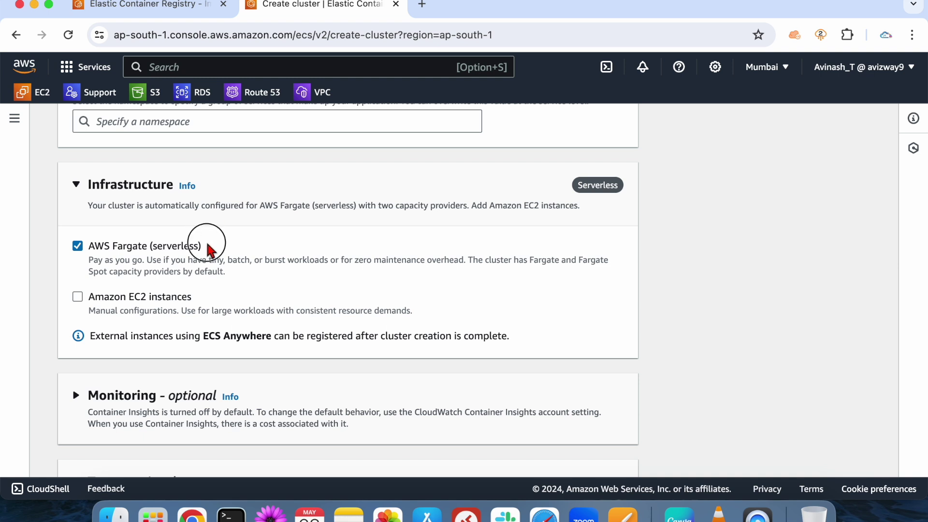
# Highlight the AWS Fargate (serverless) option and read its pay-as-you-go description.
pyautogui.moveTo(207, 243); pyautogui.dragTo(78, 245)
pyautogui.click(239, 272)
pyautogui.moveTo(492, 259); pyautogui.dragTo(495, 275)
pyautogui.click(495, 274)
# Look over the rest of the cluster creation form, and go back to highlight the Fargate description.
pyautogui.scroll(-3, 496, 277)
pyautogui.scroll(1, 495, 280)
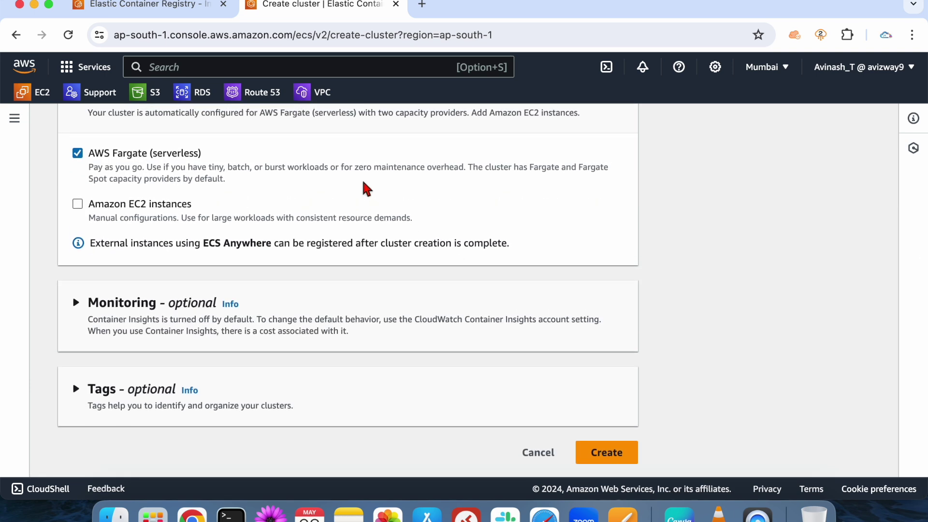
pyautogui.scroll(10, 365, 186)
pyautogui.scroll(-6, 363, 183)
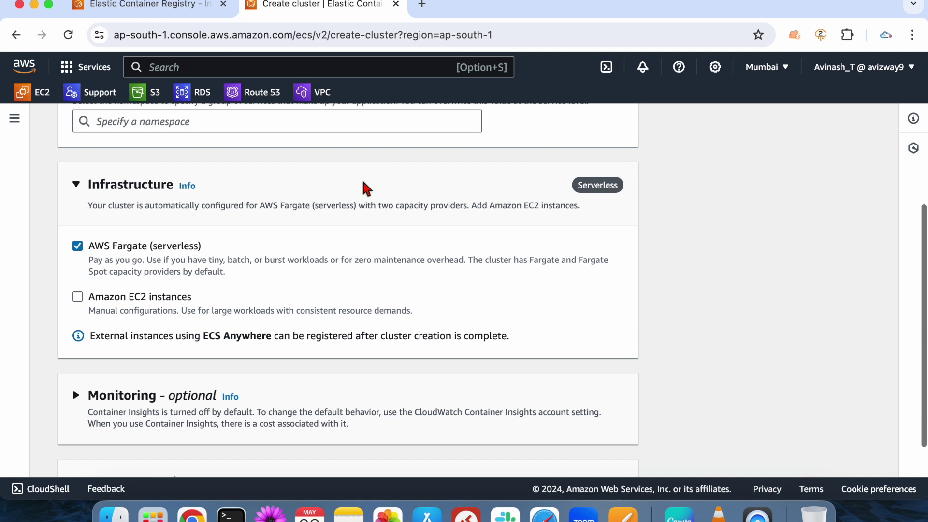
pyautogui.moveTo(221, 270); pyautogui.dragTo(129, 242)
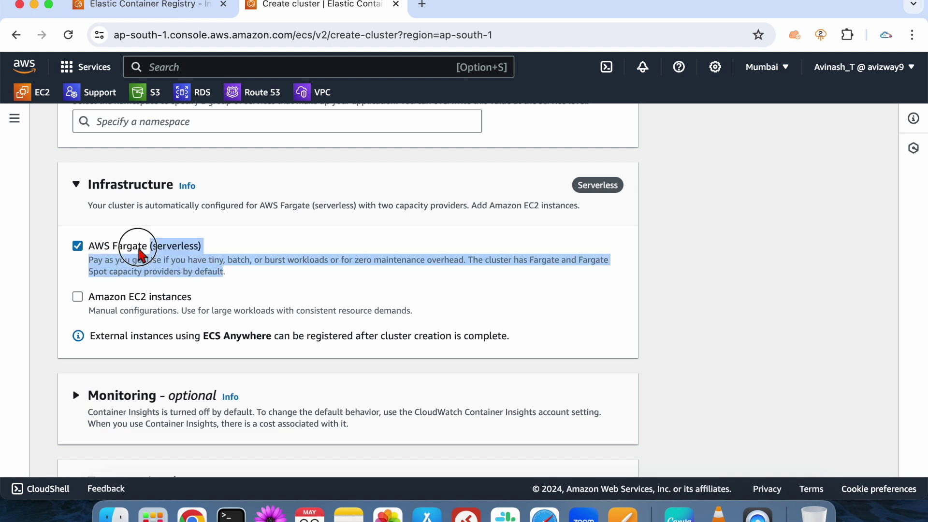
# Name the new cluster ecs-yt-telugu.
pyautogui.click(277, 263)
pyautogui.scroll(2, 277, 263)
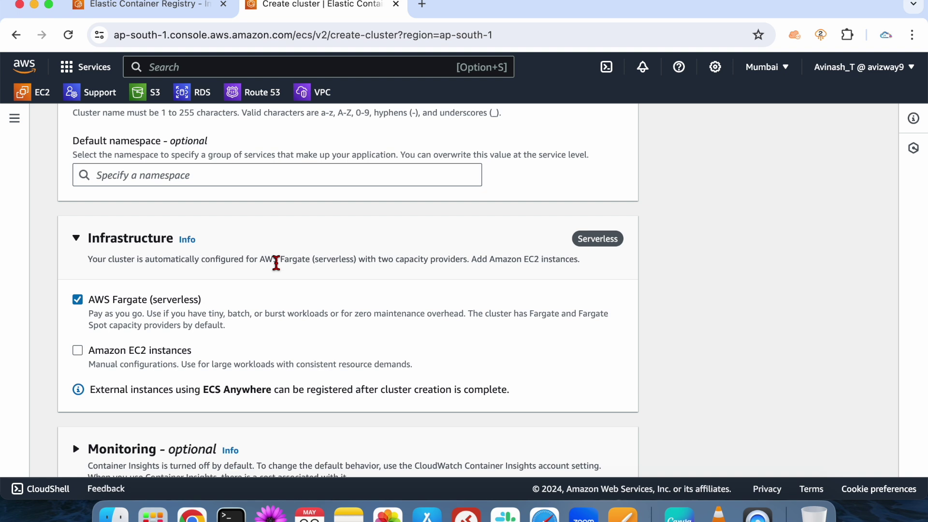
pyautogui.scroll(4, 276, 264)
pyautogui.click(152, 182)
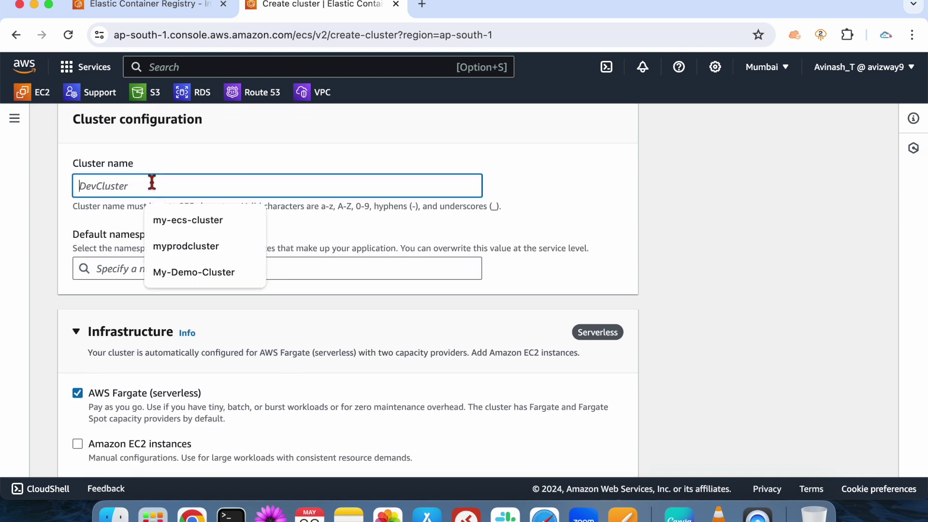
pyautogui.write('yt-')
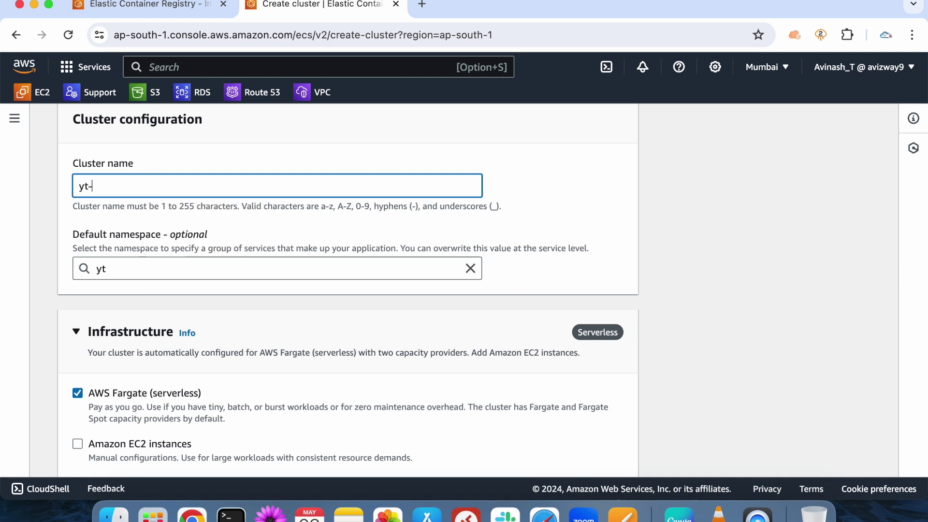
pyautogui.write('telugu-d')
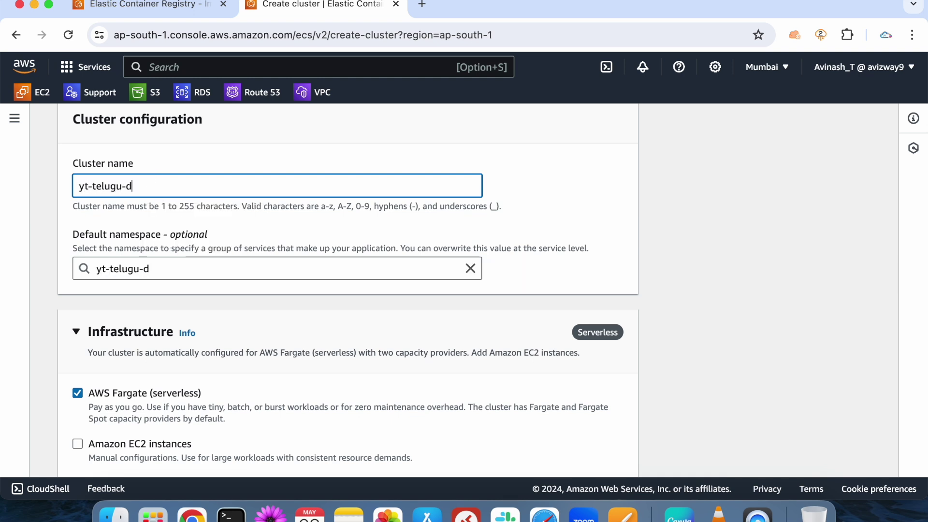
pyautogui.press('BackSpace')
pyautogui.write('ecs')
pyautogui.hotkey('shift', 'Left')
pyautogui.hotkey('shift', 'Left')
pyautogui.hotkey('shift', 'Left')
pyautogui.press('BackSpace')
pyautogui.press('Left')
pyautogui.press('Left')
pyautogui.press('Left')
pyautogui.press('Left')
pyautogui.press('Left')
pyautogui.press('Left')
pyautogui.press('Left')
pyautogui.press('Left')
pyautogui.press('Left')
pyautogui.press('Left')
pyautogui.write('ecs-')
pyautogui.press('Right')
pyautogui.press('Right')
pyautogui.press('Right')
pyautogui.press('Right')
pyautogui.press('Right')
pyautogui.press('Right')
pyautogui.press('BackSpace')
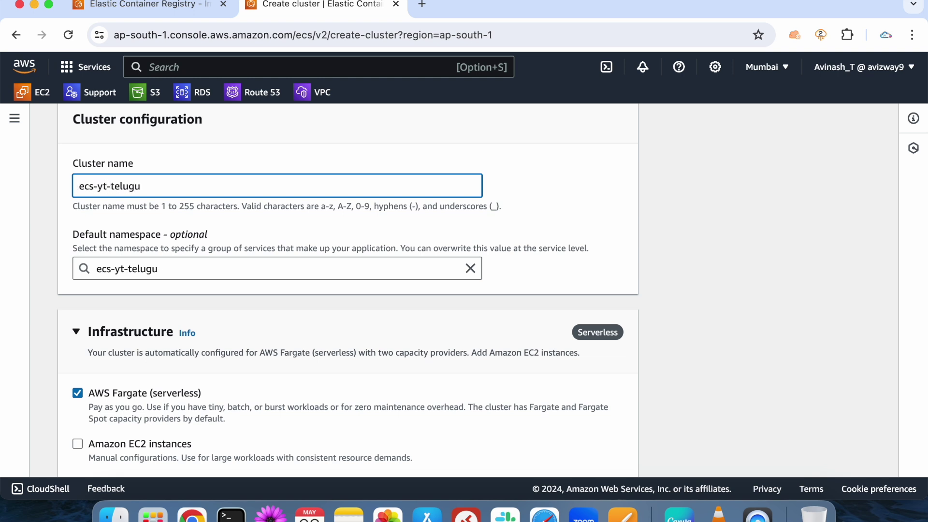
pyautogui.click(757, 242)
# Expand the optional Monitoring section and enable Use Container Insights for the cluster.
pyautogui.scroll(-5, 756, 242)
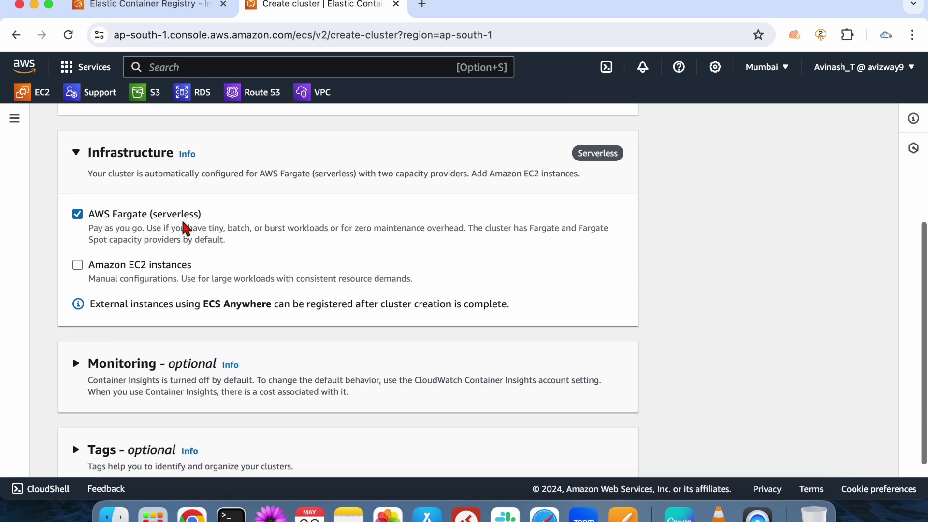
pyautogui.scroll(-2, 248, 322)
pyautogui.click(142, 302)
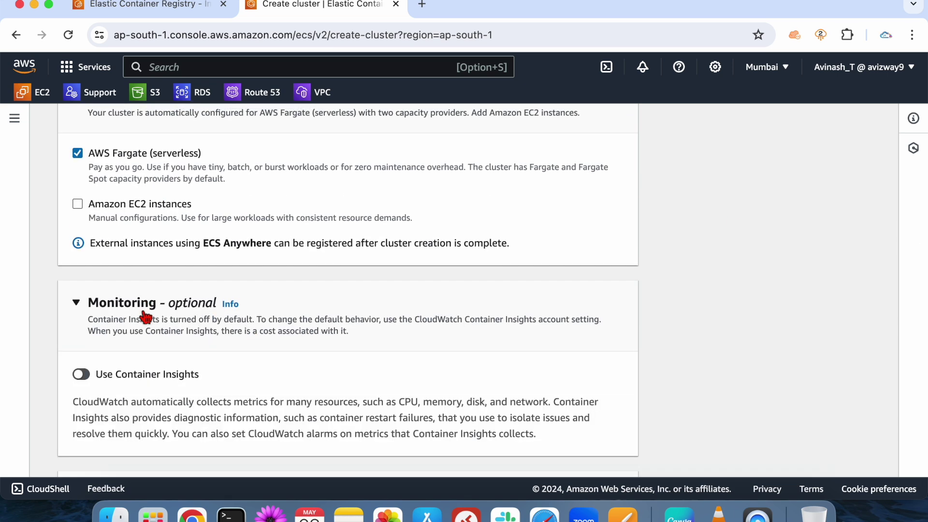
pyautogui.scroll(-3, 276, 293)
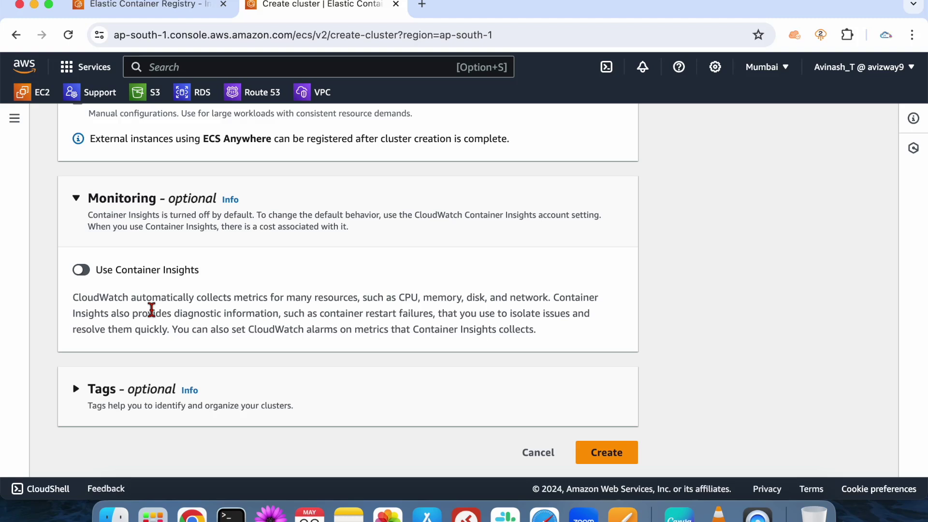
pyautogui.click(80, 269)
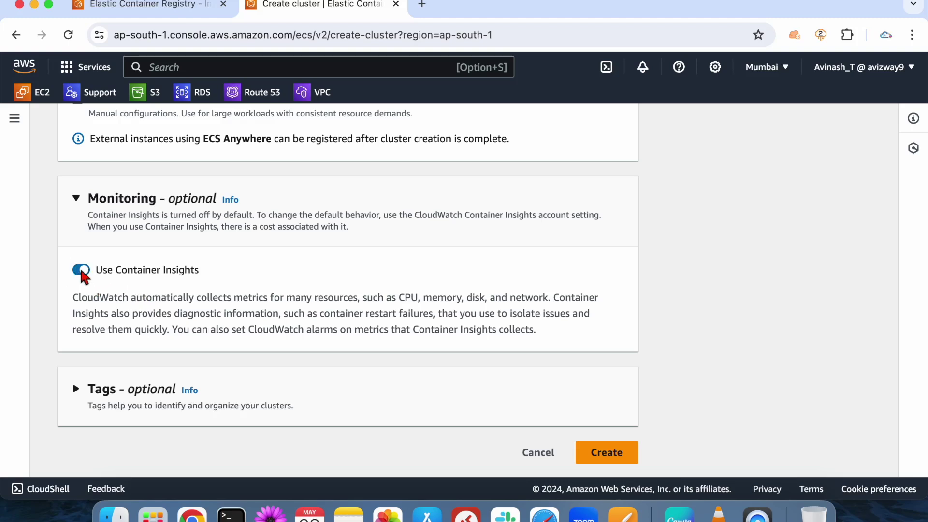
# Highlight and read the Container Insights option and its CloudWatch description, leaving the option enabled.
pyautogui.tripleClick(173, 296)
pyautogui.click(206, 310)
pyautogui.moveTo(130, 296); pyautogui.dragTo(66, 291)
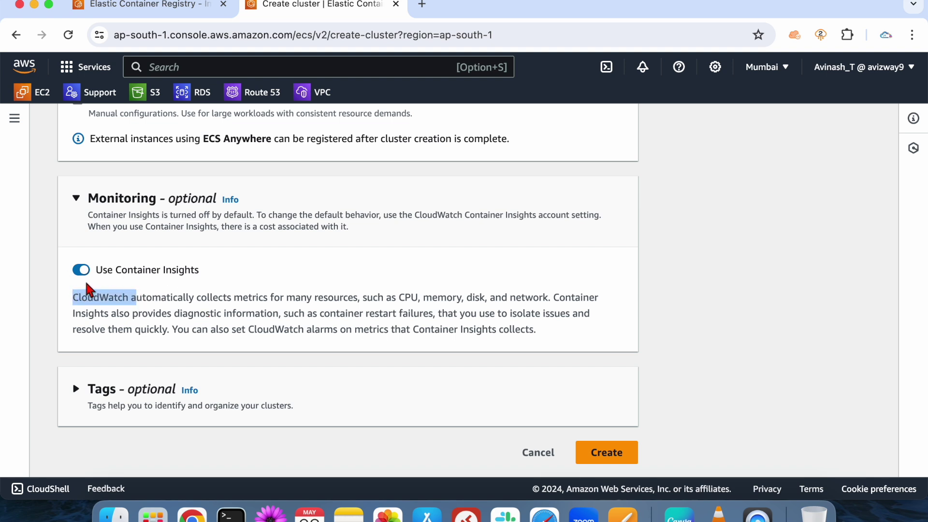
pyautogui.click(201, 312)
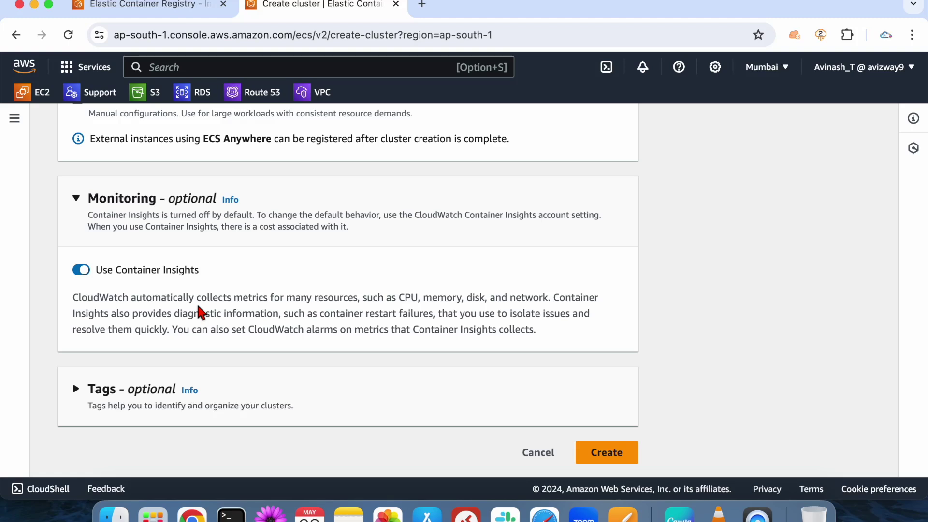
pyautogui.scroll(2, 200, 311)
pyautogui.moveTo(175, 311); pyautogui.dragTo(99, 313)
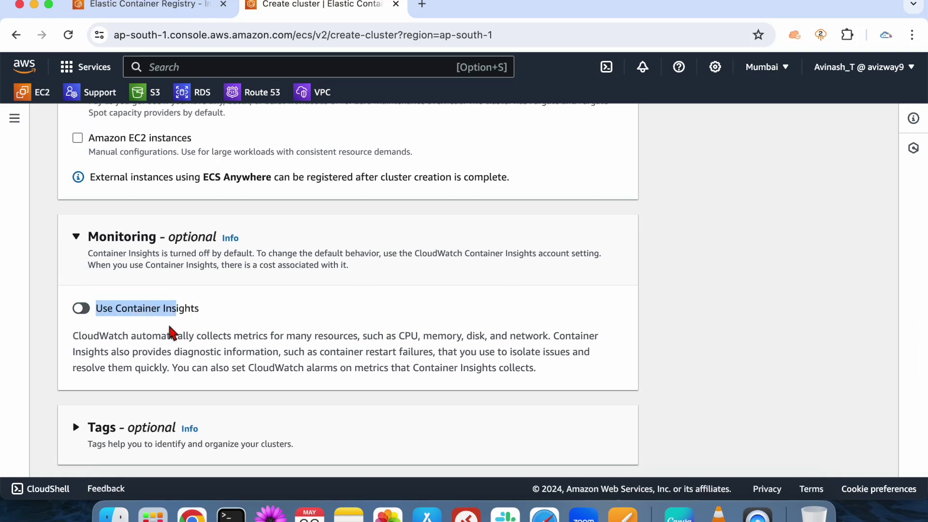
pyautogui.click(170, 333)
pyautogui.click(130, 311)
pyautogui.scroll(-2, 321, 336)
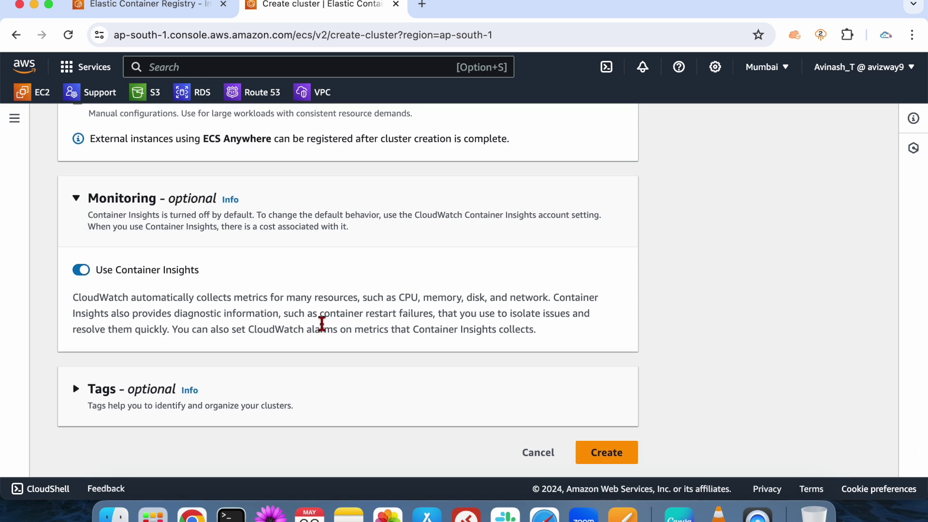
# Go back to the infrastructure options and highlight the ECS Anywhere note about external instances.
pyautogui.scroll(10, 322, 323)
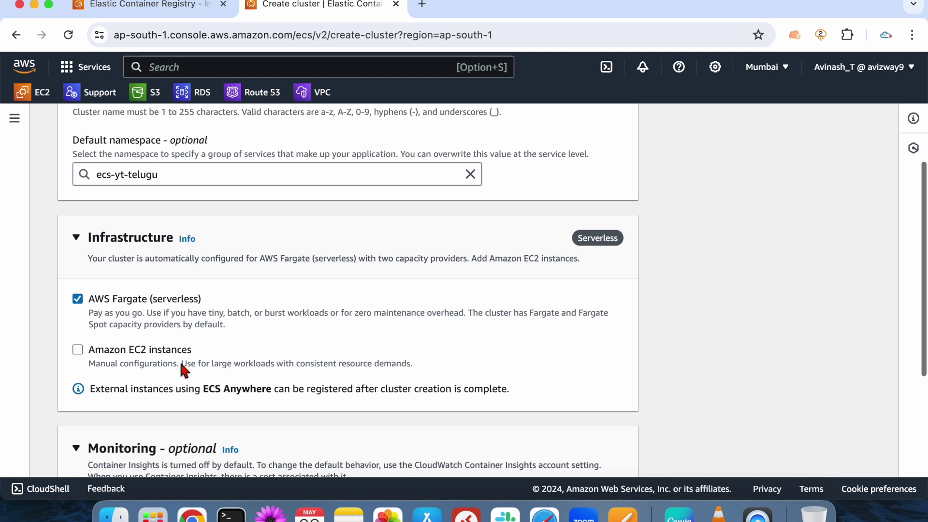
pyautogui.scroll(-2, 196, 365)
pyautogui.click(211, 343)
pyautogui.moveTo(211, 344); pyautogui.dragTo(267, 342)
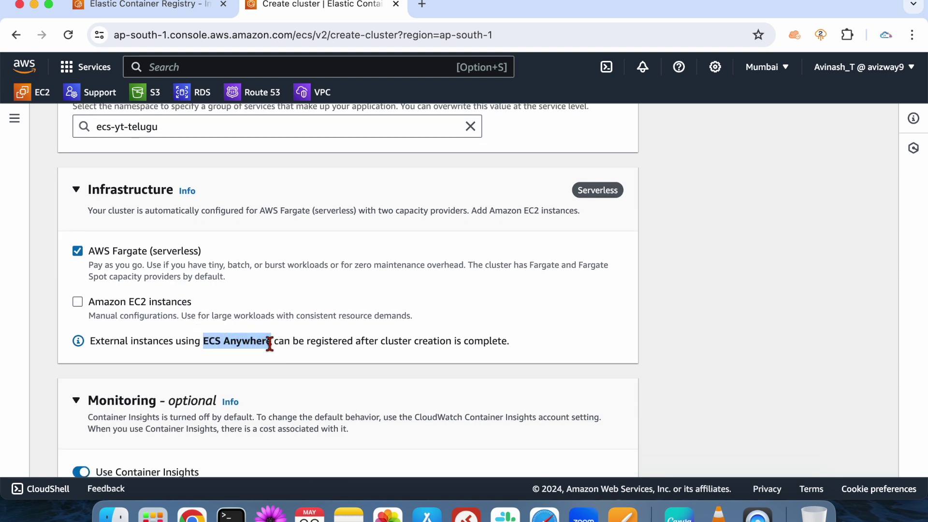
pyautogui.click(679, 348)
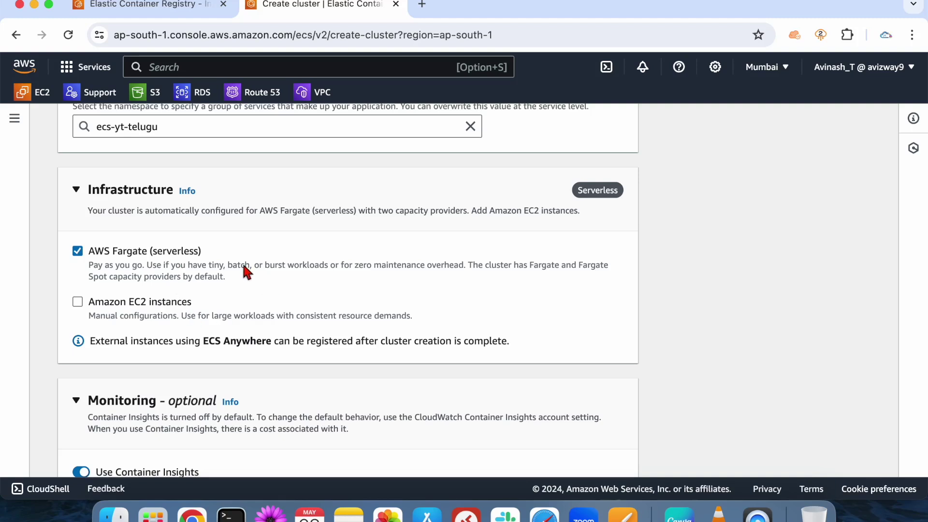
pyautogui.moveTo(203, 341); pyautogui.dragTo(271, 341)
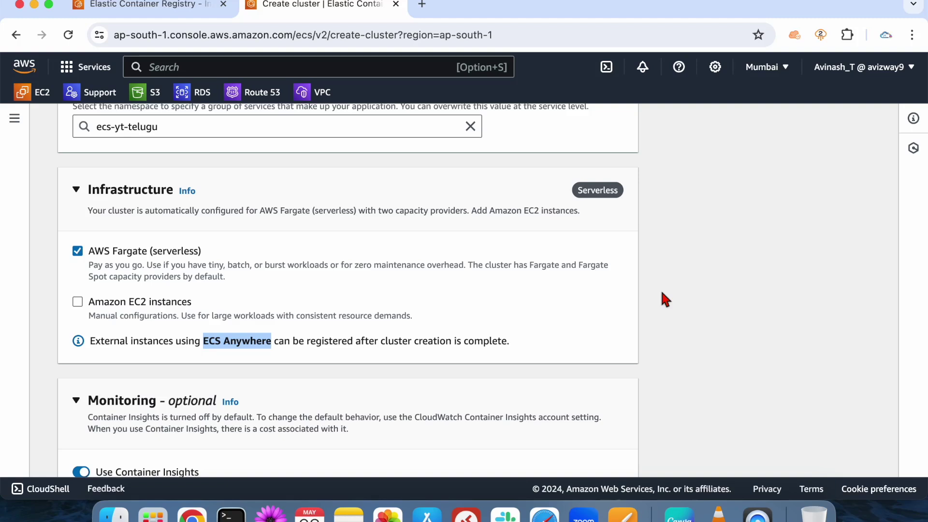
pyautogui.click(239, 348)
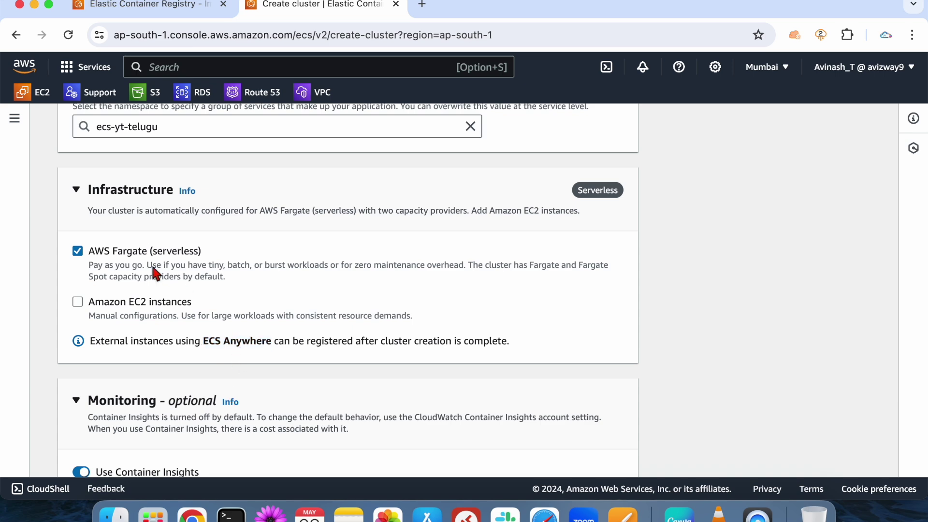
# Create the cluster and refresh the cluster list.
pyautogui.scroll(-5, 156, 272)
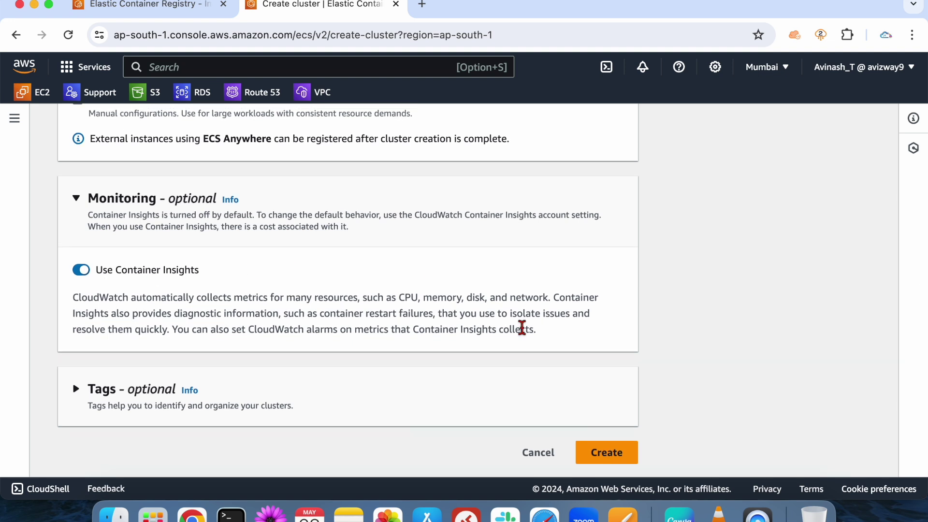
pyautogui.click(607, 451)
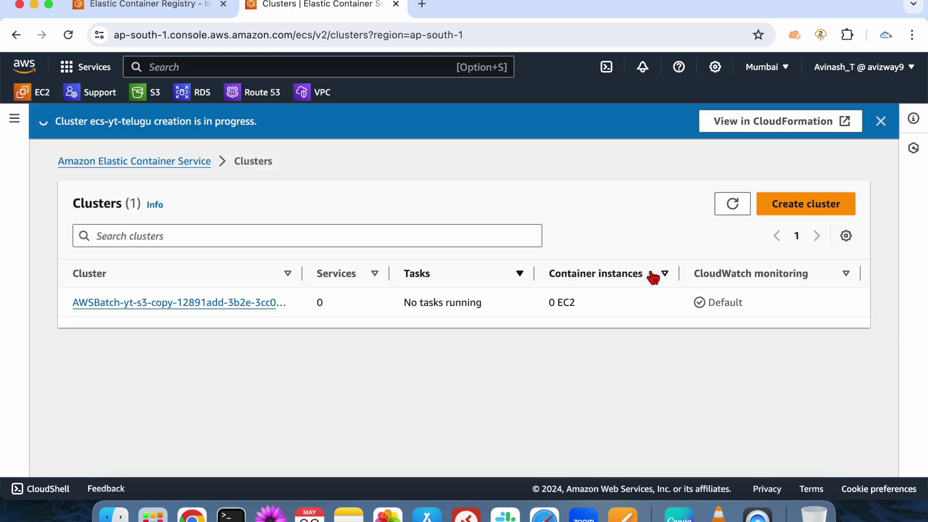
pyautogui.click(734, 207)
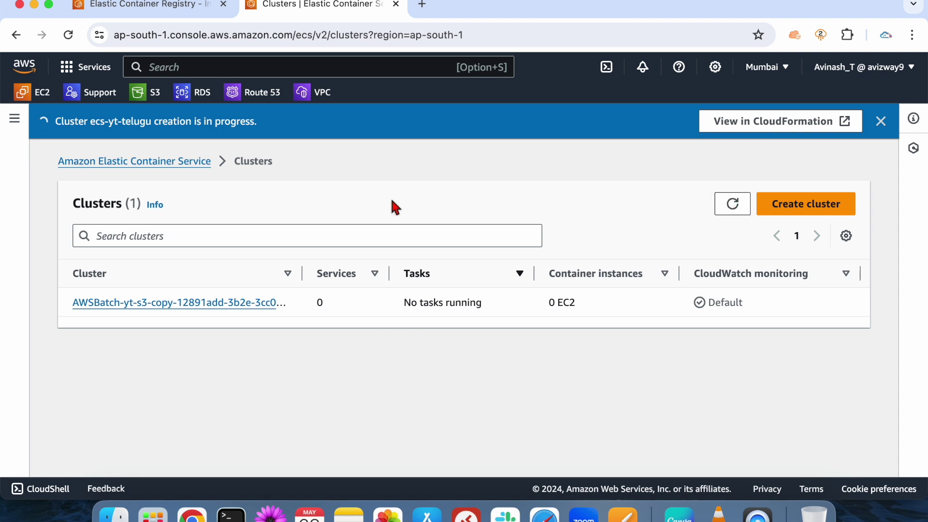
pyautogui.click(733, 208)
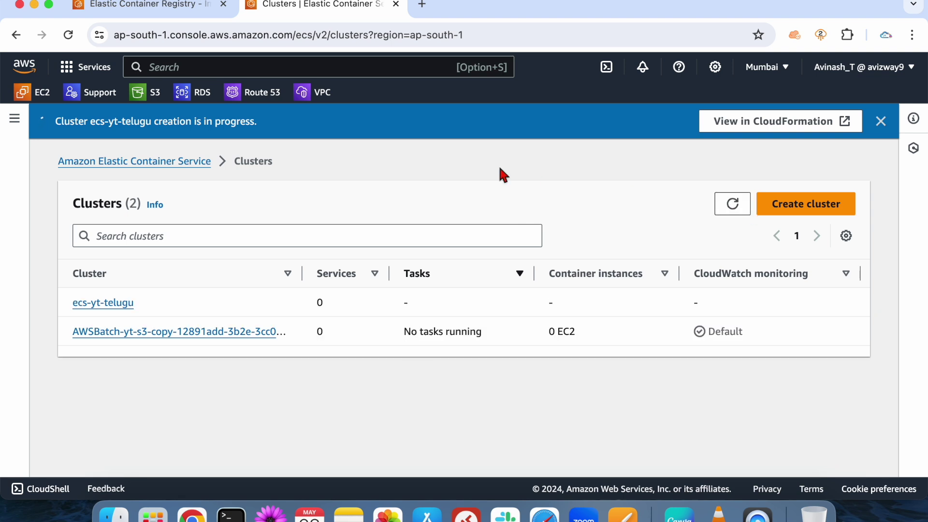
# Open the ecs-yt-telugu cluster and examine its status and overview.
pyautogui.click(111, 302)
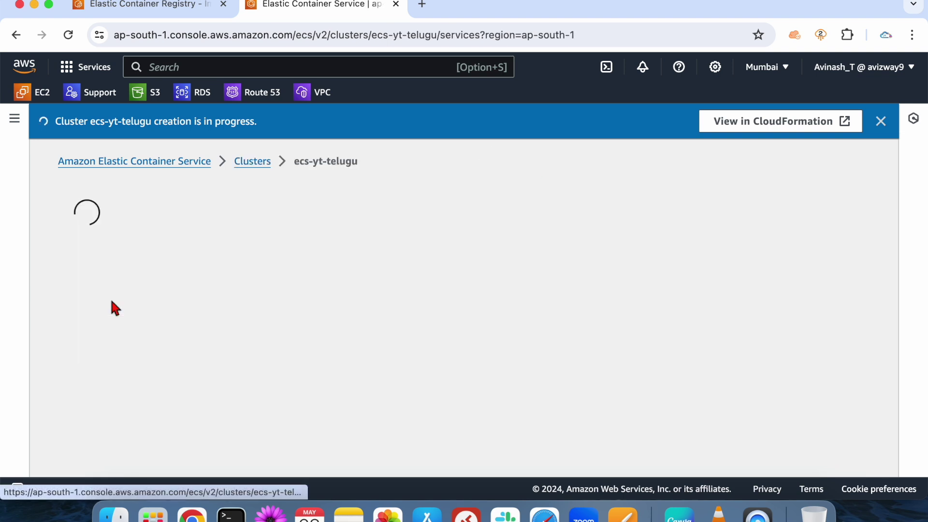
pyautogui.doubleClick(323, 311)
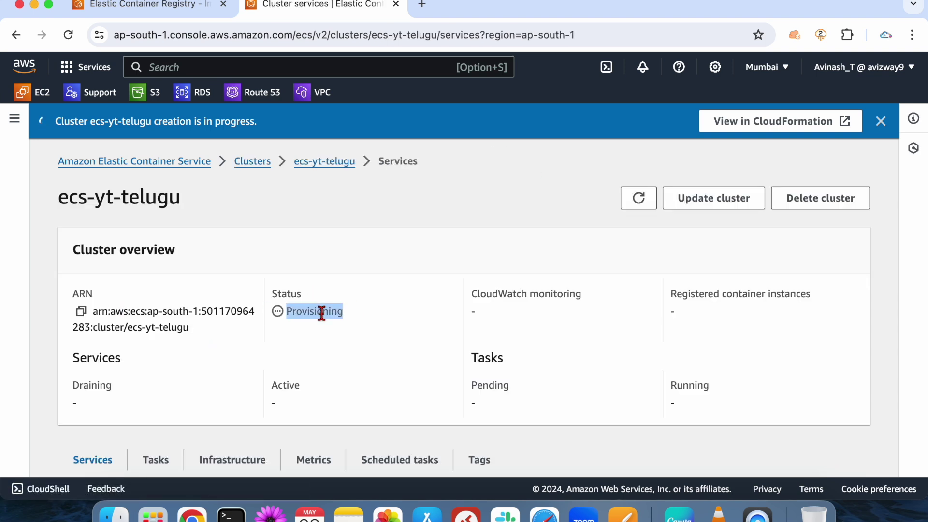
pyautogui.scroll(-5, 399, 315)
pyautogui.scroll(5, 382, 280)
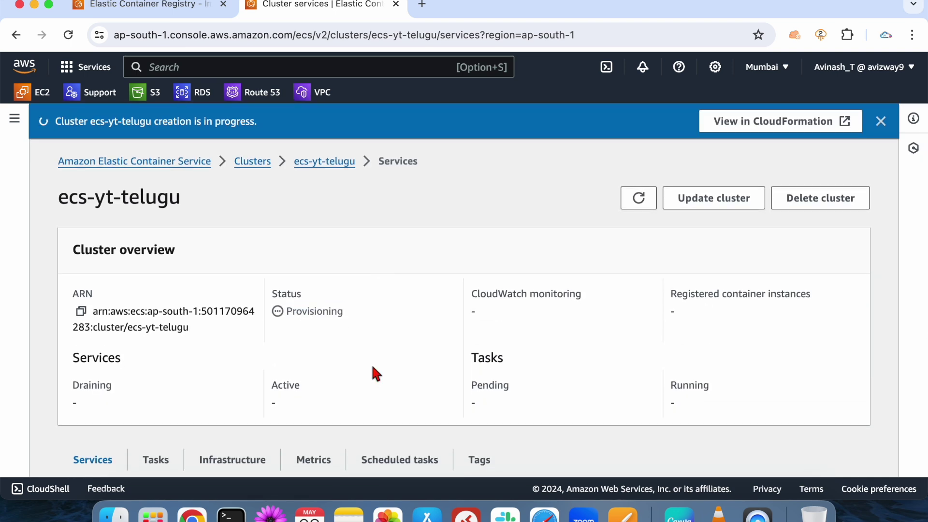
# Show the cluster's tasks and check the task list.
pyautogui.scroll(-3, 375, 372)
pyautogui.click(160, 341)
pyautogui.scroll(-3, 285, 296)
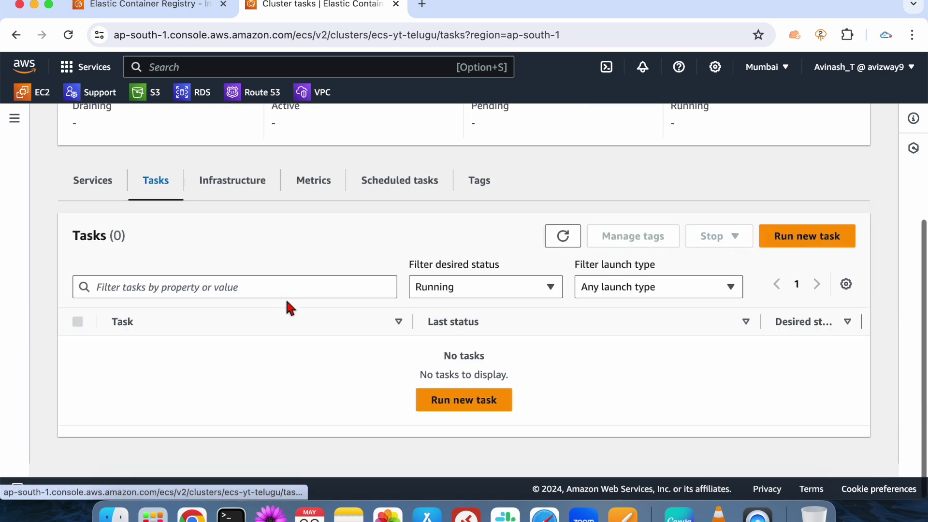
pyautogui.tripleClick(403, 375)
pyautogui.click(559, 353)
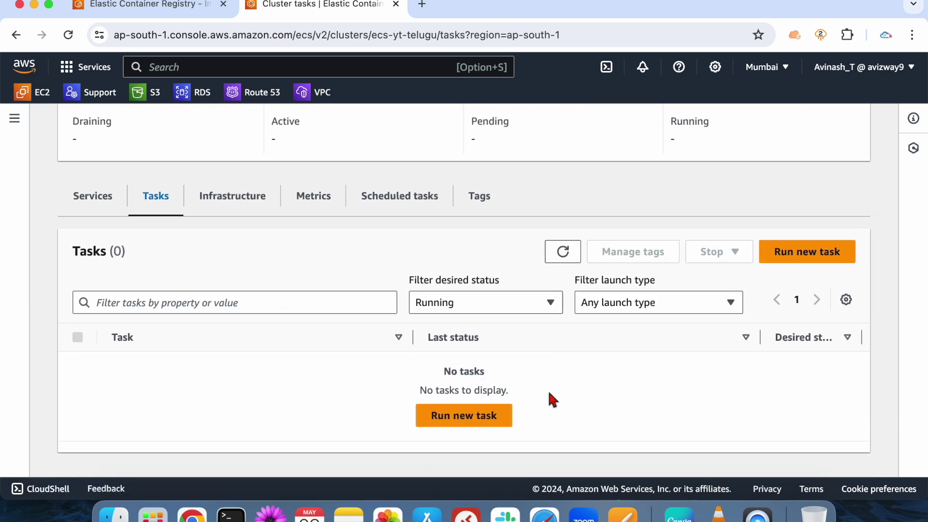
# Highlight the URI of the mycustomnginx image in ECR, and return to the cluster page to review its tasks and name.
pyautogui.click(128, 5)
pyautogui.tripleClick(366, 270)
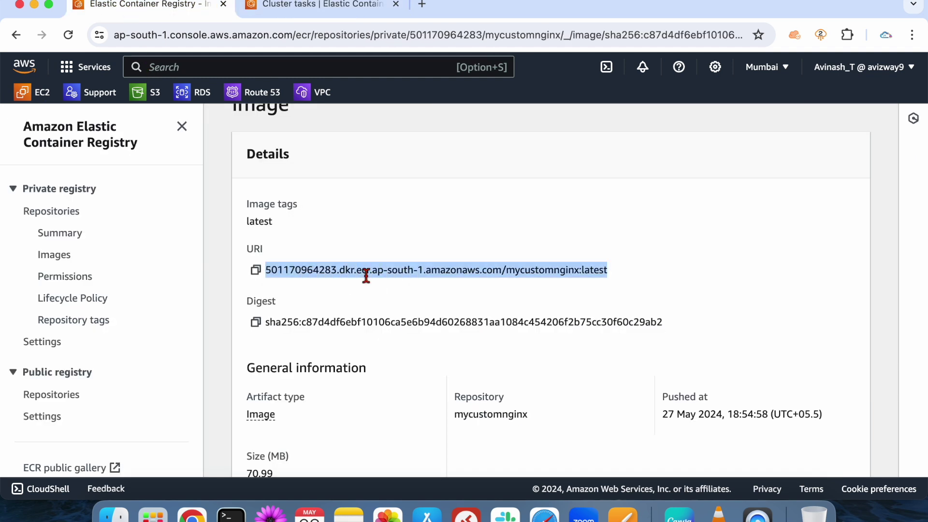
pyautogui.click(317, 10)
pyautogui.tripleClick(338, 373)
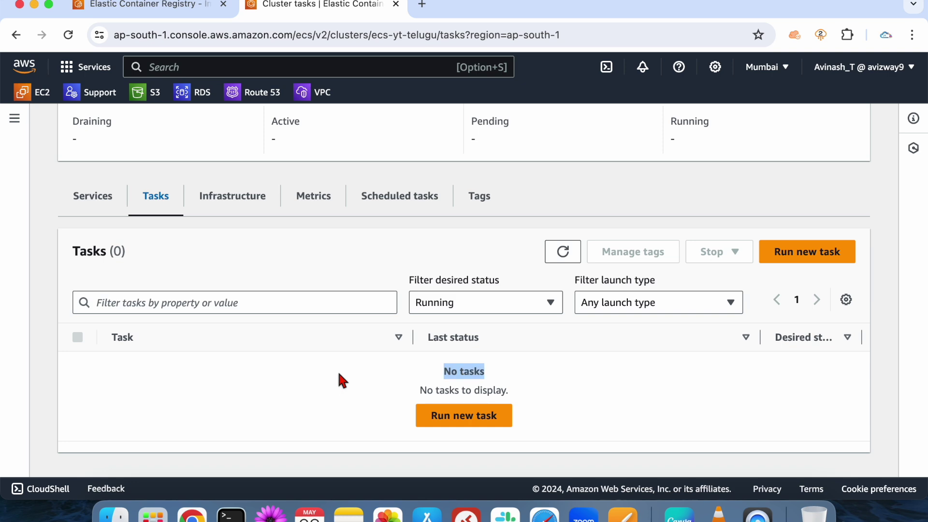
pyautogui.click(338, 369)
pyautogui.scroll(6, 337, 369)
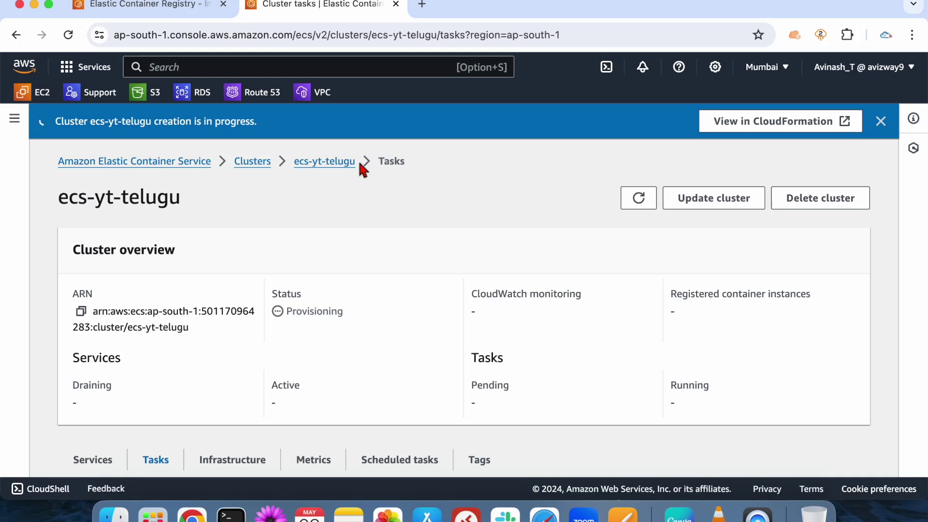
pyautogui.tripleClick(152, 200)
pyautogui.click(236, 208)
# Switch to Elastic Container Registry, open the private repositories list and collapse the side navigation.
pyautogui.click(167, 5)
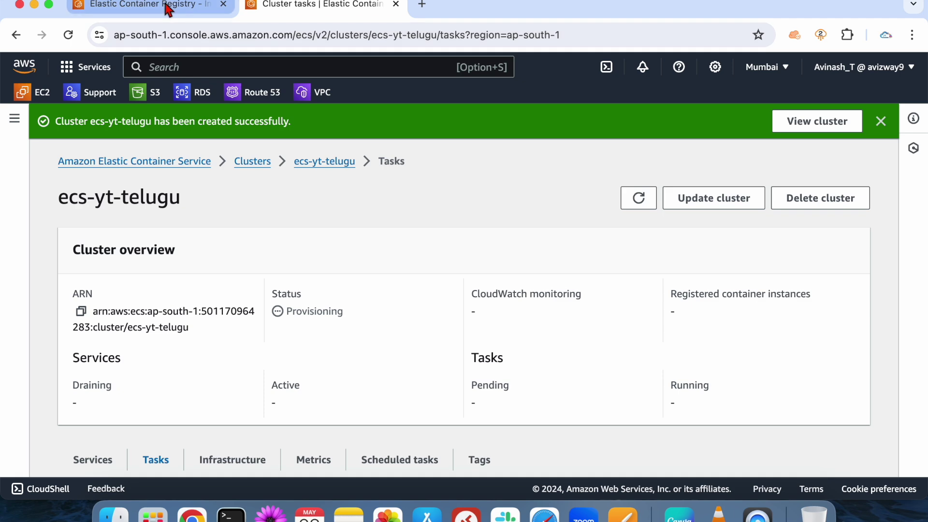
pyautogui.scroll(3, 338, 203)
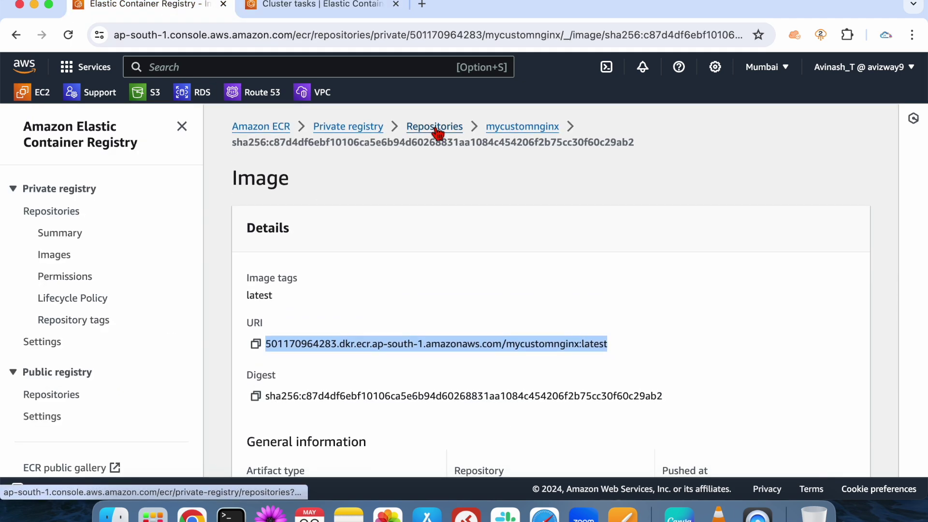
pyautogui.click(434, 128)
pyautogui.scroll(-1, 345, 337)
pyautogui.click(182, 126)
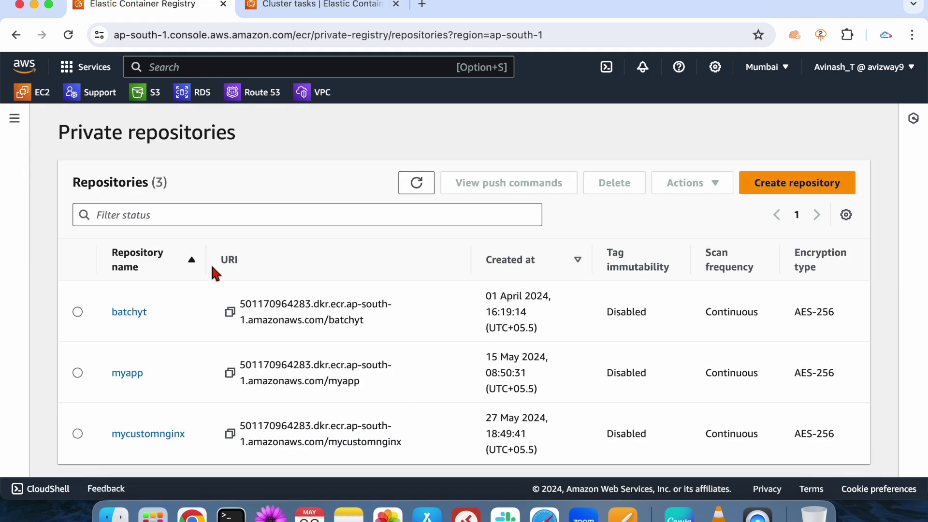
# Highlight the batchyt, myapp and mycustomnginx repository names and the creation time of mycustomnginx.
pyautogui.moveTo(171, 316); pyautogui.dragTo(87, 315)
pyautogui.moveTo(175, 317); pyautogui.dragTo(87, 315)
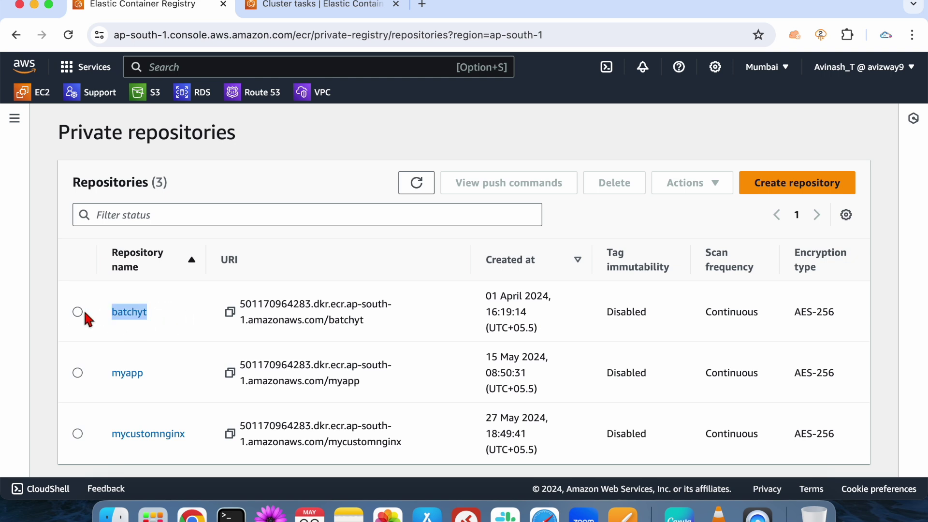
pyautogui.moveTo(161, 376); pyautogui.dragTo(65, 374)
pyautogui.click(181, 419)
pyautogui.moveTo(193, 437); pyautogui.dragTo(103, 437)
pyautogui.click(476, 442)
pyautogui.moveTo(487, 434); pyautogui.dragTo(543, 438)
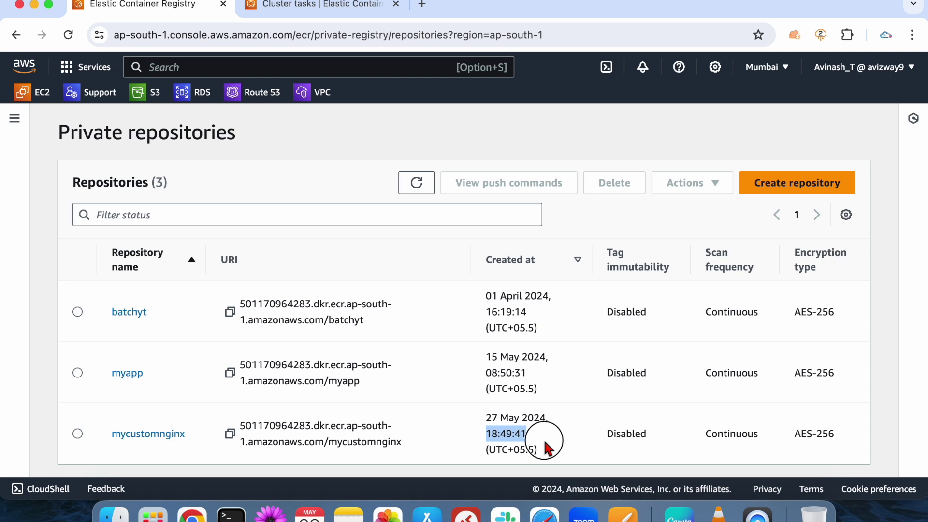
# Open the latest image of the mycustomnginx repository and highlight its URI, checking the cluster page in between.
pyautogui.click(154, 435)
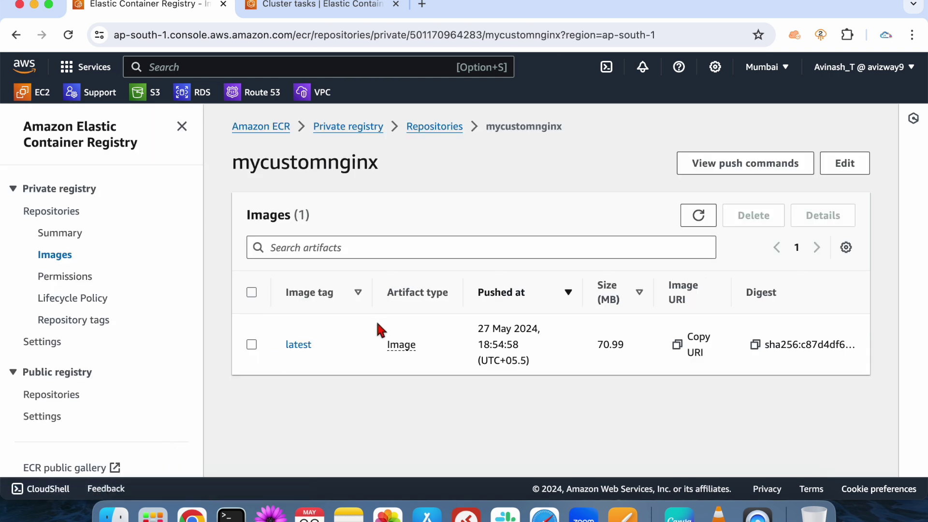
pyautogui.click(298, 345)
pyautogui.tripleClick(382, 344)
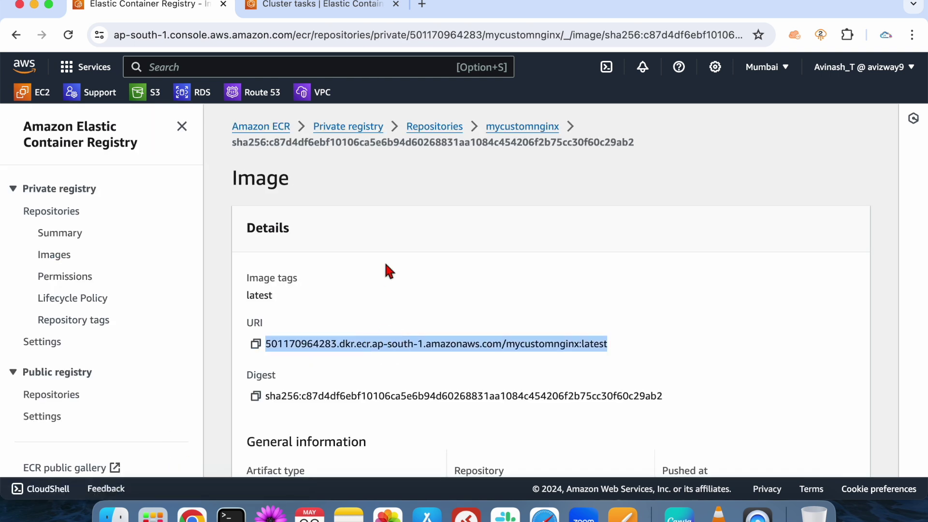
pyautogui.click(320, 7)
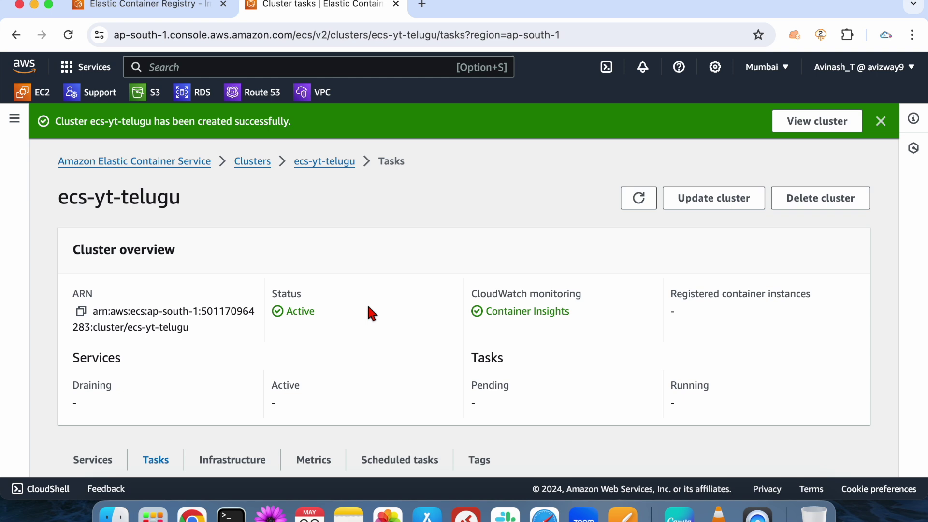
pyautogui.click(141, 8)
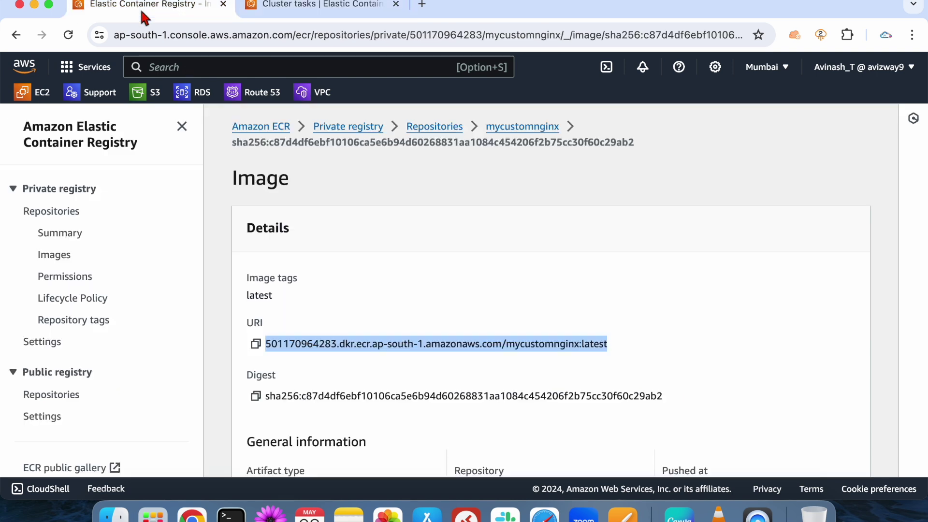
pyautogui.doubleClick(351, 347)
pyautogui.tripleClick(350, 347)
pyautogui.click(389, 325)
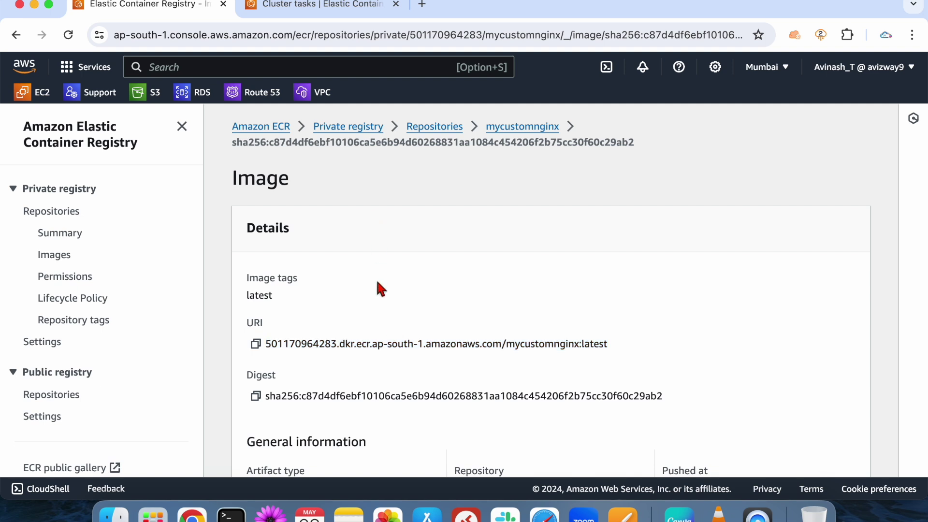
# Return to the cluster page, dismiss the cluster creation notice, and open Task definitions in a separate browser tab.
pyautogui.click(304, 6)
pyautogui.scroll(-2, 365, 319)
pyautogui.scroll(2, 367, 315)
pyautogui.click(881, 122)
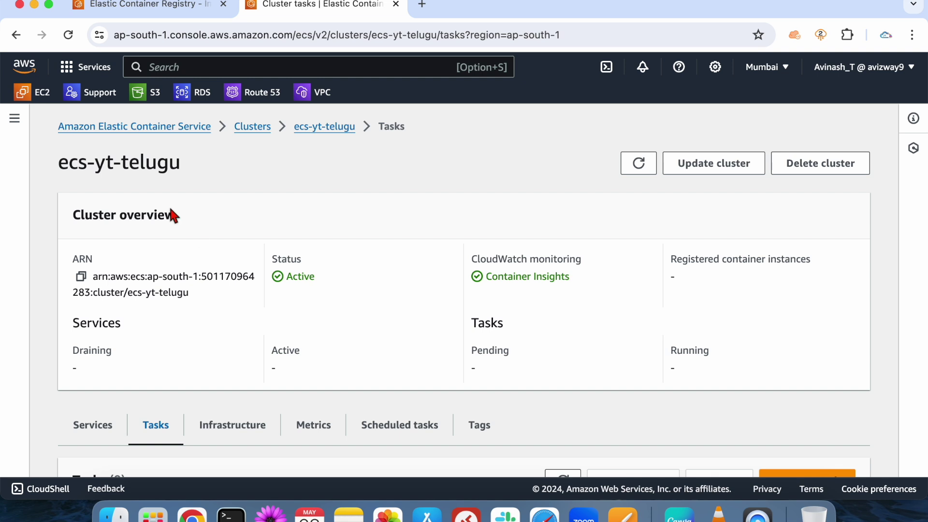
pyautogui.click(15, 118)
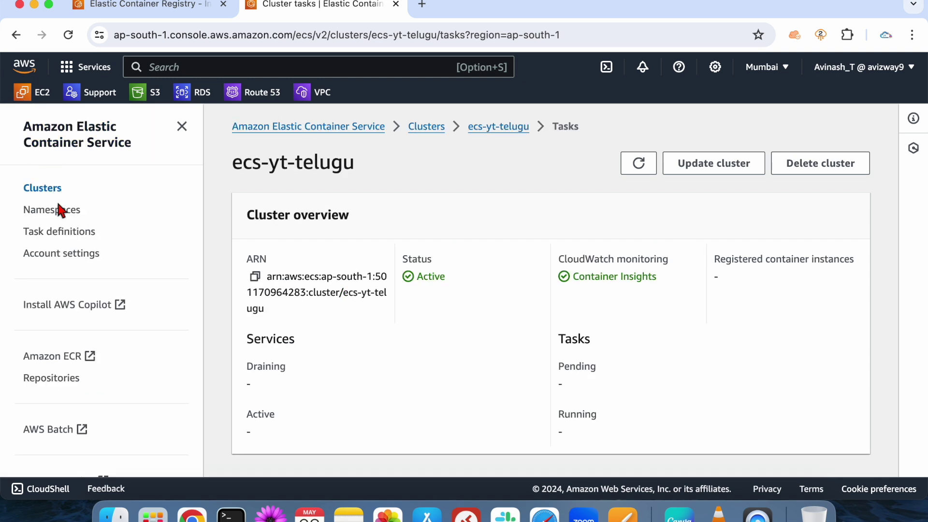
pyautogui.keyDown('super'); pyautogui.click(65, 231); pyautogui.keyUp('super')
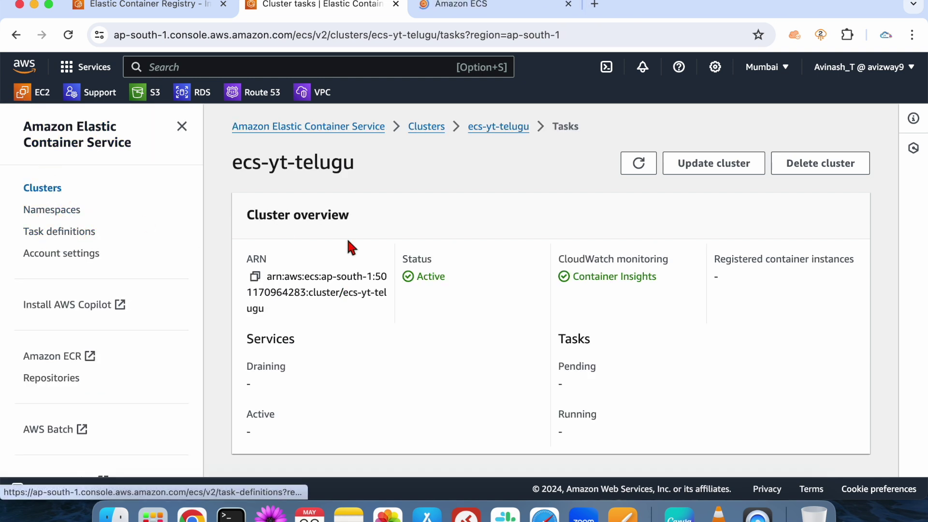
pyautogui.click(501, 4)
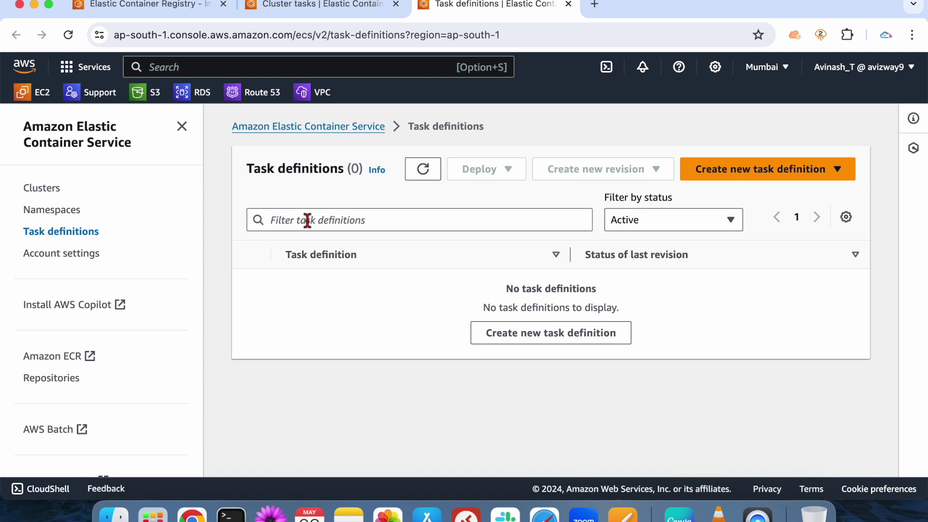
# Highlight the Task definitions heading, check the cluster's task list, and collapse the side navigation on both pages.
pyautogui.moveTo(247, 169); pyautogui.dragTo(355, 170)
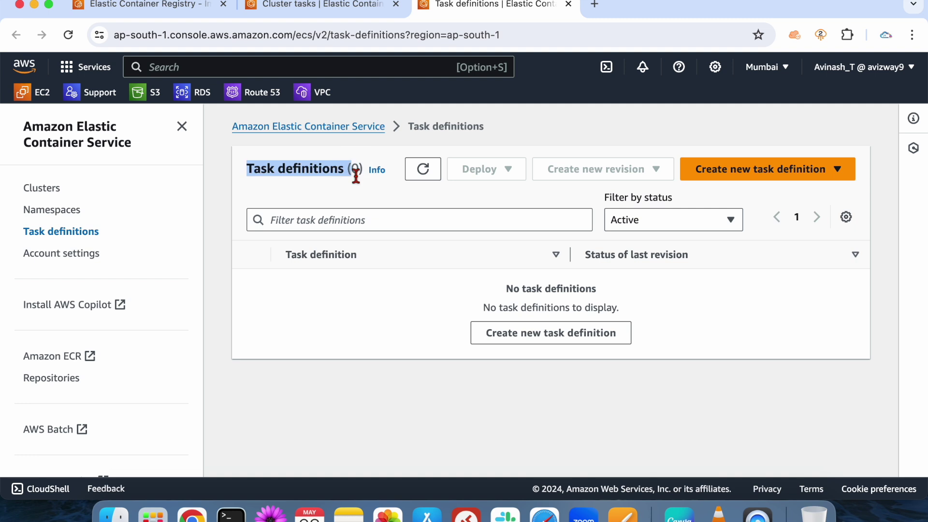
pyautogui.tripleClick(321, 170)
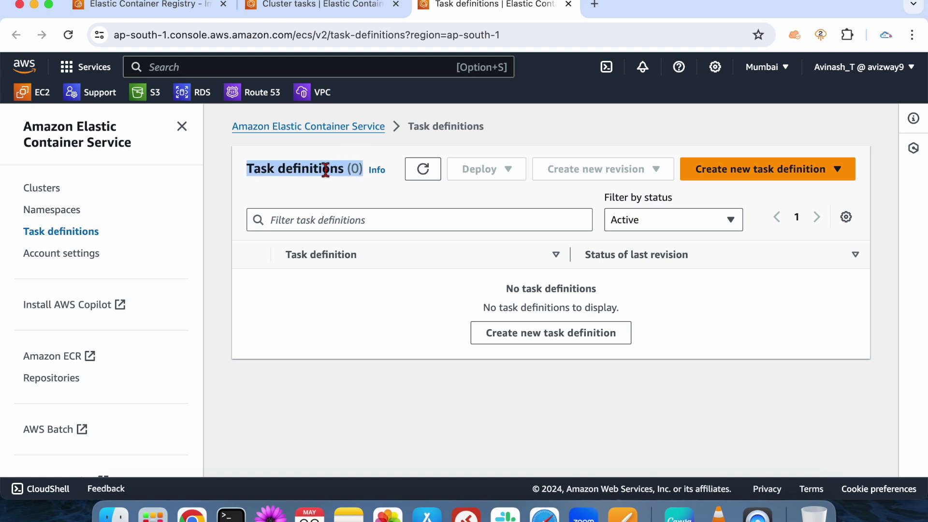
pyautogui.click(381, 357)
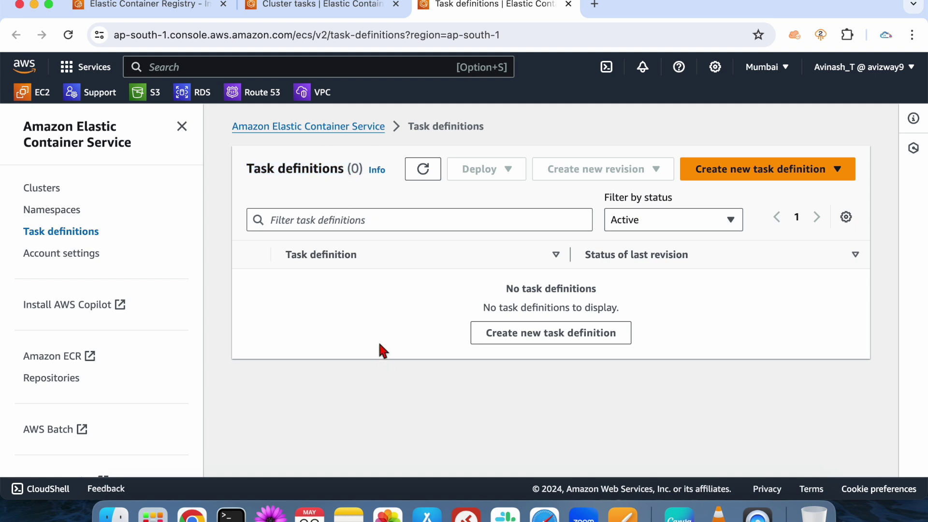
pyautogui.click(323, 6)
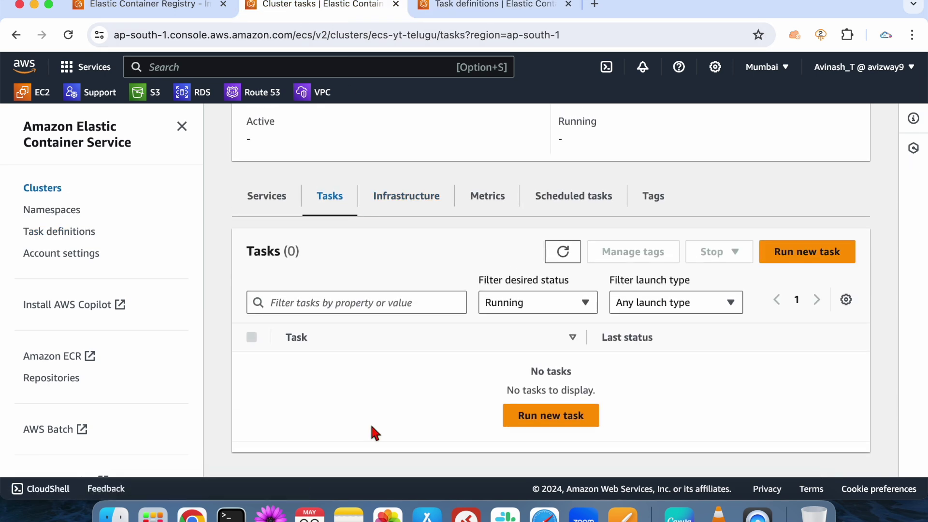
pyautogui.click(181, 126)
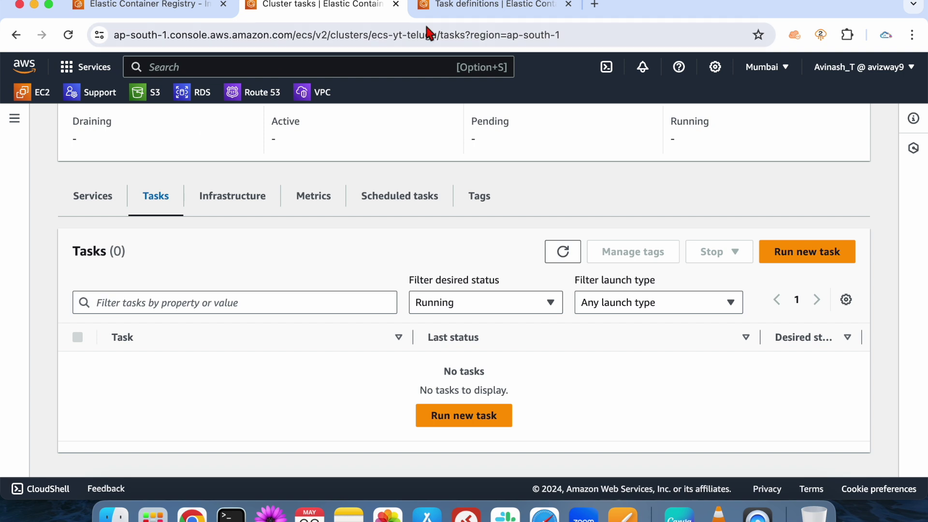
pyautogui.click(485, 6)
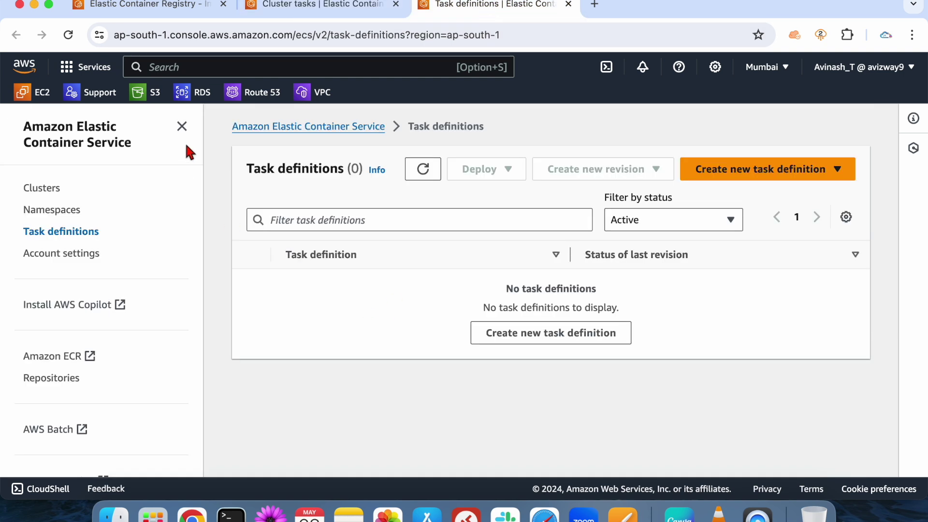
pyautogui.click(181, 126)
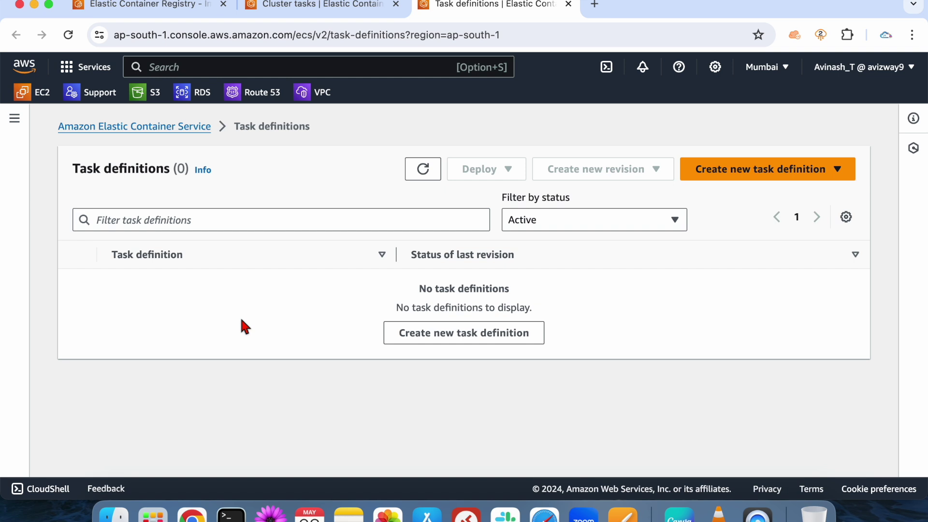
# Start a new task definition and set its family name to telugu-yt-ecs-td.
pyautogui.click(757, 170)
pyautogui.click(749, 193)
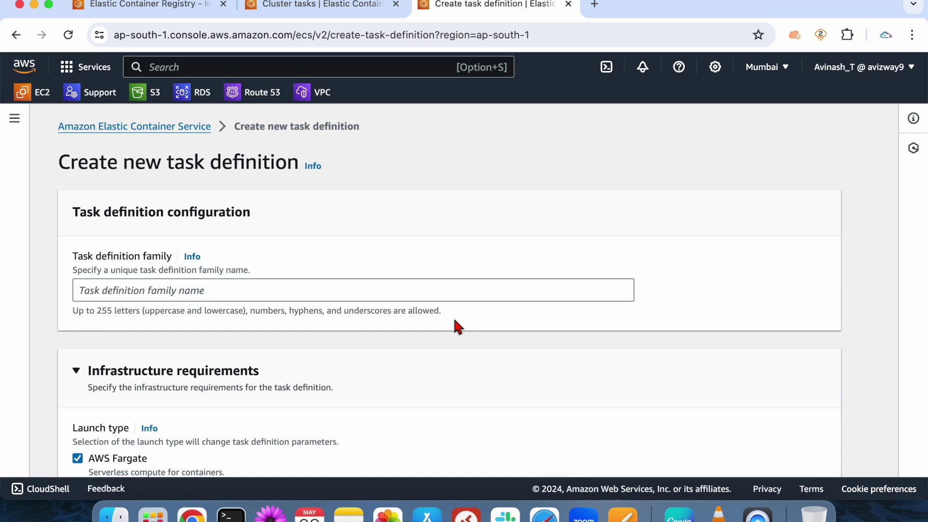
pyautogui.click(269, 296)
pyautogui.write('telugu')
pyautogui.press('BackSpace')
pyautogui.press('BackSpace')
pyautogui.write('gu-')
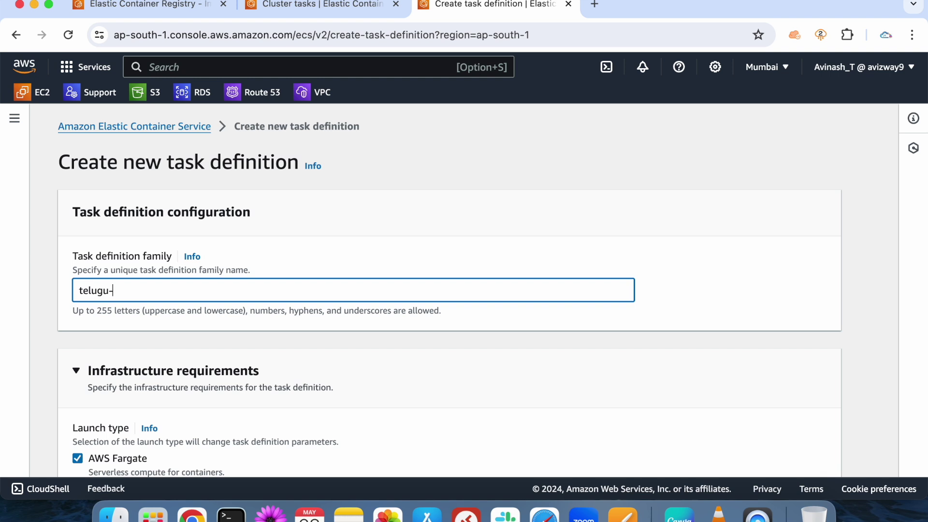
pyautogui.write('yt-ecs-td')
# Try Amazon EC2 instances as the launch type and restore AWS Fargate.
pyautogui.scroll(-3, 454, 334)
pyautogui.scroll(-2, 455, 335)
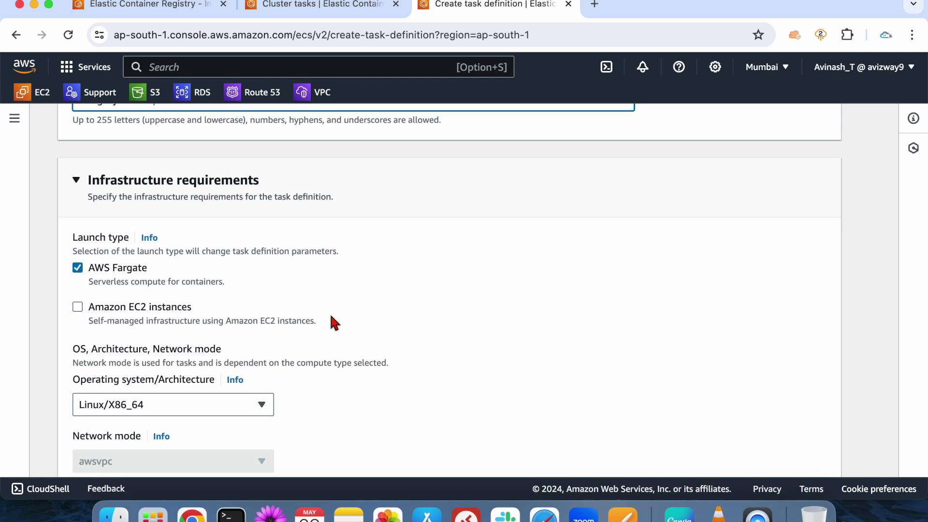
pyautogui.click(110, 271)
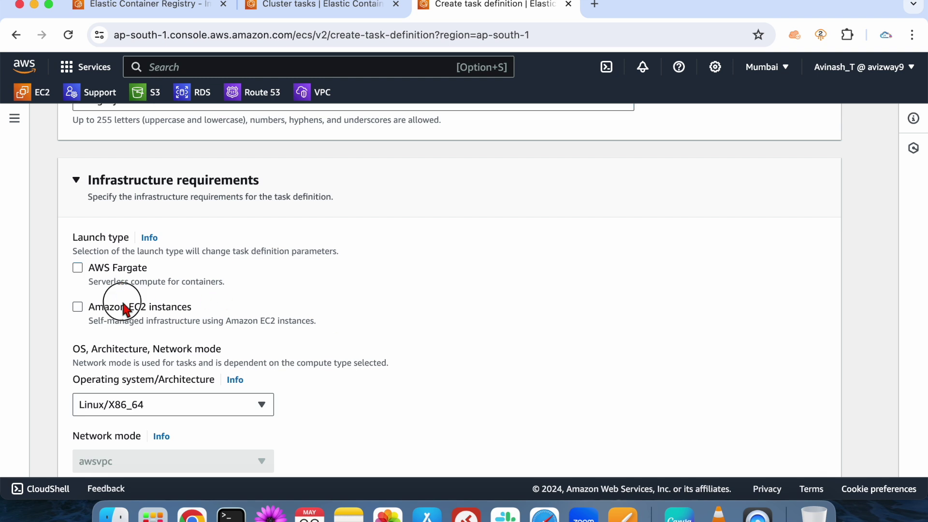
pyautogui.click(123, 304)
pyautogui.click(124, 310)
pyautogui.click(110, 274)
# Examine the operating system/architecture choices, the network mode and the task size settings for the Fargate launch type.
pyautogui.scroll(-3, 342, 262)
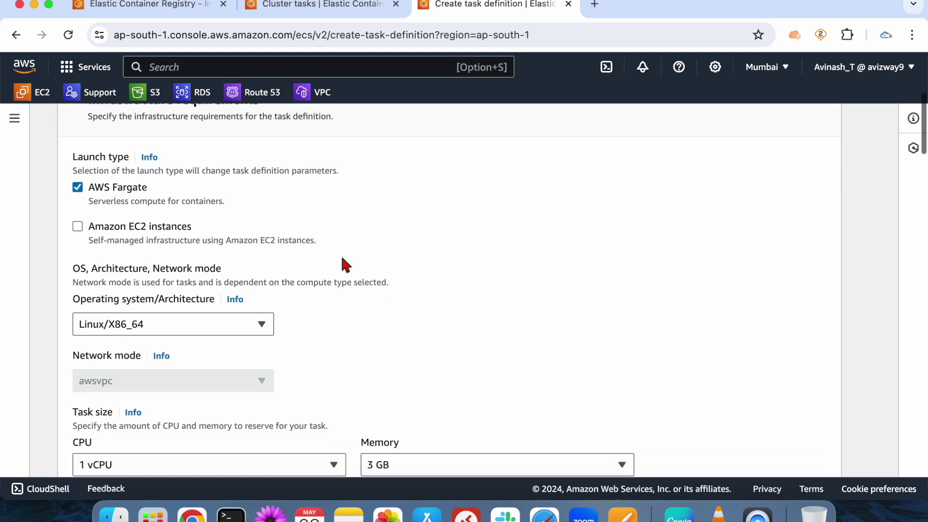
pyautogui.scroll(-4, 457, 229)
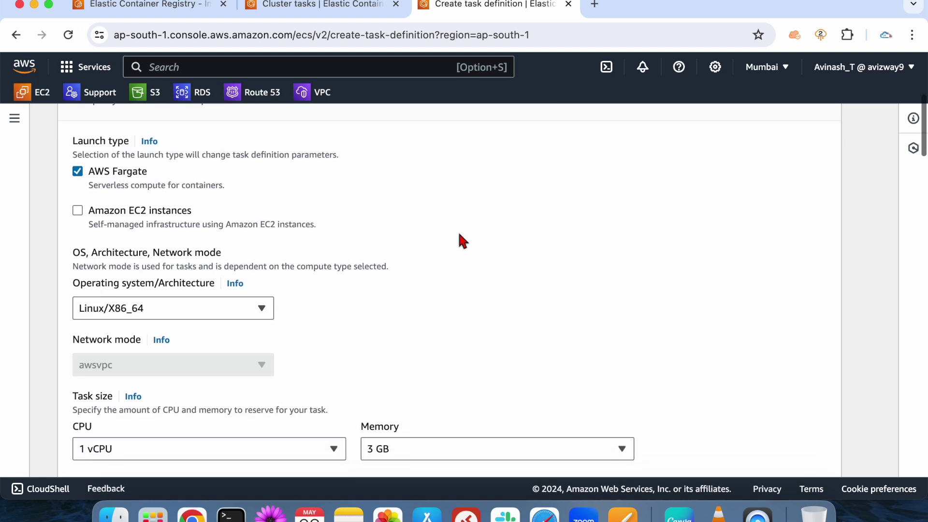
pyautogui.click(256, 212)
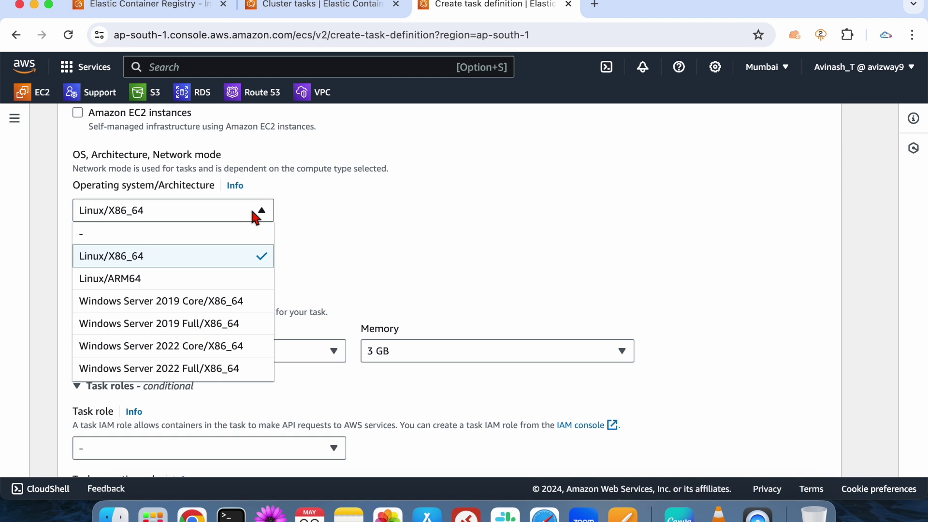
pyautogui.click(252, 211)
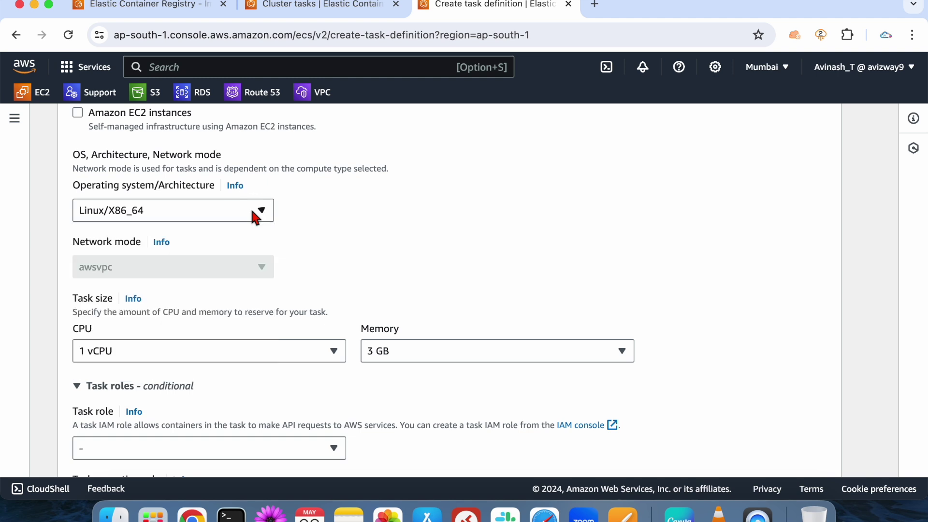
pyautogui.scroll(-2, 423, 215)
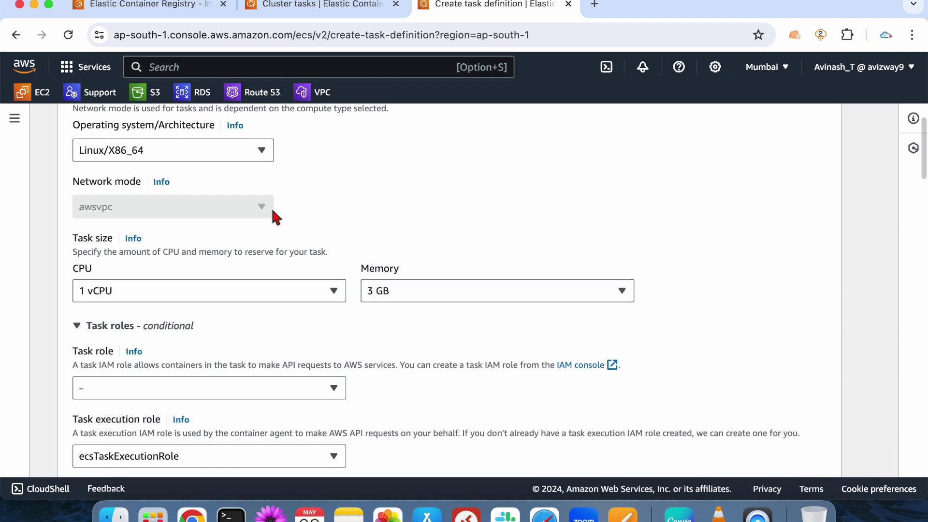
pyautogui.scroll(4, 256, 207)
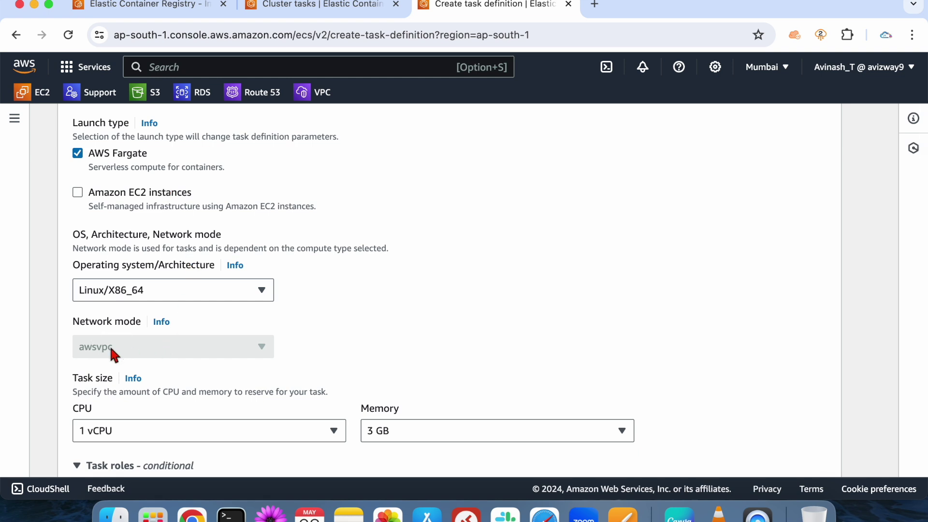
pyautogui.scroll(-2, 414, 303)
# Temporarily switch the launch type to Amazon EC2 instances to view the available network modes, and reselect AWS Fargate.
pyautogui.click(130, 124)
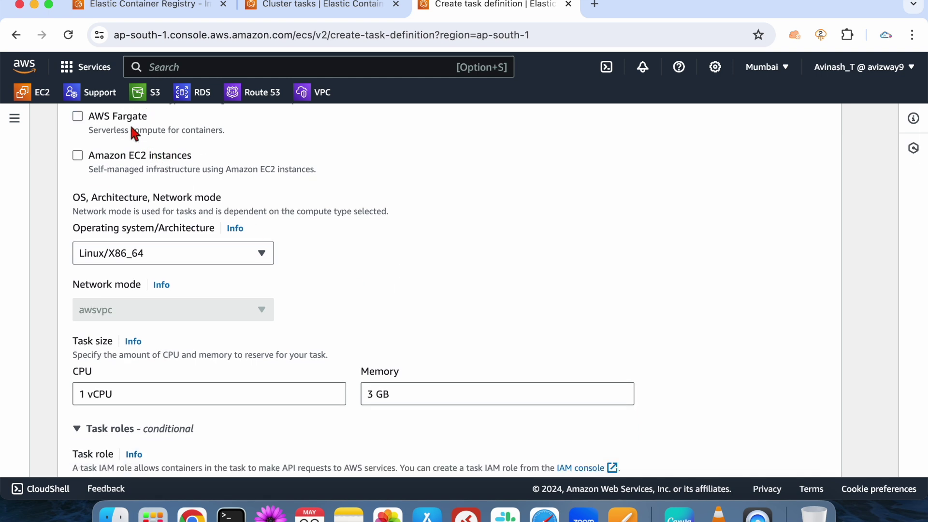
pyautogui.click(138, 157)
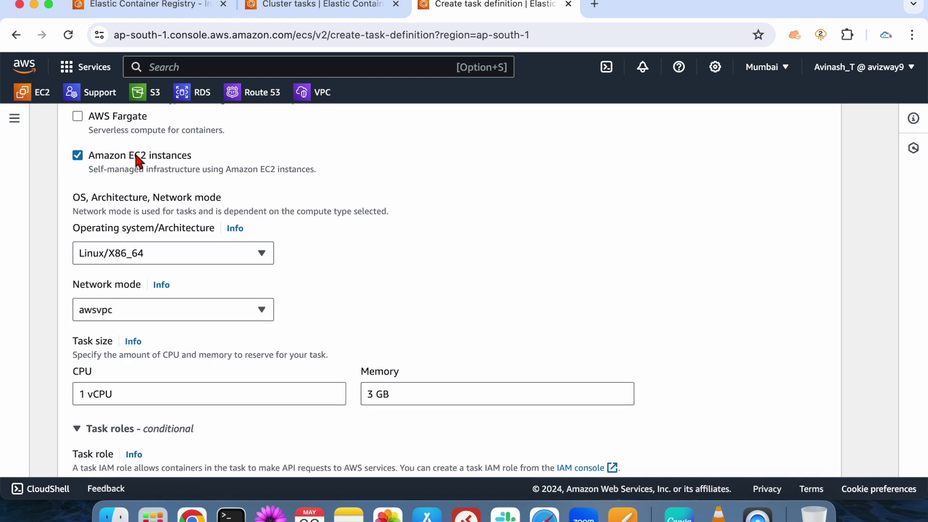
pyautogui.click(261, 313)
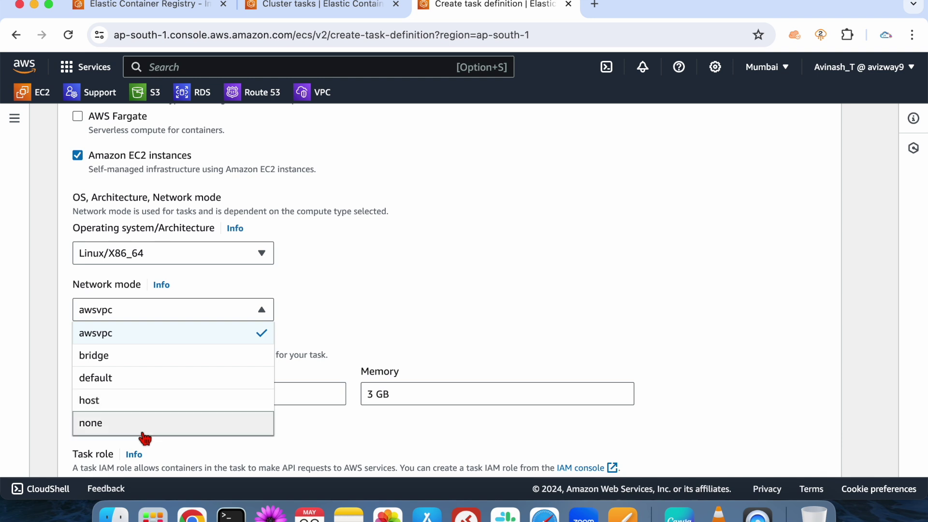
pyautogui.click(402, 252)
pyautogui.click(179, 167)
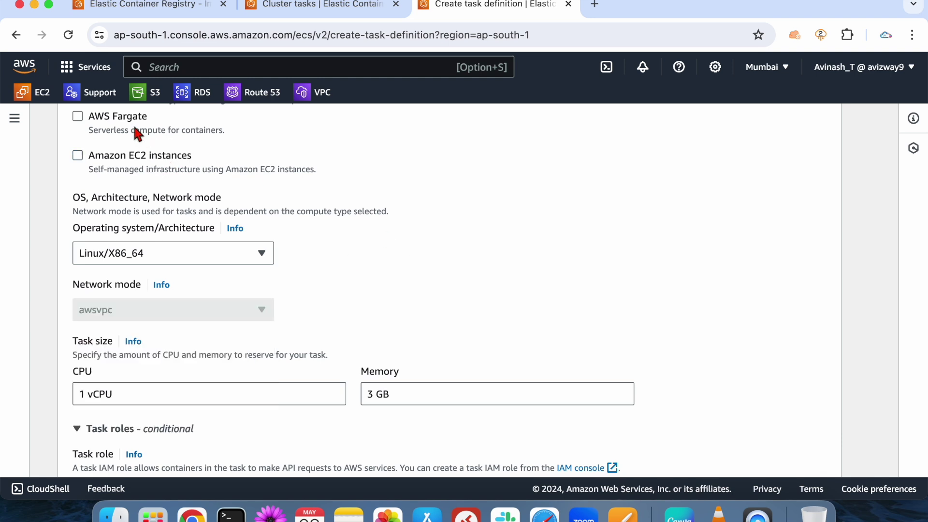
pyautogui.click(129, 121)
# Review the task roles and Container - 1 details, and copy the URI of the latest mycustomnginx image from ECR.
pyautogui.scroll(-3, 384, 278)
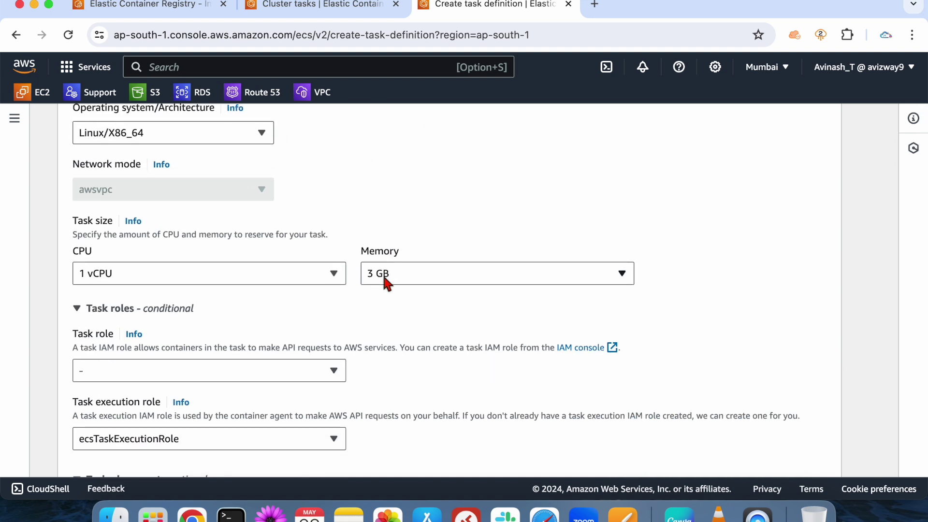
pyautogui.scroll(-10, 360, 285)
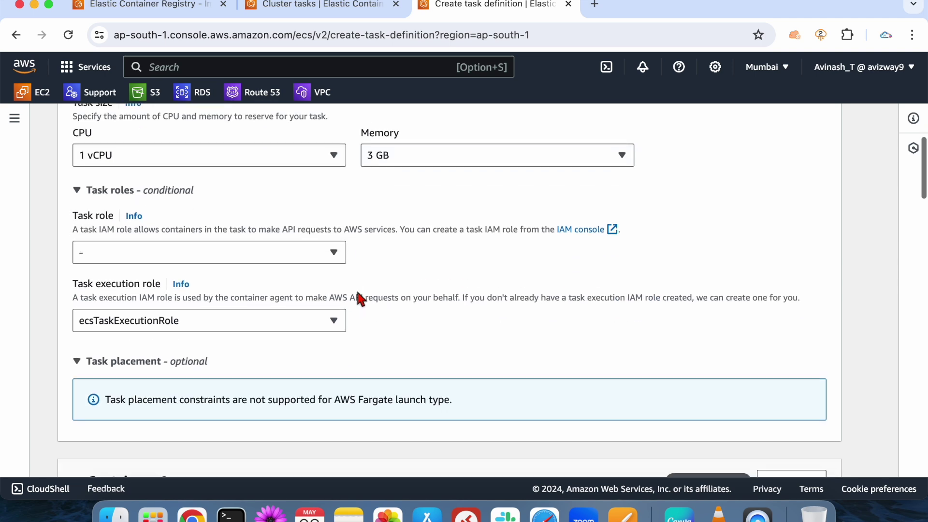
pyautogui.moveTo(72, 202); pyautogui.dragTo(404, 269)
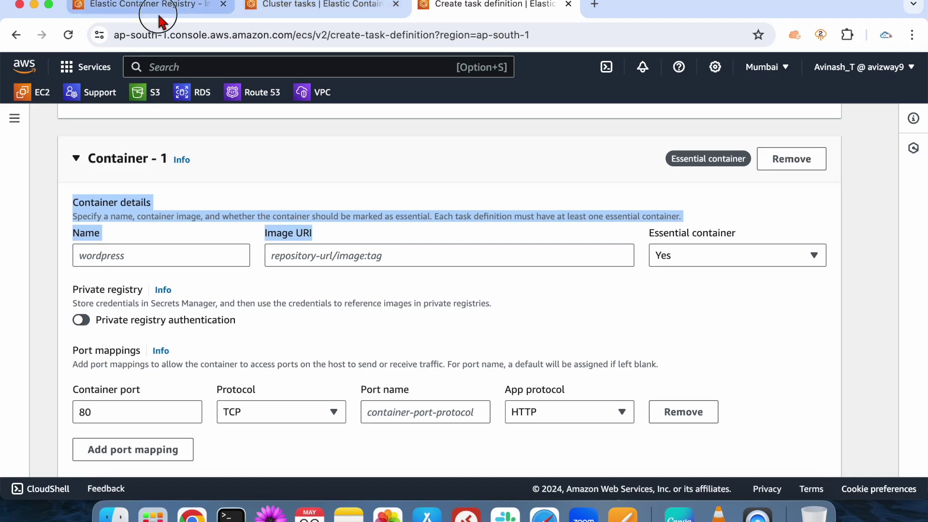
pyautogui.click(193, 6)
pyautogui.click(183, 126)
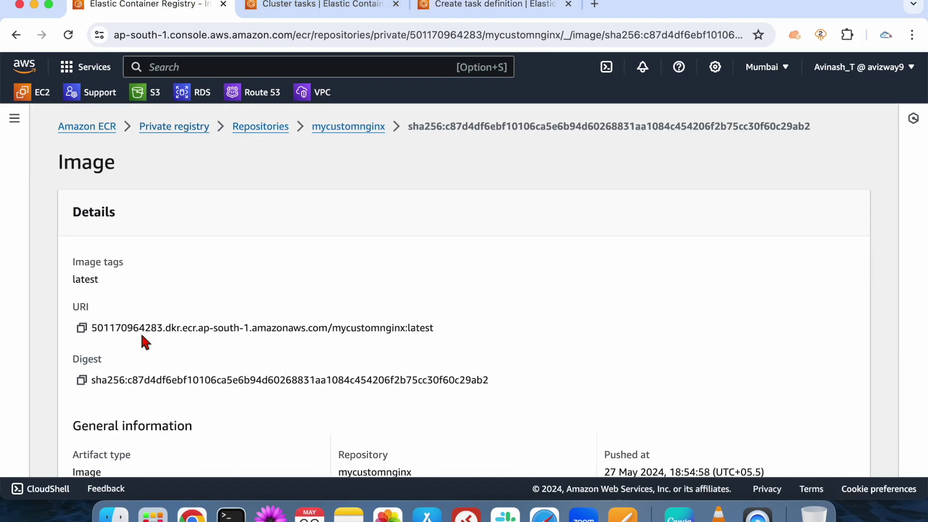
pyautogui.click(83, 332)
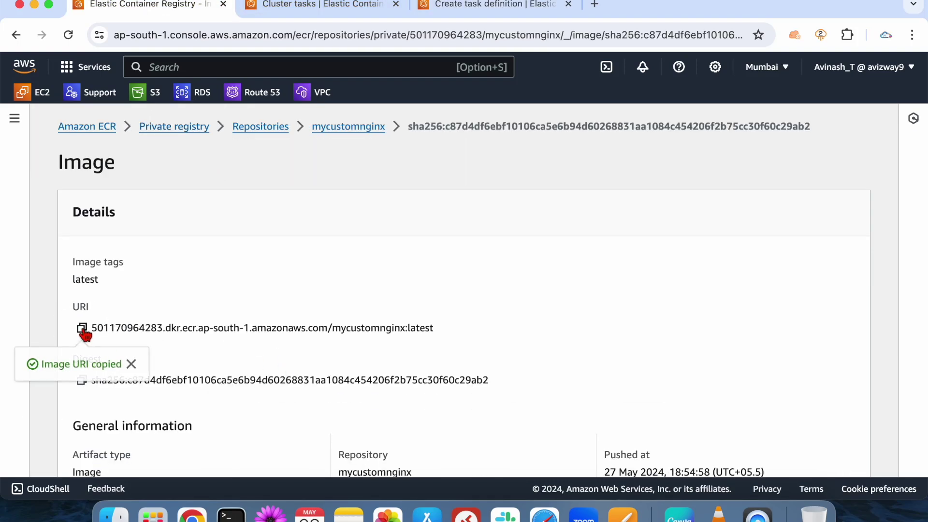
# Insert the copied URI of the latest mycustomnginx image as the Container - 1 image URI in the task definition.
pyautogui.tripleClick(84, 333)
pyautogui.click(85, 331)
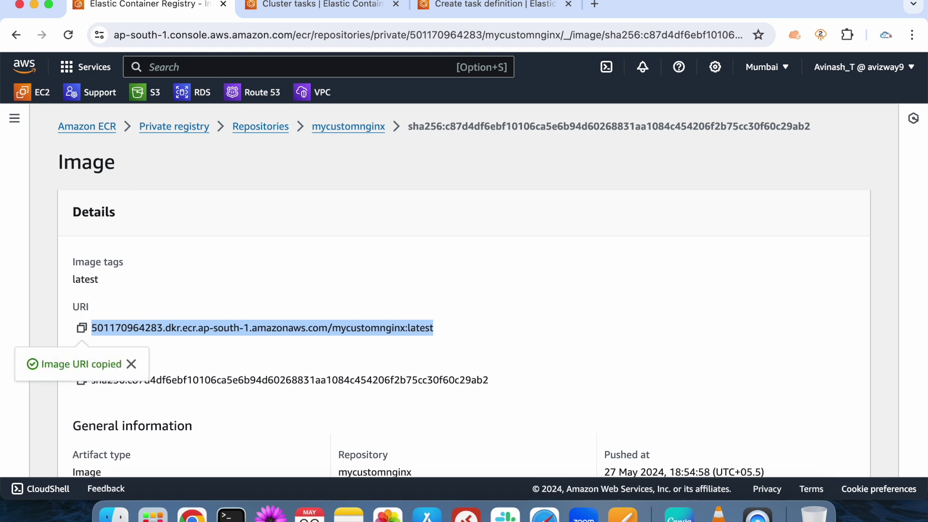
pyautogui.click(321, 6)
pyautogui.click(515, 7)
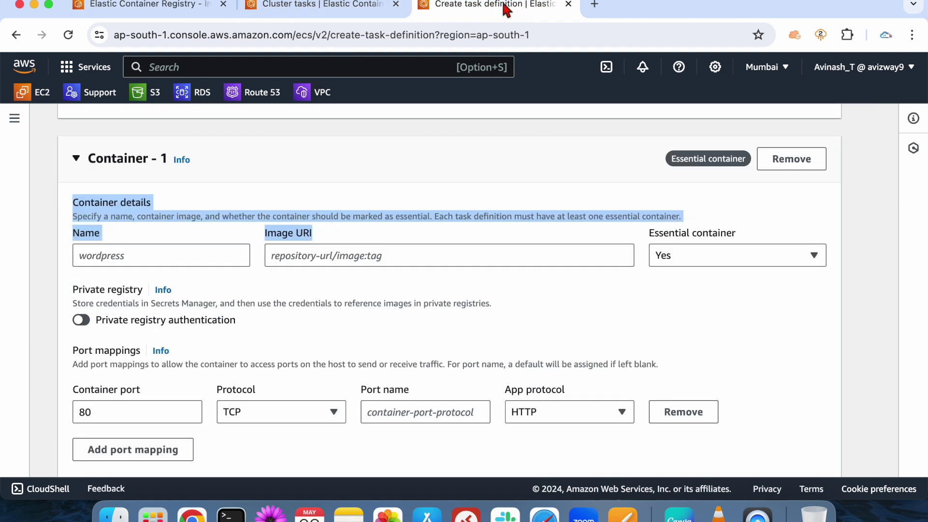
pyautogui.click(339, 246)
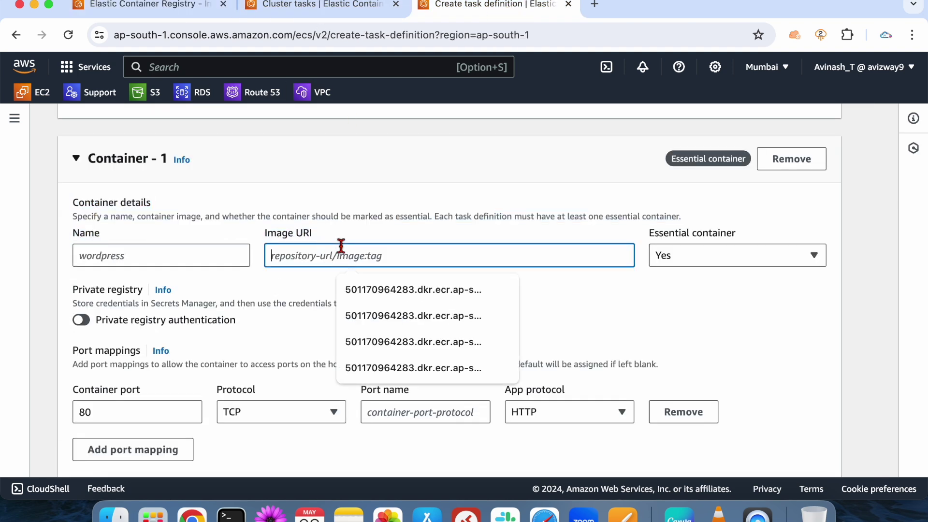
pyautogui.press('super+v')
pyautogui.click(612, 253)
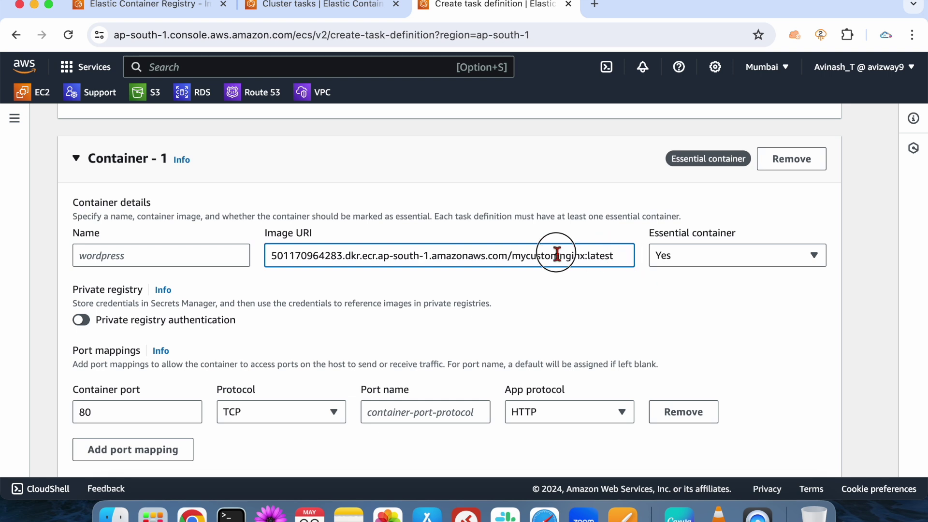
# Name Container - 1 customnginx.
pyautogui.click(167, 260)
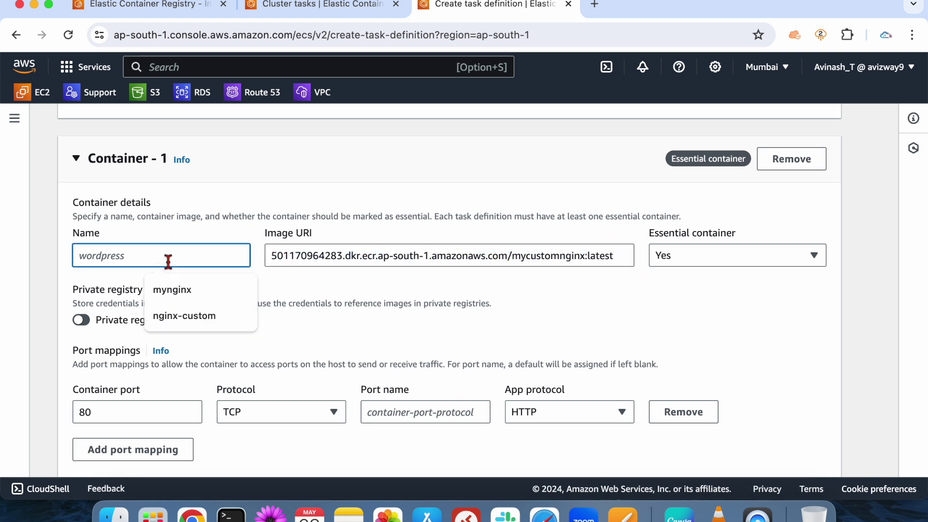
pyautogui.write('custo')
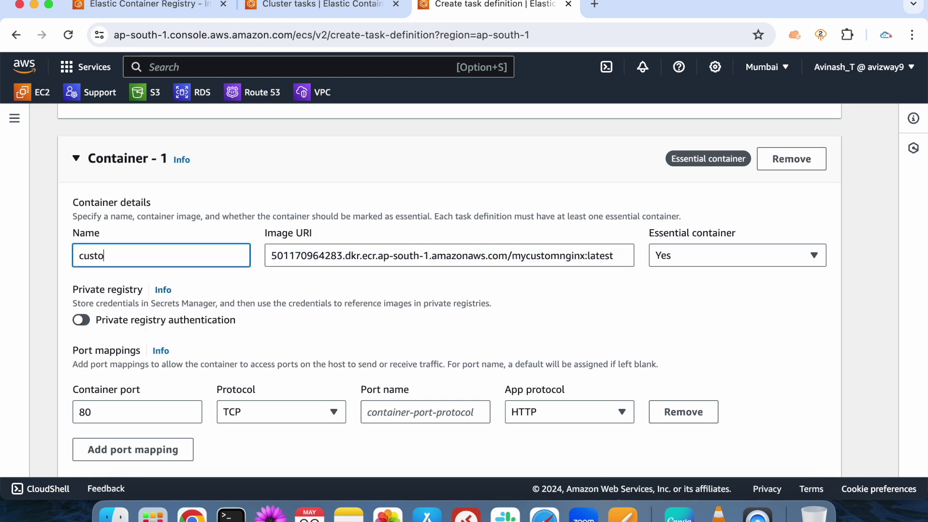
pyautogui.write('mnginx')
# Turn on private registry authentication to view its Secrets Manager setting, and turn it off again.
pyautogui.click(82, 320)
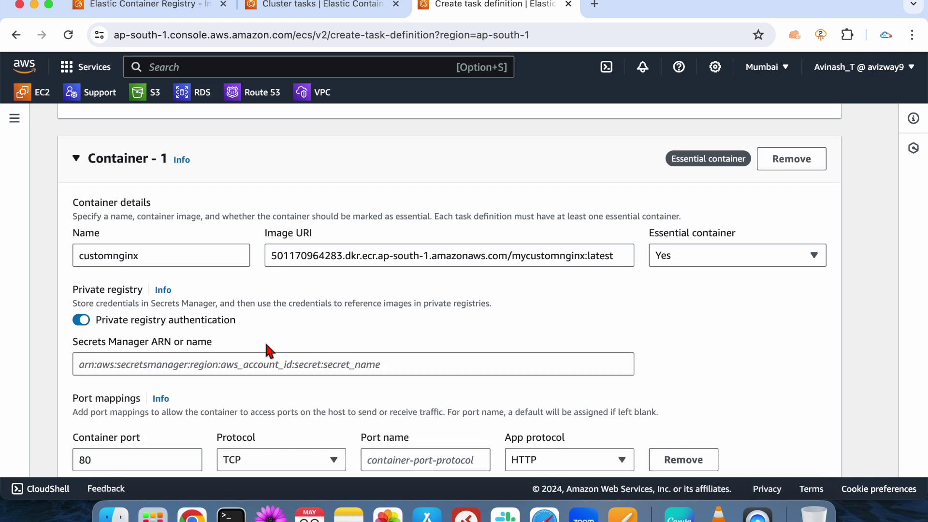
pyautogui.scroll(-2, 264, 340)
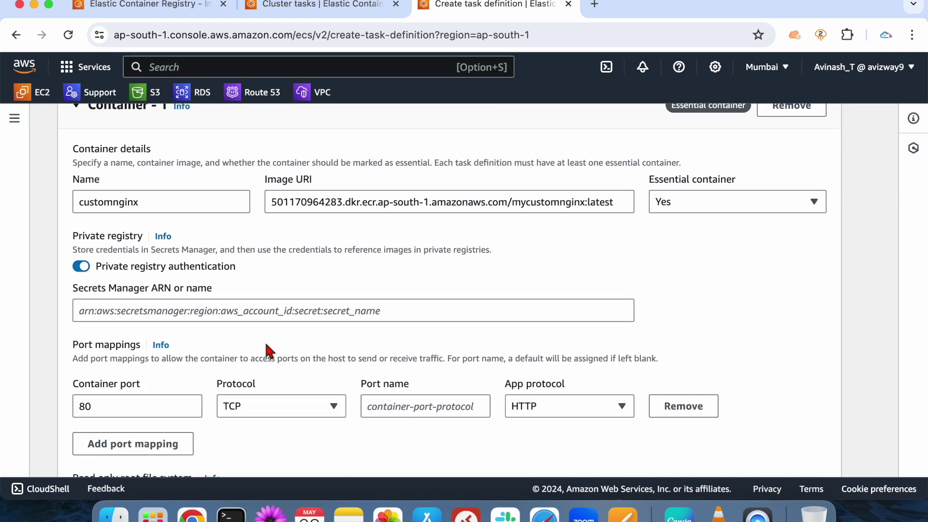
pyautogui.click(245, 310)
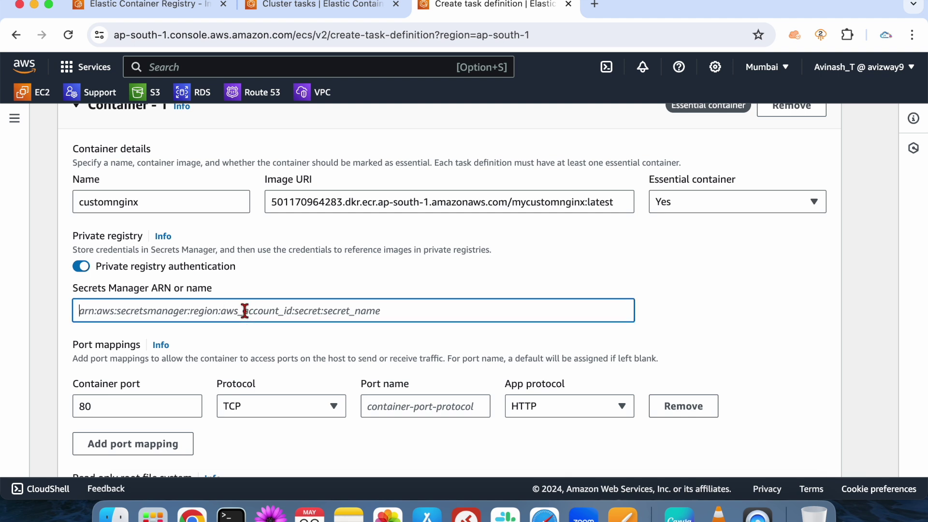
pyautogui.click(79, 266)
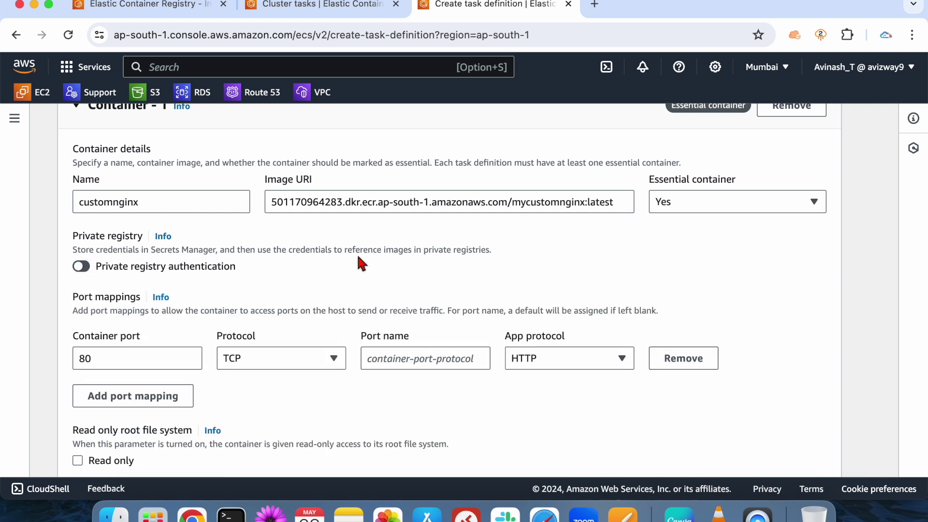
# Review the Container - 1 image URI and the CPU and memory settings under the task size.
pyautogui.scroll(1, 356, 253)
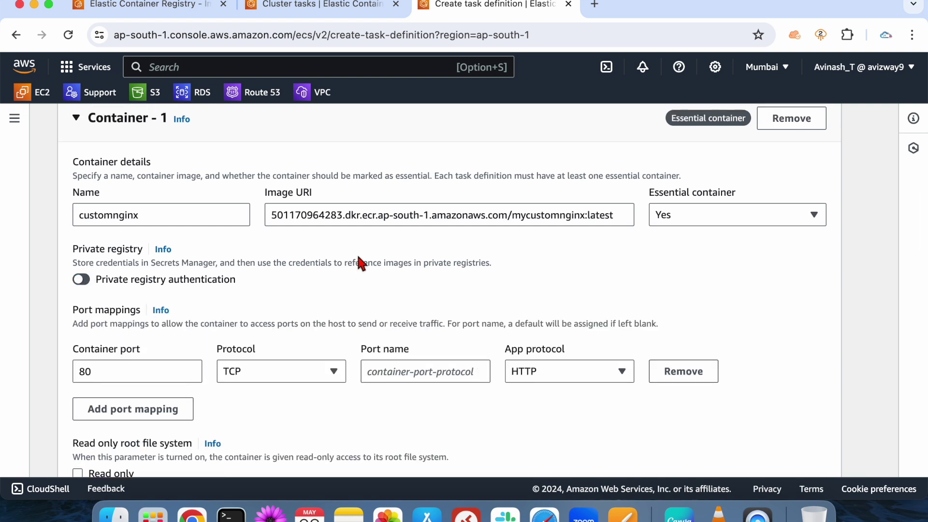
pyautogui.click(333, 223)
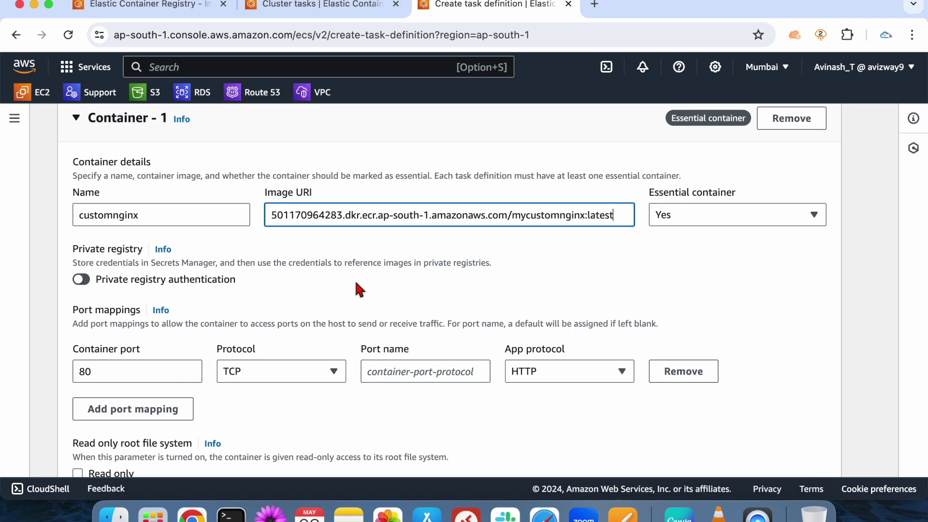
pyautogui.scroll(3, 357, 285)
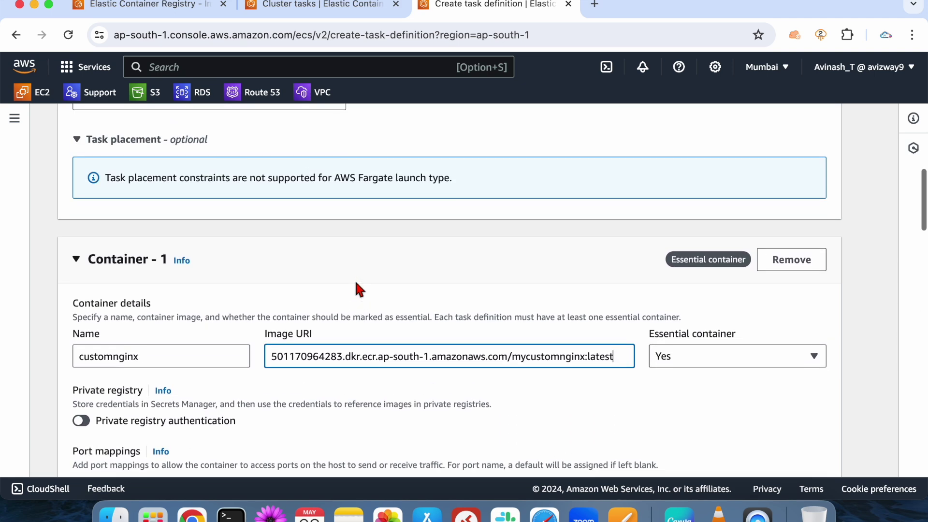
pyautogui.moveTo(621, 336); pyautogui.dragTo(275, 340)
pyautogui.moveTo(622, 340); pyautogui.dragTo(284, 337)
pyautogui.scroll(8, 285, 338)
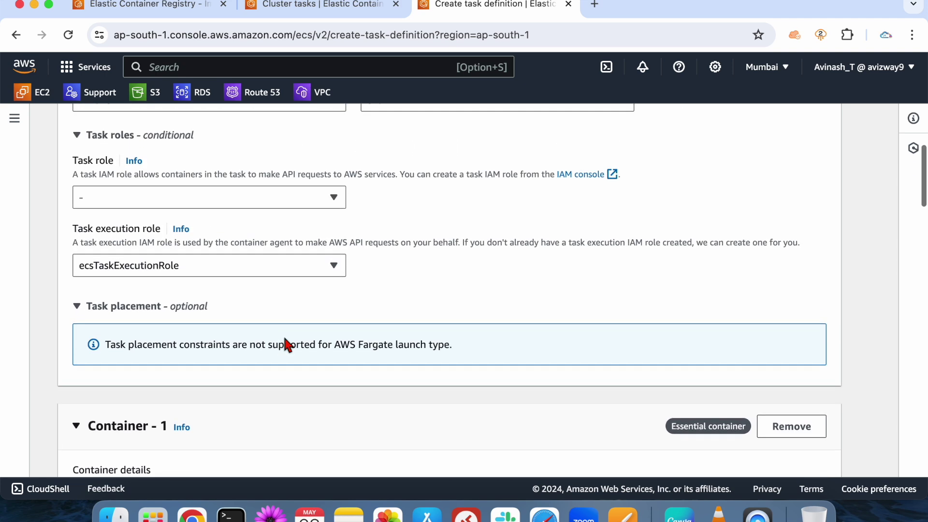
pyautogui.scroll(2, 287, 344)
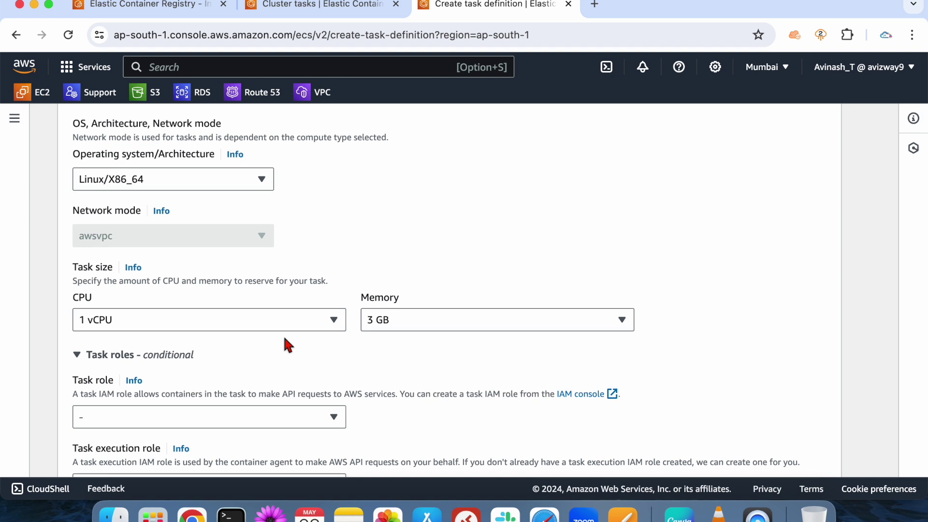
pyautogui.doubleClick(81, 298)
pyautogui.doubleClick(379, 297)
pyautogui.click(425, 277)
# Set the task size to .25 vCPU and .5 GB of memory.
pyautogui.click(210, 319)
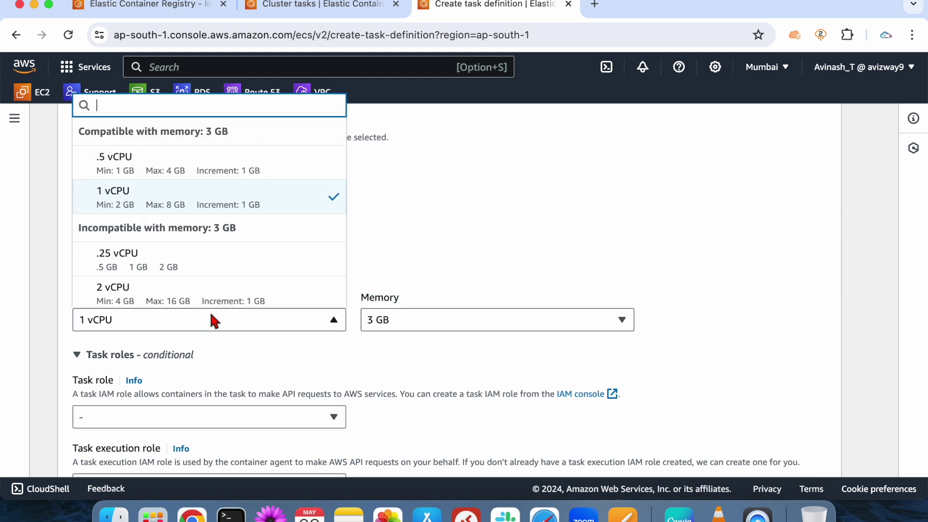
pyautogui.click(179, 175)
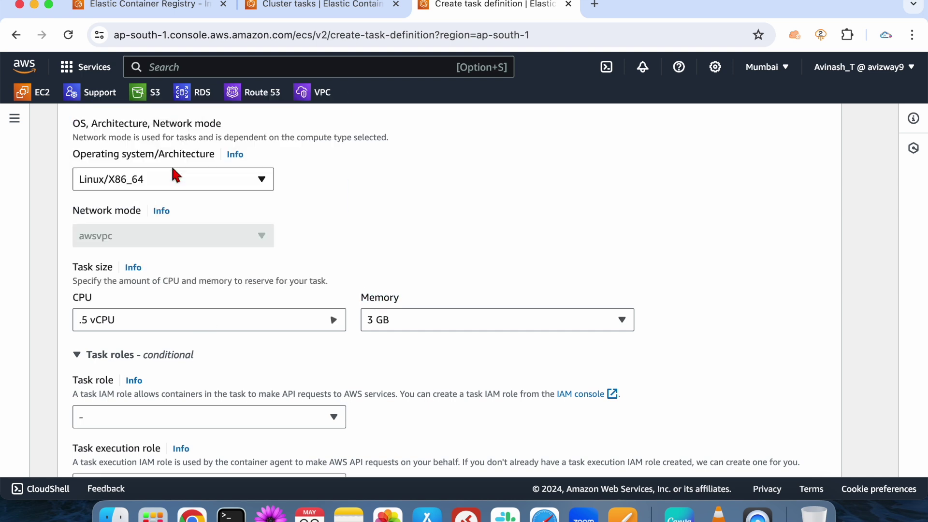
pyautogui.click(434, 319)
pyautogui.click(415, 162)
pyautogui.click(321, 323)
pyautogui.click(200, 173)
pyautogui.click(428, 313)
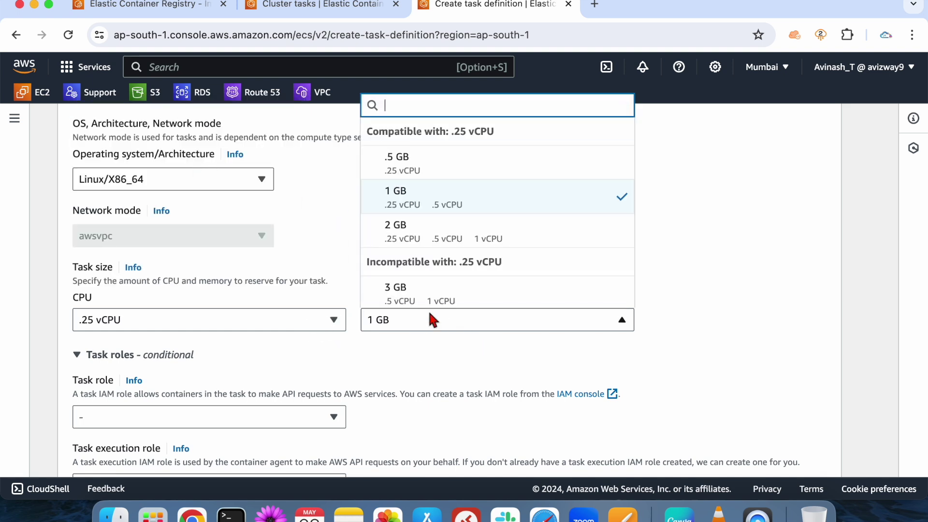
pyautogui.click(410, 163)
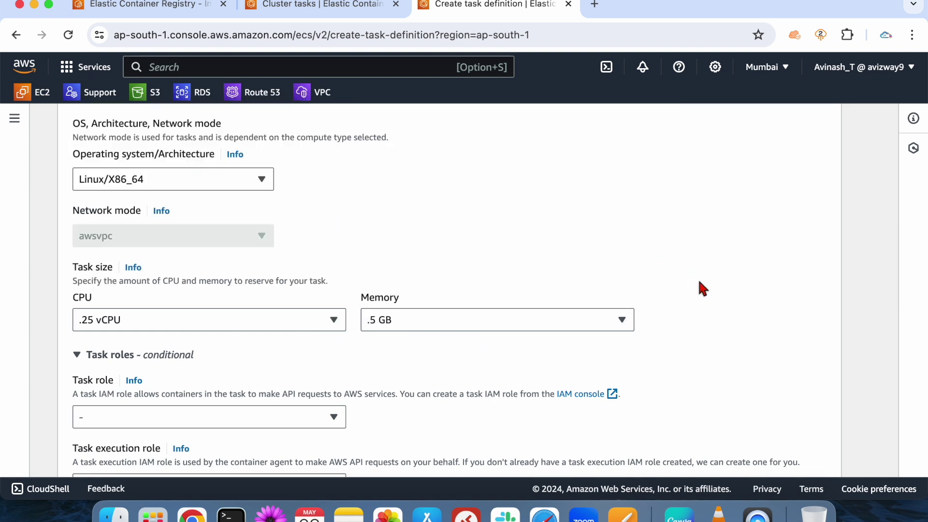
# Review the task size, the selectable task roles, and the name and image URI of Container - 1.
pyautogui.moveTo(67, 296); pyautogui.dragTo(104, 297)
pyautogui.moveTo(358, 300); pyautogui.dragTo(406, 300)
pyautogui.click(706, 315)
pyautogui.scroll(-5, 706, 315)
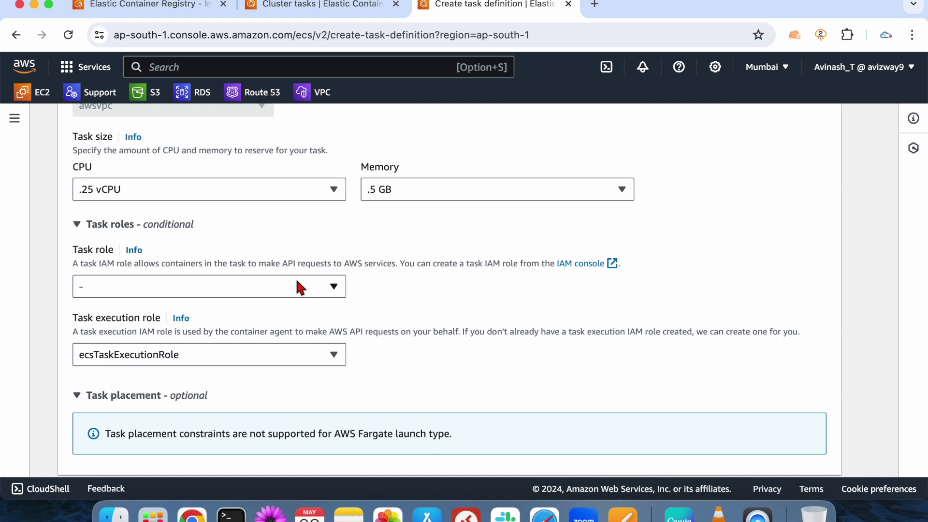
pyautogui.click(333, 286)
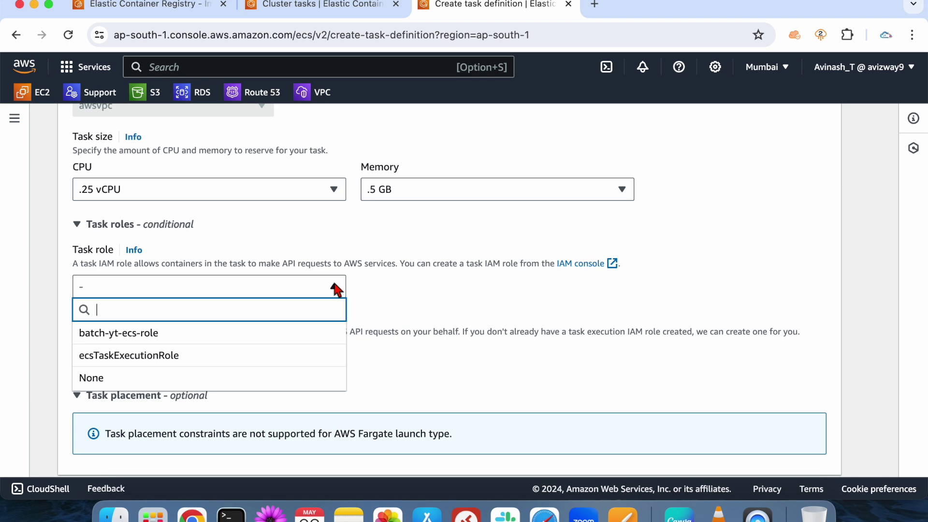
pyautogui.click(445, 280)
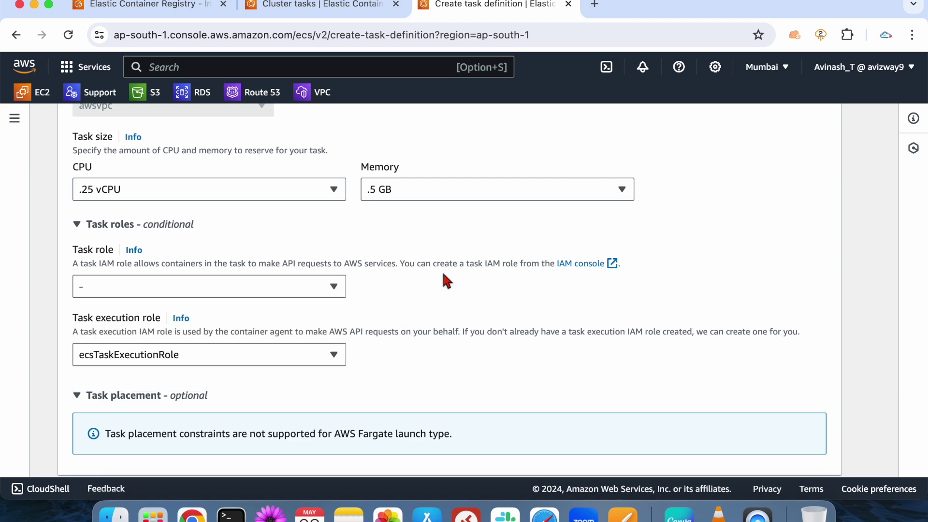
pyautogui.scroll(3, 446, 280)
pyautogui.scroll(-8, 446, 280)
pyautogui.scroll(-1, 447, 280)
pyautogui.click(621, 327)
pyautogui.press('super+a')
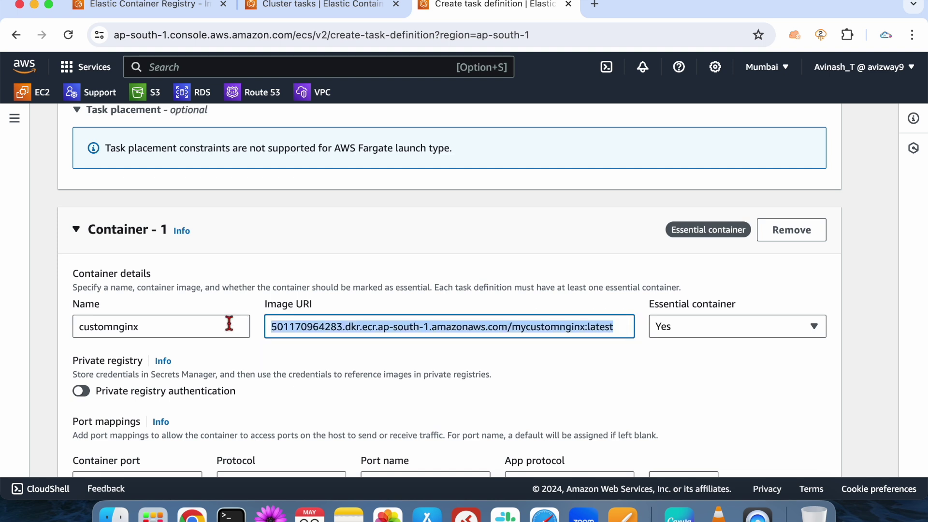
pyautogui.click(288, 348)
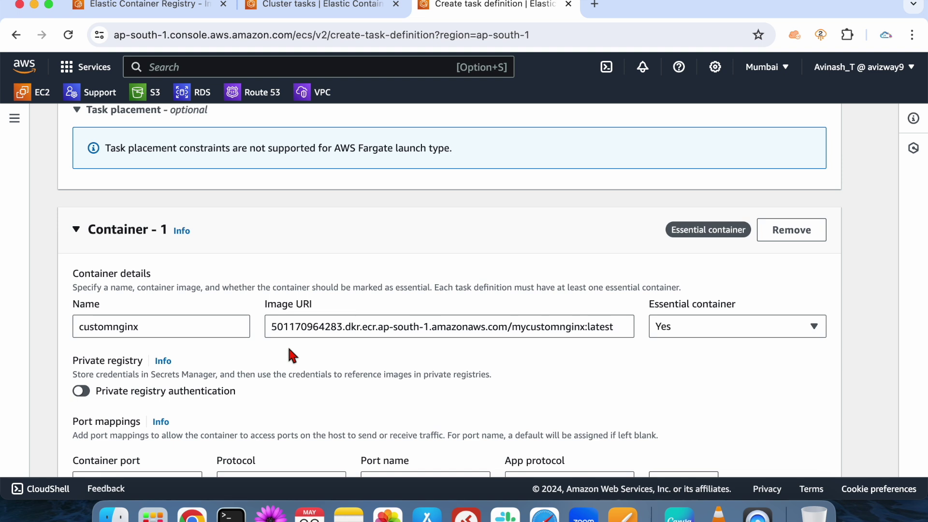
# Open the IAM console from the task role section and start creating a role with AWS service as trusted entity.
pyautogui.scroll(7, 290, 350)
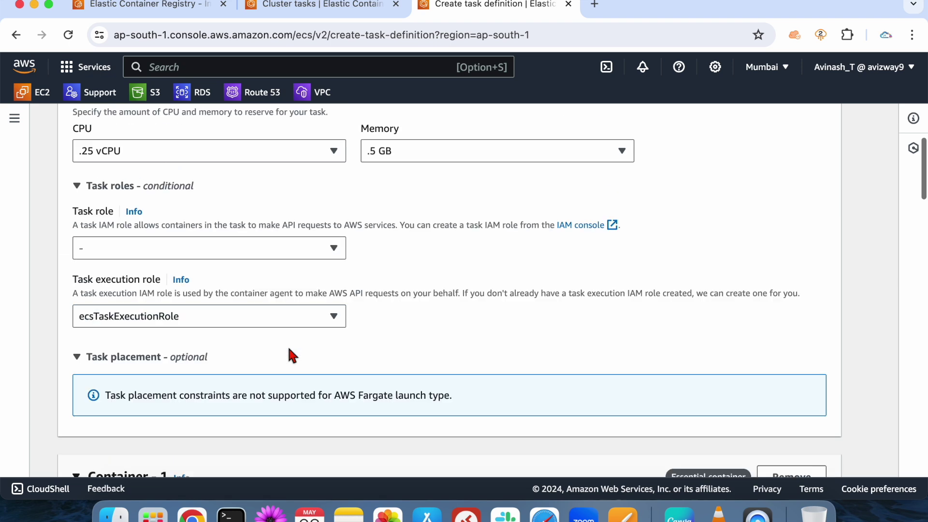
pyautogui.click(596, 318)
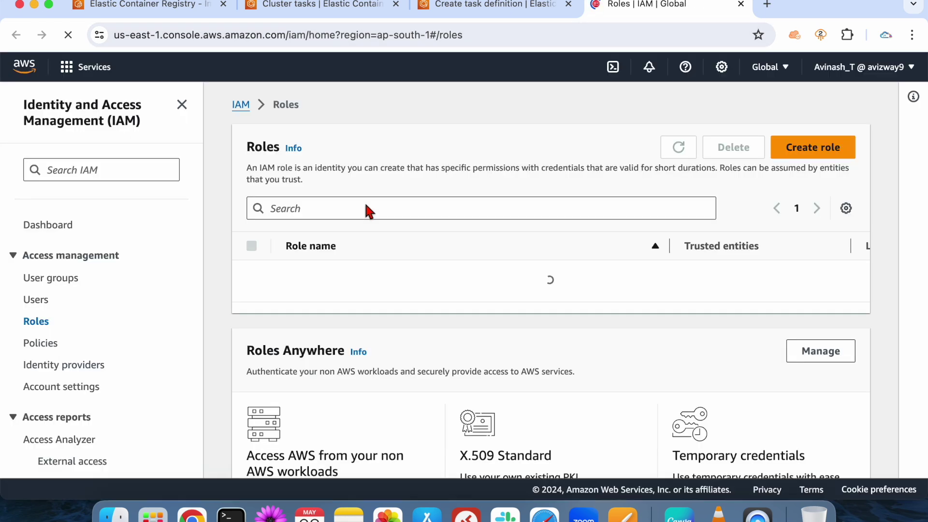
pyautogui.click(802, 168)
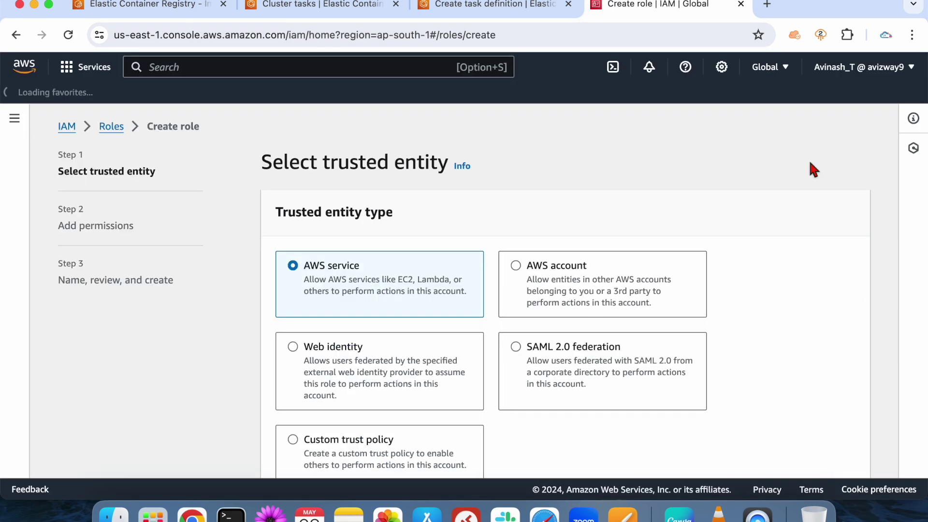
pyautogui.tripleClick(352, 300)
pyautogui.scroll(-5, 353, 299)
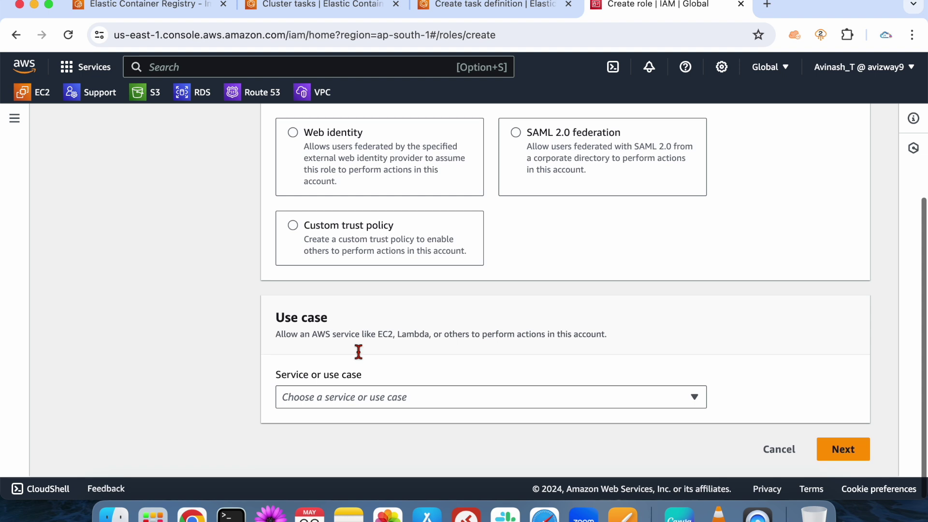
# Choose Elastic Container Service with the Elastic Container Service Task use case and proceed to the role's permissions.
pyautogui.click(362, 399)
pyautogui.write('ec')
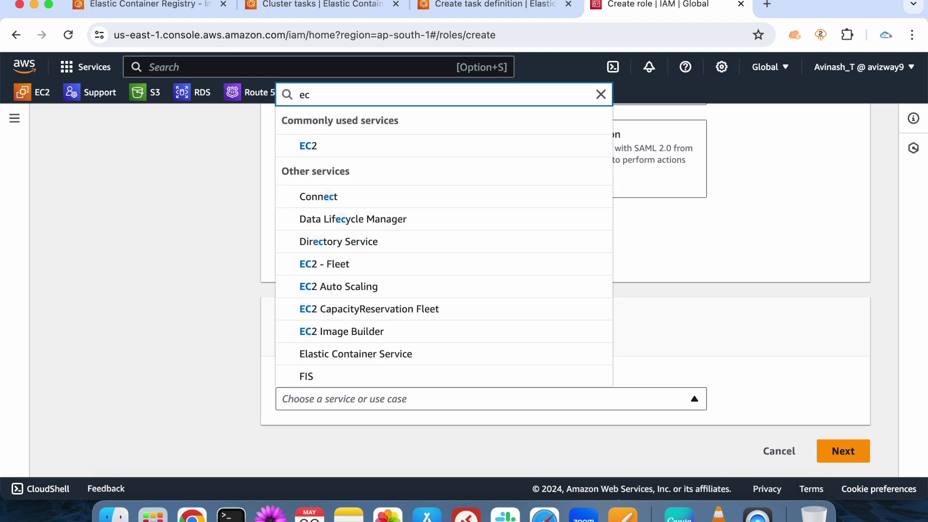
pyautogui.write('s')
pyautogui.press('BackSpace')
pyautogui.press('BackSpace')
pyautogui.press('BackSpace')
pyautogui.write('cont')
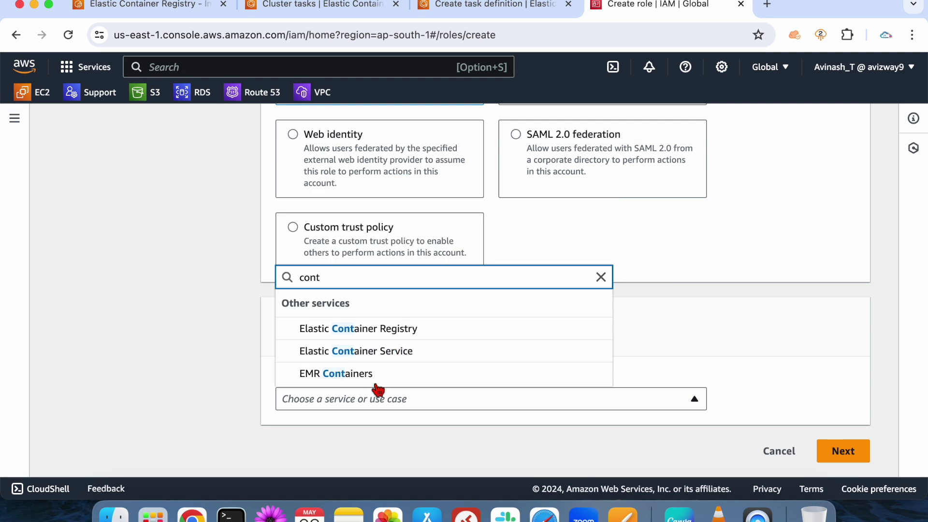
pyautogui.click(385, 359)
pyautogui.scroll(-4, 379, 358)
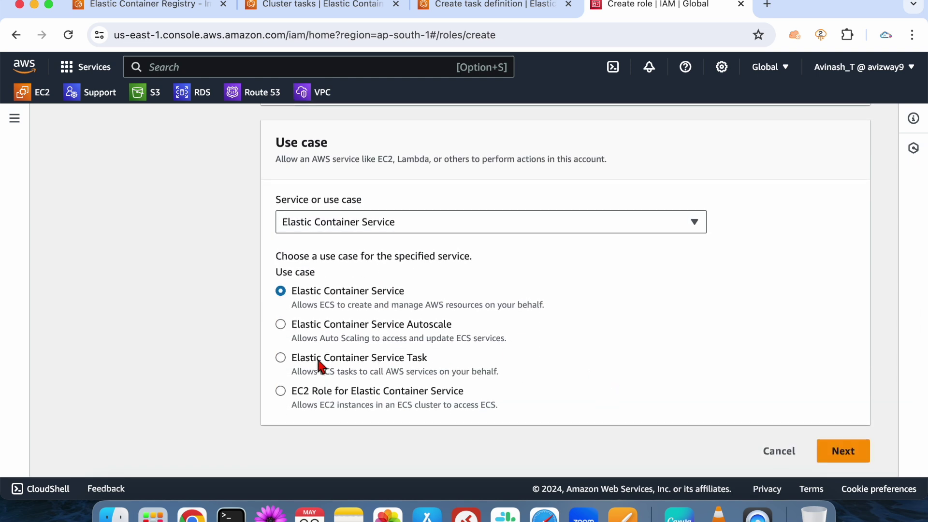
pyautogui.click(280, 358)
pyautogui.click(841, 452)
# Attach the AmazonS3FullAccess policy and name the role telugu-ecs-role.
pyautogui.click(369, 284)
pyautogui.write('s3')
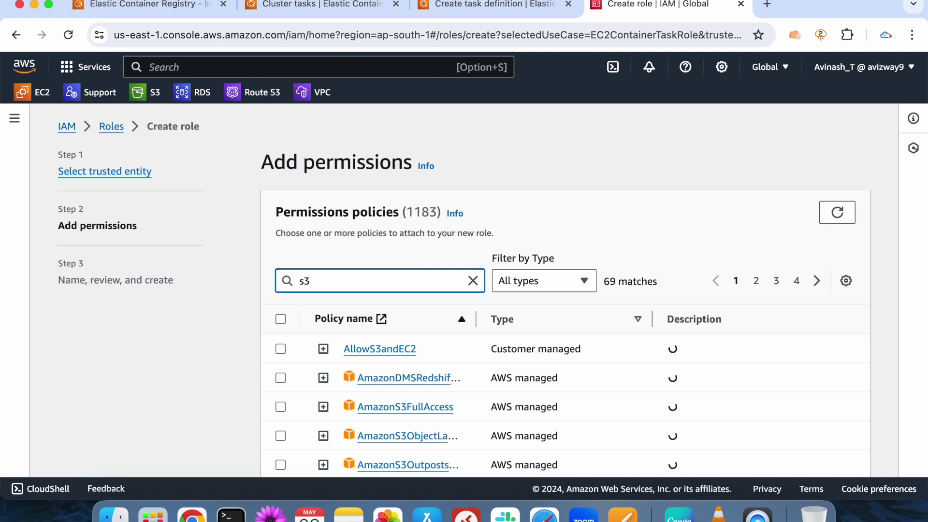
pyautogui.write('full')
pyautogui.click(282, 348)
pyautogui.click(837, 445)
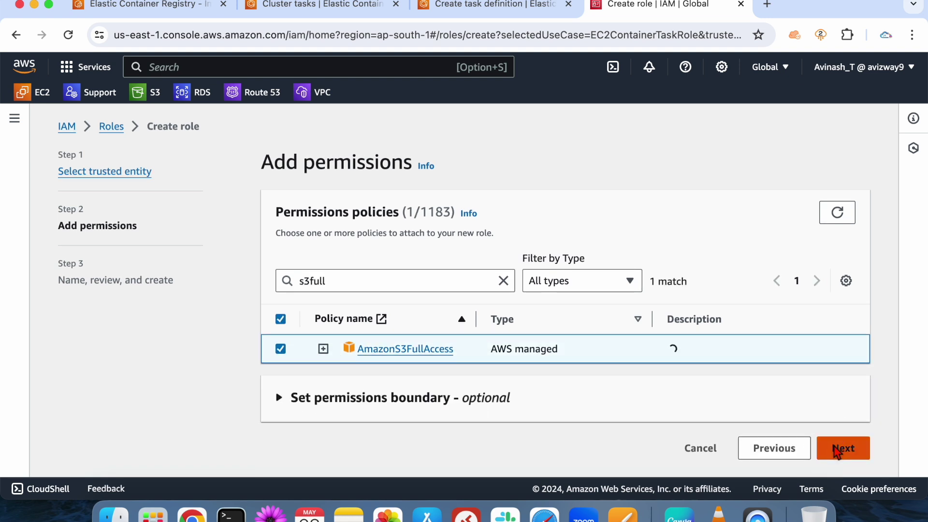
pyautogui.click(461, 298)
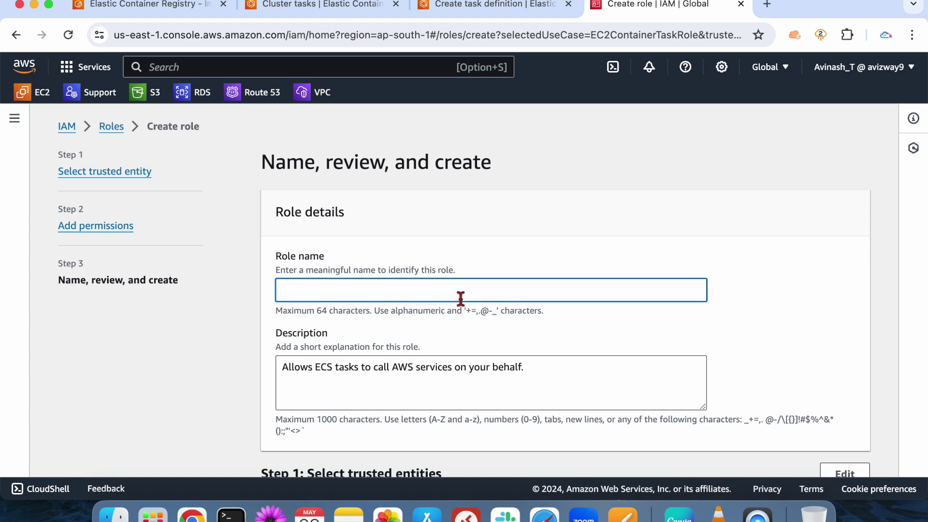
pyautogui.write('telugu-ecs-role')
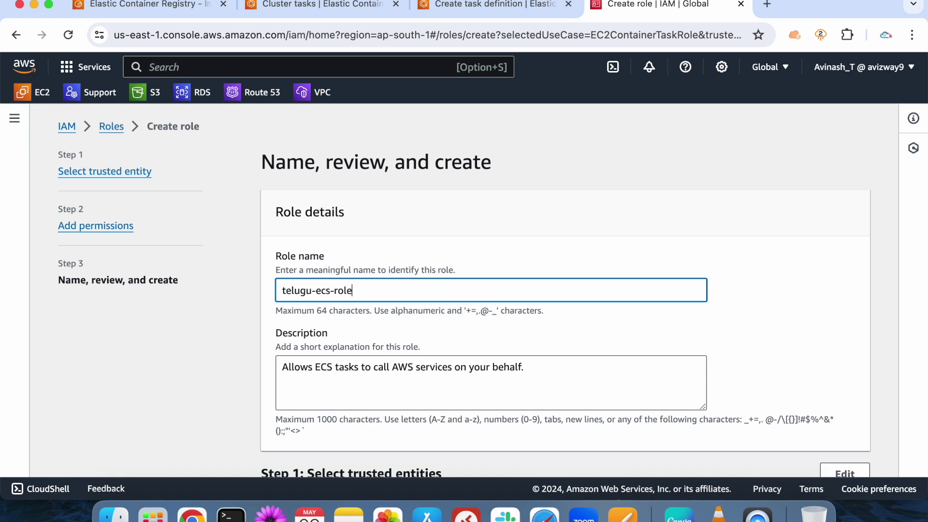
# Copy the role name, create the telugu-ecs-role role, and open its details page.
pyautogui.tripleClick(584, 300)
pyautogui.press('super+c')
pyautogui.scroll(-10, 702, 387)
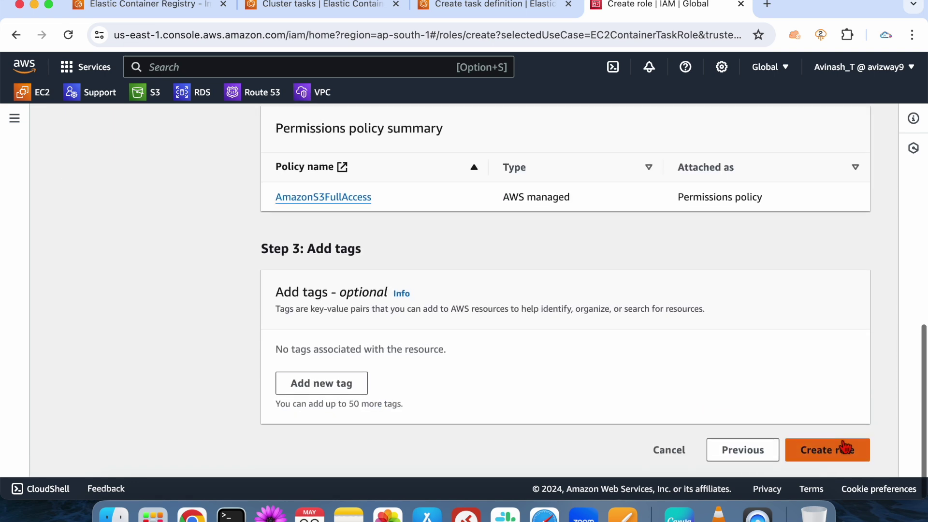
pyautogui.click(822, 451)
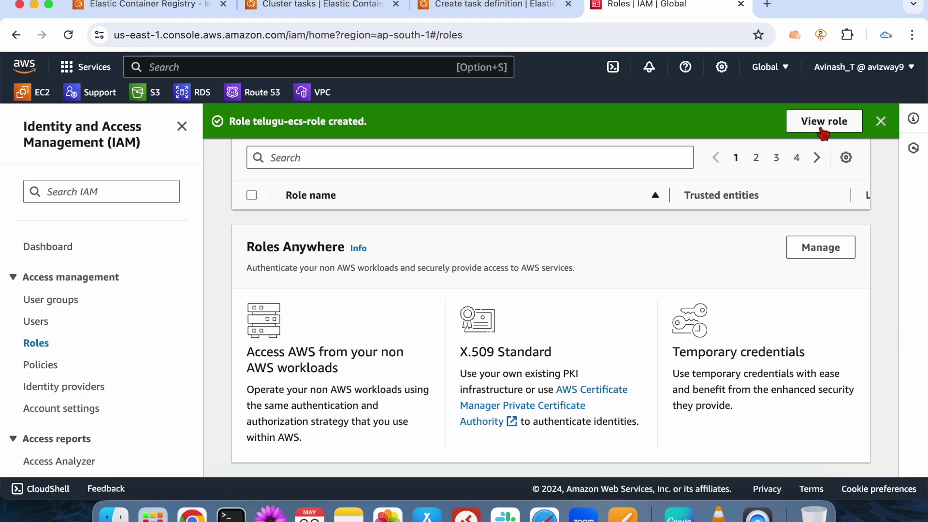
pyautogui.click(826, 122)
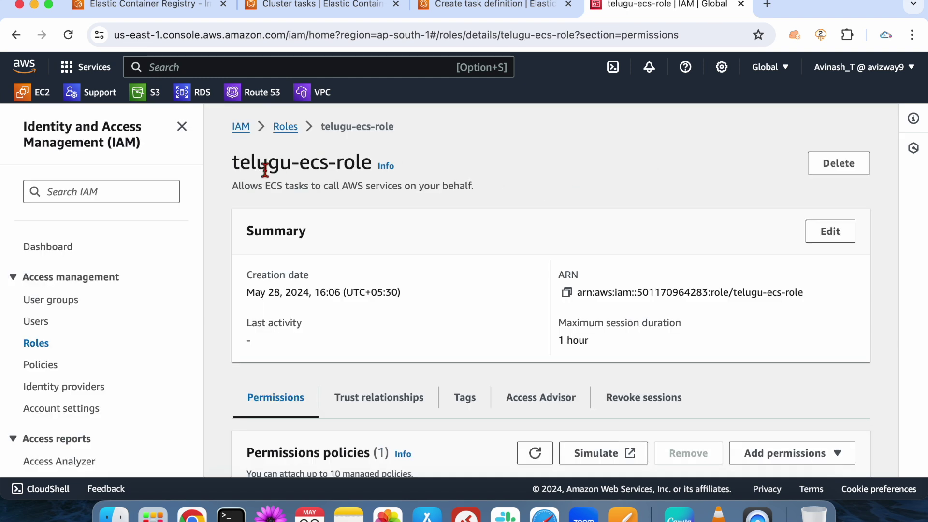
# Return to the task definition form and set the task role to telugu-ecs-role.
pyautogui.click(302, 4)
pyautogui.click(497, 8)
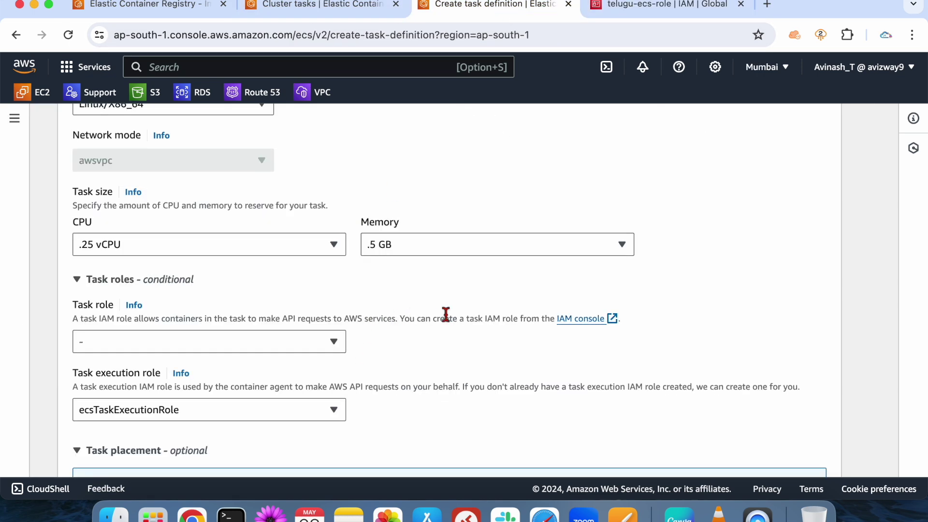
pyautogui.click(336, 347)
pyautogui.press('super+v')
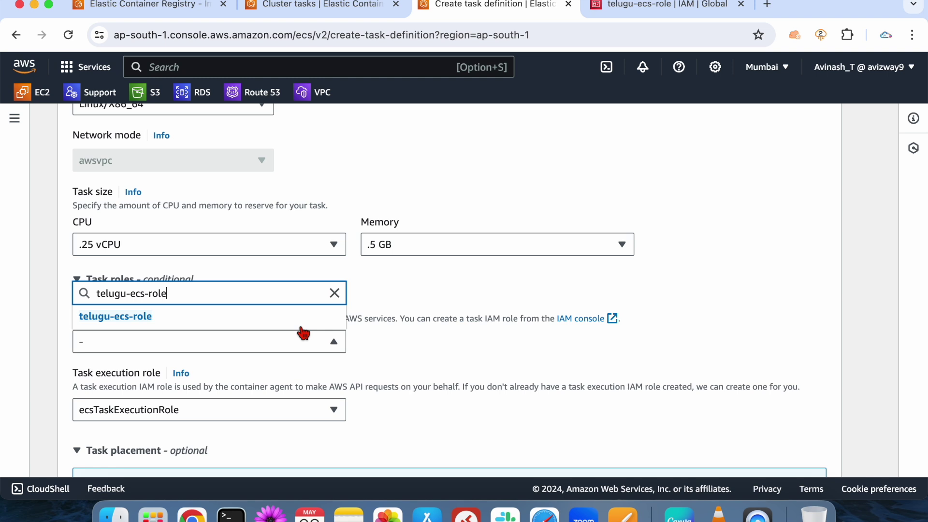
pyautogui.click(240, 318)
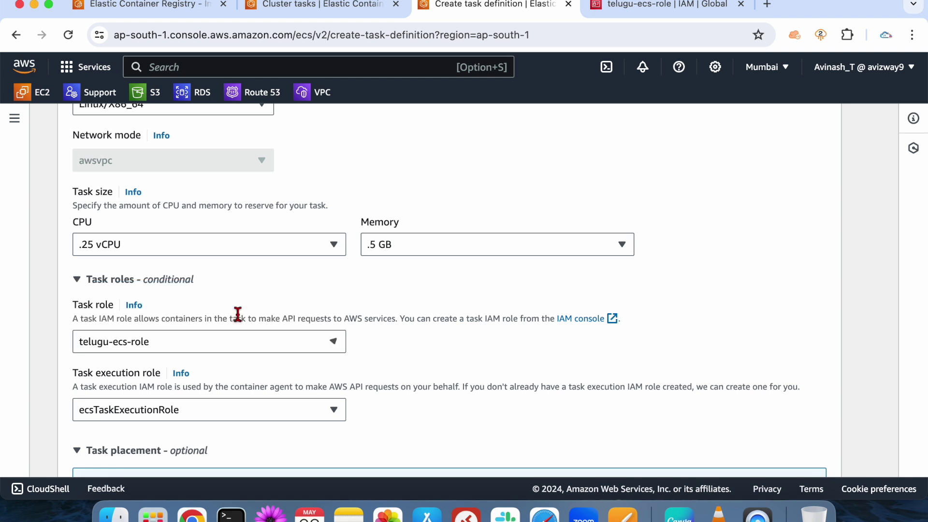
# Review the task role and task execution role settings, including the selectable execution roles.
pyautogui.moveTo(73, 314); pyautogui.dragTo(155, 344)
pyautogui.click(467, 321)
pyautogui.scroll(-3, 467, 321)
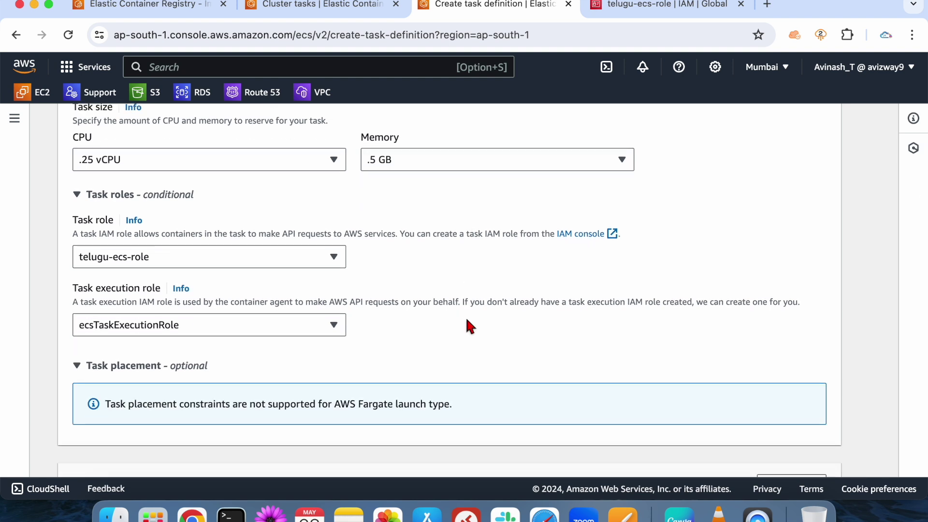
pyautogui.tripleClick(104, 289)
pyautogui.click(397, 285)
pyautogui.click(326, 333)
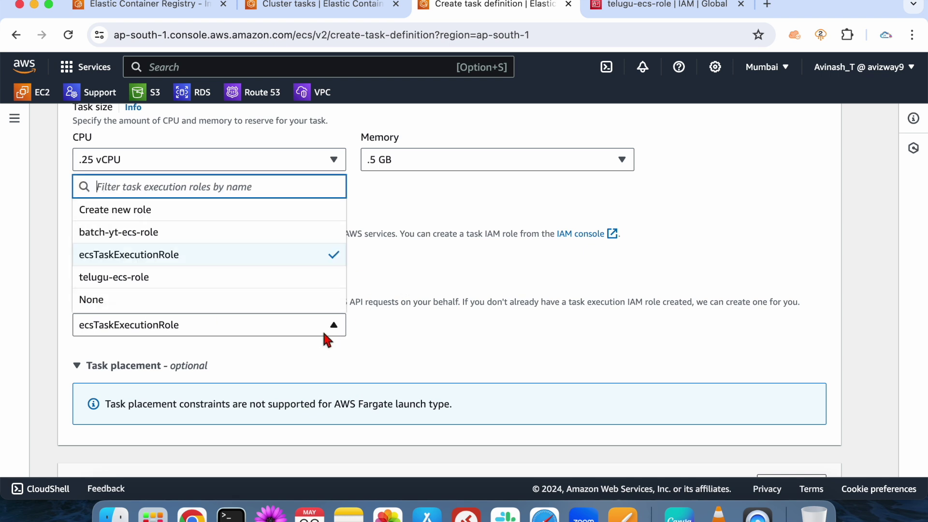
pyautogui.click(441, 312)
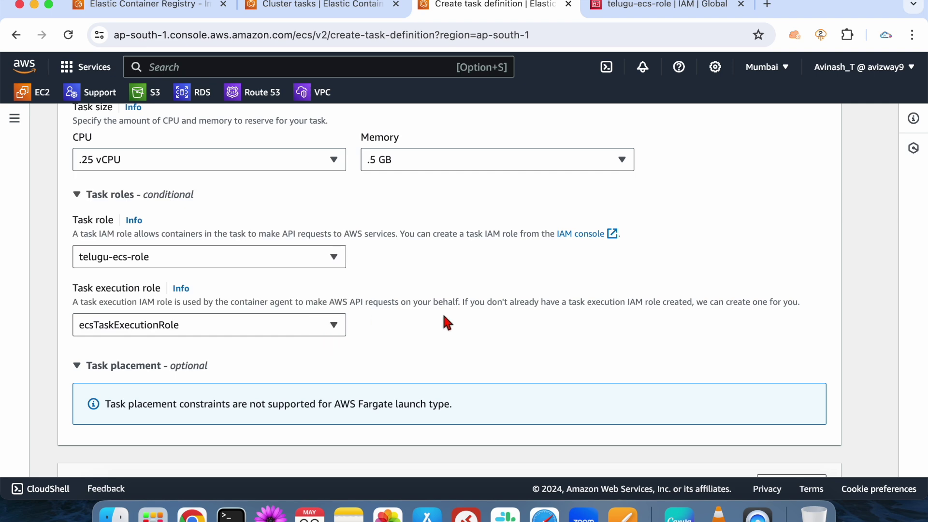
# Review Container - 1's image details, port mappings and resource allocation limits.
pyautogui.scroll(-5, 443, 305)
pyautogui.scroll(-1, 445, 306)
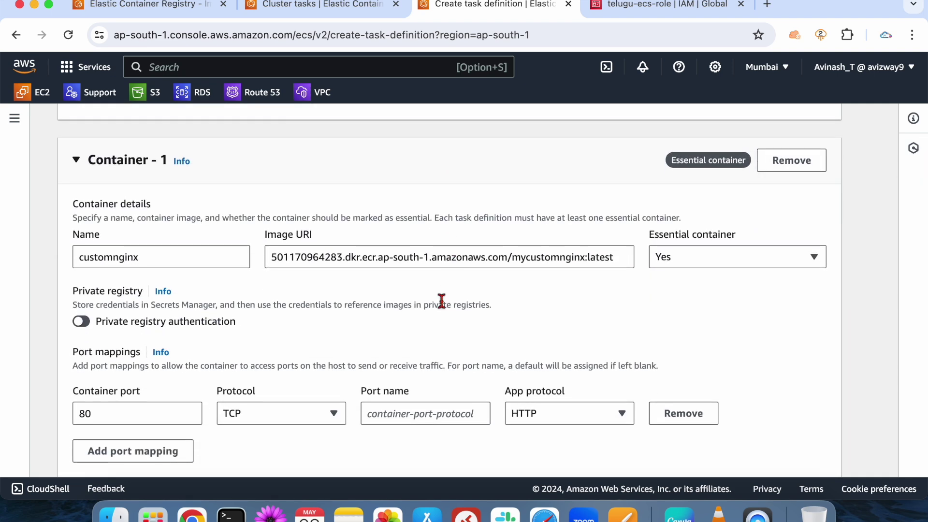
pyautogui.scroll(-2, 440, 304)
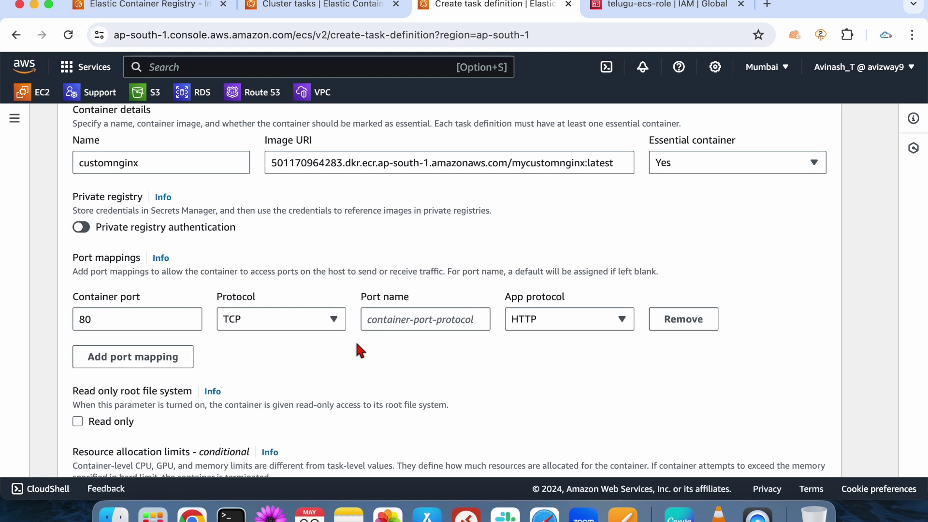
pyautogui.scroll(-1, 338, 345)
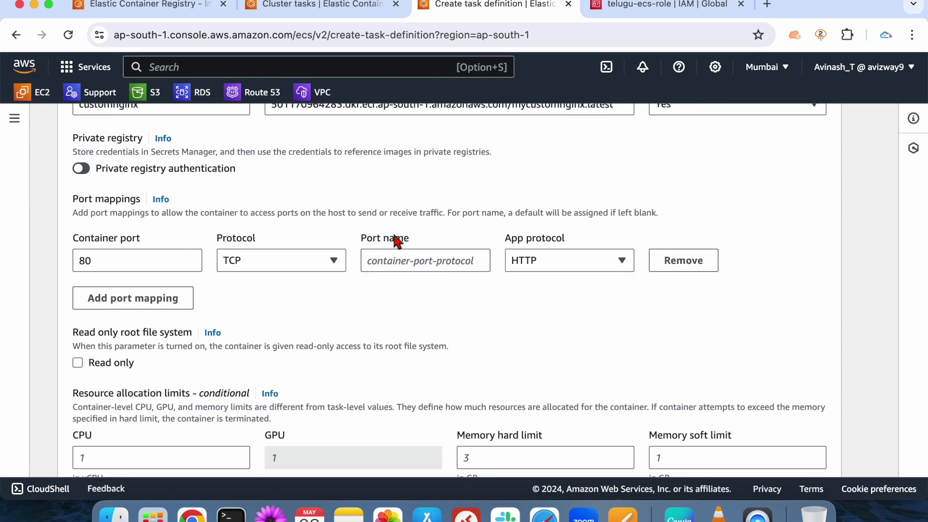
pyautogui.doubleClick(246, 238)
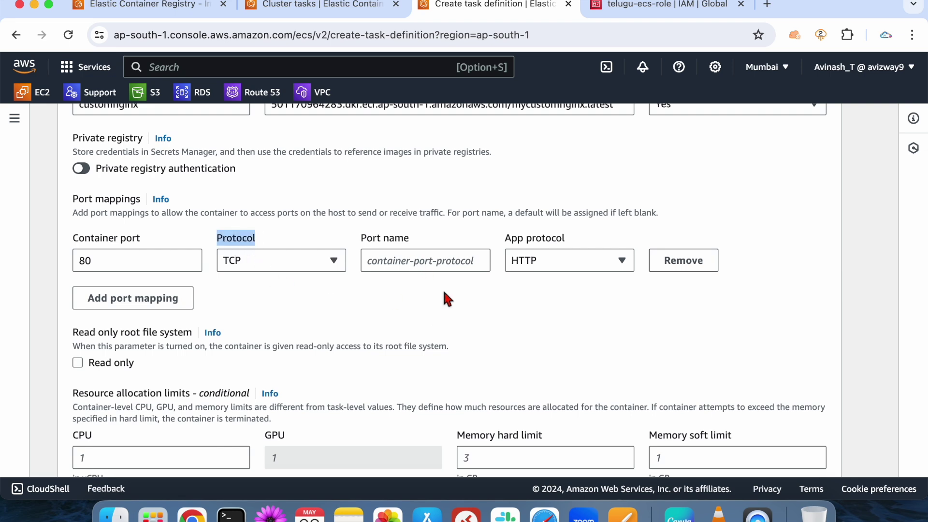
pyautogui.scroll(-5, 445, 292)
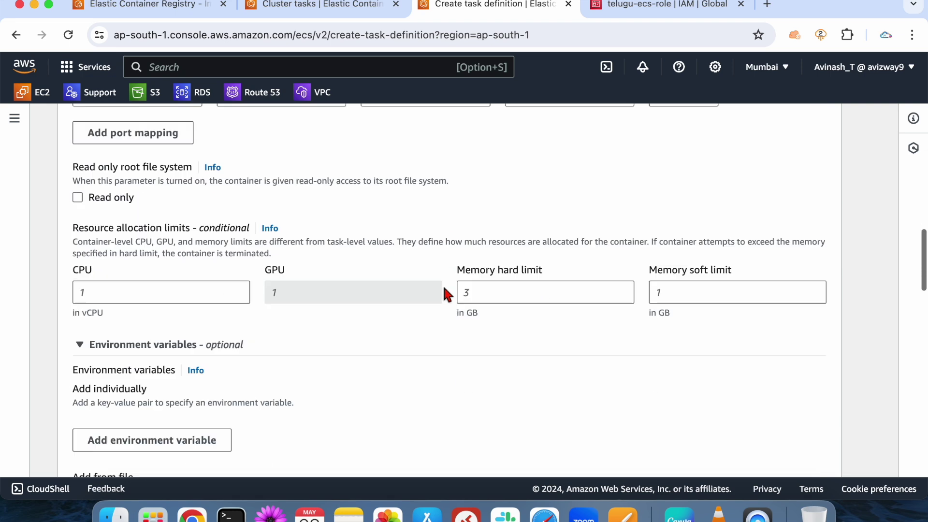
pyautogui.scroll(-2, 445, 292)
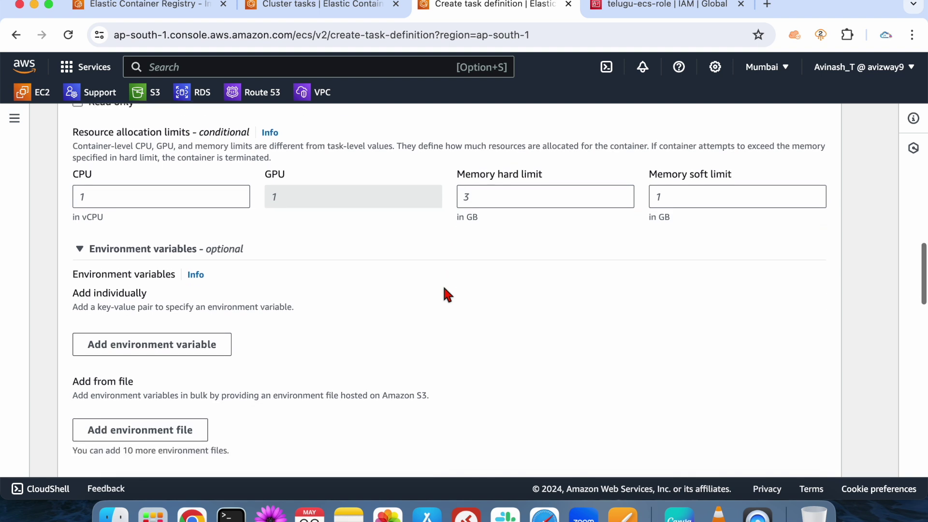
pyautogui.tripleClick(151, 138)
pyautogui.scroll(-2, 593, 290)
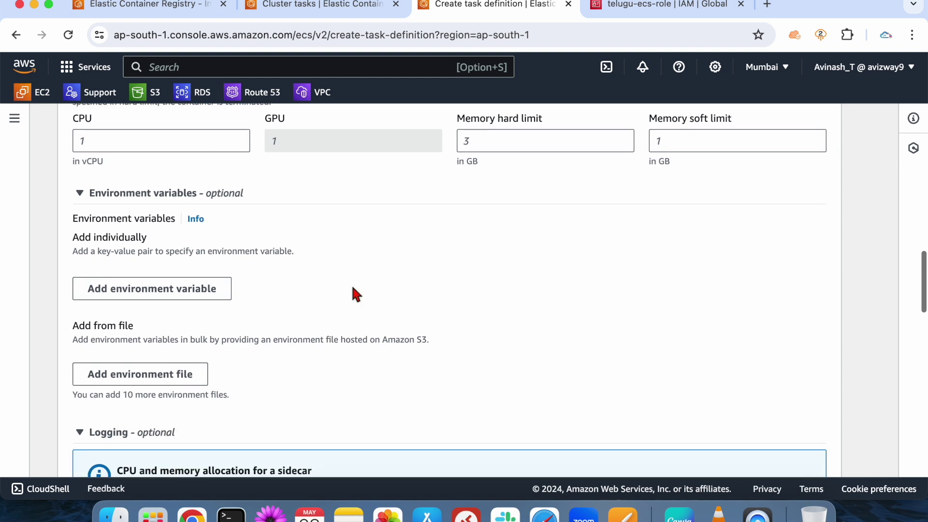
# Examine the environment variable options, adding an environment file entry and removing it again.
pyautogui.moveTo(283, 288); pyautogui.dragTo(73, 234)
pyautogui.click(373, 348)
pyautogui.scroll(-2, 373, 349)
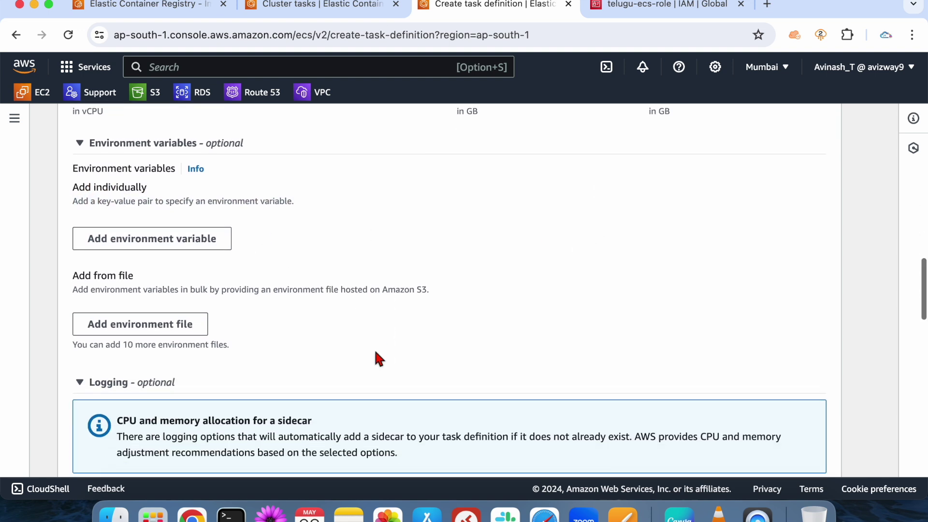
pyautogui.moveTo(91, 287); pyautogui.dragTo(73, 289)
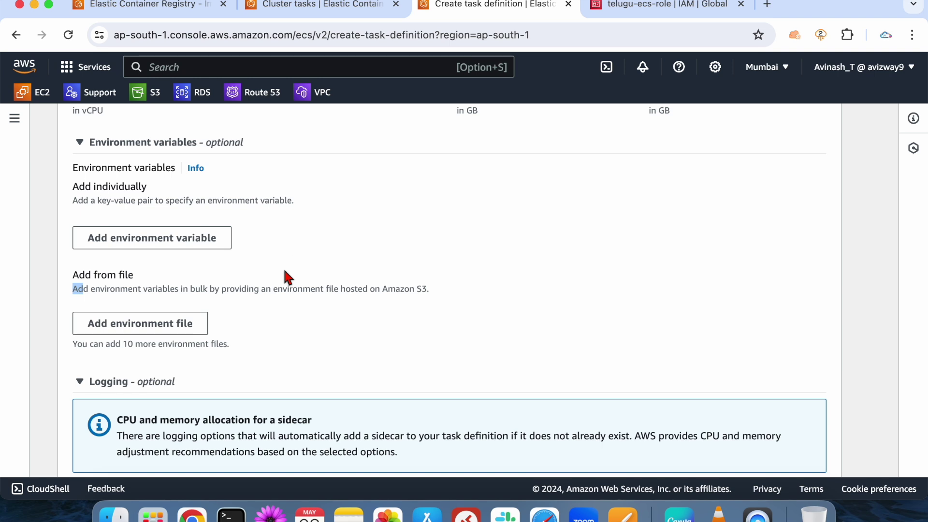
pyautogui.click(188, 324)
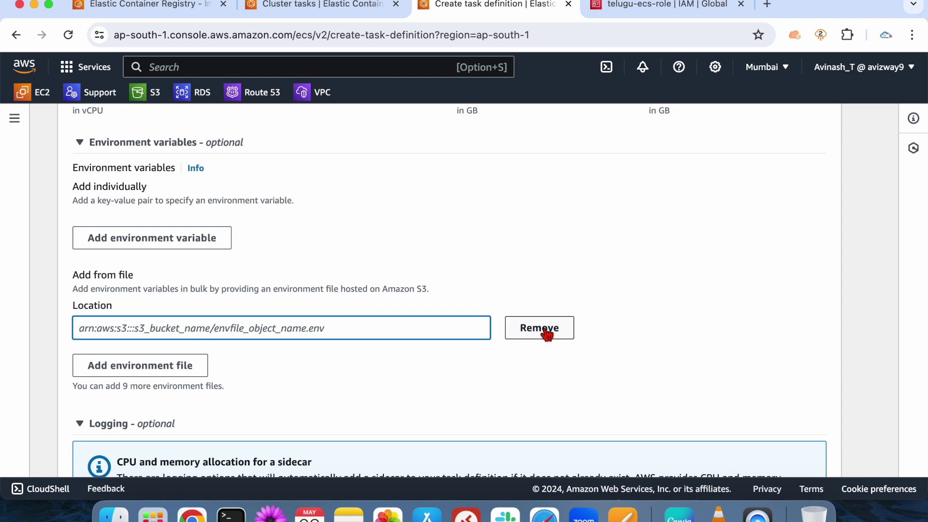
pyautogui.click(545, 331)
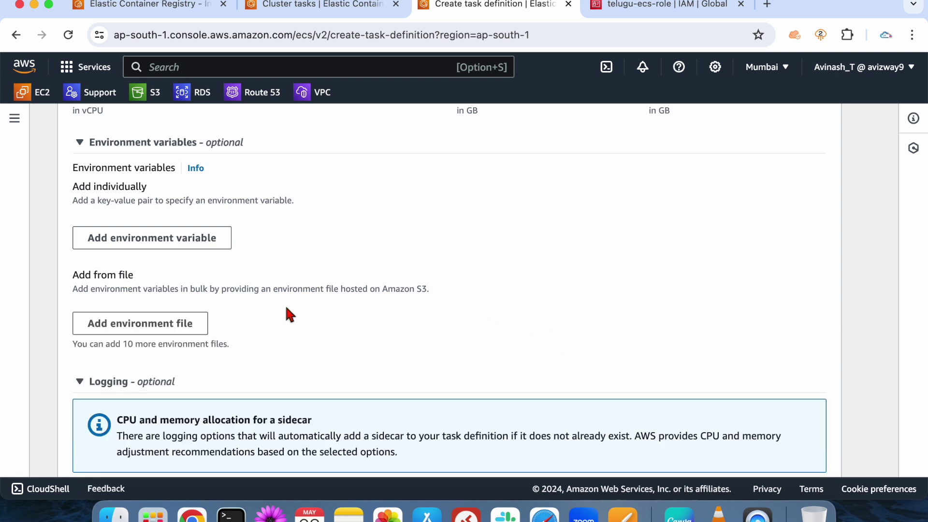
# Review the CloudWatch log collection settings of Container - 1, including the awslogs-group value.
pyautogui.scroll(-7, 289, 314)
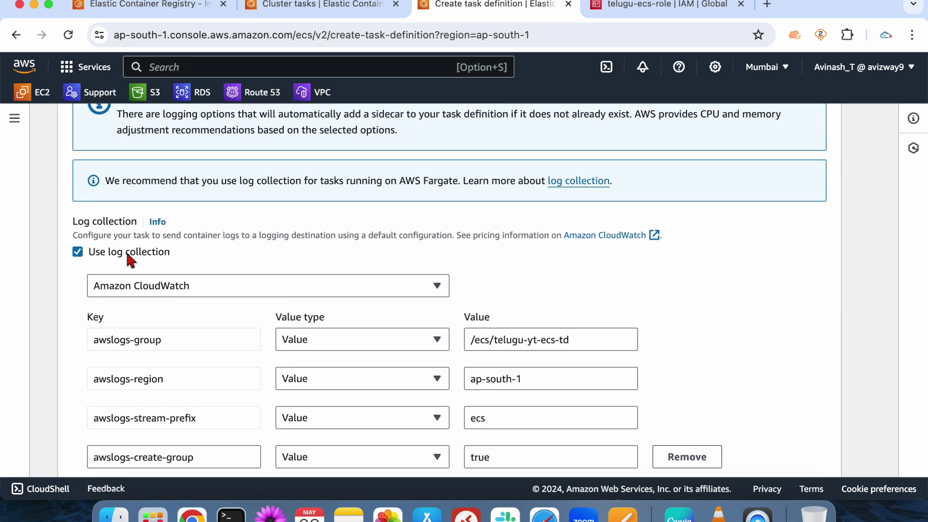
pyautogui.scroll(-3, 206, 254)
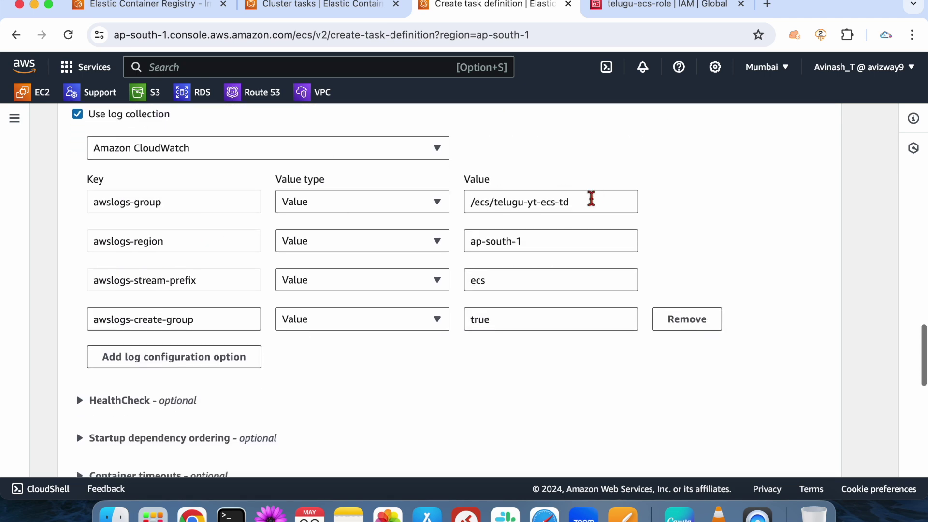
pyautogui.moveTo(590, 198); pyautogui.dragTo(408, 201)
pyautogui.click(724, 213)
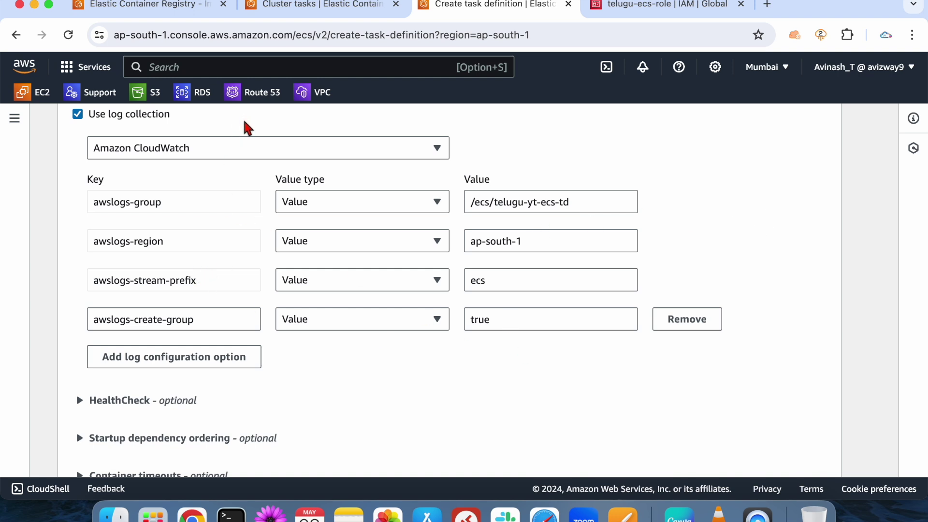
pyautogui.scroll(-5, 435, 372)
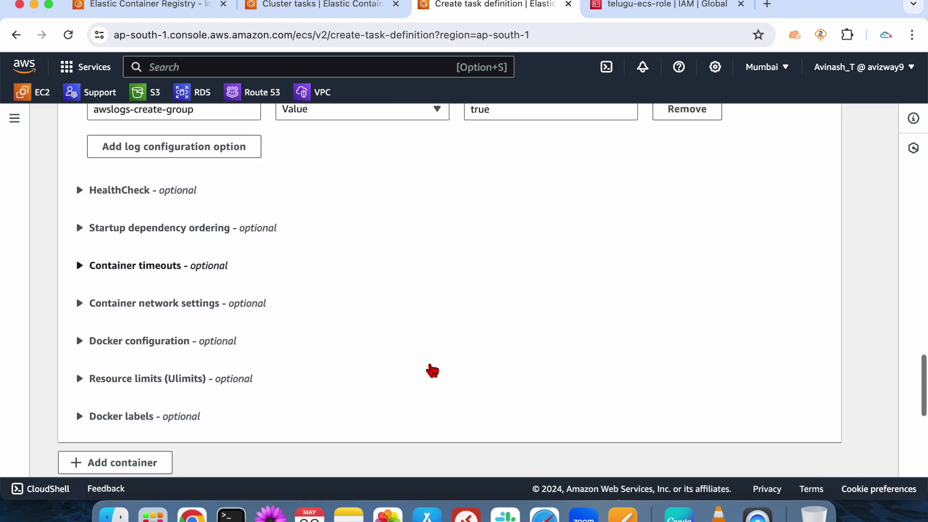
# Inspect the optional HealthCheck, startup dependency ordering, container timeouts and Docker configuration sections of Container - 1, collapsing each again.
pyautogui.click(143, 190)
pyautogui.click(143, 190)
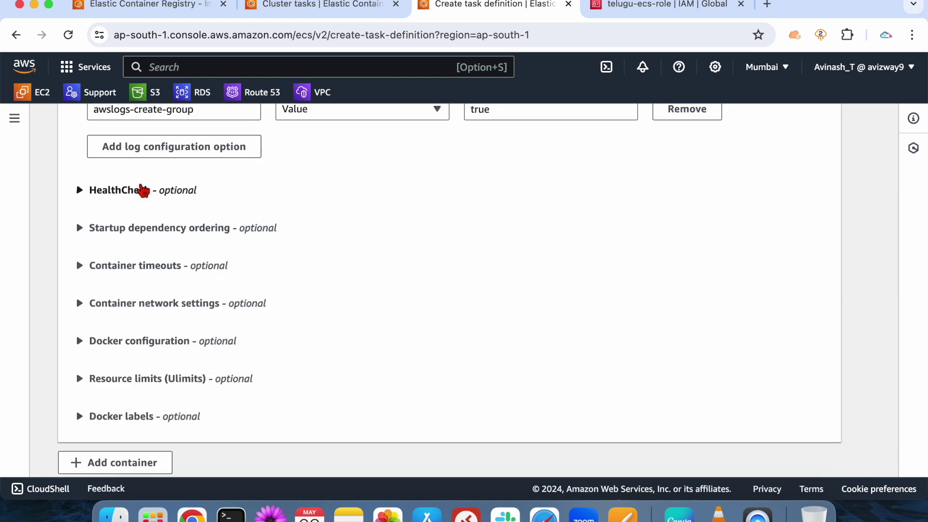
pyautogui.click(140, 231)
pyautogui.click(140, 233)
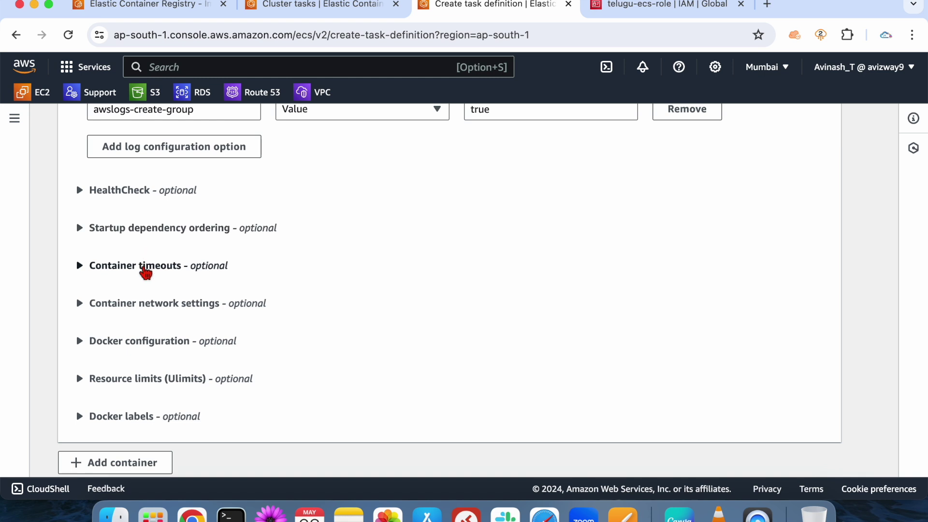
pyautogui.click(145, 267)
pyautogui.click(145, 267)
pyautogui.click(146, 344)
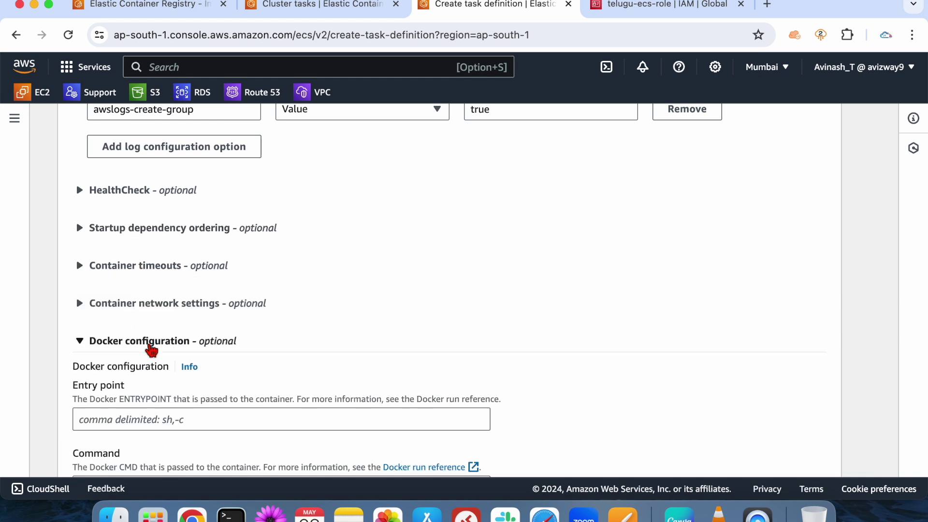
pyautogui.click(148, 345)
# Look at the storage settings, adding a Volumes from entry to view its container choices and removing it again.
pyautogui.scroll(-2, 151, 350)
pyautogui.scroll(-3, 150, 349)
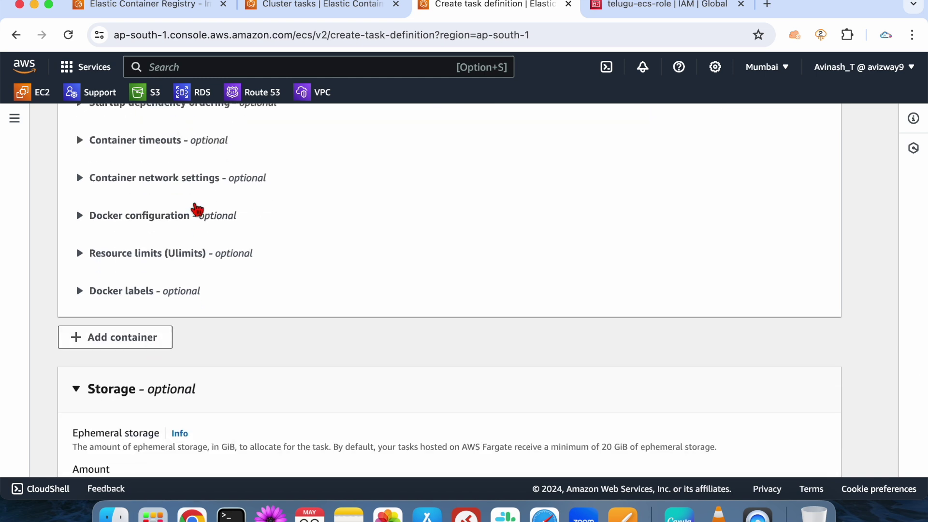
pyautogui.scroll(-5, 218, 342)
pyautogui.scroll(-3, 221, 343)
pyautogui.click(126, 240)
pyautogui.scroll(-3, 214, 367)
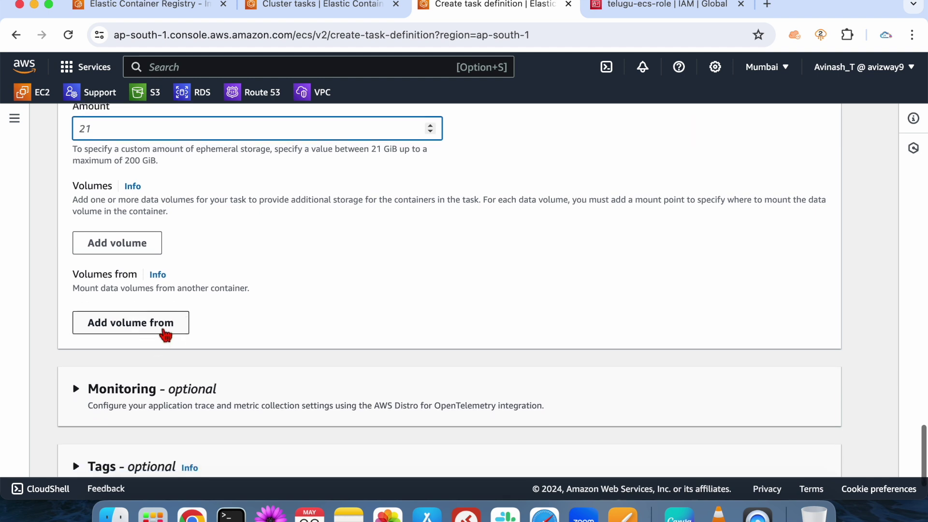
pyautogui.click(169, 332)
pyautogui.click(208, 319)
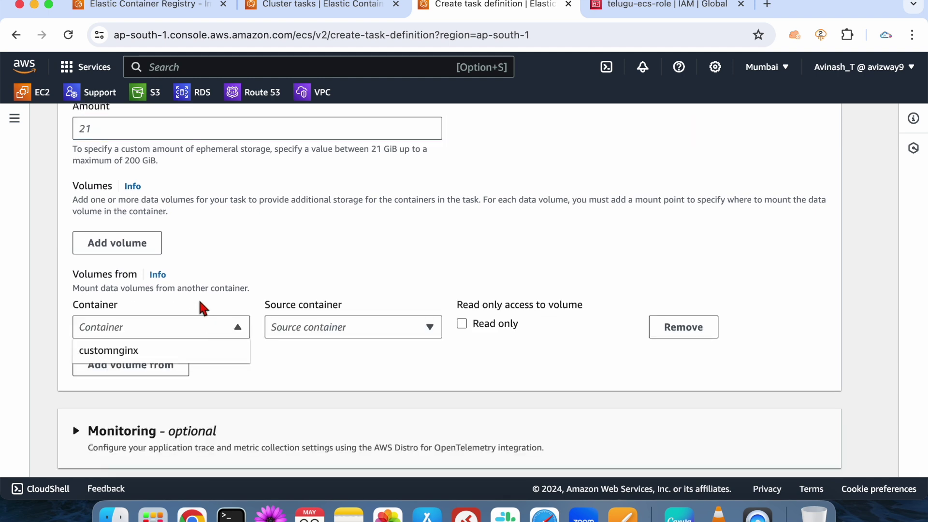
pyautogui.click(693, 341)
# Add a data volume, set its volume type to EFS to view the file system options, and remove the volume again.
pyautogui.click(127, 245)
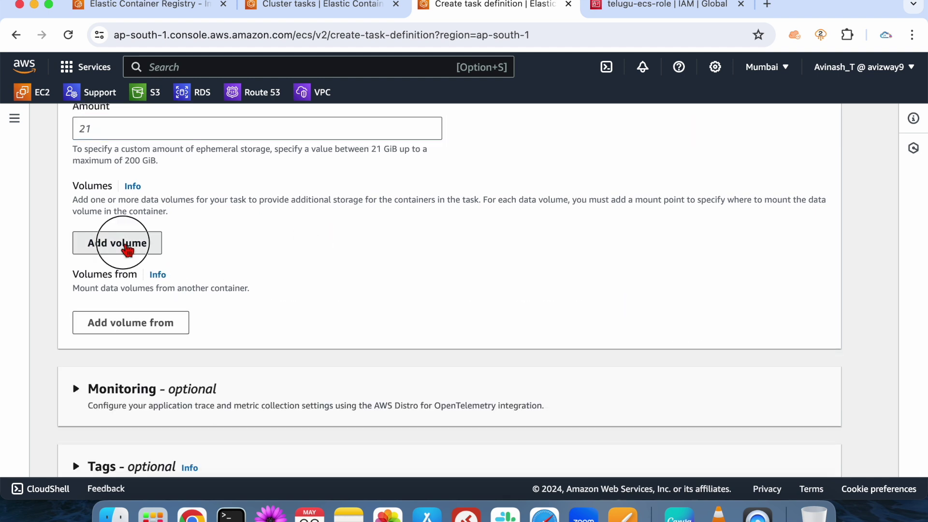
pyautogui.click(159, 324)
pyautogui.scroll(-5, 158, 329)
pyautogui.click(183, 386)
pyautogui.scroll(-3, 187, 396)
pyautogui.scroll(-2, 187, 394)
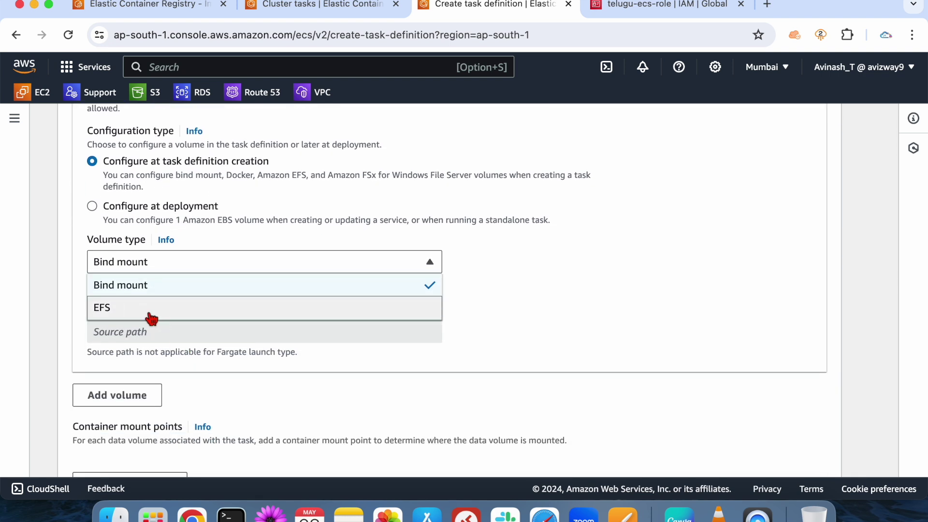
pyautogui.click(147, 312)
pyautogui.click(227, 336)
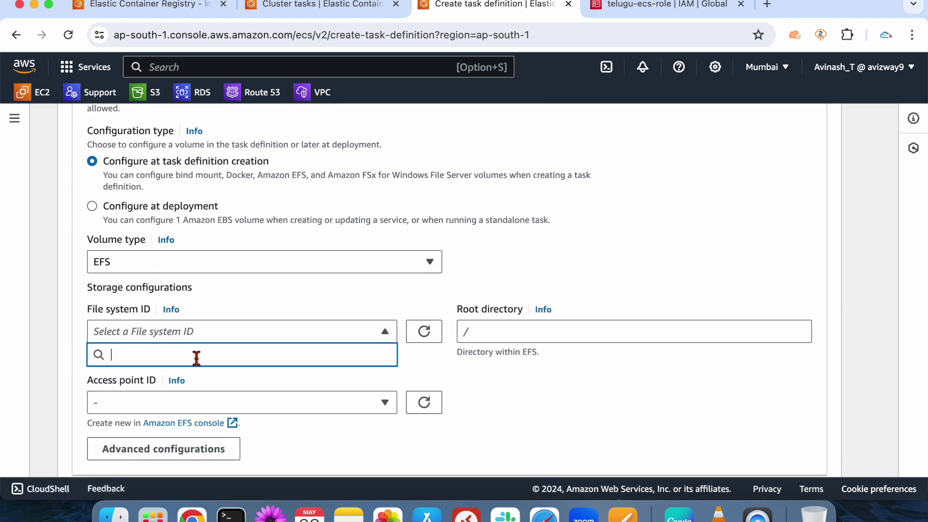
pyautogui.click(273, 288)
pyautogui.scroll(8, 203, 160)
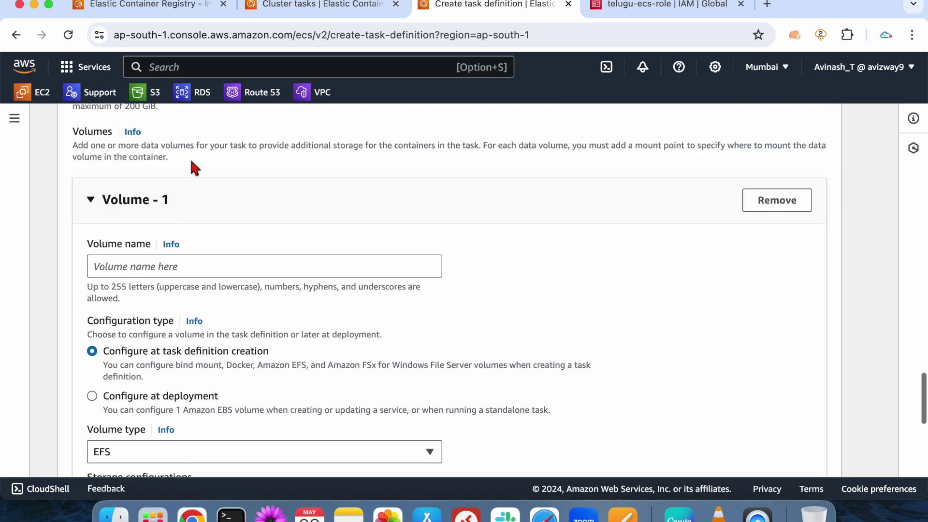
pyautogui.click(770, 208)
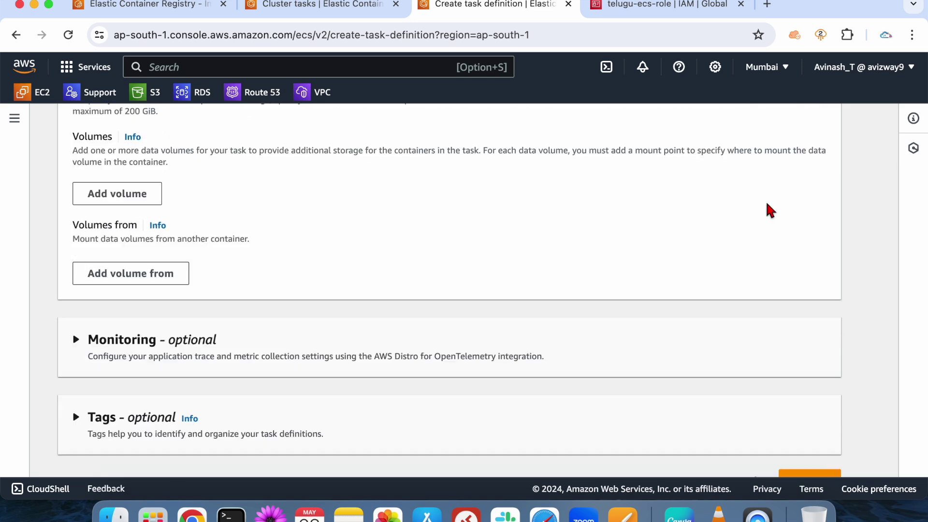
# Expand the monitoring settings, enable metric collection, and open the list of metric destinations.
pyautogui.scroll(-1, 261, 290)
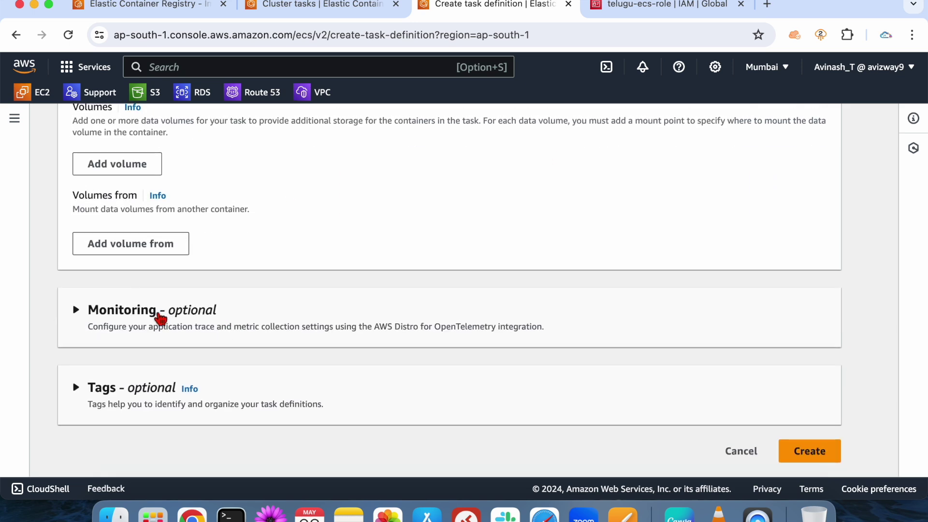
pyautogui.click(157, 314)
pyautogui.scroll(-8, 160, 319)
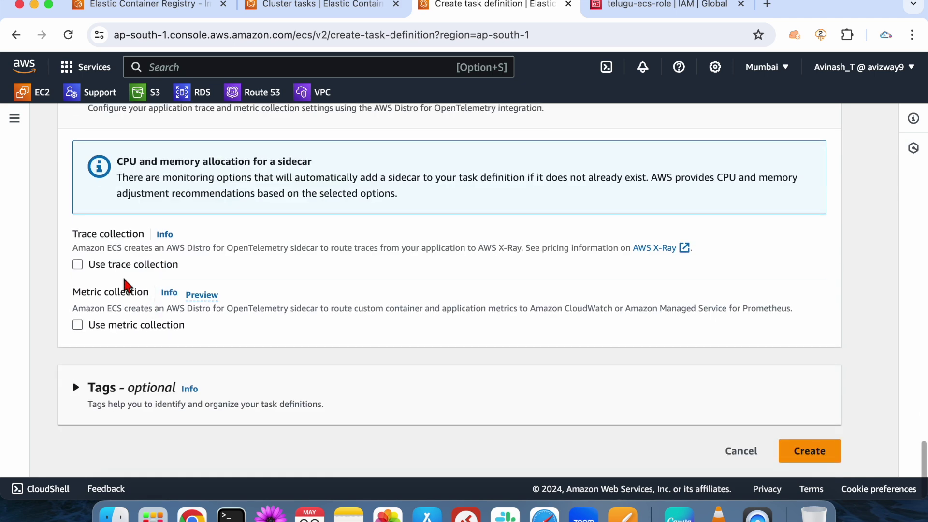
pyautogui.click(129, 326)
pyautogui.click(151, 350)
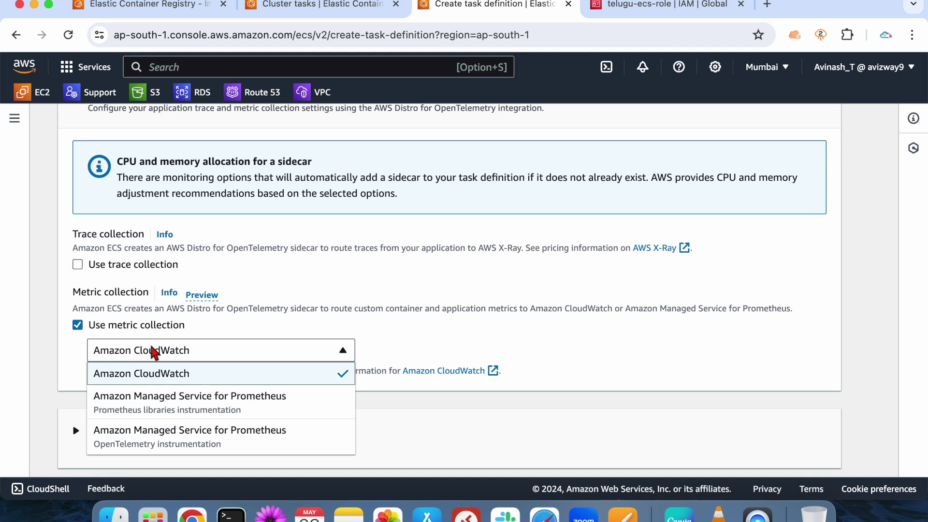
# Turn off metric collection in the optional monitoring settings and create the task definition.
pyautogui.click(151, 351)
pyautogui.moveTo(306, 309); pyautogui.dragTo(73, 308)
pyautogui.click(585, 330)
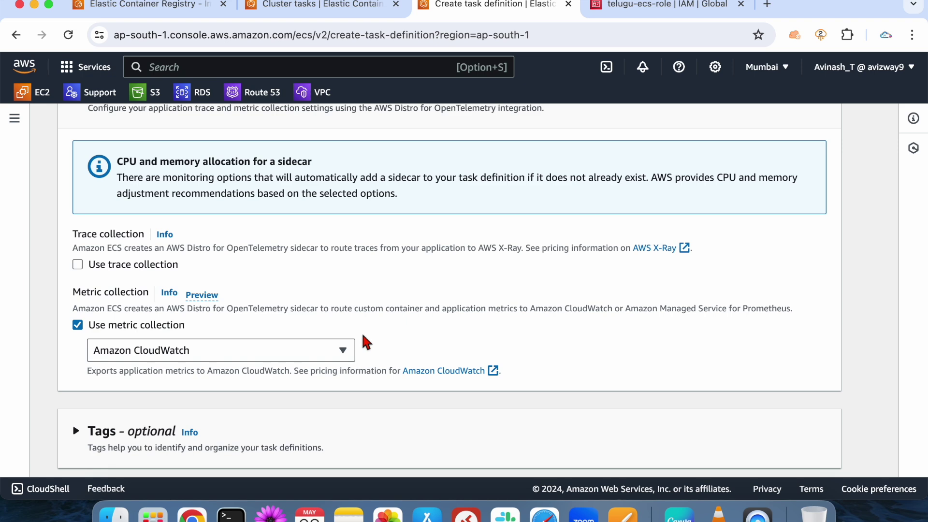
pyautogui.click(161, 324)
pyautogui.scroll(3, 145, 241)
pyautogui.click(124, 188)
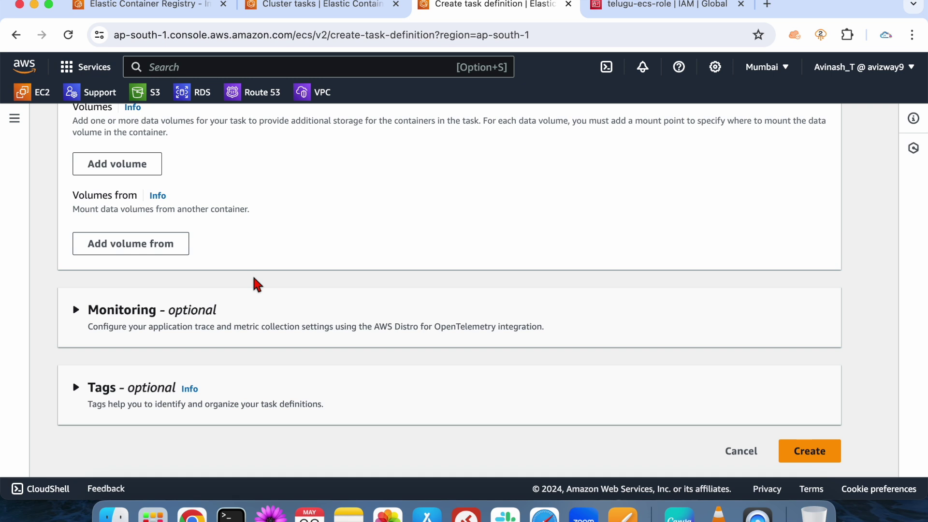
pyautogui.click(809, 452)
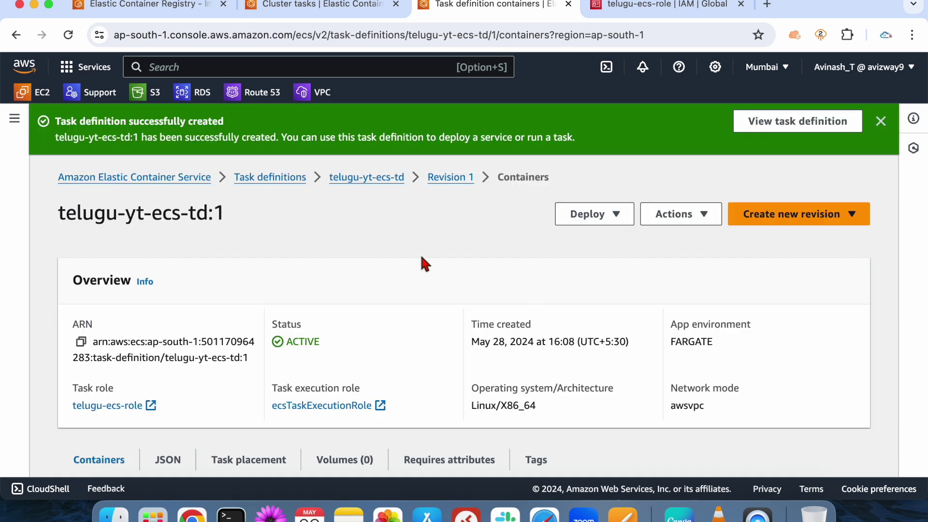
# Review the new task definition's overview and task size, then open revision telugu-yt-ecs-td:1 from its revision list.
pyautogui.scroll(-9, 406, 248)
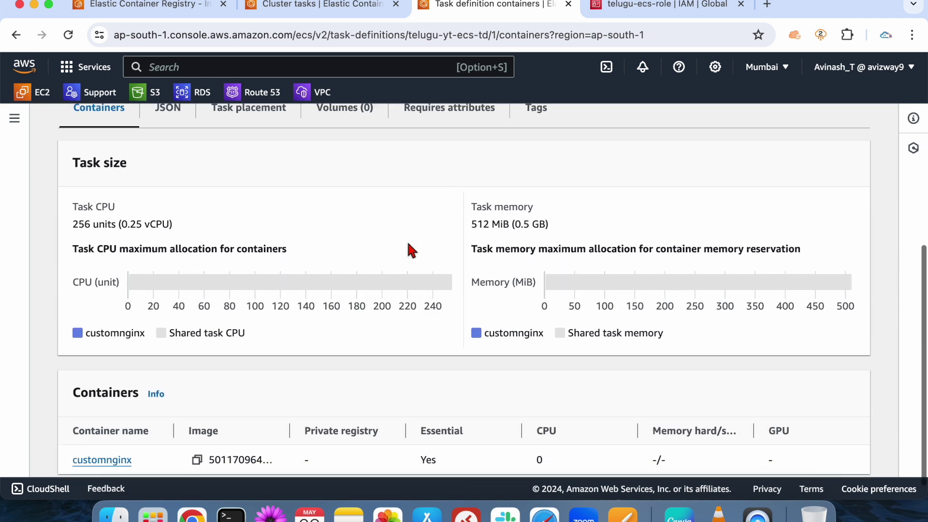
pyautogui.scroll(5, 406, 239)
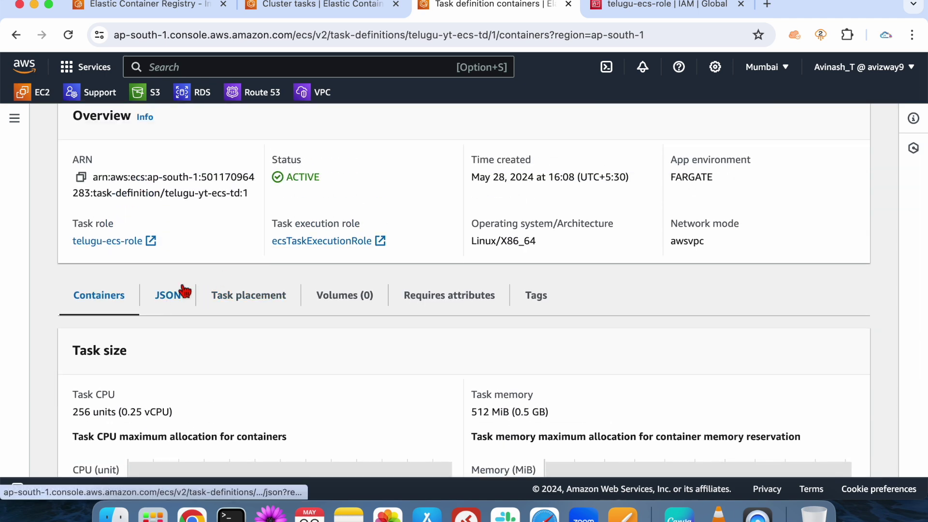
pyautogui.scroll(4, 387, 212)
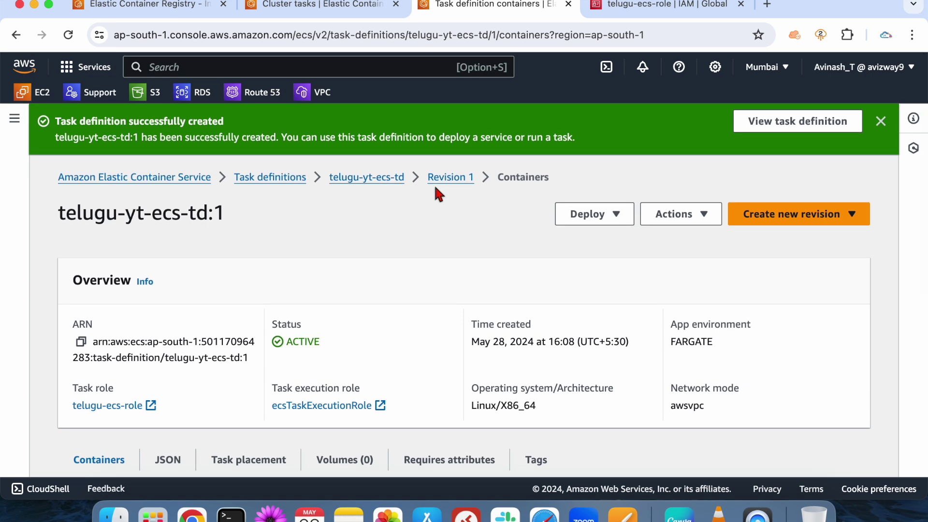
pyautogui.click(386, 182)
pyautogui.click(159, 336)
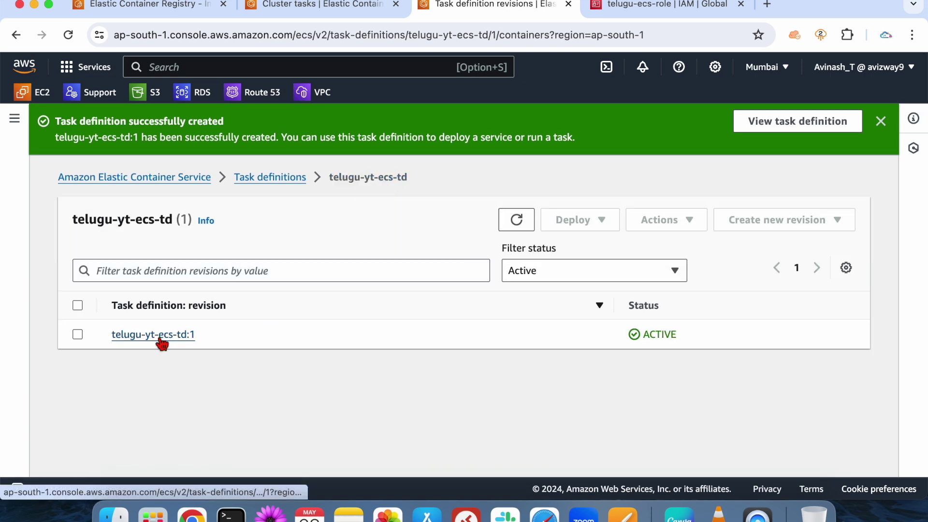
pyautogui.scroll(-6, 369, 379)
pyautogui.scroll(3, 366, 370)
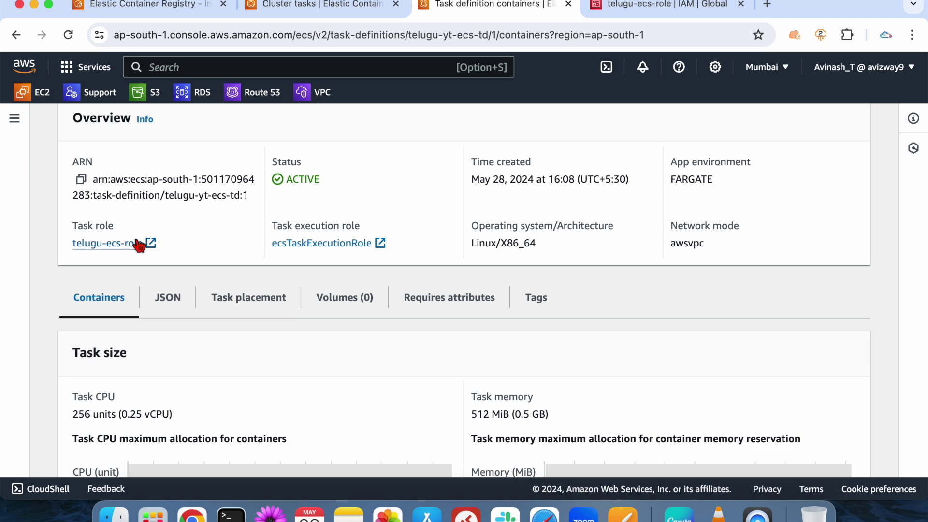
# Examine the container image, port mappings and log configuration in the task definition's JSON.
pyautogui.click(169, 309)
pyautogui.scroll(-5, 277, 329)
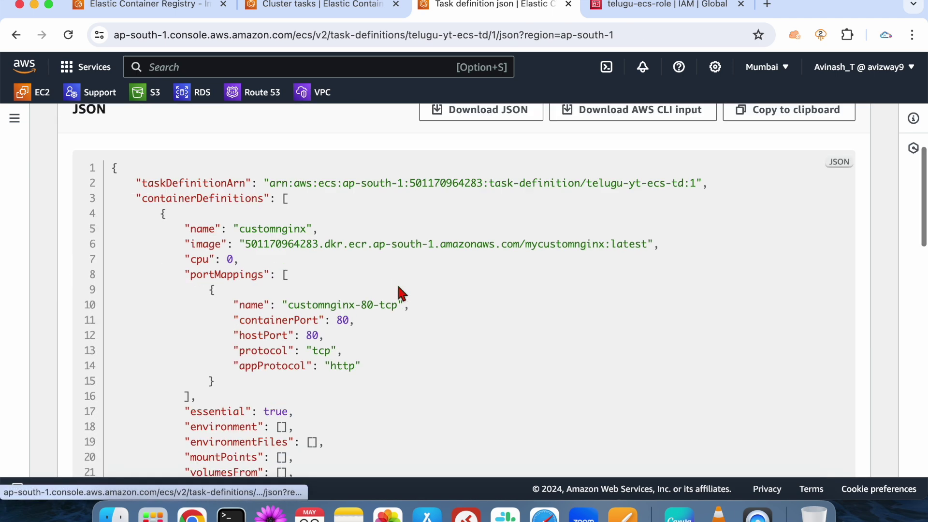
pyautogui.moveTo(241, 244); pyautogui.dragTo(653, 244)
pyautogui.moveTo(366, 357); pyautogui.dragTo(285, 275)
pyautogui.scroll(-6, 405, 373)
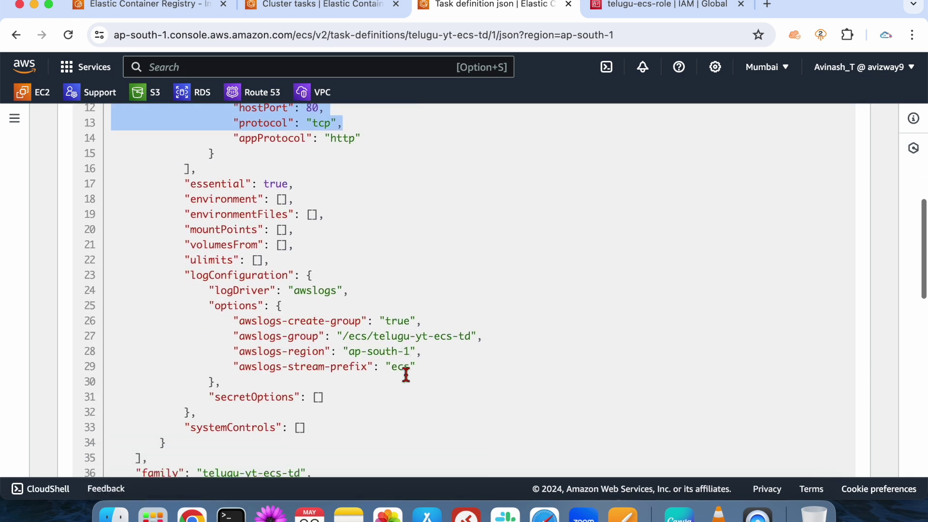
pyautogui.scroll(-6, 406, 380)
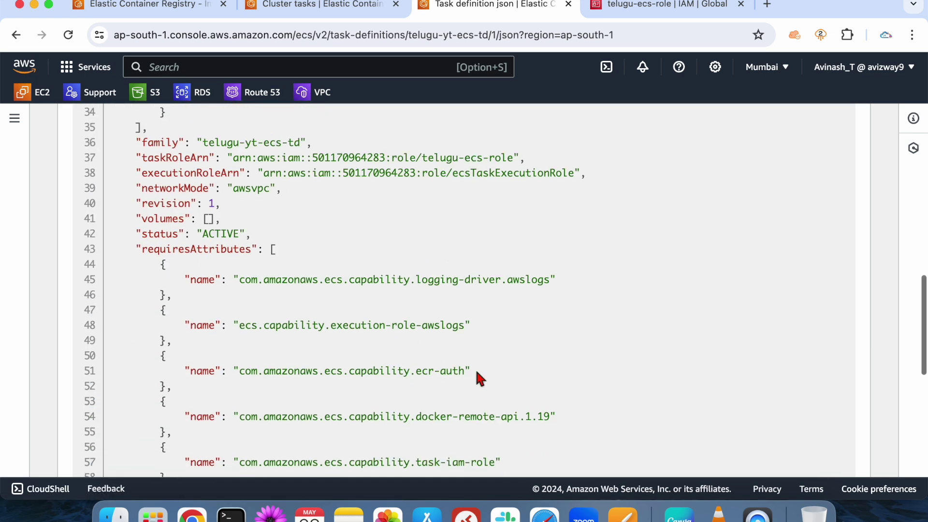
# Examine the required attributes, CPU, memory and compatibility entries in the task definition's JSON.
pyautogui.moveTo(234, 279); pyautogui.dragTo(408, 430)
pyautogui.scroll(-10, 408, 430)
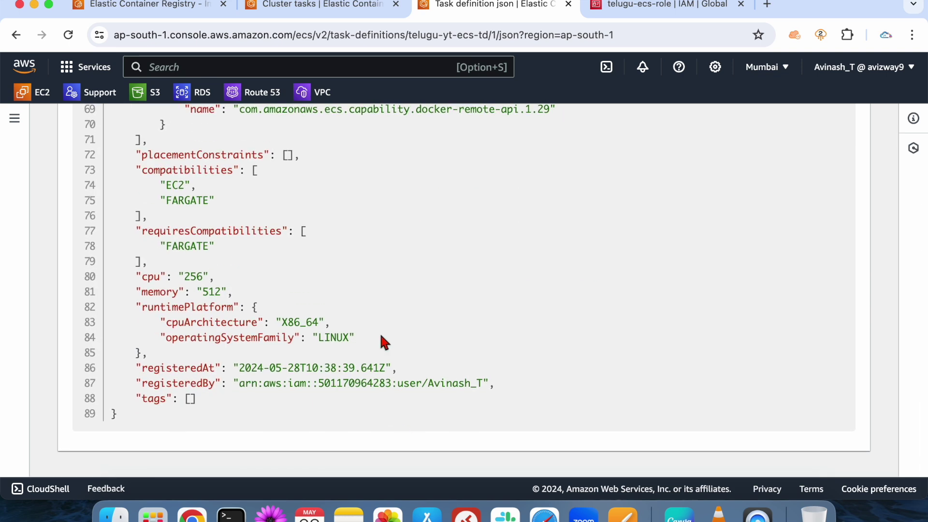
pyautogui.moveTo(137, 277); pyautogui.dragTo(363, 289)
pyautogui.scroll(2, 363, 289)
pyautogui.moveTo(238, 257); pyautogui.dragTo(124, 238)
pyautogui.click(338, 251)
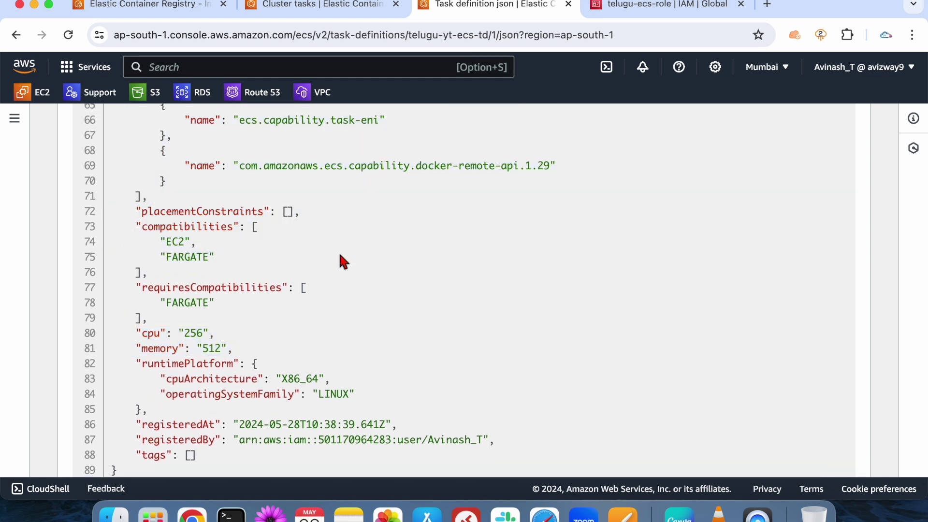
# Compare the compatibilities and requiresCompatibilities entries in the JSON, then return to its beginning.
pyautogui.scroll(5, 338, 251)
pyautogui.scroll(-3, 245, 390)
pyautogui.moveTo(217, 364); pyautogui.dragTo(122, 351)
pyautogui.click(232, 320)
pyautogui.click(220, 379)
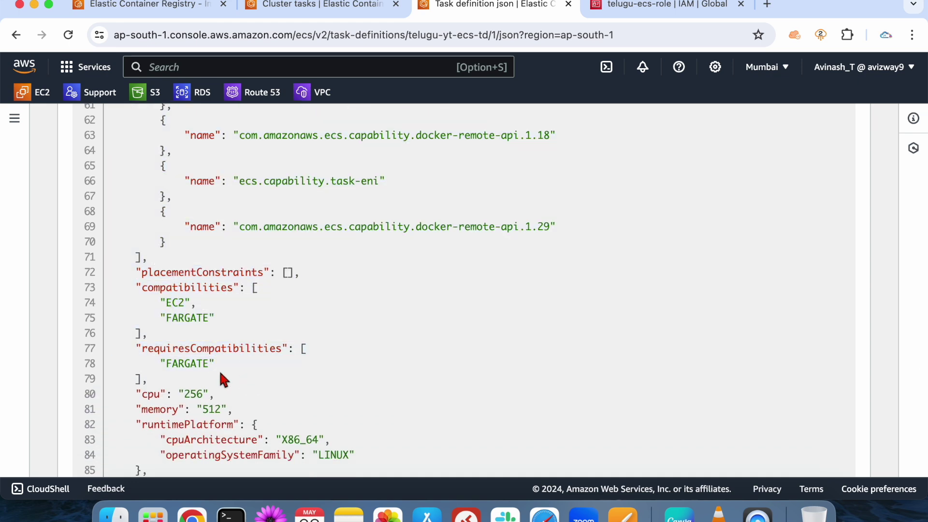
pyautogui.moveTo(216, 367); pyautogui.dragTo(128, 354)
pyautogui.click(309, 379)
pyautogui.scroll(20, 310, 379)
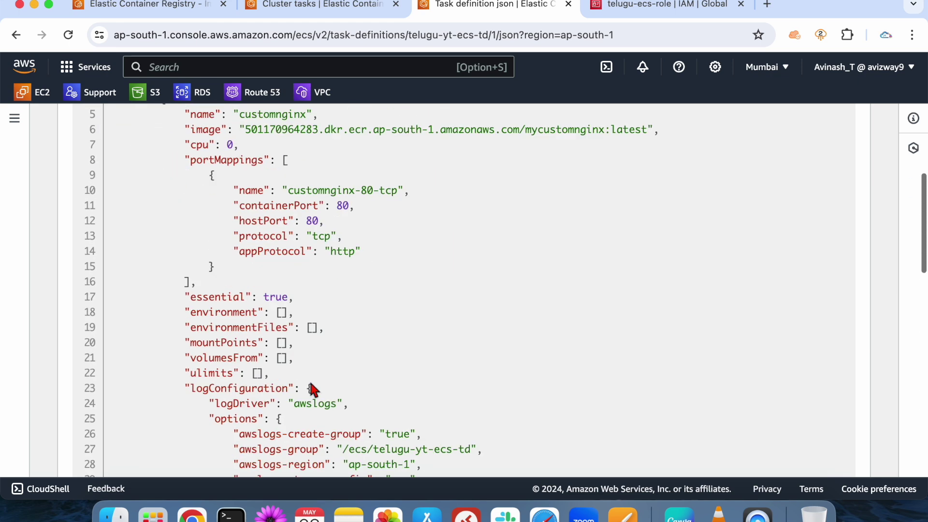
pyautogui.scroll(-5, 311, 383)
pyautogui.scroll(1, 311, 384)
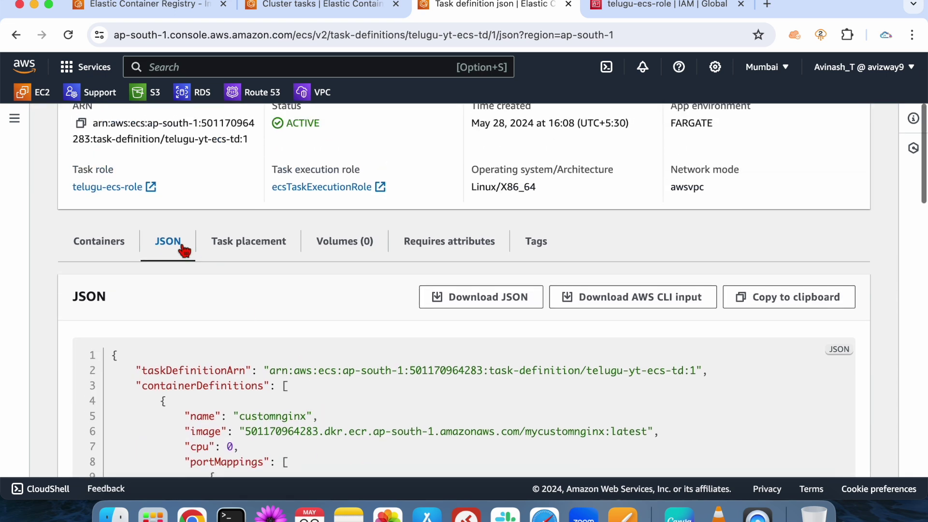
# Check the task definition's required attributes, volumes, task placement constraints and container list.
pyautogui.click(422, 253)
pyautogui.scroll(-4, 335, 340)
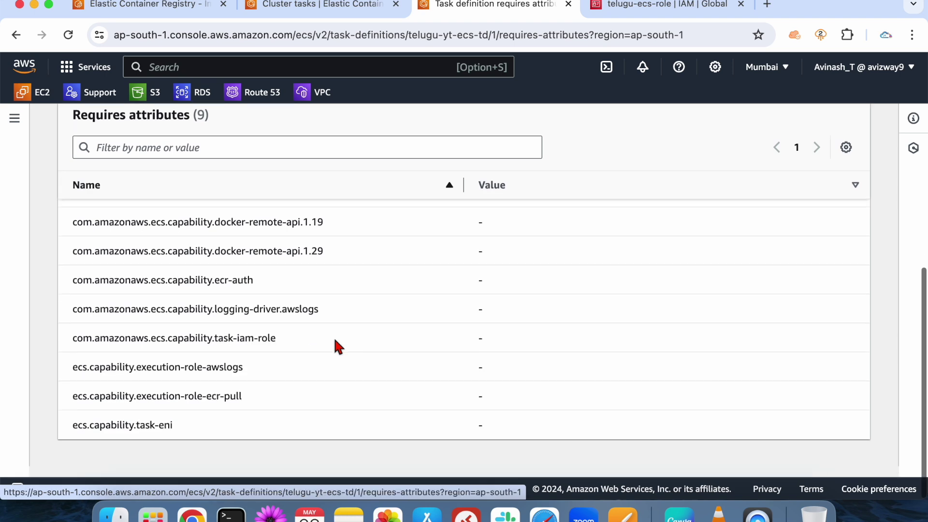
pyautogui.scroll(7, 334, 346)
pyautogui.click(344, 396)
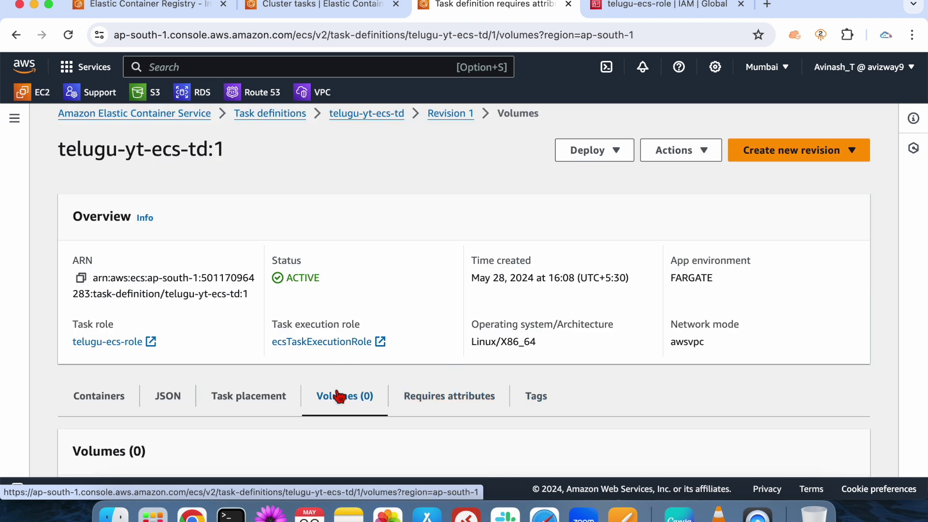
pyautogui.click(248, 395)
pyautogui.scroll(-3, 248, 396)
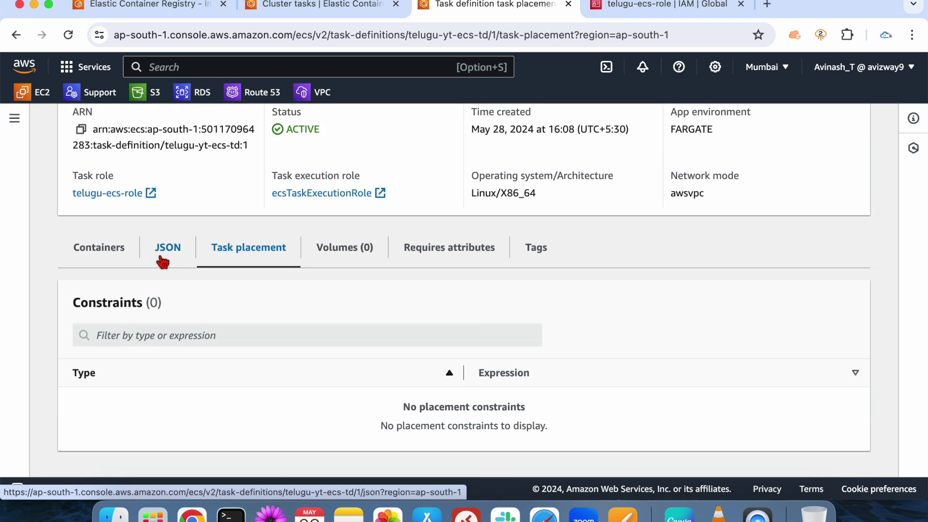
pyautogui.click(91, 249)
pyautogui.scroll(-3, 231, 383)
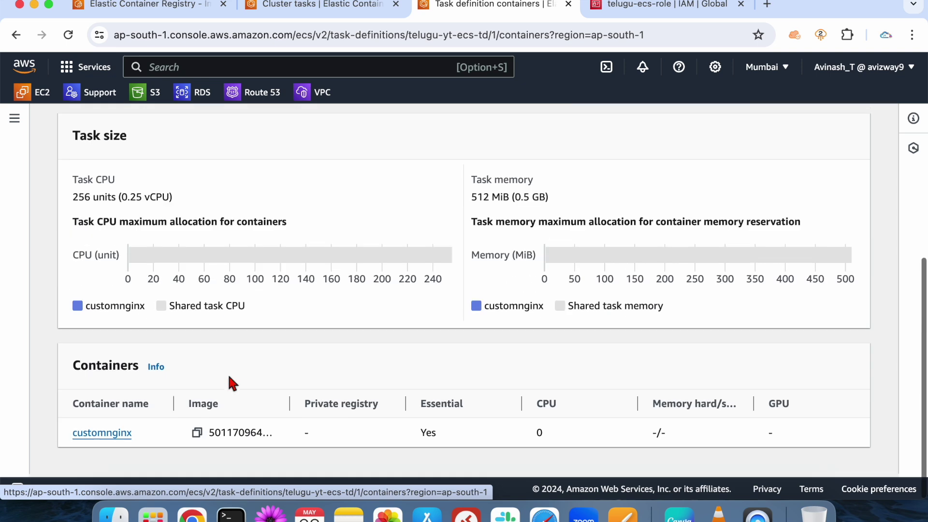
# Review the customnginx container's details, including its port mappings, Docker configuration and network settings, then close them.
pyautogui.click(129, 438)
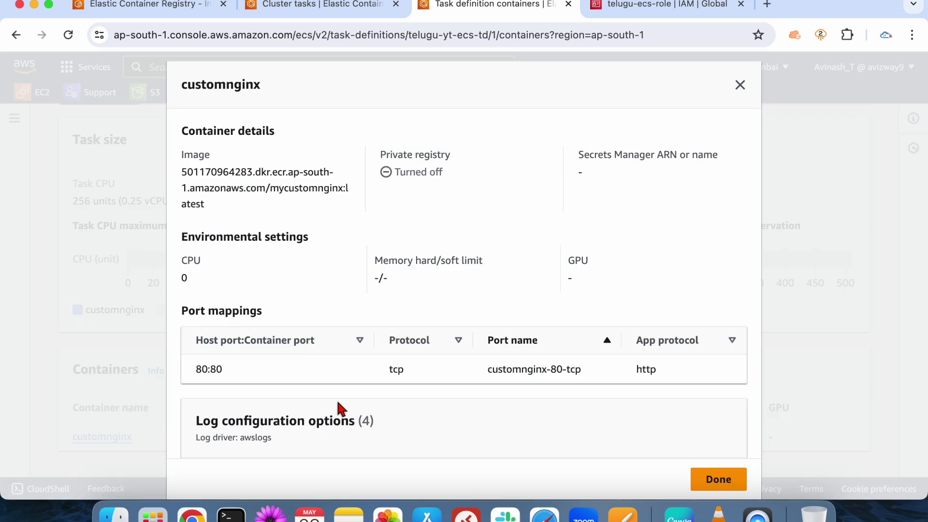
pyautogui.scroll(-10, 366, 280)
pyautogui.scroll(-15, 366, 282)
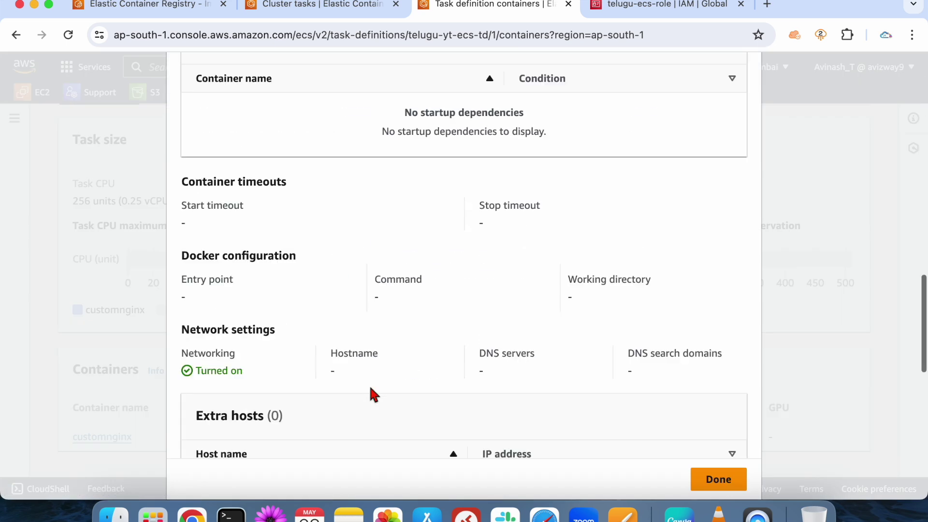
pyautogui.click(732, 472)
pyautogui.scroll(5, 416, 363)
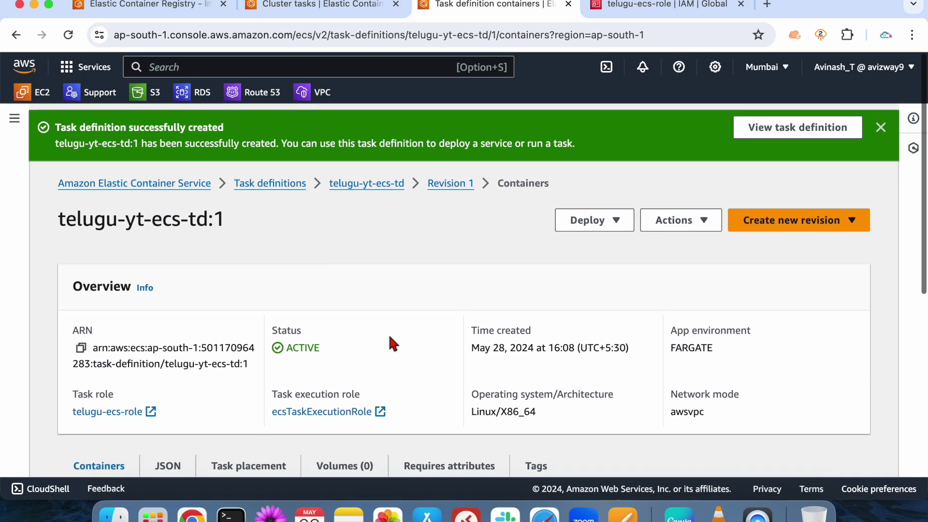
# Dismiss the task definition success banner and switch to the browser page with the cluster's tasks.
pyautogui.click(880, 121)
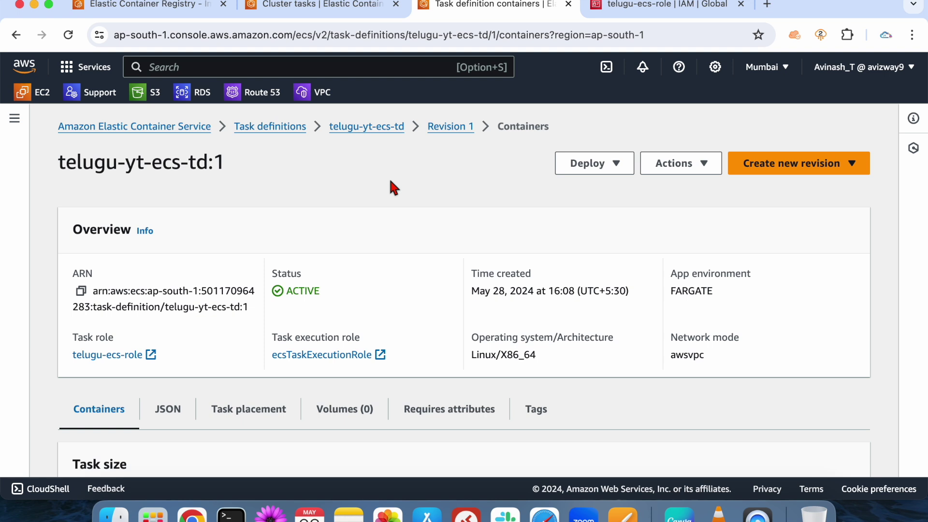
pyautogui.click(404, 7)
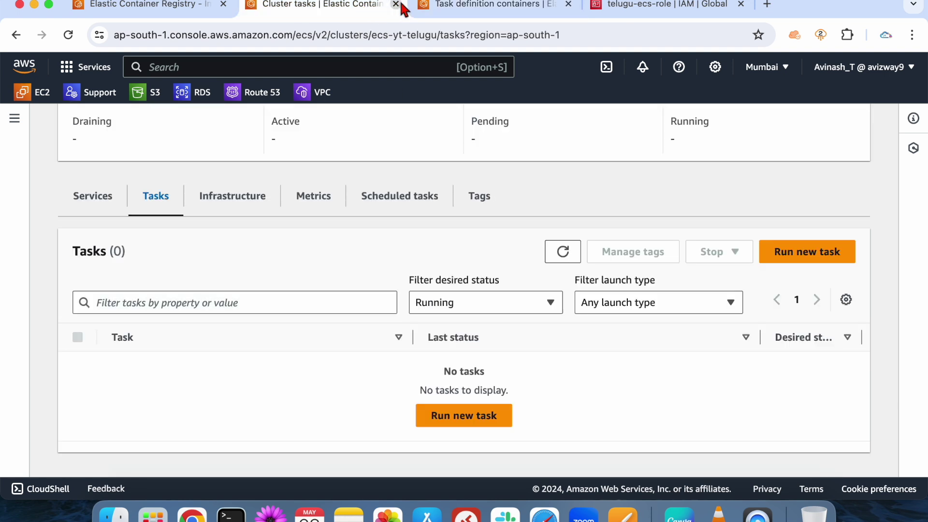
pyautogui.click(395, 5)
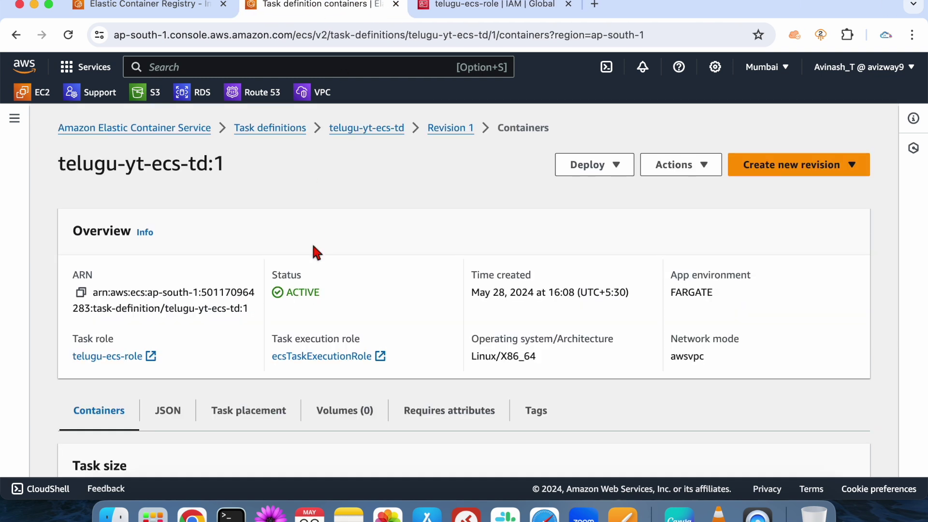
pyautogui.click(148, 11)
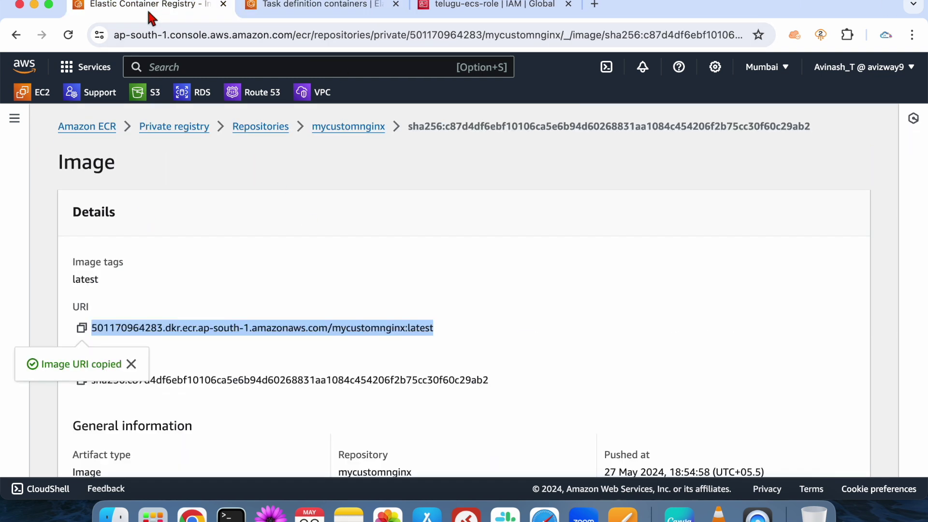
pyautogui.click(243, 193)
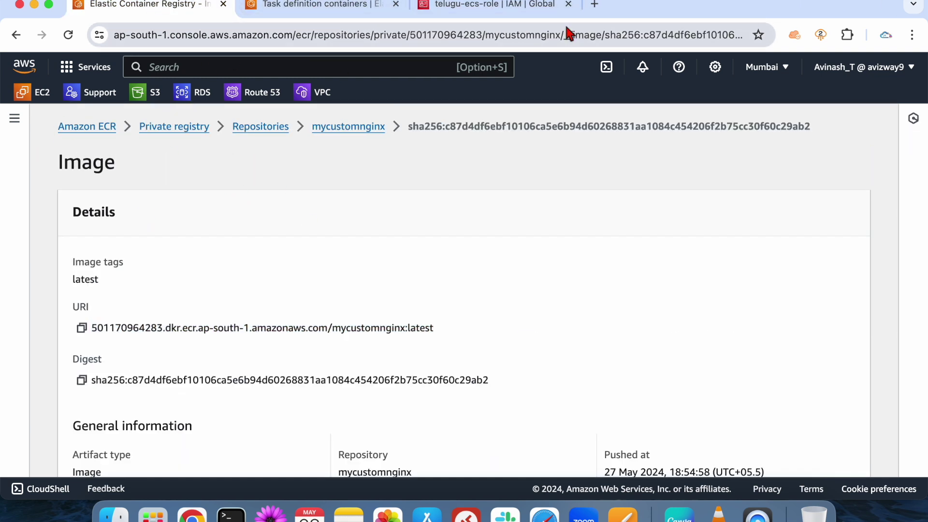
pyautogui.rightClick(666, 6)
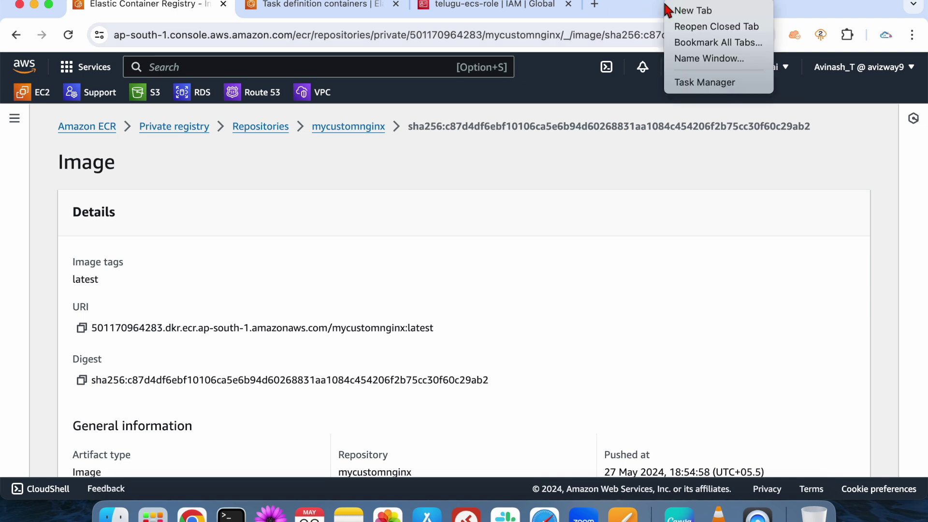
pyautogui.click(681, 29)
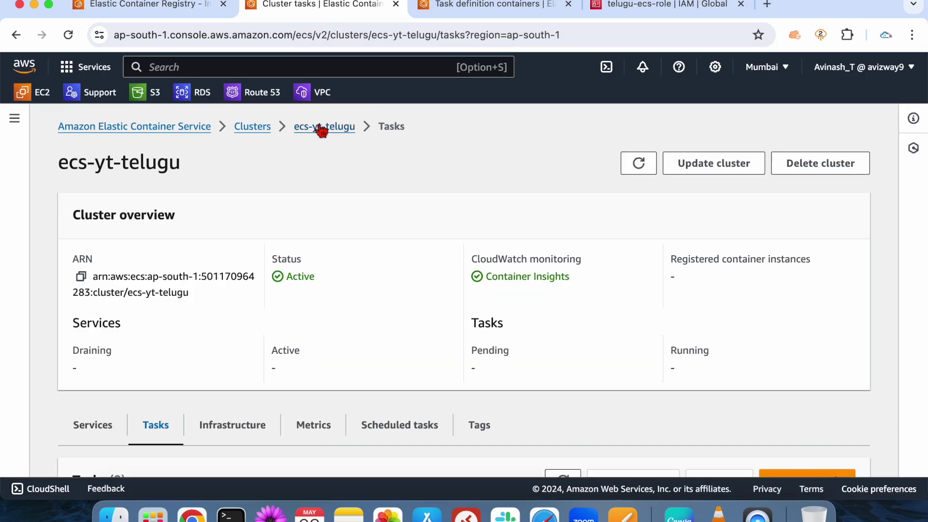
# Open the form for running a new task in the ecs-yt-telugu cluster and check its existing cluster field.
pyautogui.click(321, 128)
pyautogui.tripleClick(99, 166)
pyautogui.click(254, 178)
pyautogui.scroll(-5, 325, 227)
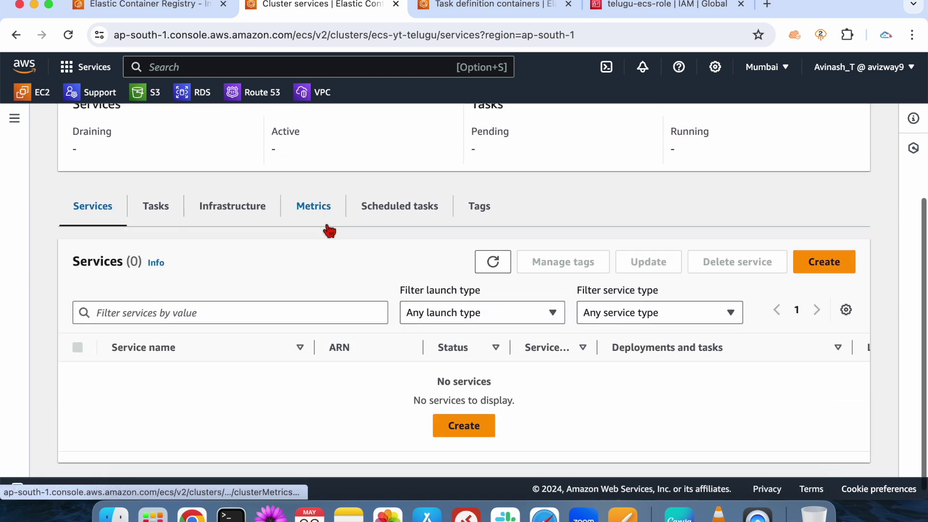
pyautogui.click(155, 208)
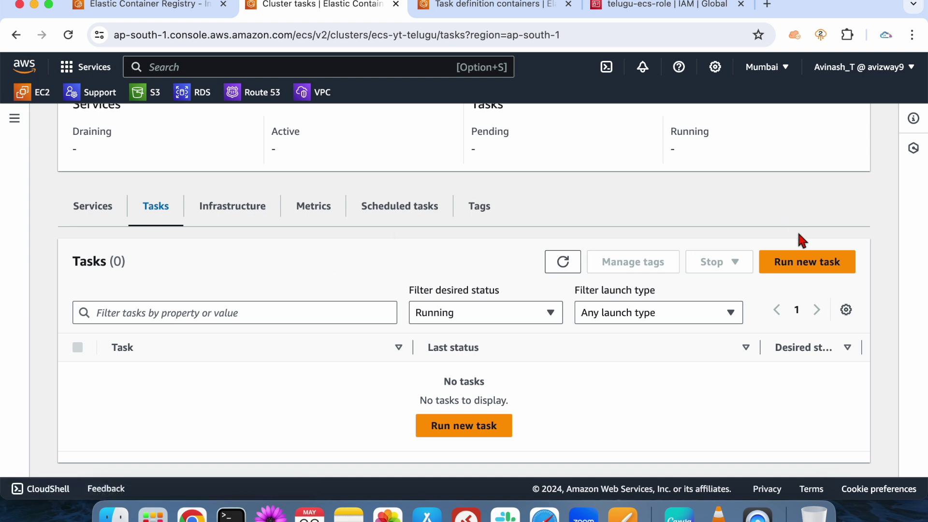
pyautogui.click(811, 263)
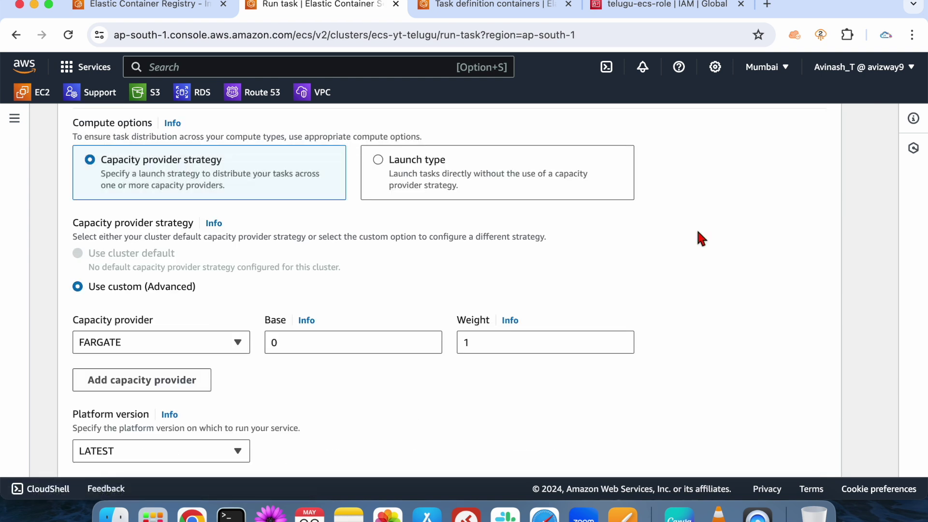
pyautogui.scroll(5, 470, 248)
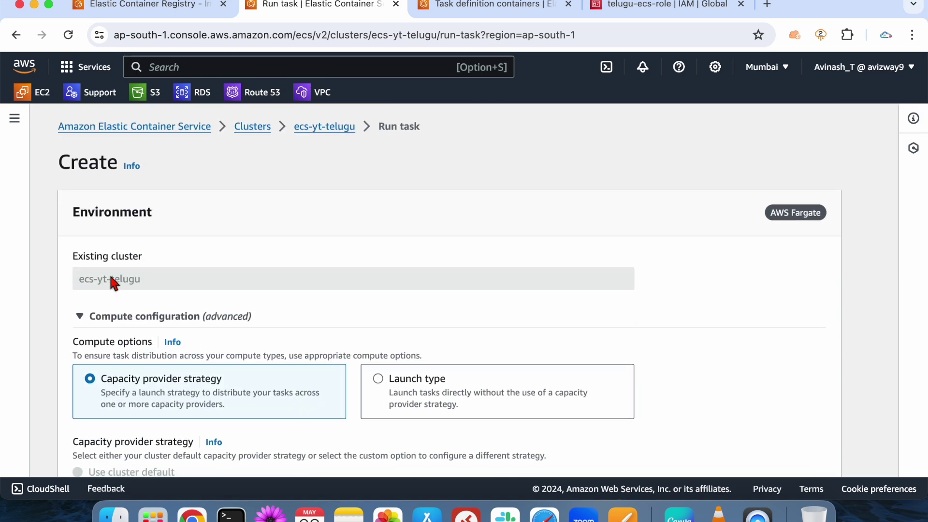
pyautogui.tripleClick(111, 279)
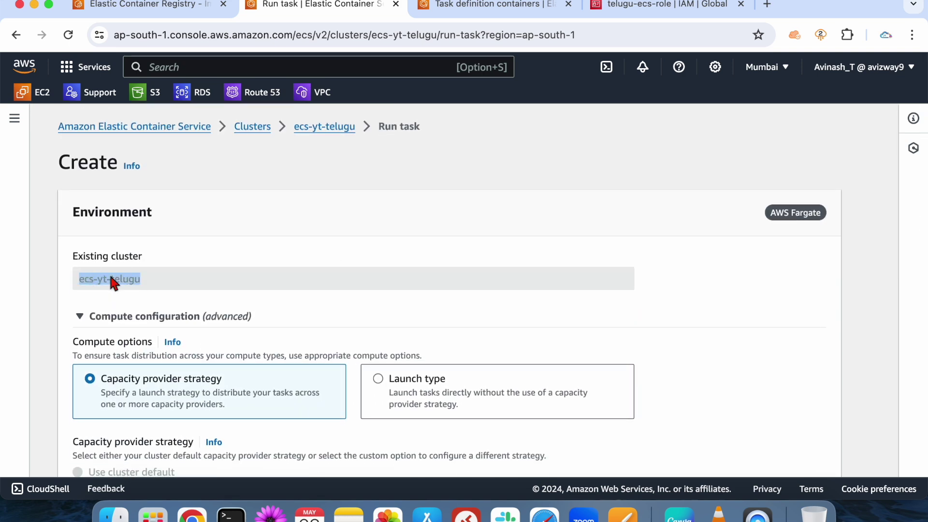
# Inspect the settings offered by the launch type compute option, and restore the capacity provider strategy option.
pyautogui.tripleClick(172, 274)
pyautogui.scroll(-3, 171, 274)
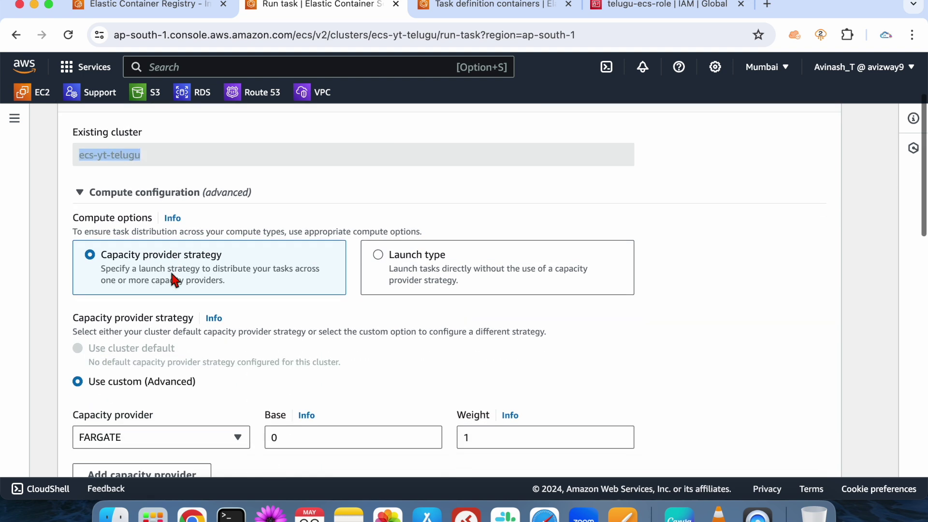
pyautogui.click(424, 265)
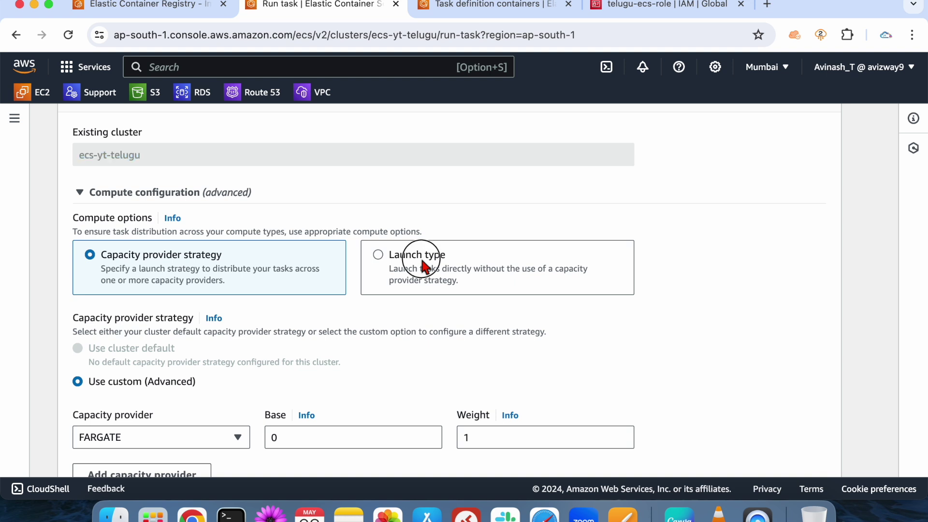
pyautogui.moveTo(466, 297); pyautogui.dragTo(496, 312)
pyautogui.click(496, 312)
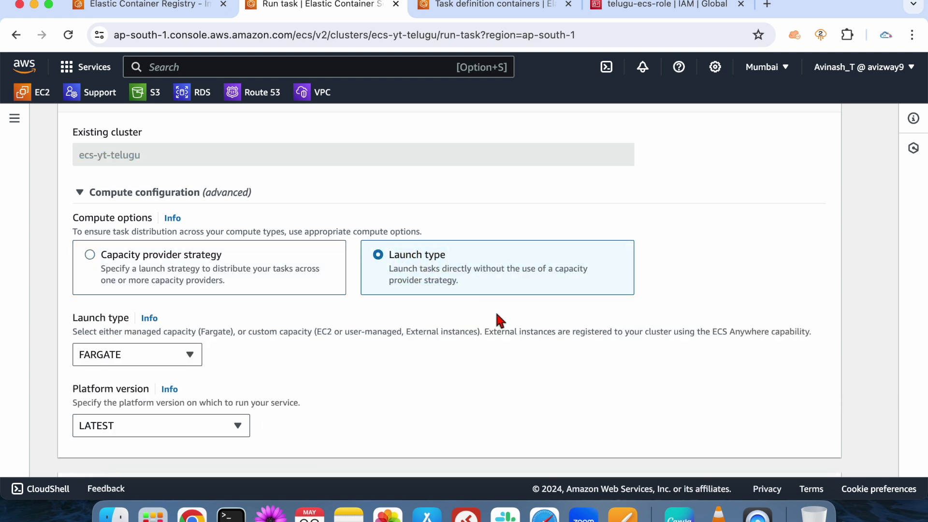
pyautogui.click(169, 262)
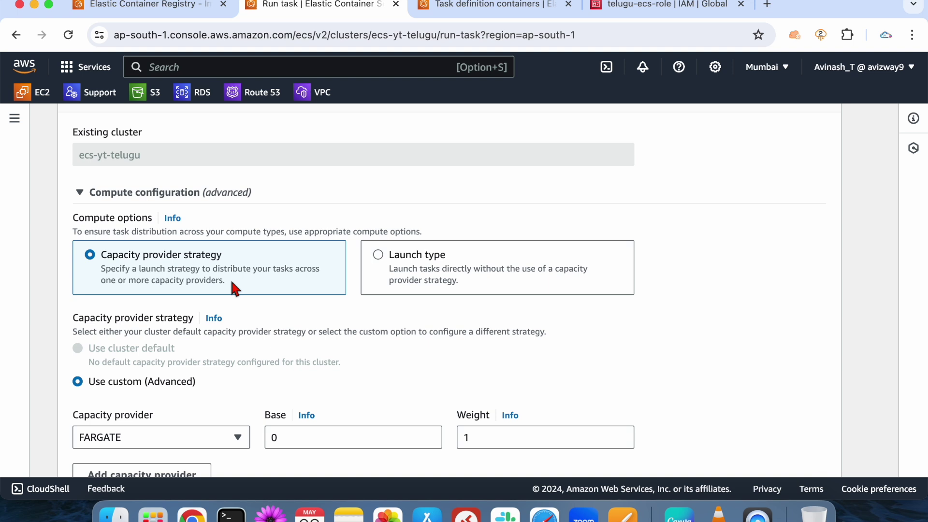
# Set the first capacity provider to FARGATE_SPOT and add FARGATE as a second capacity provider.
pyautogui.scroll(-3, 230, 278)
pyautogui.click(222, 345)
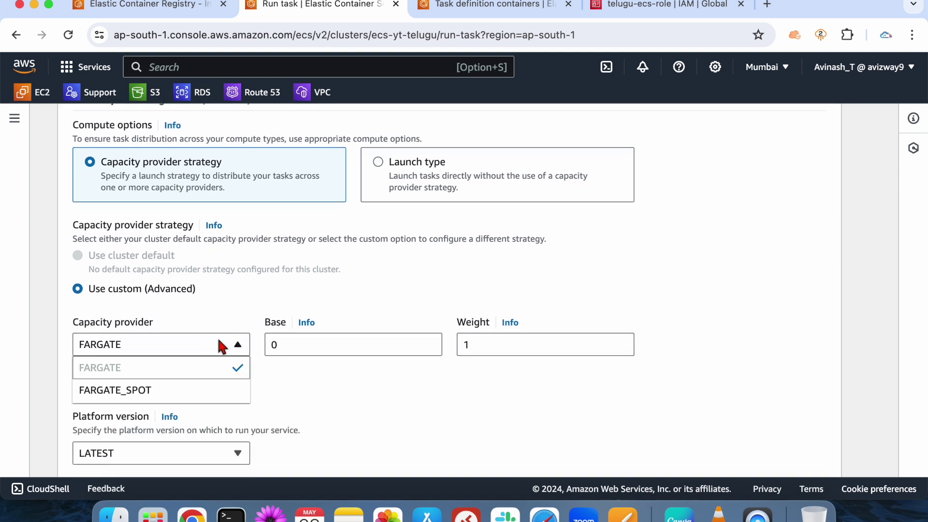
pyautogui.click(187, 389)
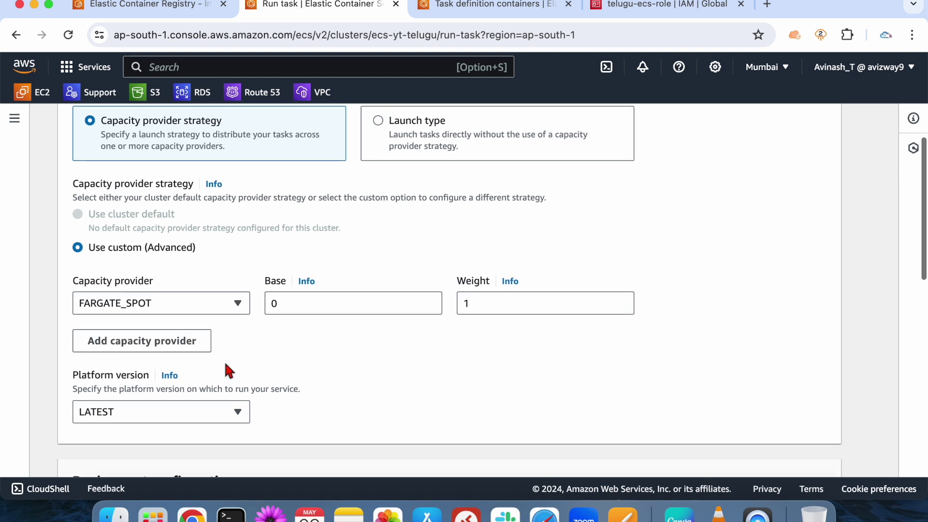
pyautogui.click(173, 341)
pyautogui.click(184, 341)
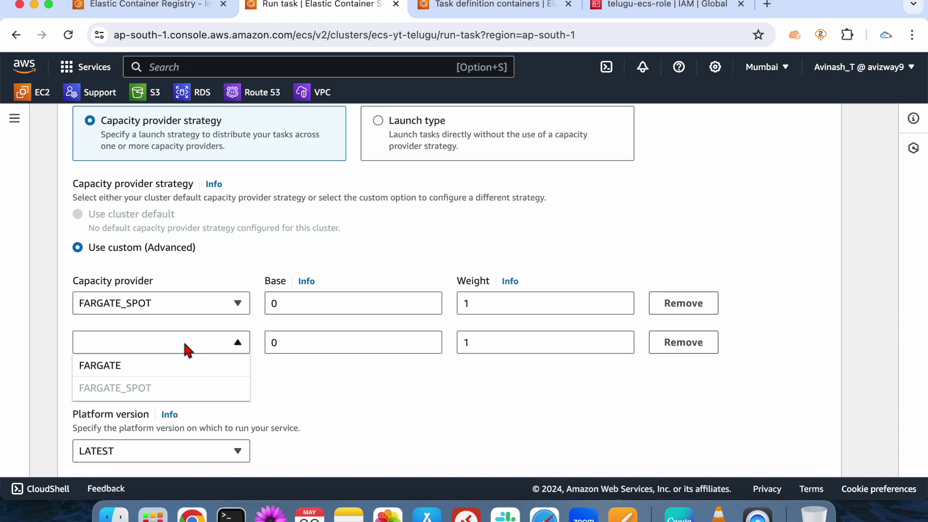
pyautogui.click(151, 365)
# Set the weight of both the FARGATE_SPOT and FARGATE capacity providers to 50.
pyautogui.doubleClick(288, 303)
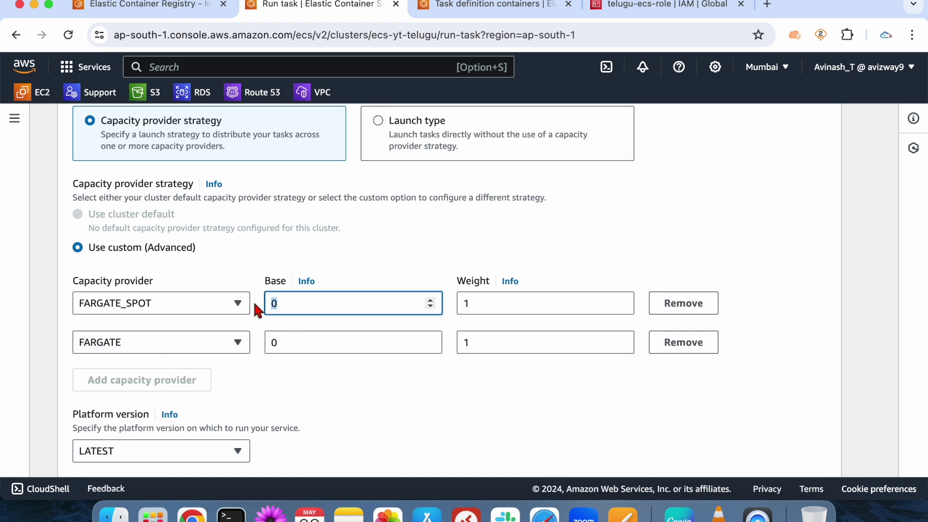
pyautogui.doubleClick(491, 309)
pyautogui.write('50')
pyautogui.doubleClick(490, 346)
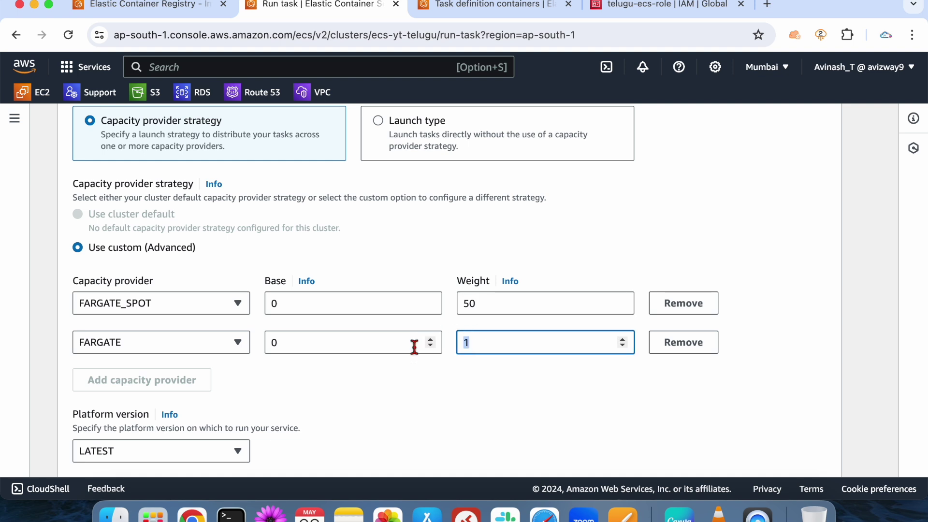
pyautogui.write('50')
pyautogui.click(519, 404)
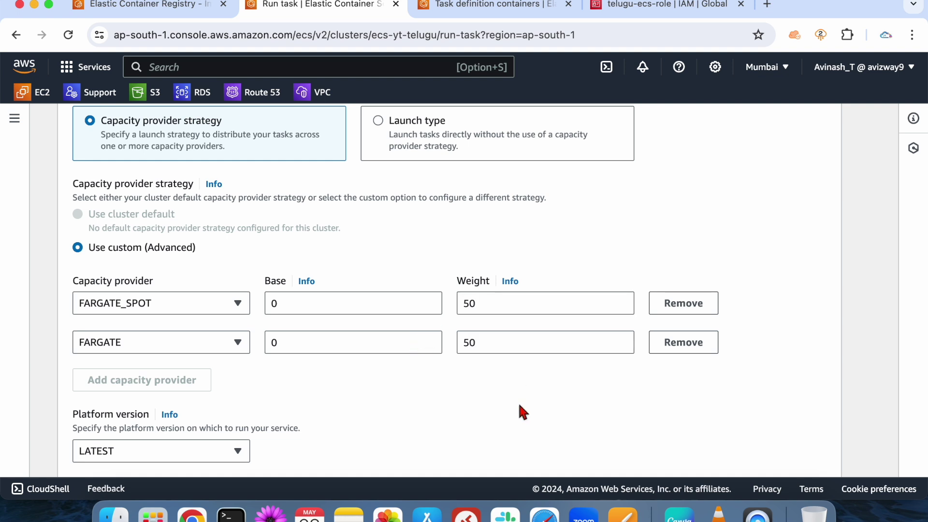
pyautogui.scroll(1, 518, 404)
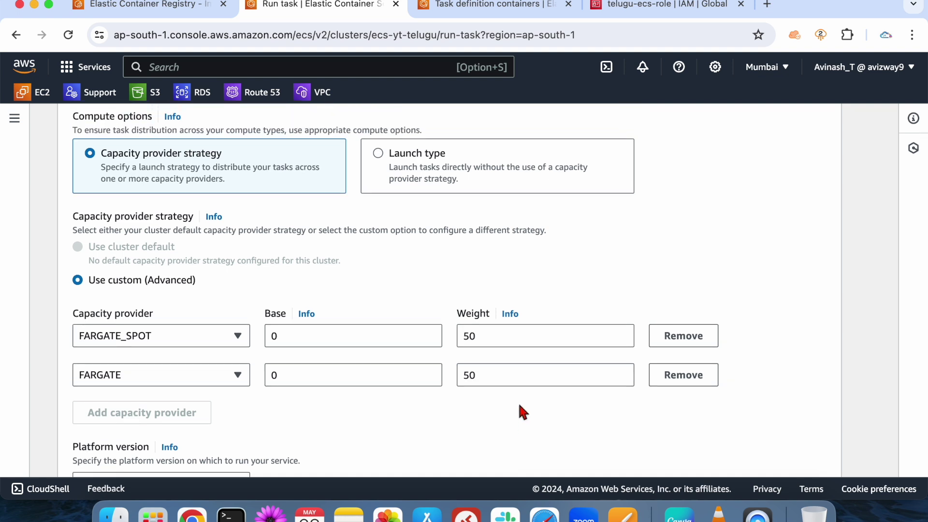
# Change the compute option to launch type, keeping FARGATE as the launch type.
pyautogui.tripleClick(156, 174)
pyautogui.click(428, 187)
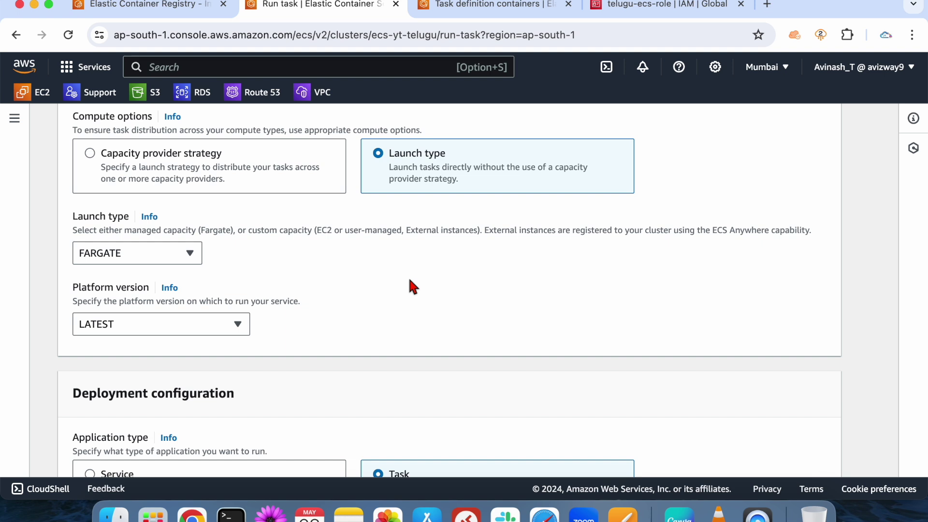
pyautogui.moveTo(389, 152); pyautogui.dragTo(492, 184)
pyautogui.click(491, 184)
pyautogui.tripleClick(440, 180)
pyautogui.click(435, 226)
pyautogui.click(121, 256)
pyautogui.click(121, 256)
pyautogui.scroll(-4, 292, 249)
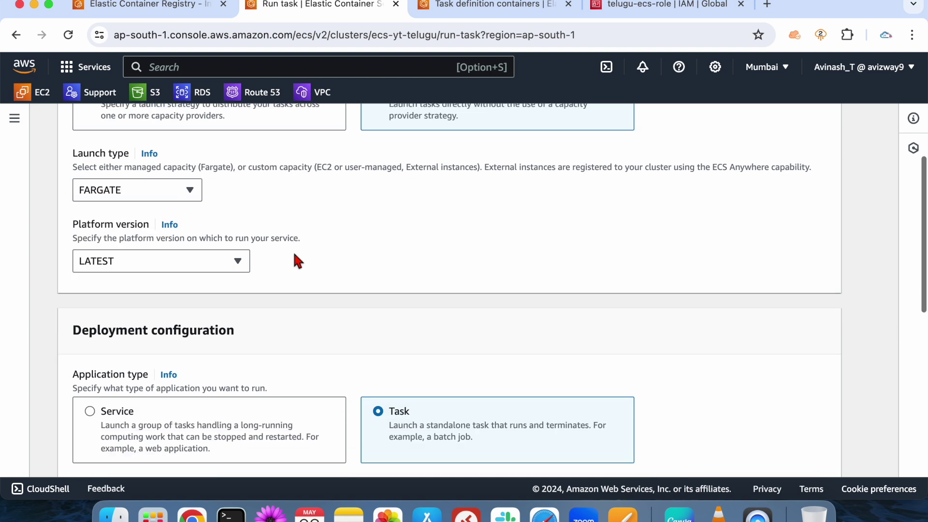
# Try platform version 1.4.0 from the available versions, and set the platform version back to LATEST.
pyautogui.click(227, 215)
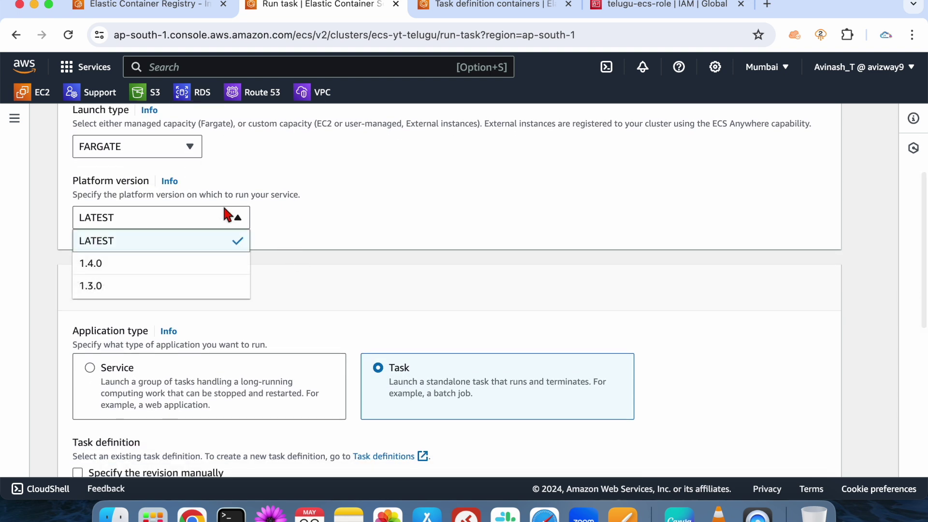
pyautogui.click(305, 208)
pyautogui.click(183, 214)
pyautogui.click(172, 263)
pyautogui.click(149, 216)
pyautogui.click(153, 244)
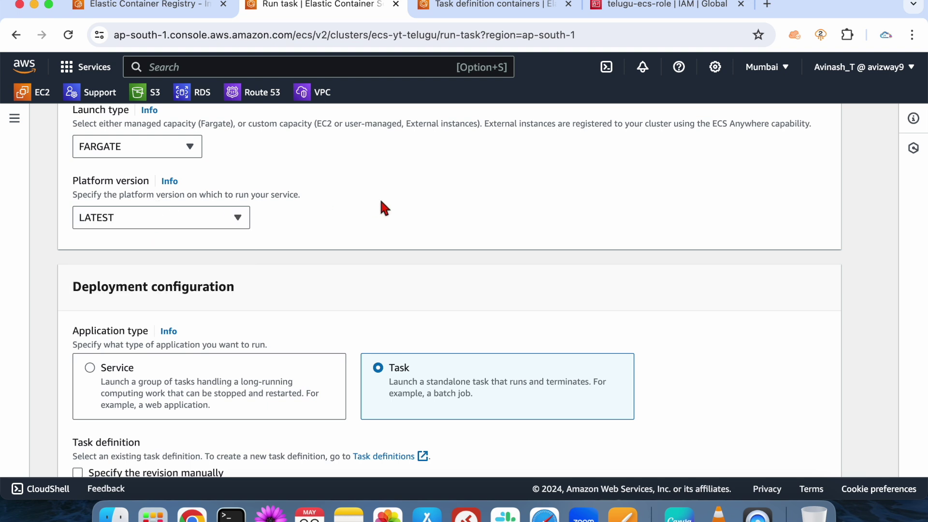
# Read the deployment configuration's application type descriptions, focusing on the Task option.
pyautogui.tripleClick(169, 286)
pyautogui.click(312, 255)
pyautogui.scroll(-3, 319, 256)
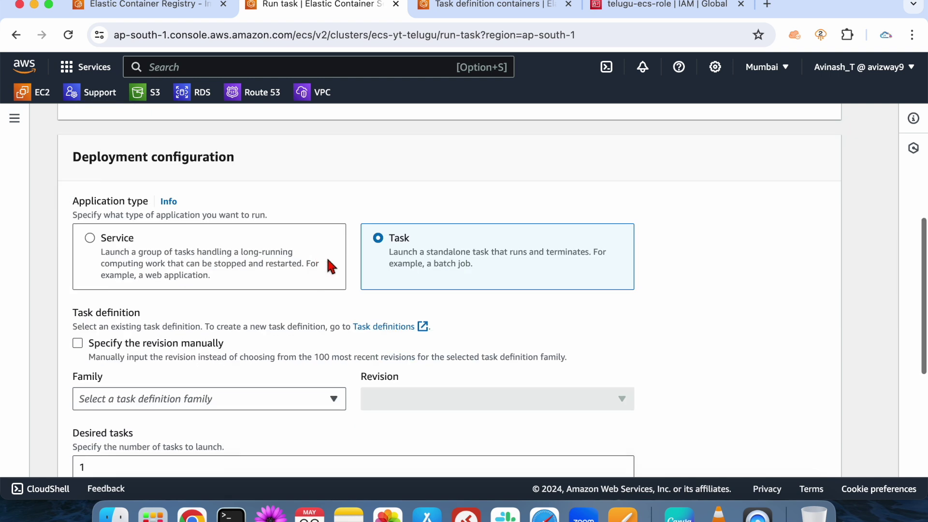
pyautogui.moveTo(499, 269); pyautogui.dragTo(394, 234)
pyautogui.click(502, 251)
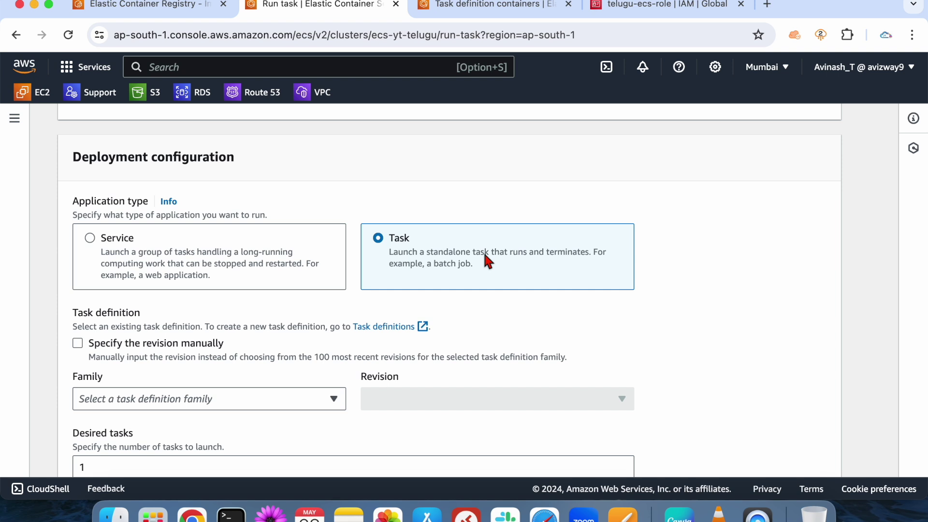
pyautogui.moveTo(473, 264); pyautogui.dragTo(383, 238)
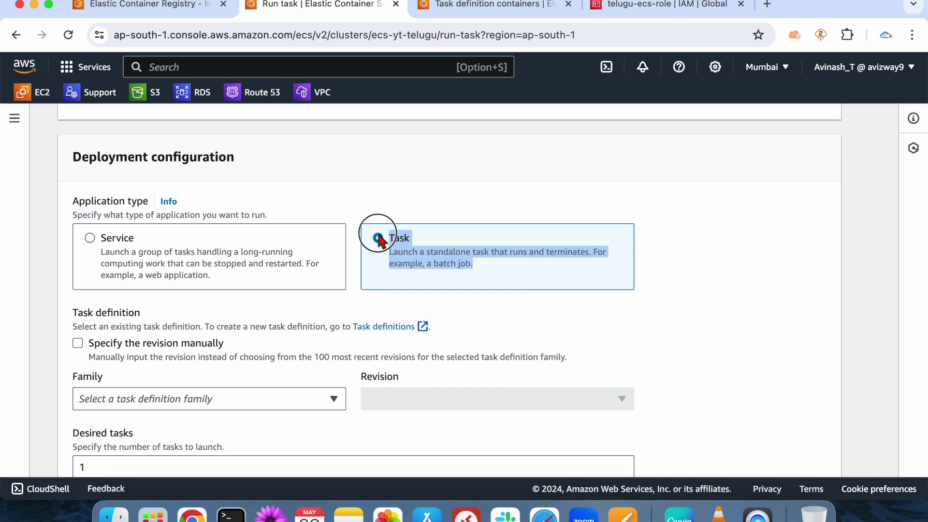
pyautogui.click(551, 262)
pyautogui.moveTo(463, 281); pyautogui.dragTo(466, 230)
pyautogui.click(503, 239)
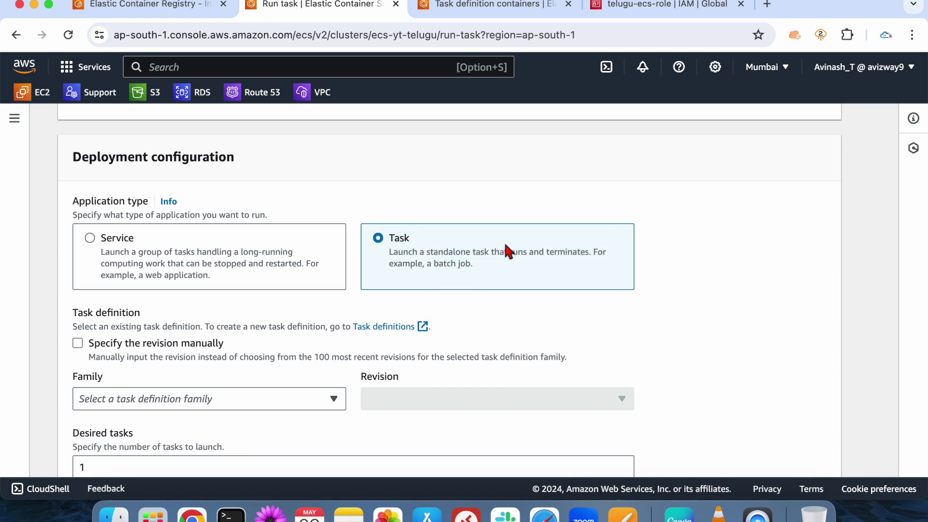
# Check the available task definition families against the name on the task definition's page, and return to the run task form.
pyautogui.scroll(-3, 503, 240)
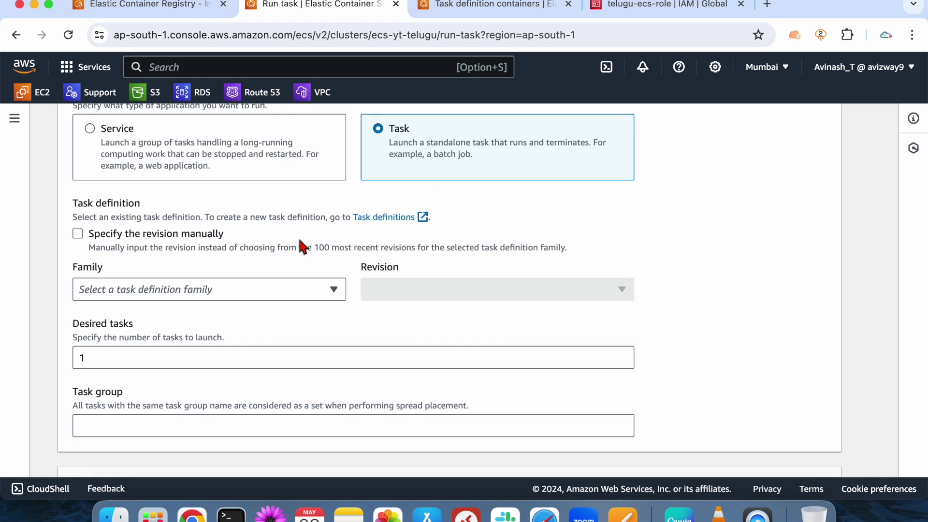
pyautogui.scroll(-3, 299, 242)
pyautogui.click(260, 216)
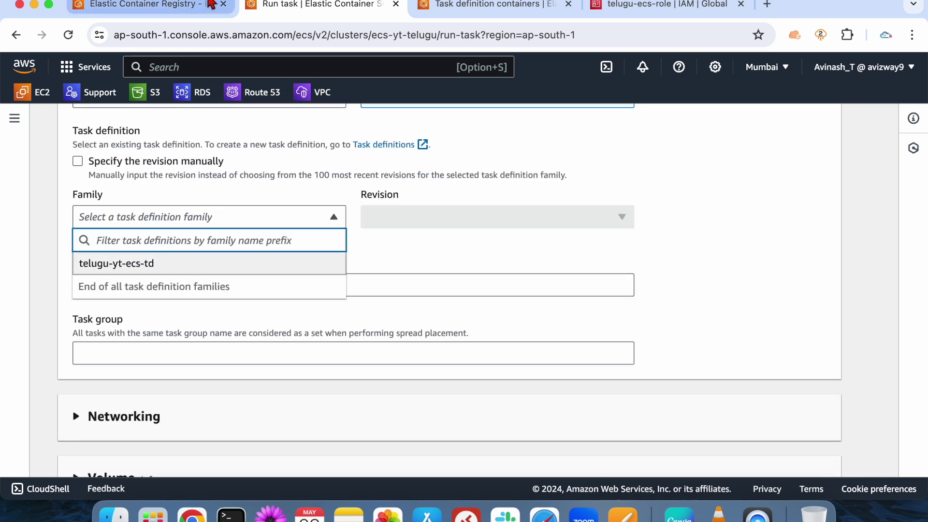
pyautogui.click(497, 7)
pyautogui.tripleClick(129, 166)
pyautogui.click(280, 5)
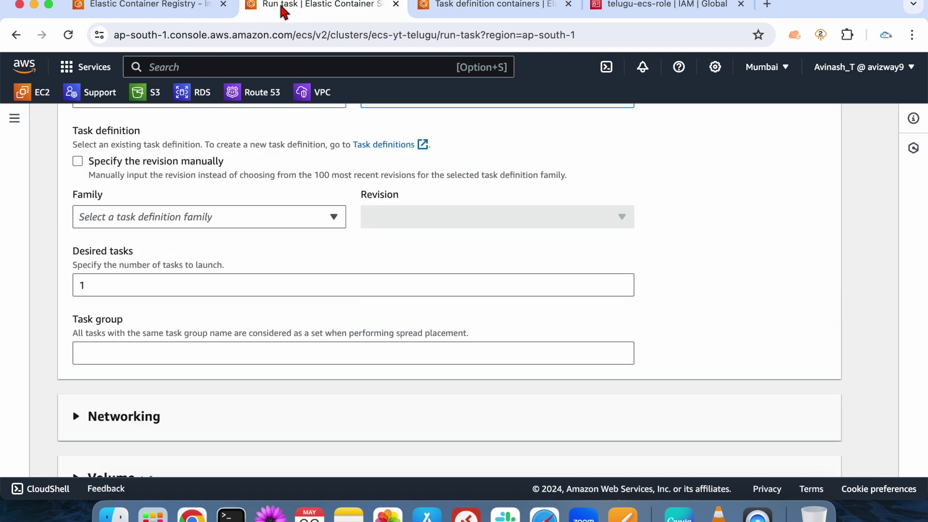
# Select the telugu-yt-ecs-td task definition family and check the available revisions.
pyautogui.doubleClick(95, 197)
pyautogui.tripleClick(99, 132)
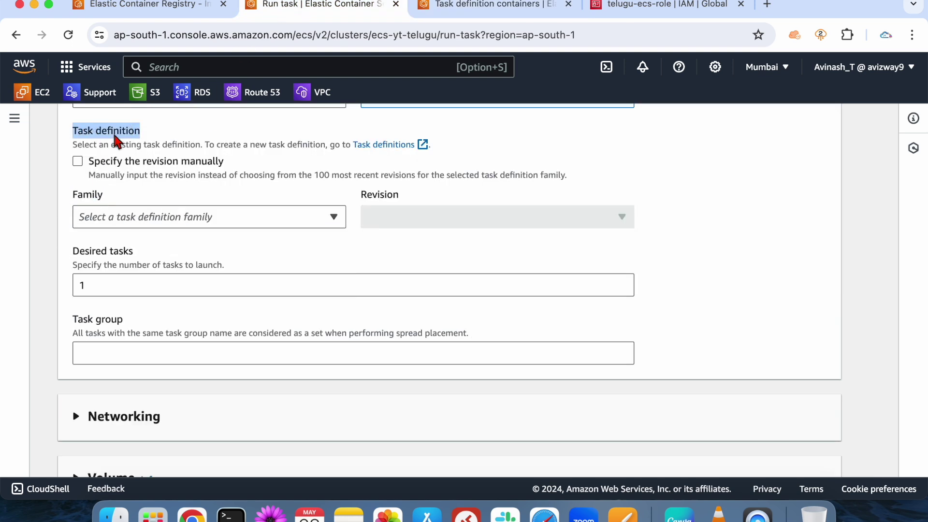
pyautogui.doubleClick(92, 196)
pyautogui.click(120, 223)
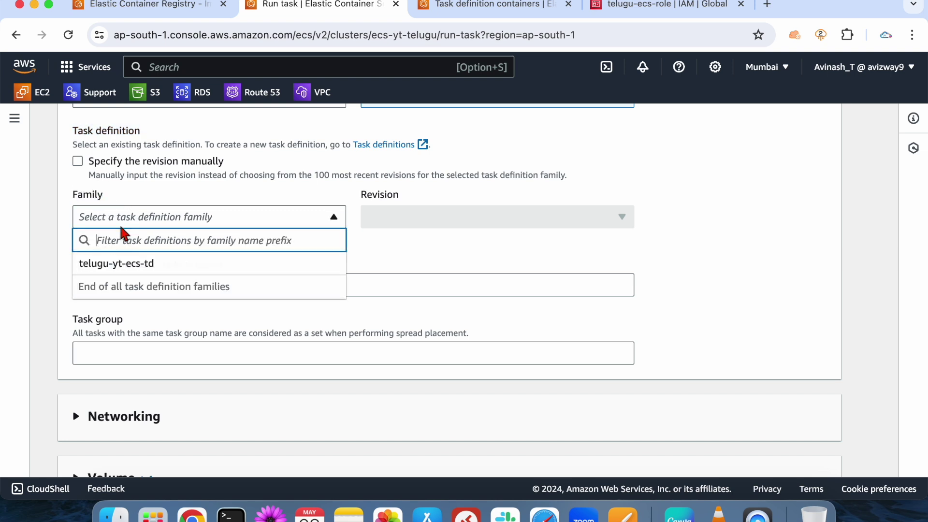
pyautogui.click(128, 268)
pyautogui.click(407, 216)
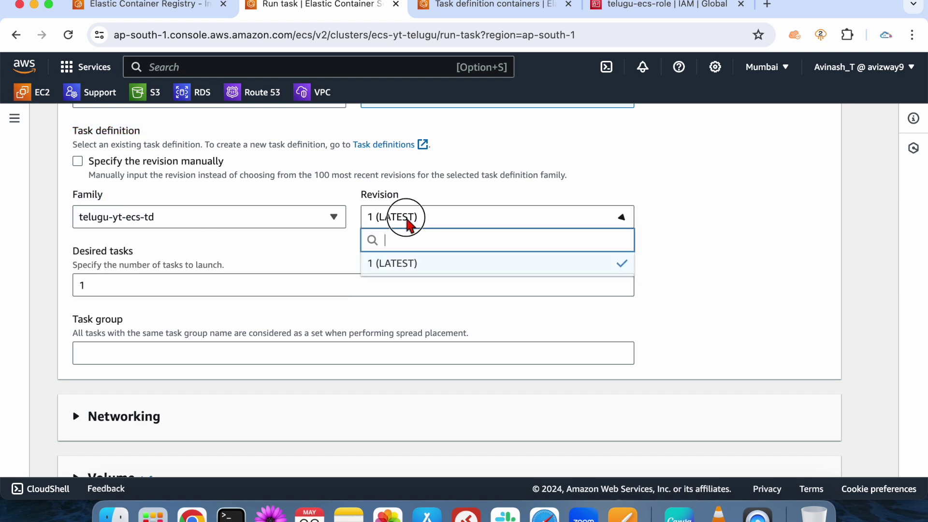
# Switch to the task definition's browser page and examine its task CPU and task memory sizes.
pyautogui.click(501, 5)
pyautogui.scroll(-2, 380, 289)
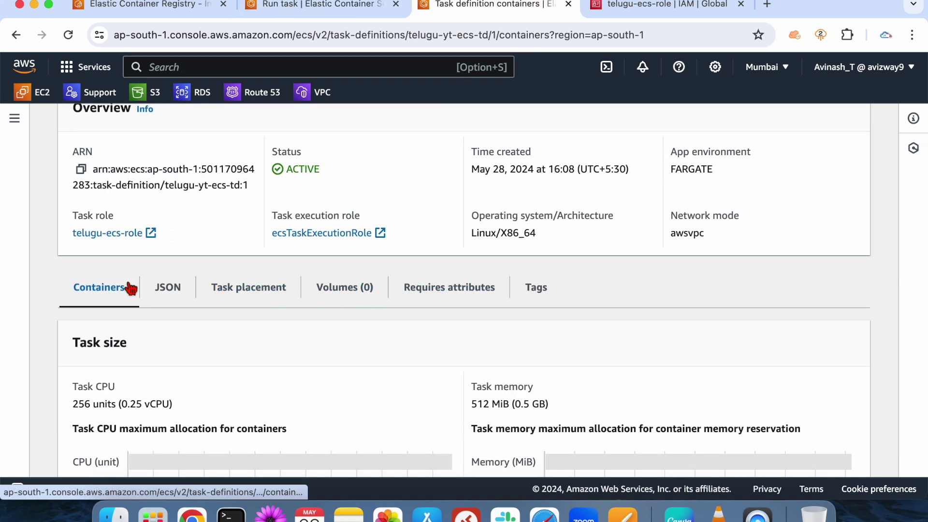
pyautogui.click(172, 291)
pyautogui.press('super+bracketleft')
pyautogui.scroll(-4, 191, 319)
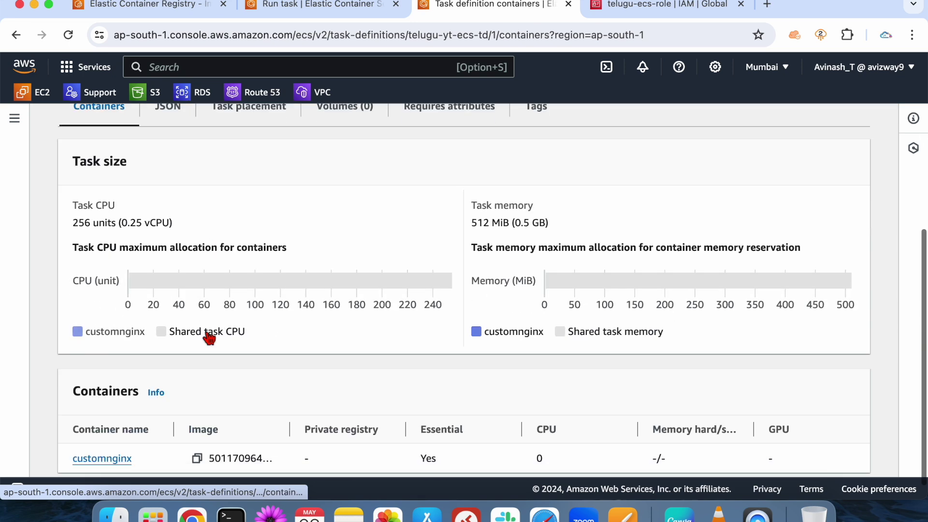
pyautogui.moveTo(88, 229); pyautogui.dragTo(209, 225)
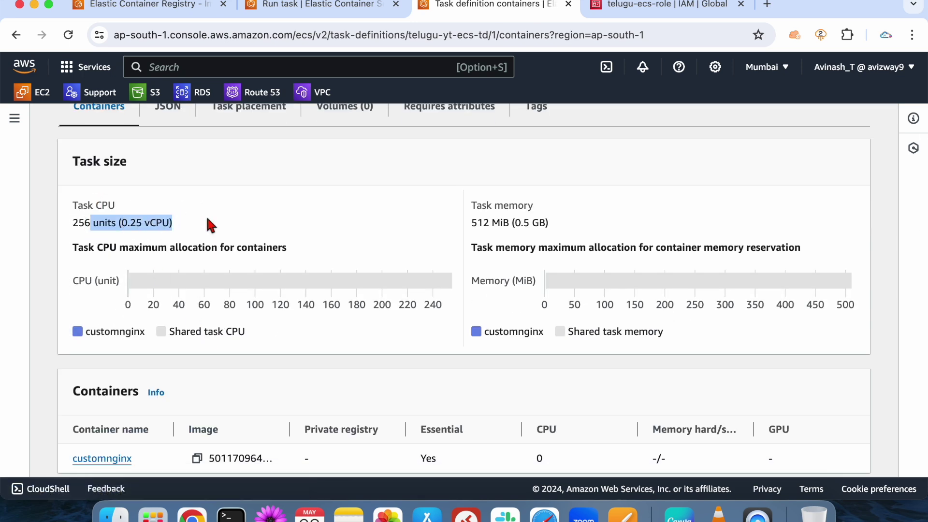
pyautogui.moveTo(477, 222); pyautogui.dragTo(570, 228)
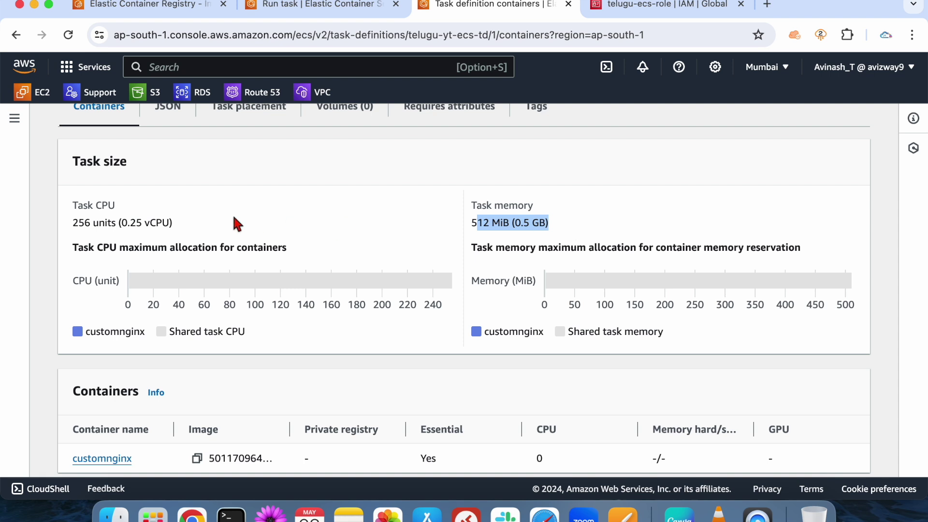
pyautogui.doubleClick(127, 223)
pyautogui.moveTo(502, 205); pyautogui.dragTo(576, 234)
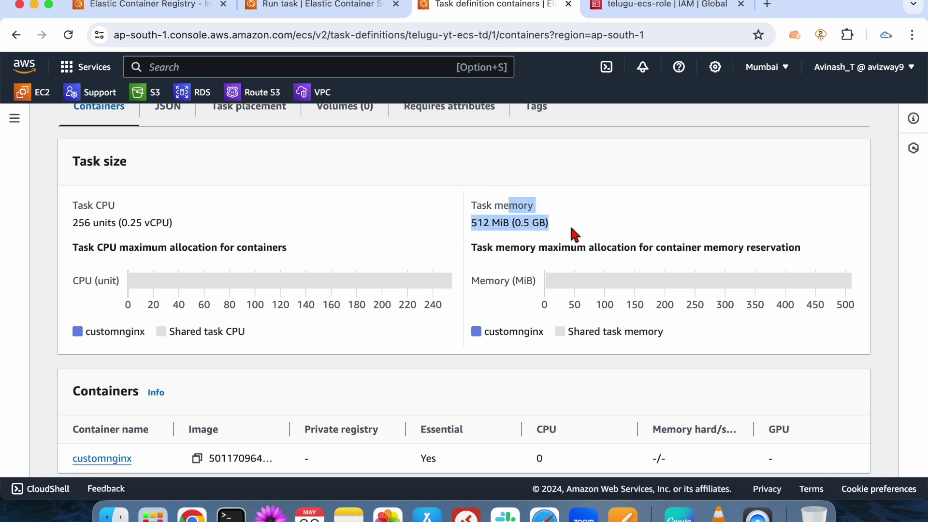
pyautogui.click(576, 234)
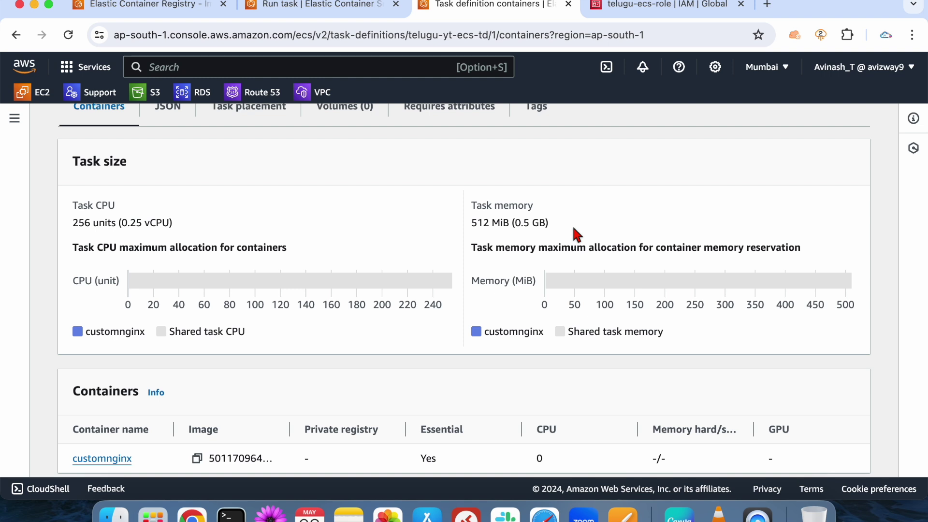
pyautogui.click(575, 234)
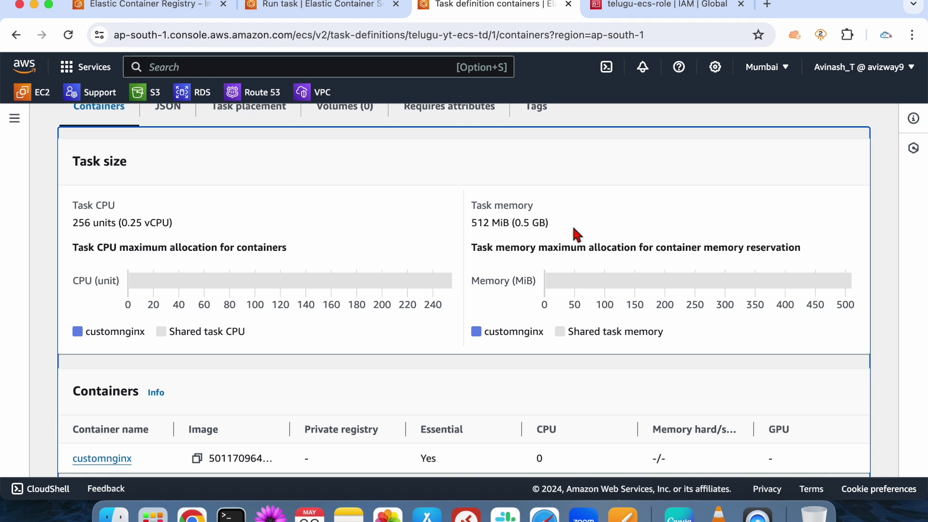
# Open the form for creating a new revision of the task definition and check its task size settings.
pyautogui.scroll(6, 575, 233)
pyautogui.click(673, 168)
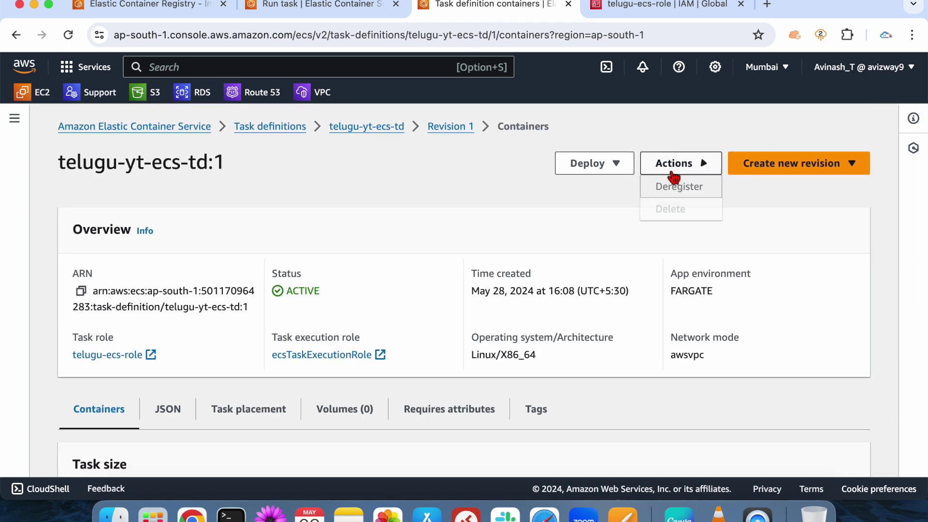
pyautogui.click(776, 163)
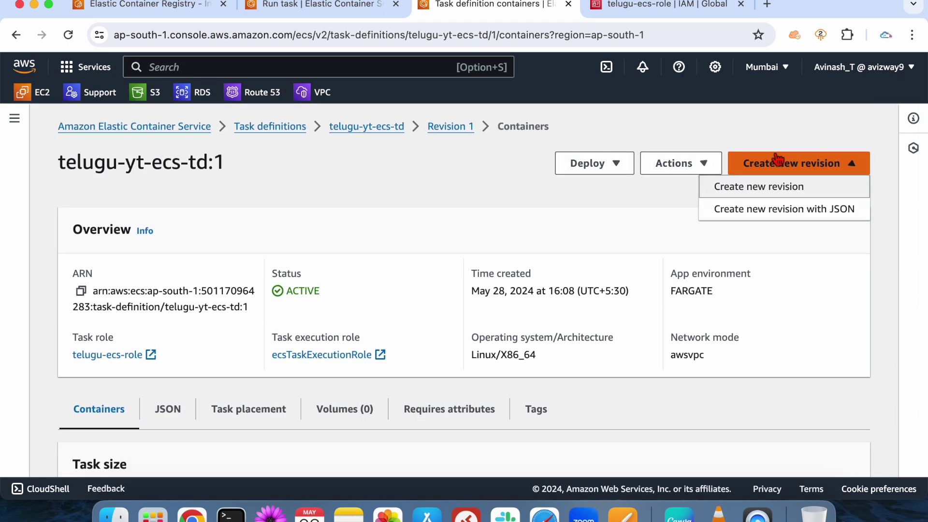
pyautogui.click(774, 192)
pyautogui.scroll(-10, 488, 360)
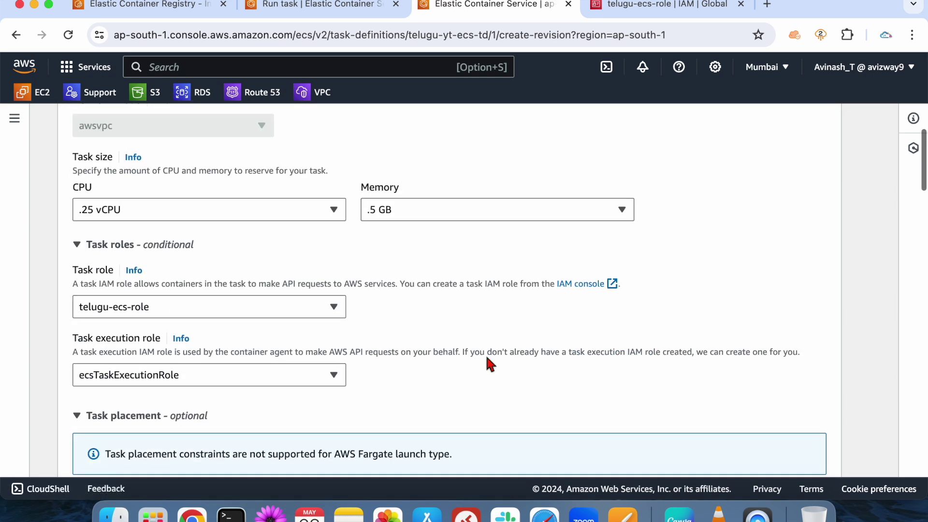
# Try .5 vCPU as the task CPU size, discard the new revision and return to the run task form.
pyautogui.click(299, 207)
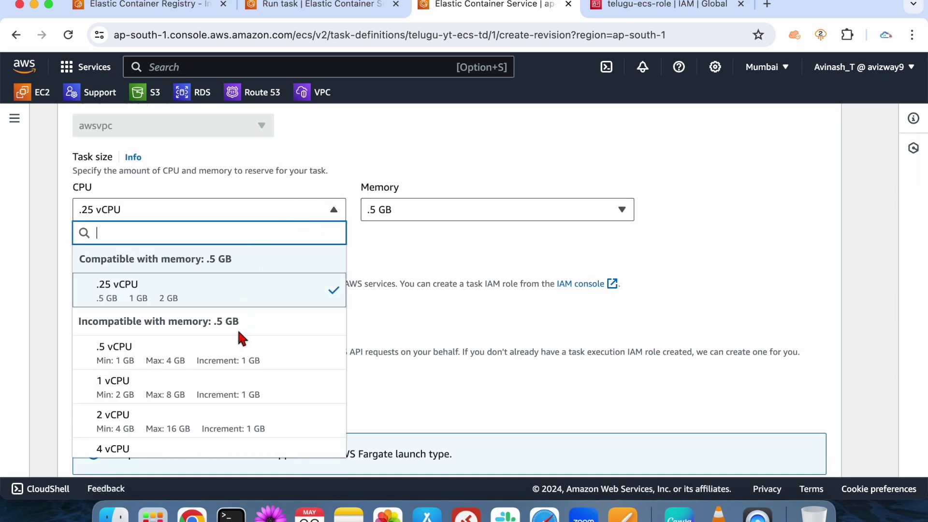
pyautogui.click(238, 347)
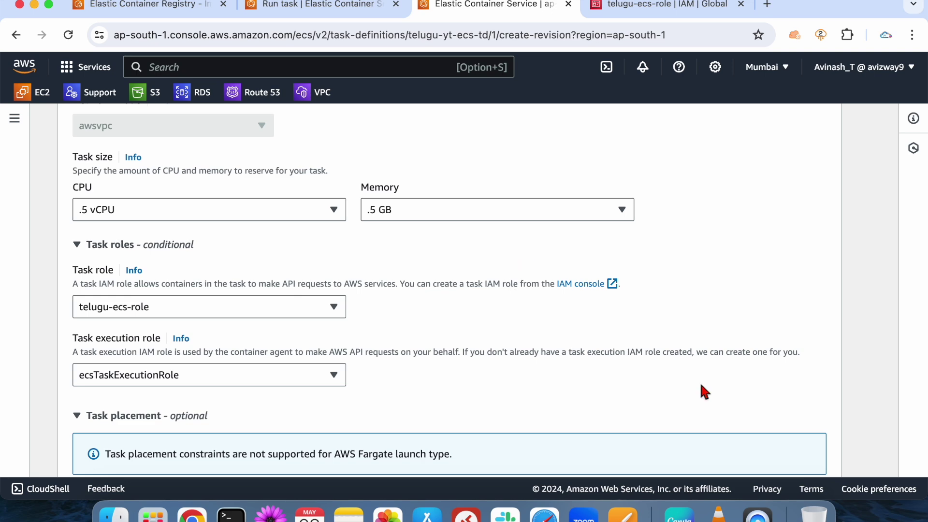
pyautogui.scroll(-20, 702, 387)
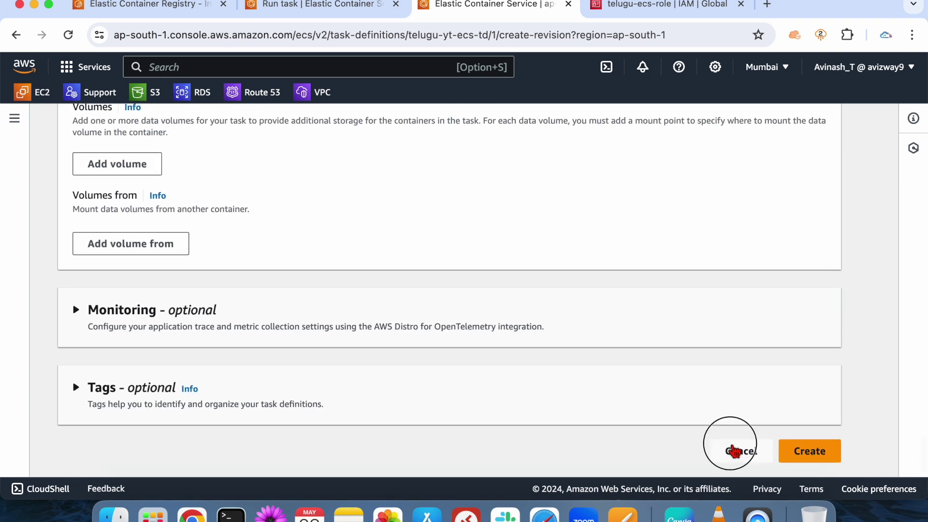
pyautogui.click(734, 450)
pyautogui.click(309, 6)
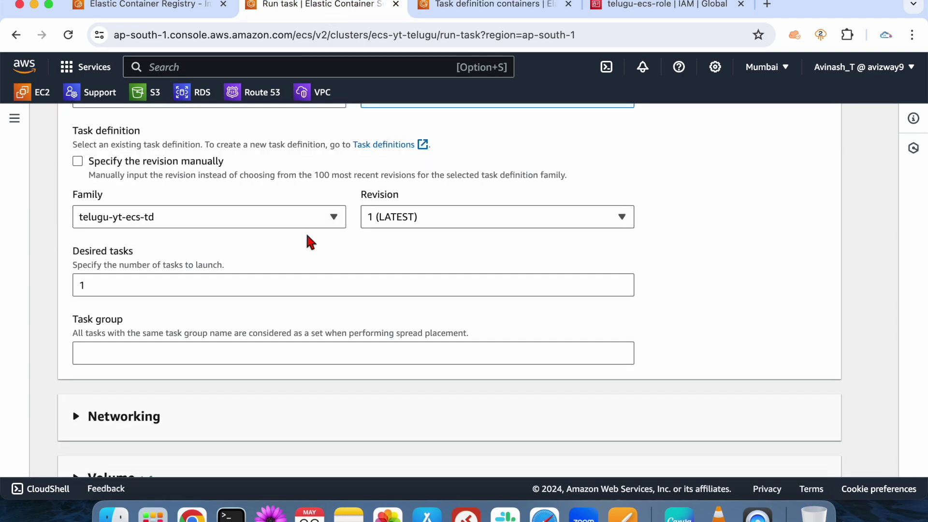
# Choose revision 1 (LATEST) of the task definition and set the number of desired tasks to 2.
pyautogui.click(414, 217)
pyautogui.click(409, 266)
pyautogui.moveTo(97, 285); pyautogui.dragTo(75, 287)
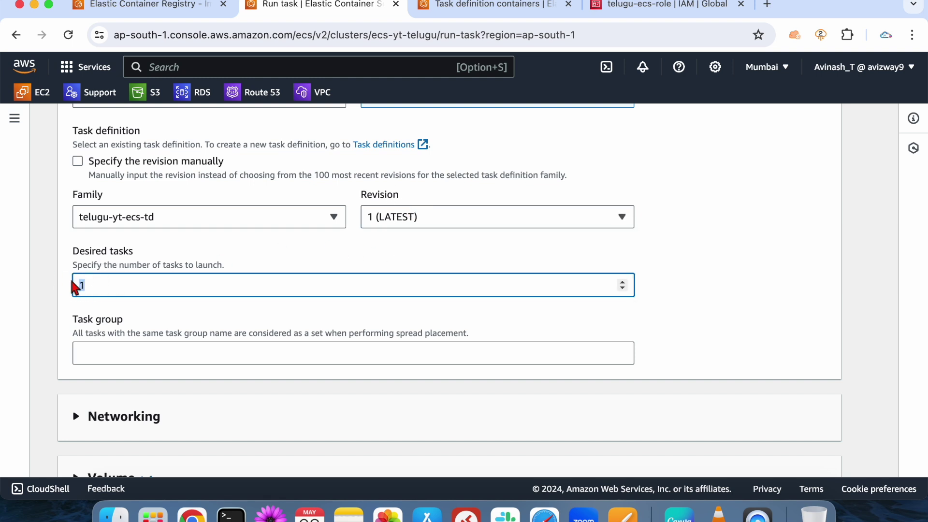
pyautogui.click(268, 258)
pyautogui.click(149, 286)
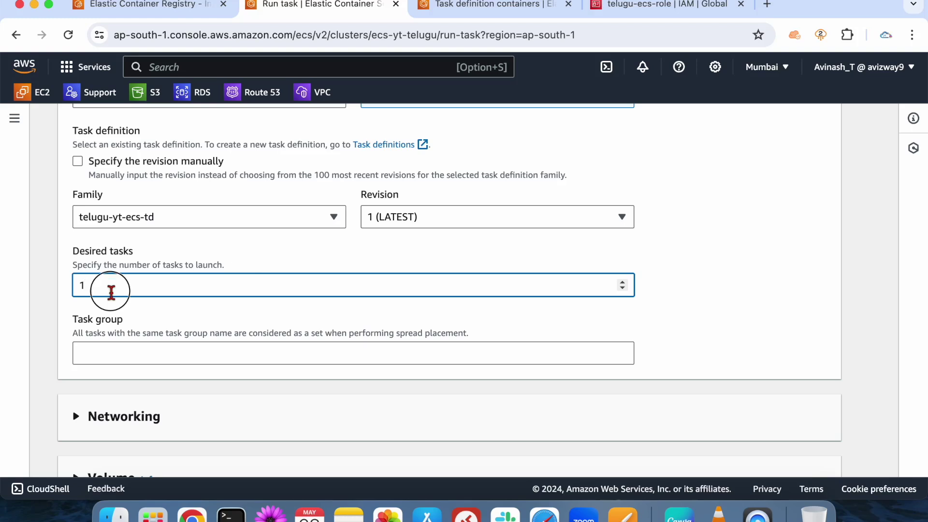
pyautogui.press('BackSpace')
pyautogui.write('2')
pyautogui.click(237, 254)
# Examine the task group field and its suggestions, leaving it blank.
pyautogui.scroll(-2, 237, 255)
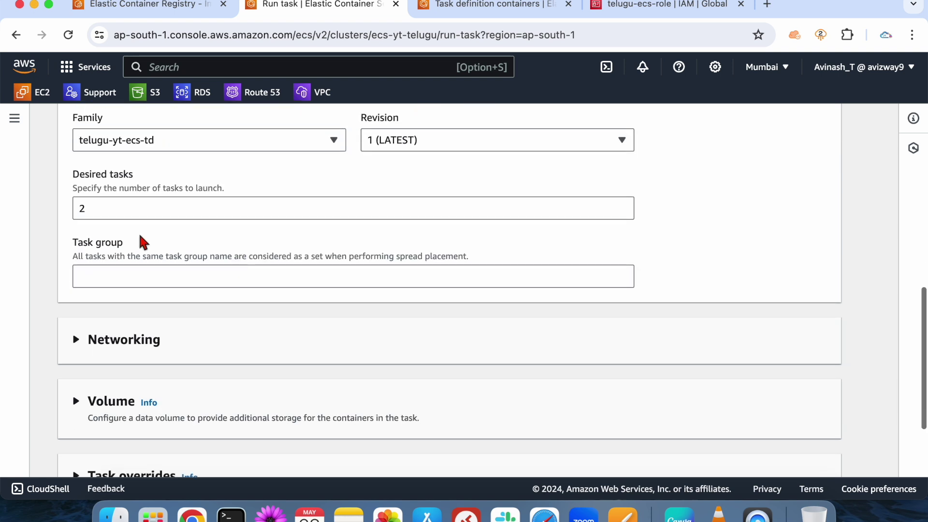
pyautogui.click(161, 274)
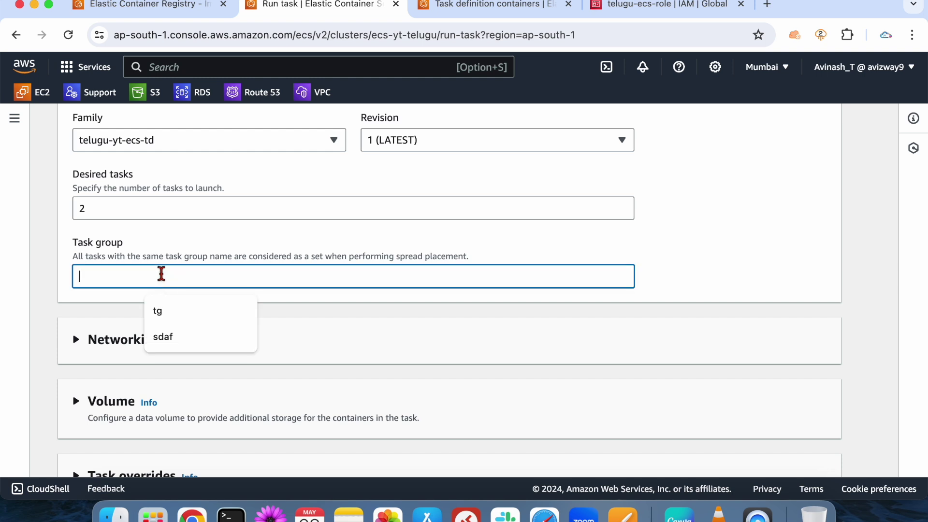
pyautogui.click(232, 254)
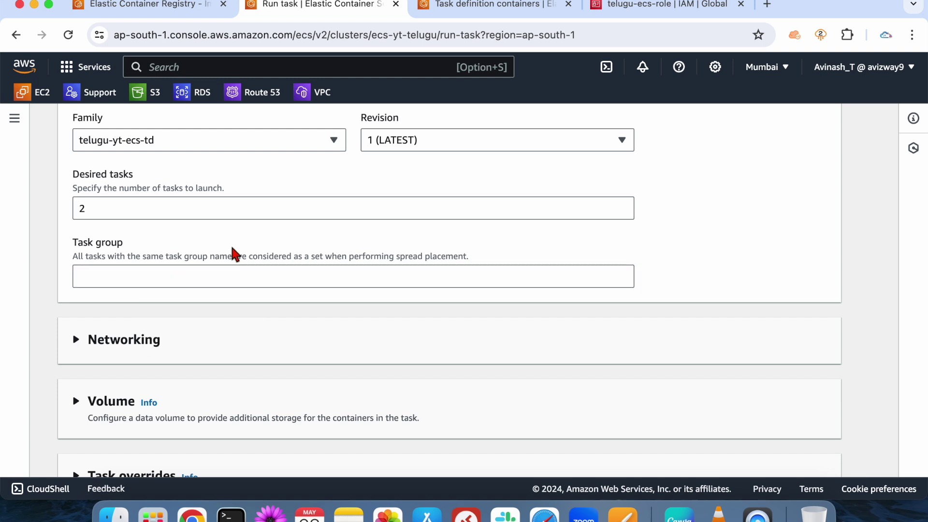
pyautogui.click(191, 274)
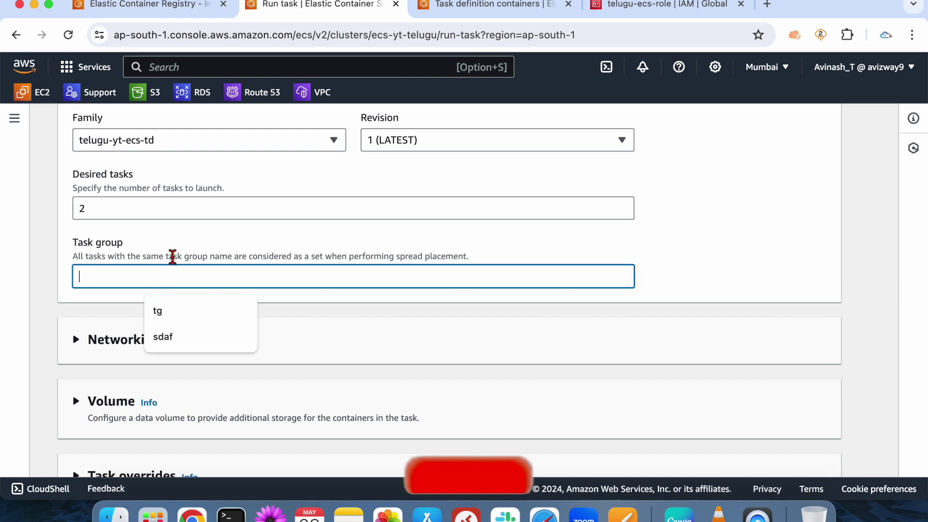
pyautogui.click(125, 207)
pyautogui.click(211, 257)
# Expand the networking section and check the VPC choices, keeping the default VPC.
pyautogui.scroll(-3, 211, 256)
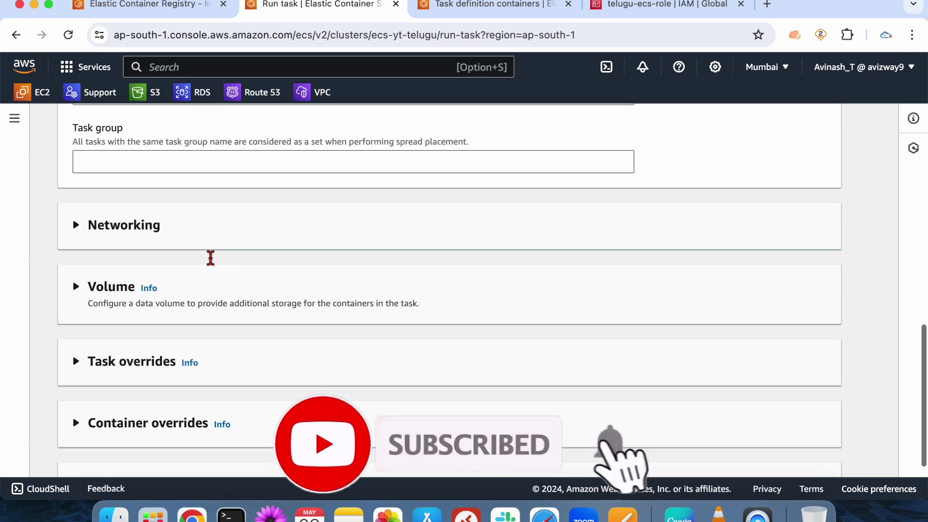
pyautogui.click(129, 237)
pyautogui.scroll(-2, 176, 225)
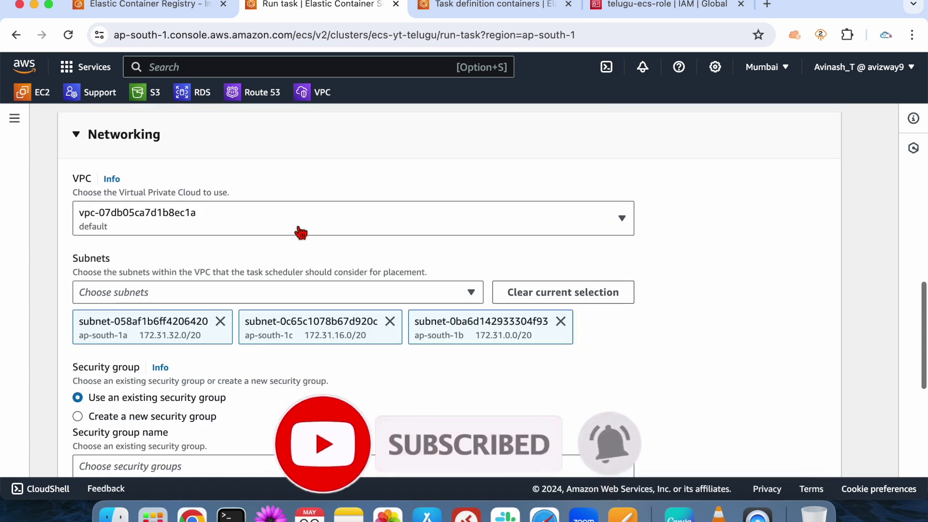
pyautogui.click(272, 217)
pyautogui.click(272, 218)
# Replace the default security group with a new one, using ecs-sg as both its name and description.
pyautogui.scroll(-5, 271, 213)
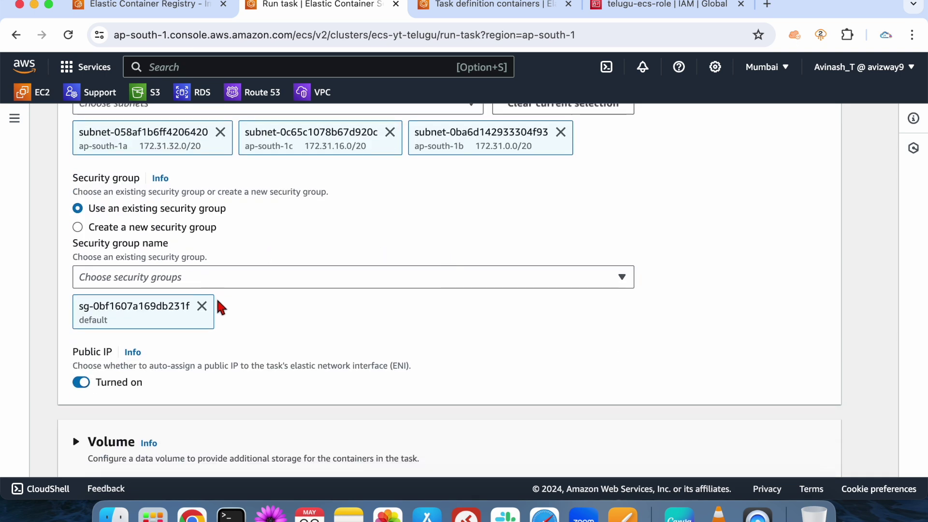
pyautogui.click(201, 310)
pyautogui.click(154, 227)
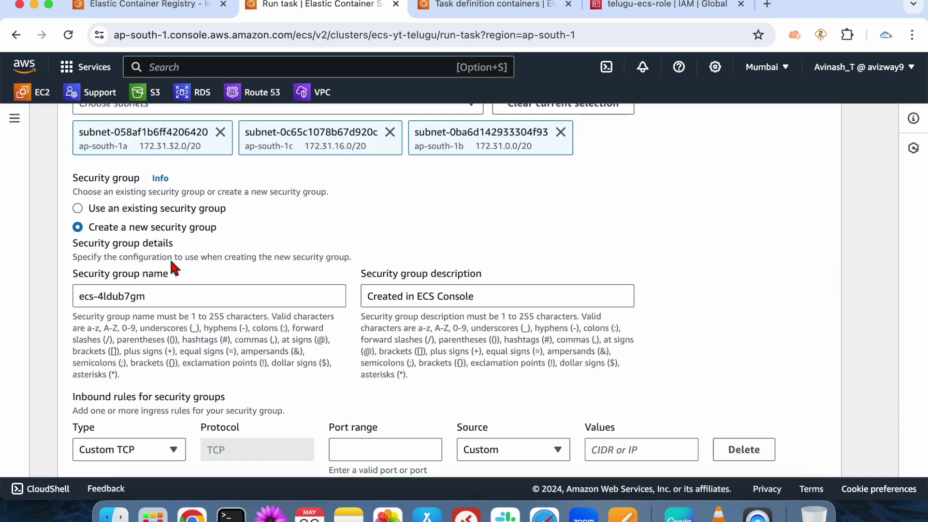
pyautogui.moveTo(184, 297); pyautogui.dragTo(77, 296)
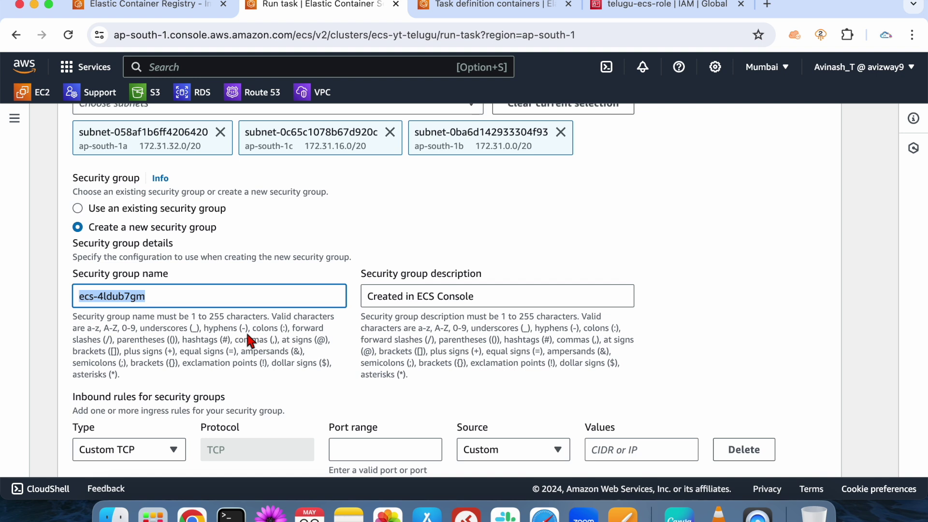
pyautogui.write('ecs-')
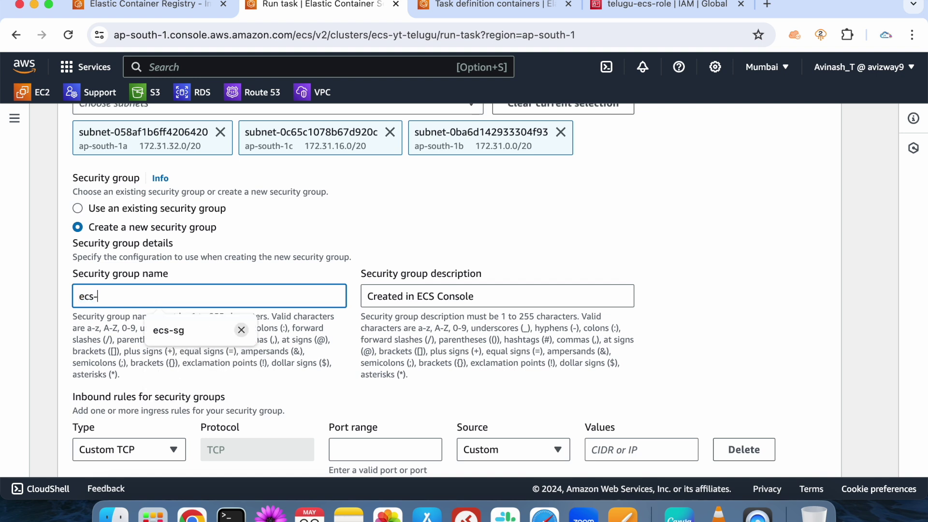
pyautogui.write('sg')
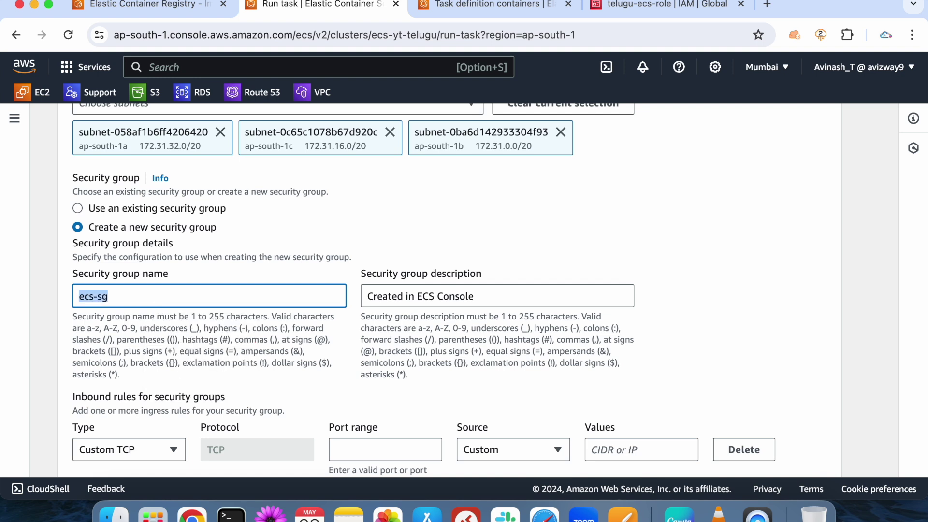
pyautogui.press('Tab')
pyautogui.write('ecs-sg')
# Configure the new security group's inbound Custom TCP rule with port range 80 and source Anywhere.
pyautogui.scroll(-3, 447, 360)
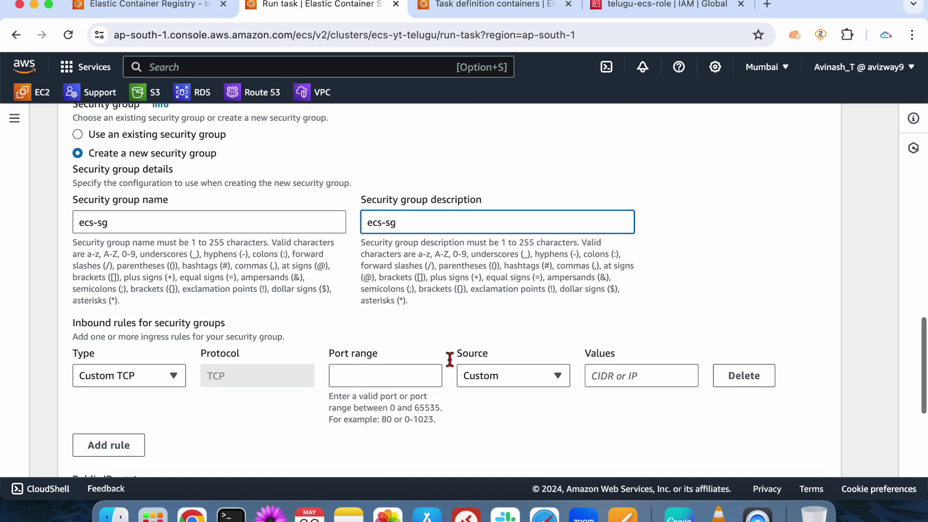
pyautogui.click(367, 343)
pyautogui.write('80')
pyautogui.click(549, 341)
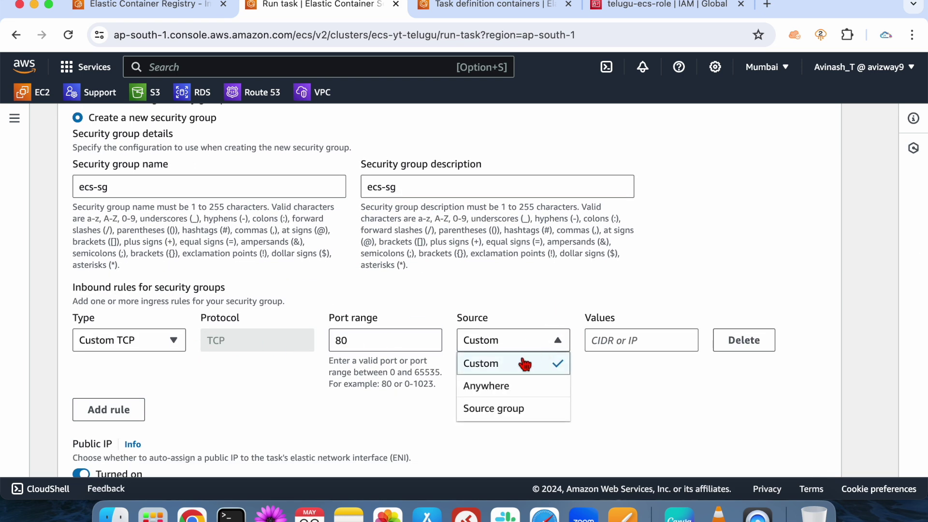
pyautogui.click(516, 387)
# Check the public IP auto-assignment setting for the task's elastic network interface.
pyautogui.scroll(-3, 505, 398)
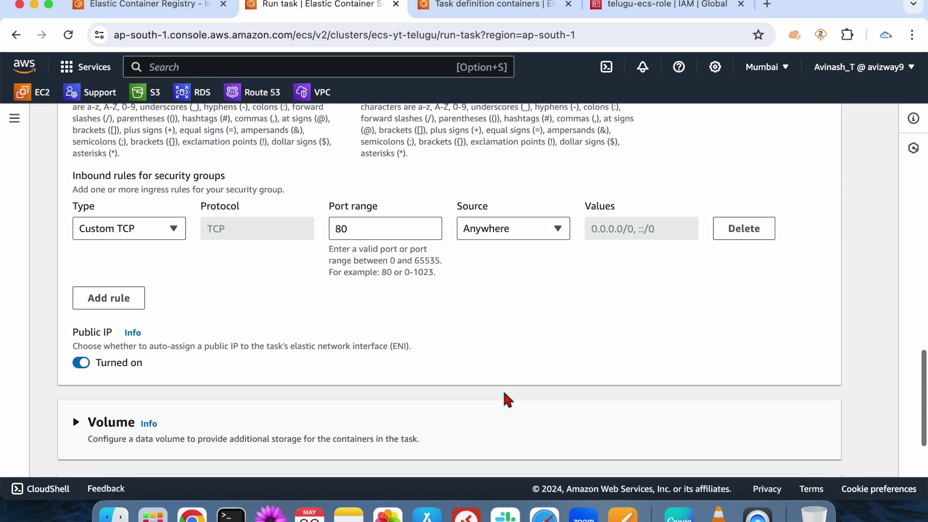
pyautogui.moveTo(179, 369); pyautogui.dragTo(80, 346)
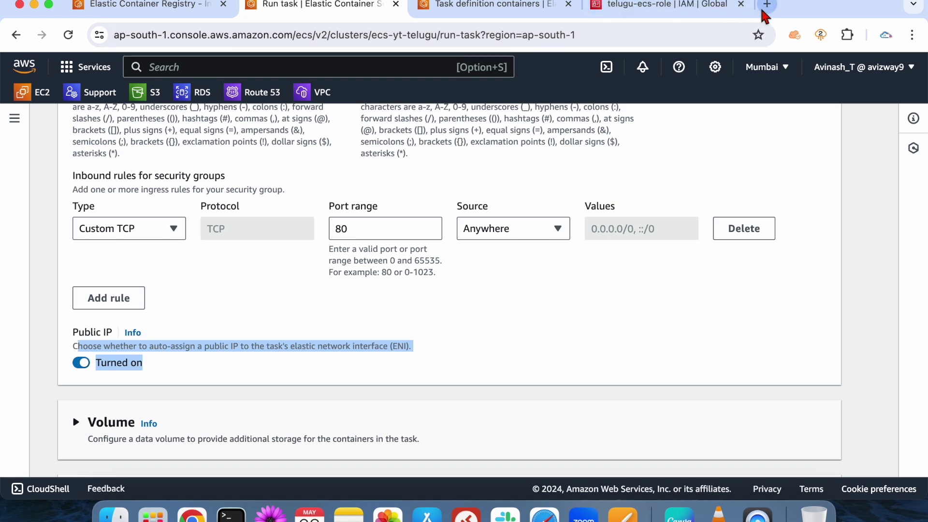
pyautogui.click(428, 372)
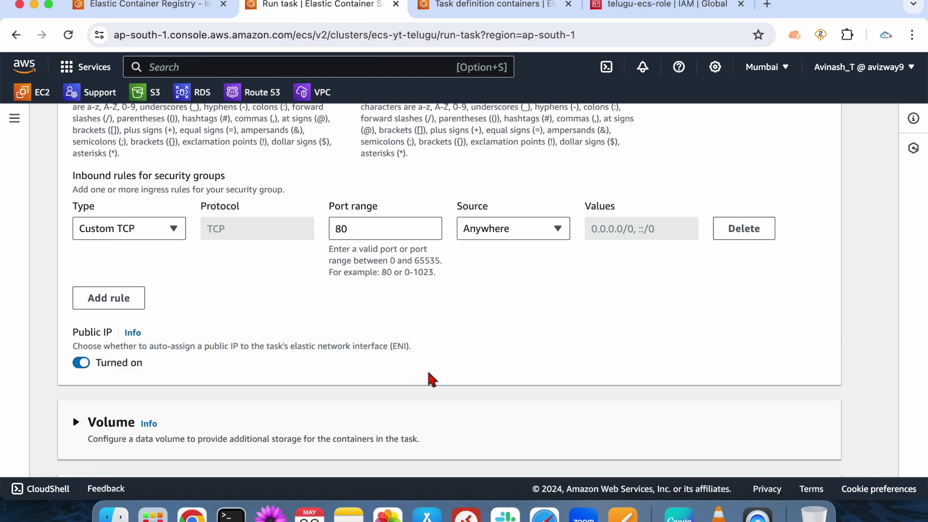
pyautogui.tripleClick(163, 375)
pyautogui.click(206, 375)
# Expand the volume section to look over its options, and collapse it again.
pyautogui.scroll(-2, 191, 373)
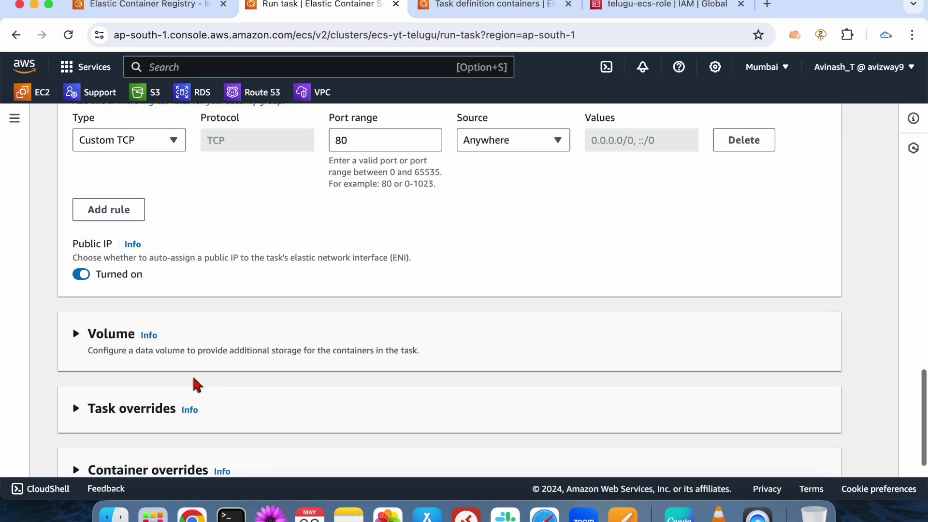
pyautogui.scroll(-1, 74, 343)
pyautogui.click(92, 292)
pyautogui.scroll(-1, 95, 290)
pyautogui.scroll(-1, 95, 290)
pyautogui.click(99, 161)
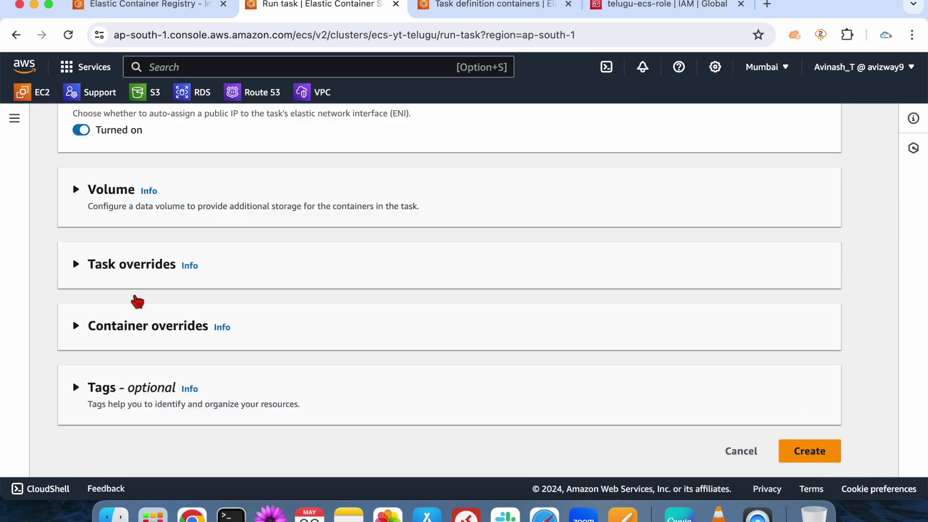
# Examine the current roles and role override options in the task overrides section, and collapse it.
pyautogui.click(126, 266)
pyautogui.scroll(-3, 124, 263)
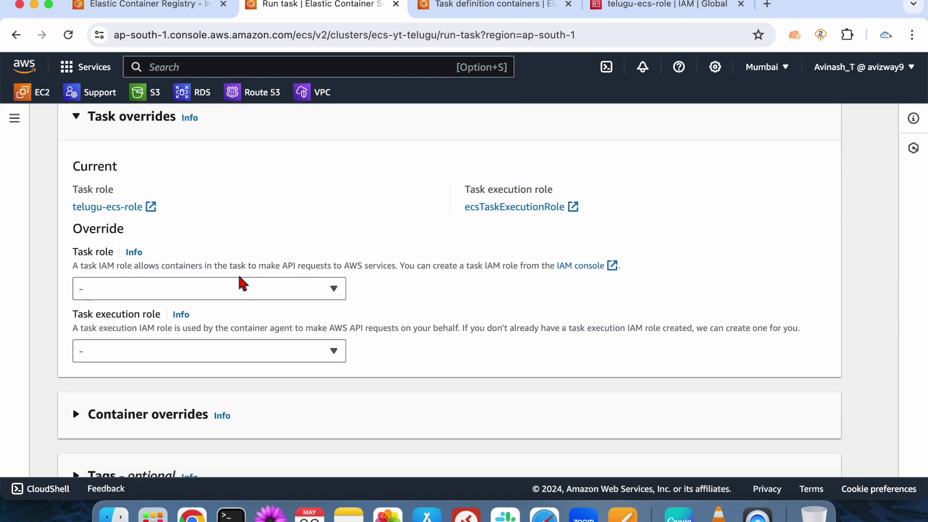
pyautogui.scroll(1, 370, 268)
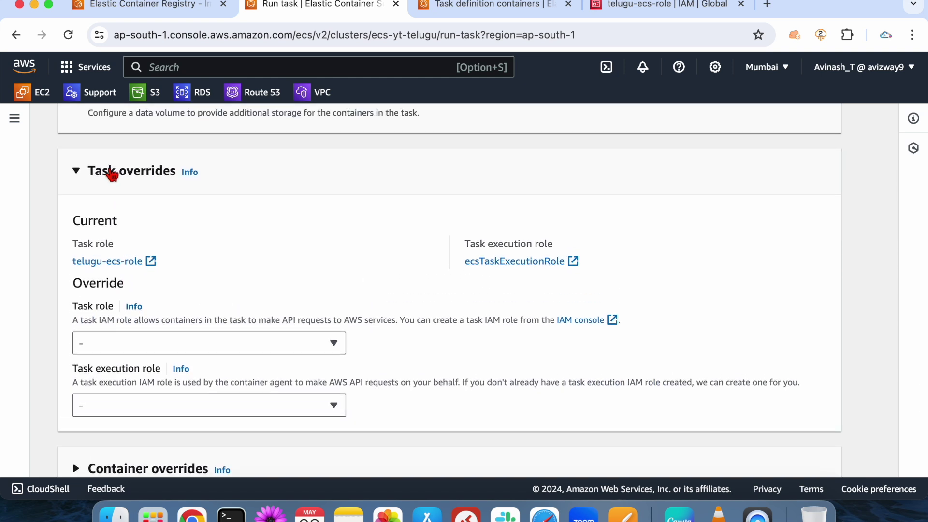
pyautogui.click(111, 174)
# Examine the command, environment variable and environment file overrides for the customnginx container, and collapse the container overrides section.
pyautogui.click(144, 335)
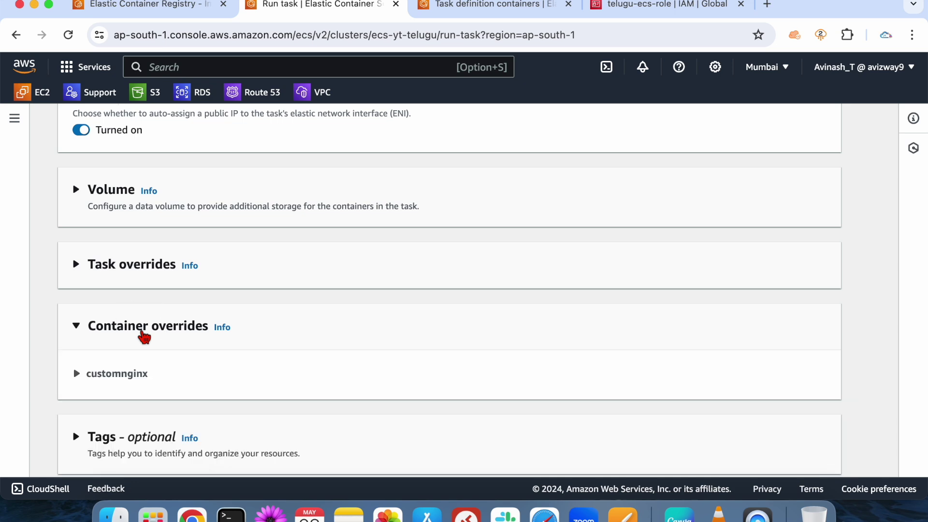
pyautogui.scroll(-1, 144, 319)
pyautogui.click(124, 323)
pyautogui.scroll(-2, 124, 319)
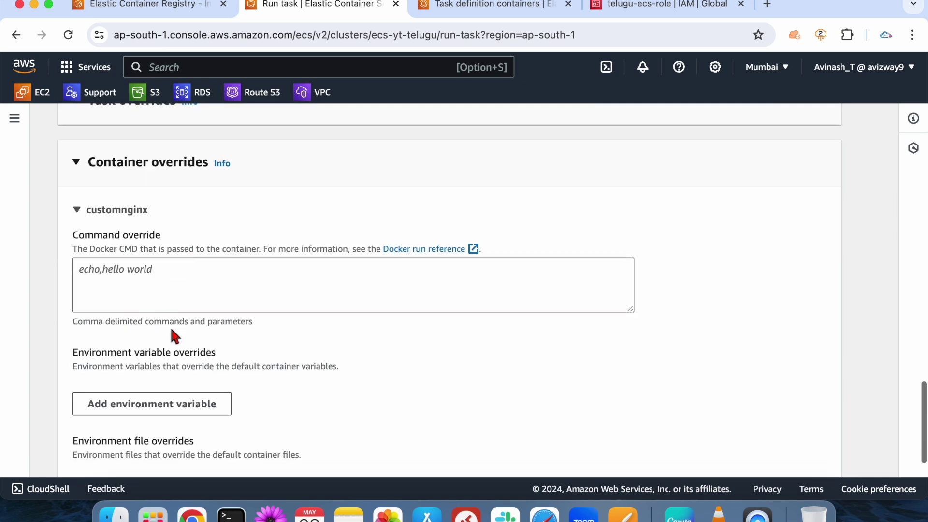
pyautogui.click(151, 294)
pyautogui.scroll(-2, 164, 299)
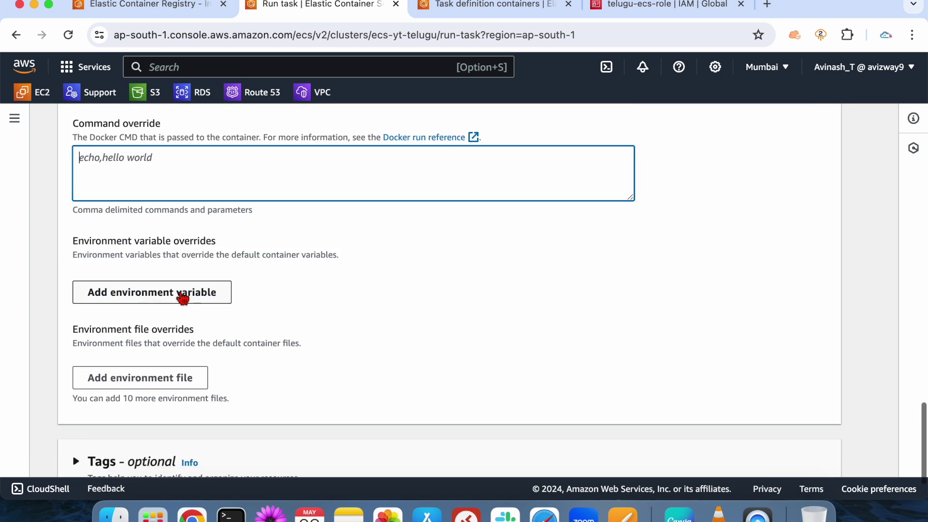
pyautogui.scroll(2, 155, 400)
pyautogui.click(109, 234)
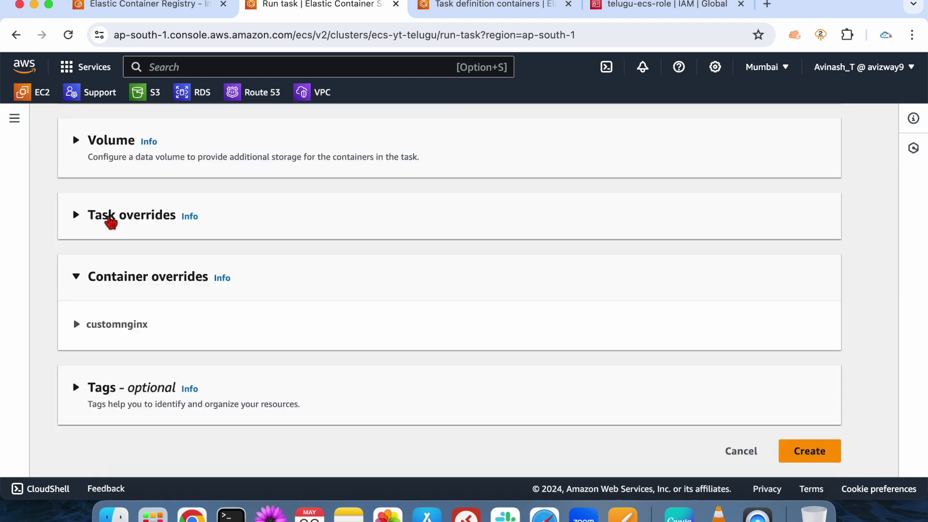
pyautogui.click(121, 275)
# Review the form's desired tasks, VPC, subnets, security group and inbound rule settings.
pyautogui.scroll(10, 199, 345)
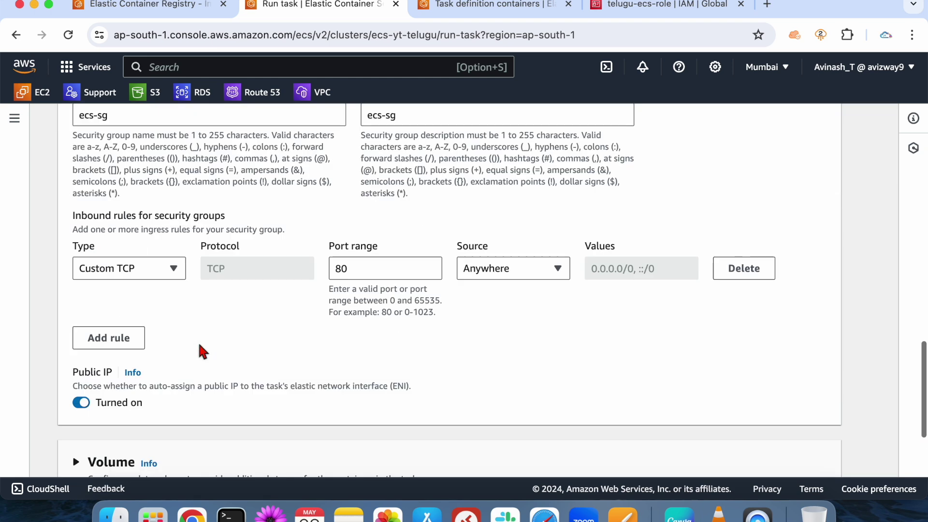
pyautogui.scroll(4, 200, 345)
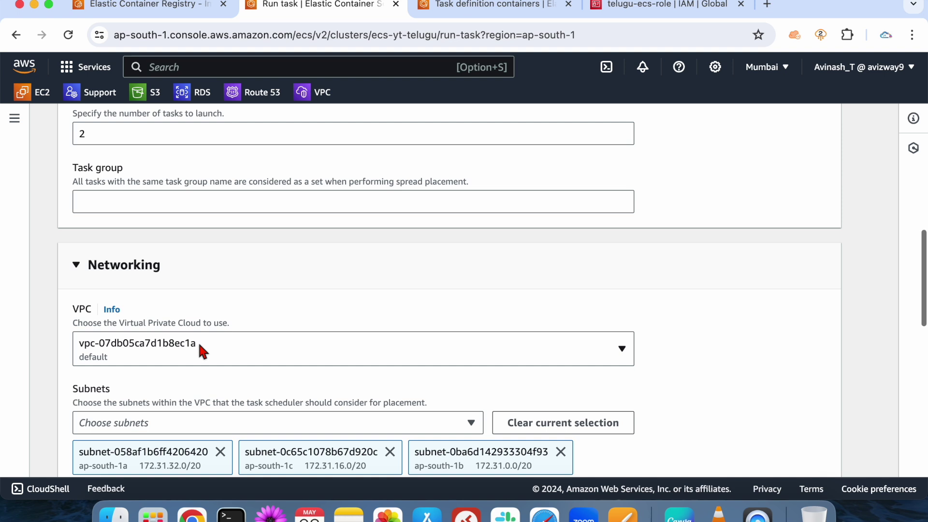
pyautogui.click(150, 279)
pyautogui.click(150, 279)
pyautogui.scroll(-4, 144, 357)
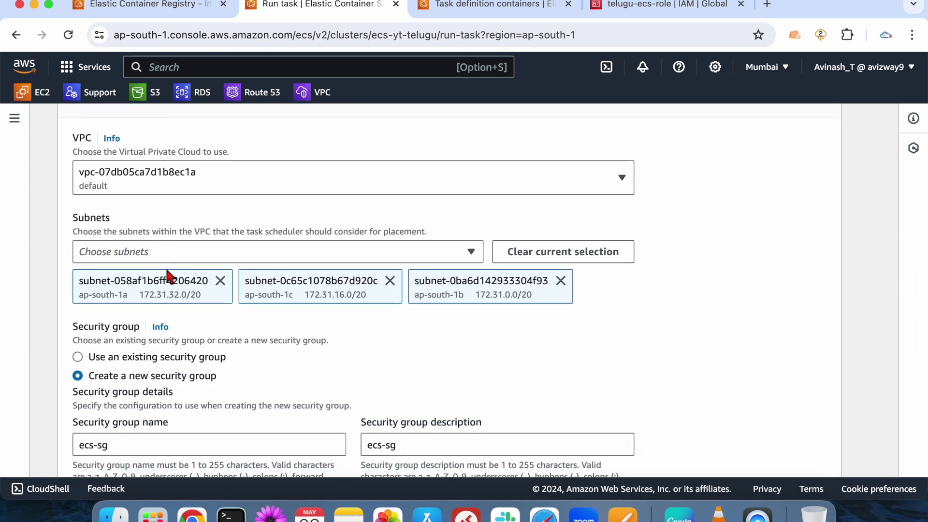
pyautogui.scroll(-3, 160, 271)
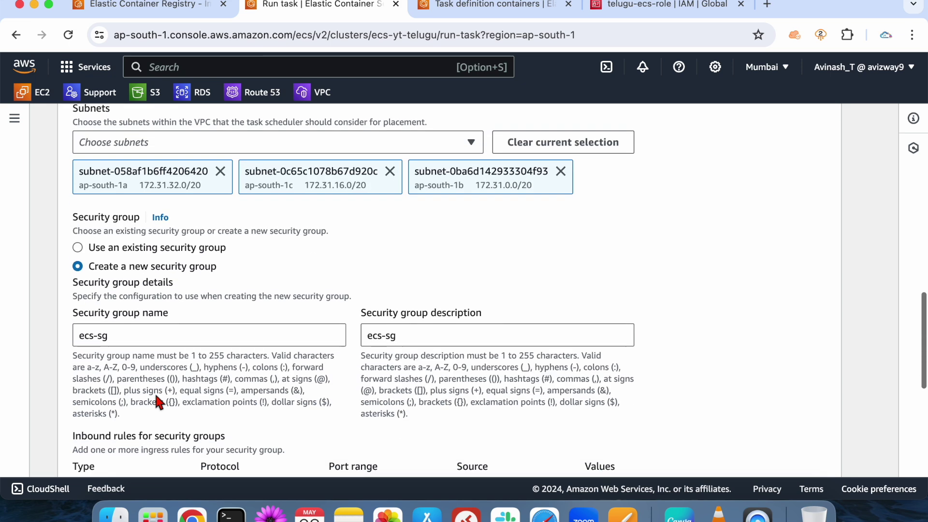
pyautogui.scroll(-3, 237, 299)
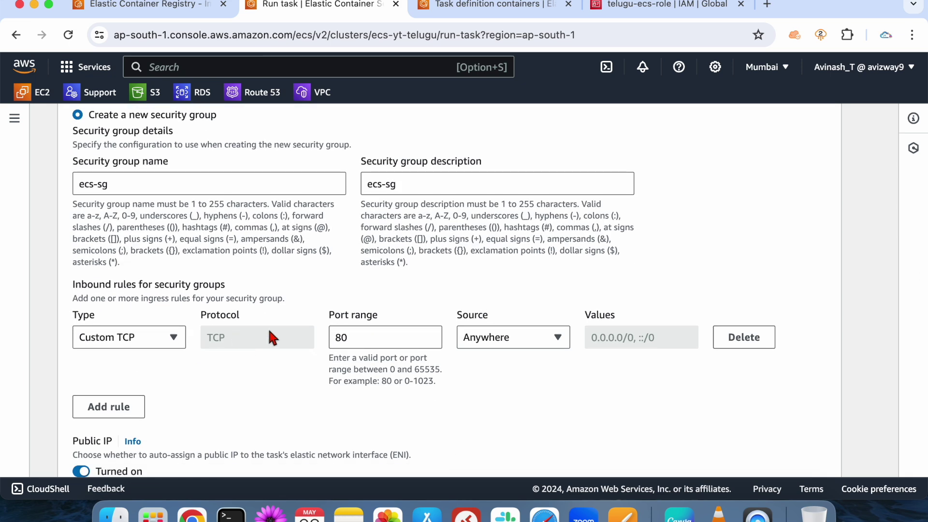
# Try to create the two tasks with the new security group named ecs-sg.
pyautogui.scroll(-4, 517, 335)
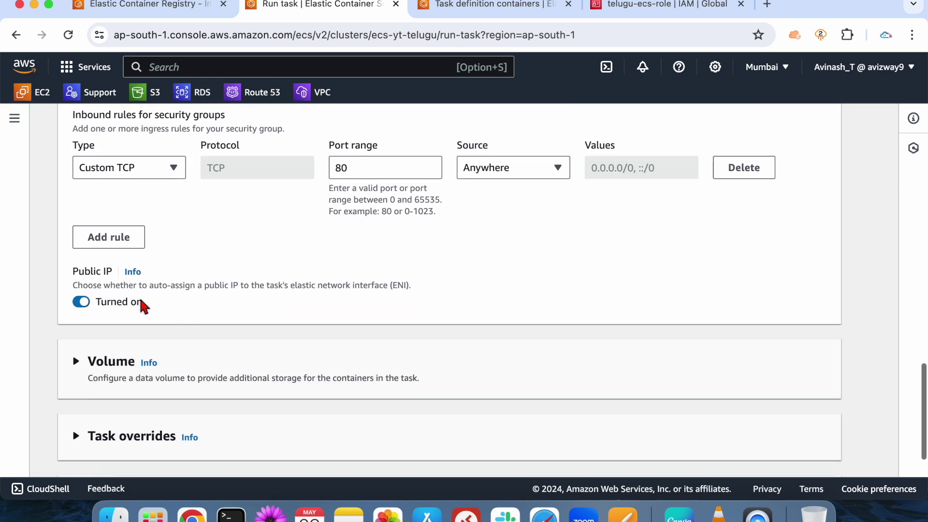
pyautogui.scroll(-4, 260, 339)
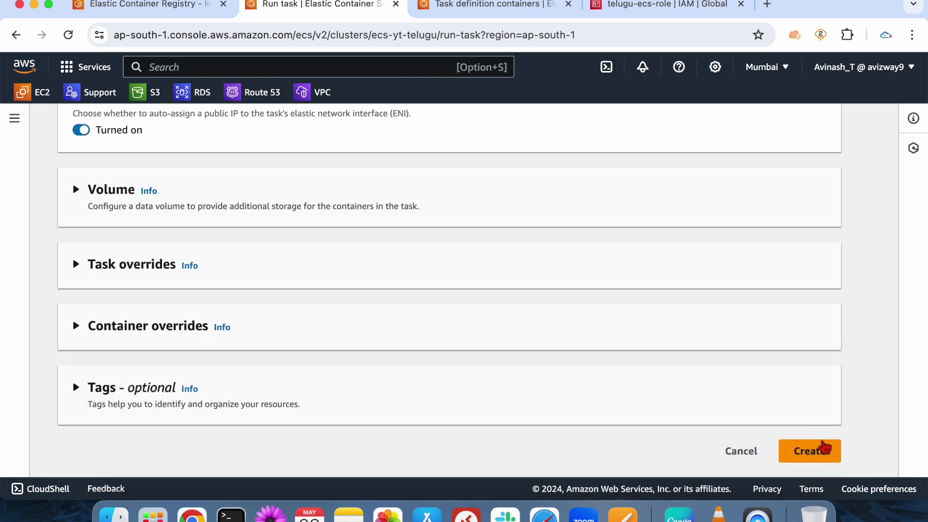
pyautogui.click(799, 453)
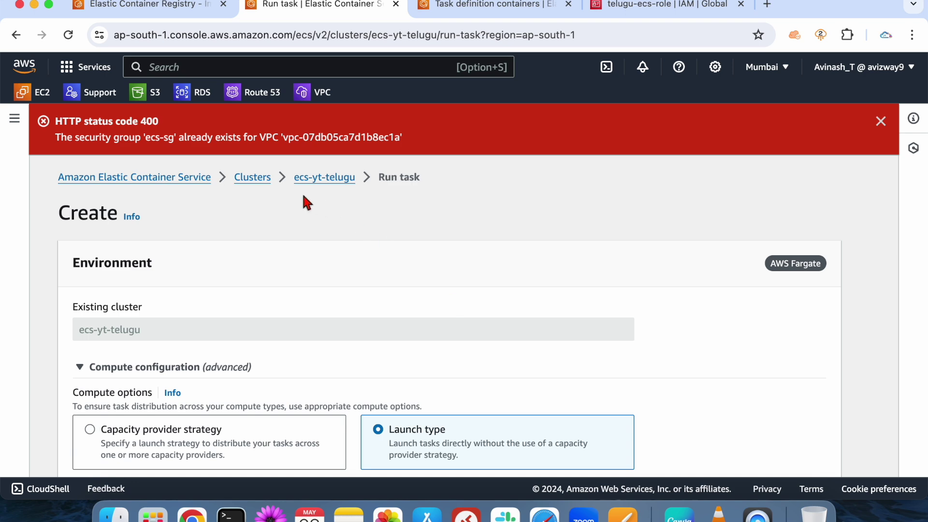
# Rename the new security group as ecs-telugu-sg and create the tasks.
pyautogui.scroll(-15, 612, 358)
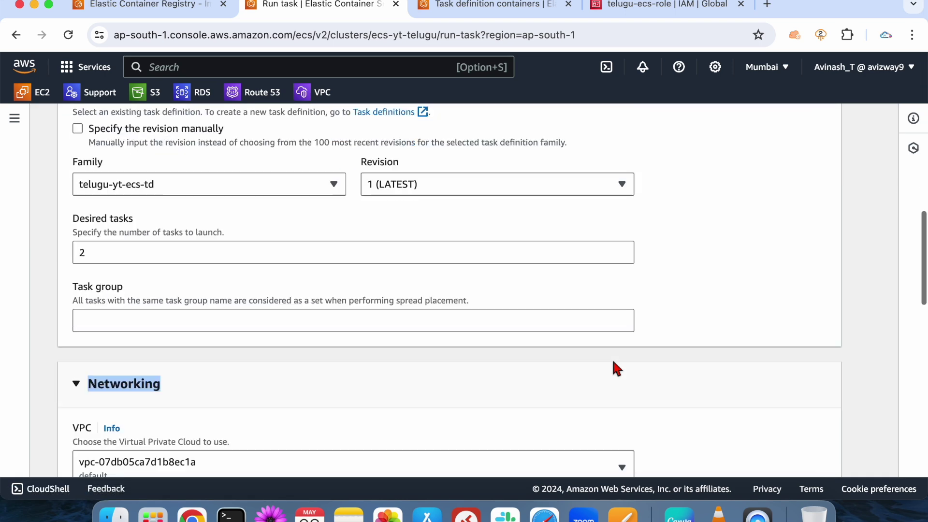
pyautogui.scroll(-5, 612, 358)
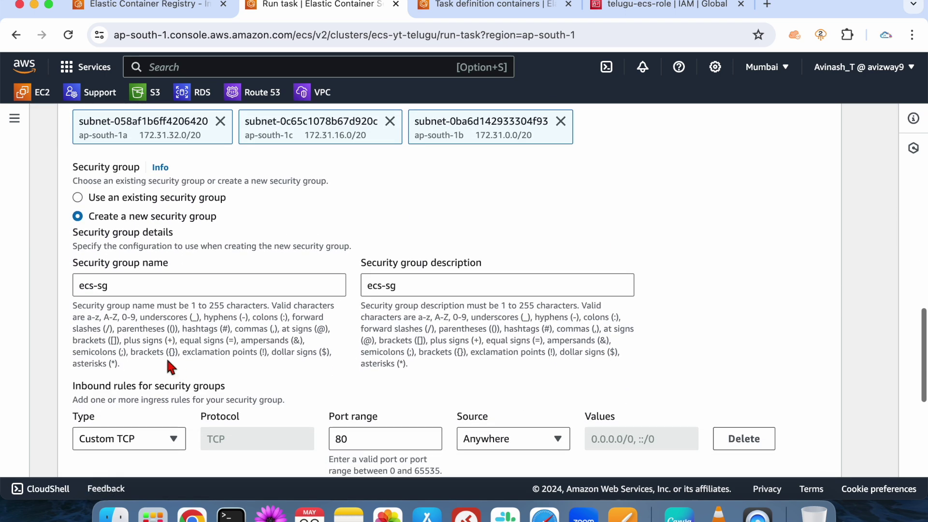
pyautogui.click(146, 285)
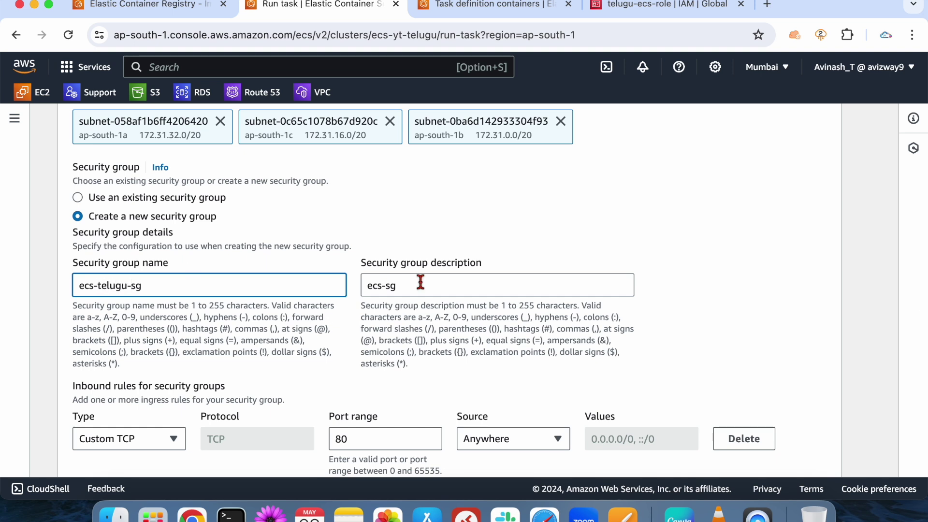
pyautogui.click(718, 314)
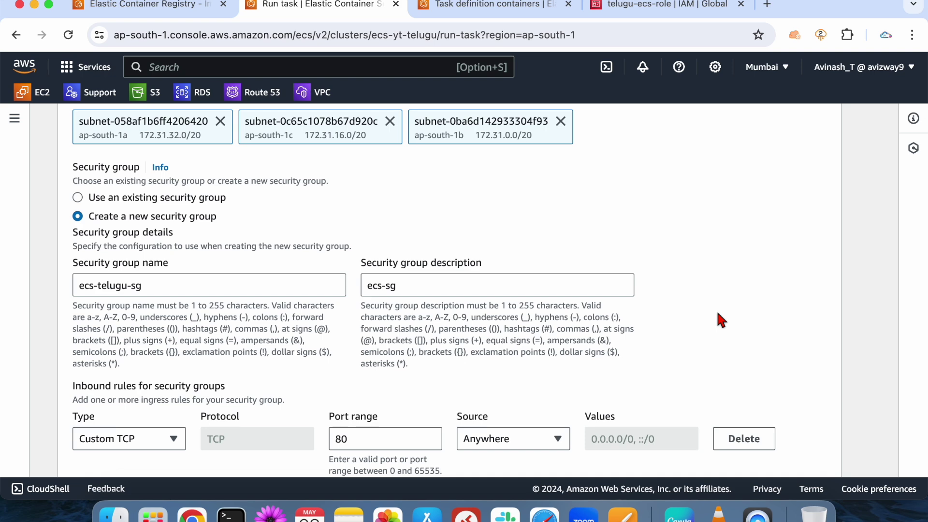
pyautogui.scroll(-10, 718, 319)
pyautogui.click(804, 450)
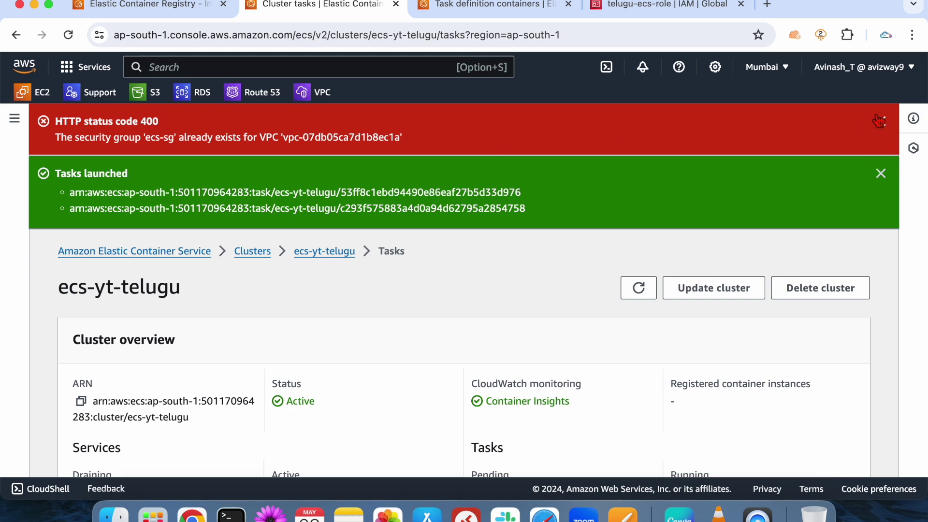
# Dismiss the security group error and check the last status of both tasks in the cluster's task list.
pyautogui.click(880, 118)
pyautogui.scroll(-5, 407, 250)
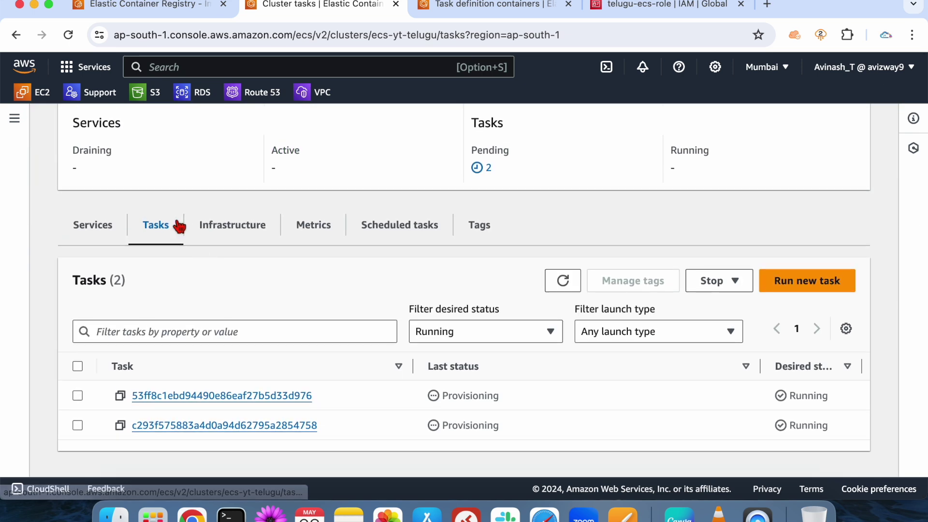
pyautogui.doubleClick(477, 395)
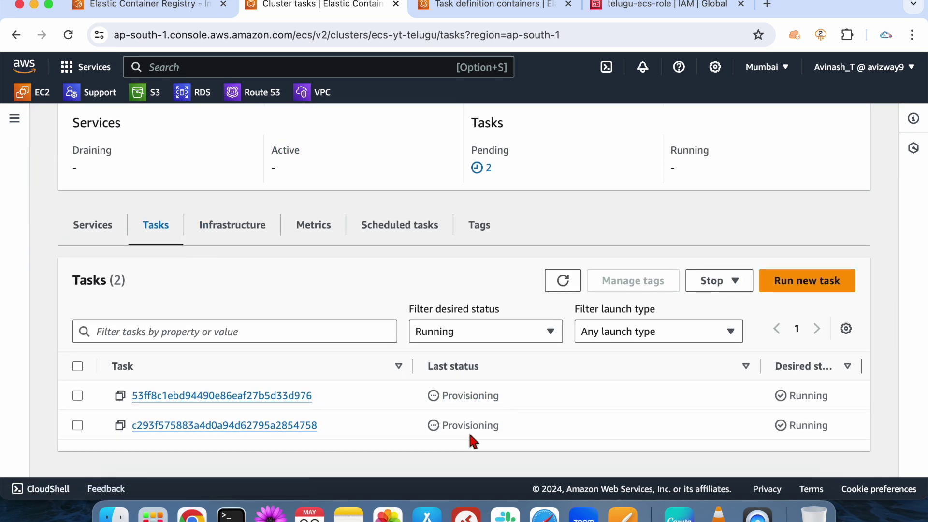
pyautogui.doubleClick(468, 428)
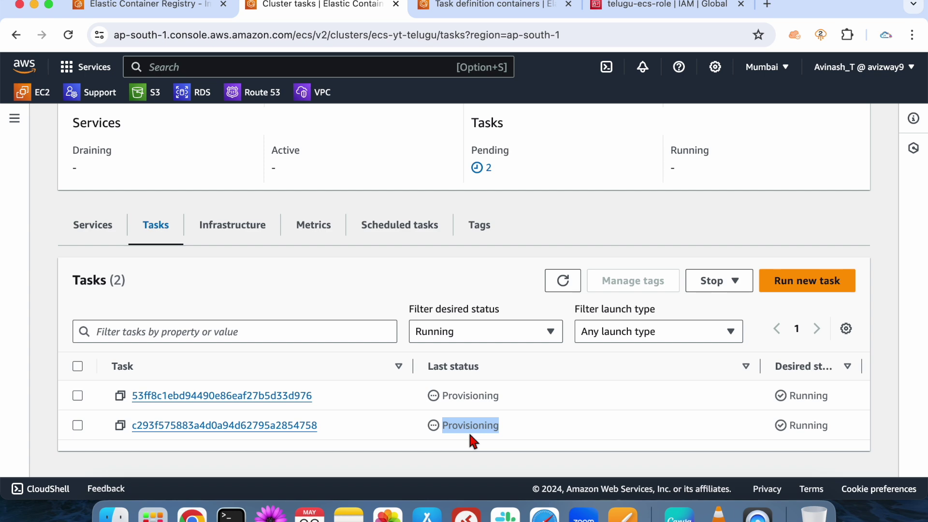
# Open the first listed task in a separate tab and the second in the current one, and check the second task's public IP.
pyautogui.keyDown('super'); pyautogui.click(226, 398); pyautogui.keyUp('super')
pyautogui.click(242, 427)
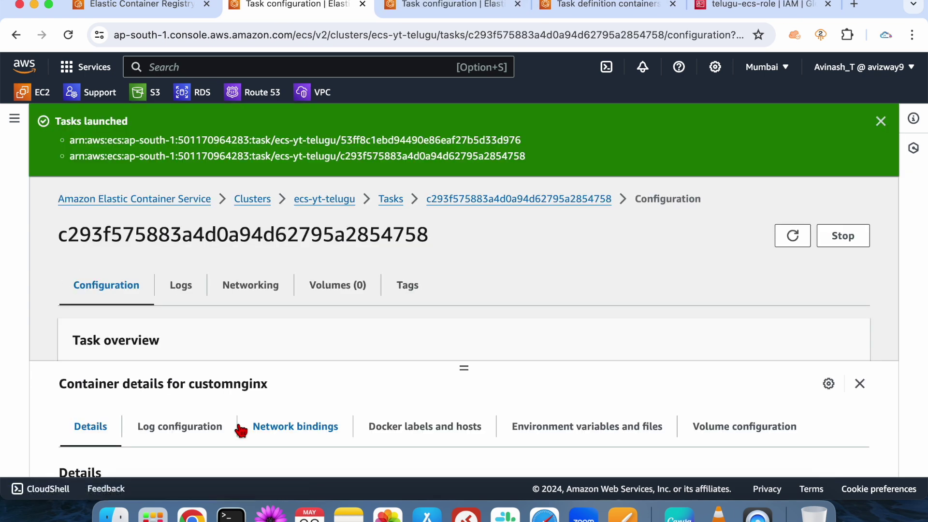
pyautogui.scroll(-4, 439, 319)
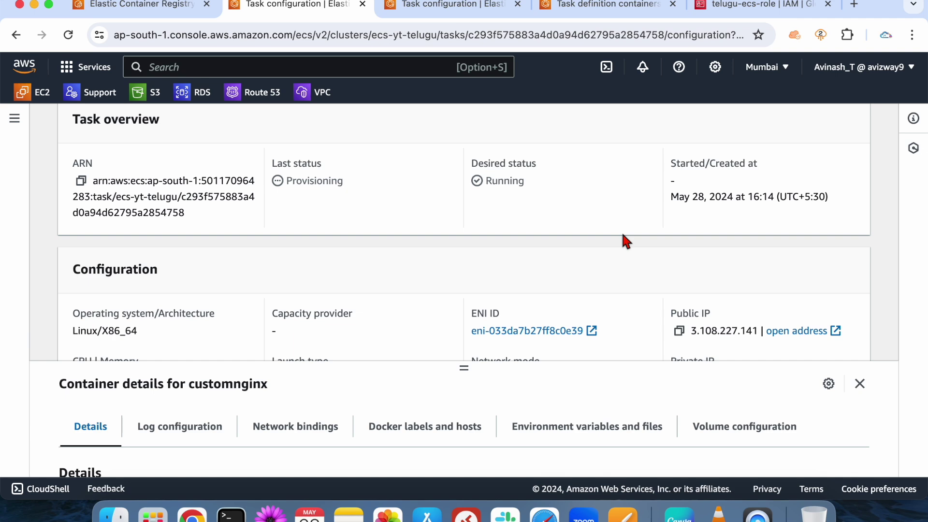
pyautogui.scroll(-2, 623, 230)
pyautogui.moveTo(696, 245); pyautogui.dragTo(757, 245)
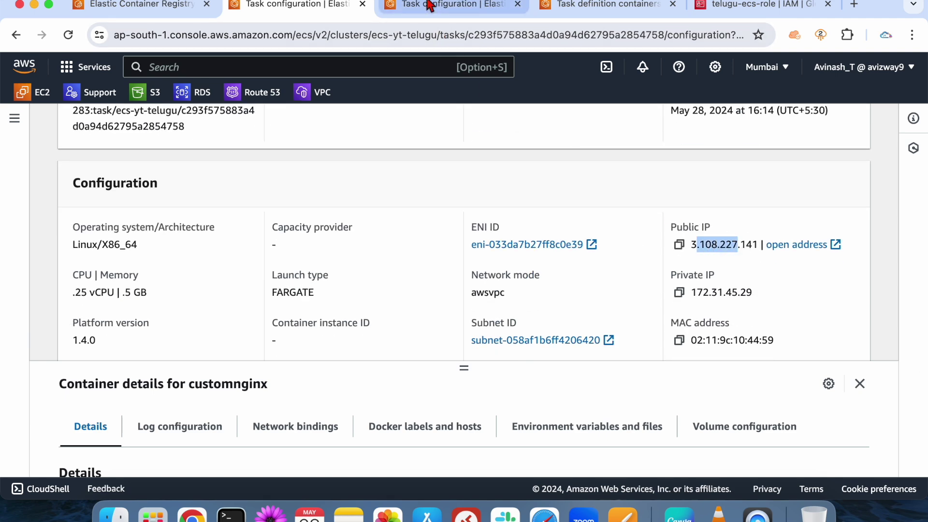
# Compare the public IP and ARN on the two task pages, and dismiss the launch notification on the second task's page.
pyautogui.hotkey('ctrl', 'Tab')
pyautogui.scroll(-3, 618, 232)
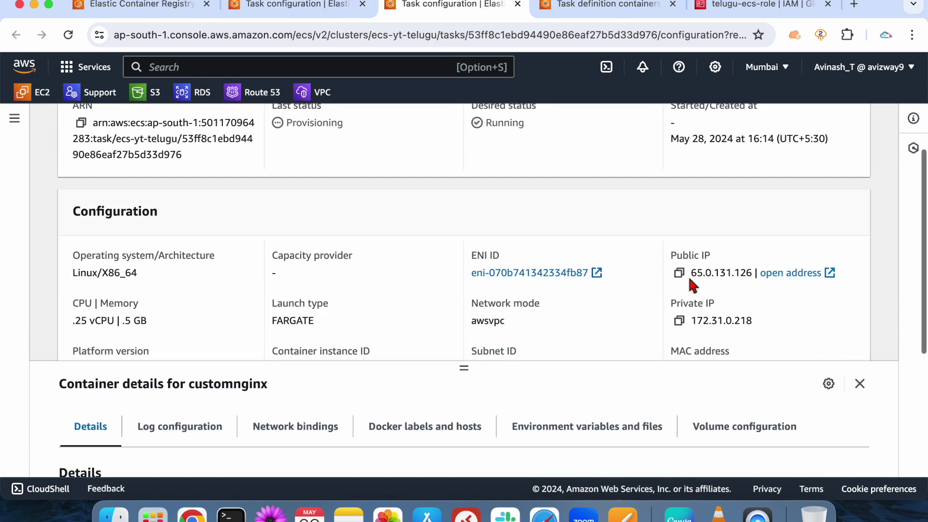
pyautogui.scroll(2, 323, 184)
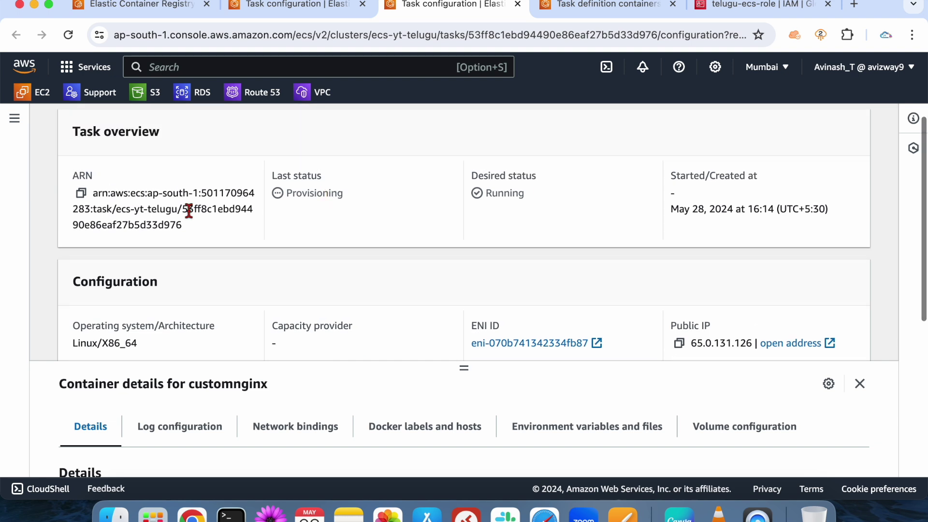
pyautogui.moveTo(183, 224)
pyautogui.mouseDown()
pyautogui.moveTo(155, 224)
pyautogui.moveTo(167, 226)
pyautogui.mouseUp()
pyautogui.click(290, 6)
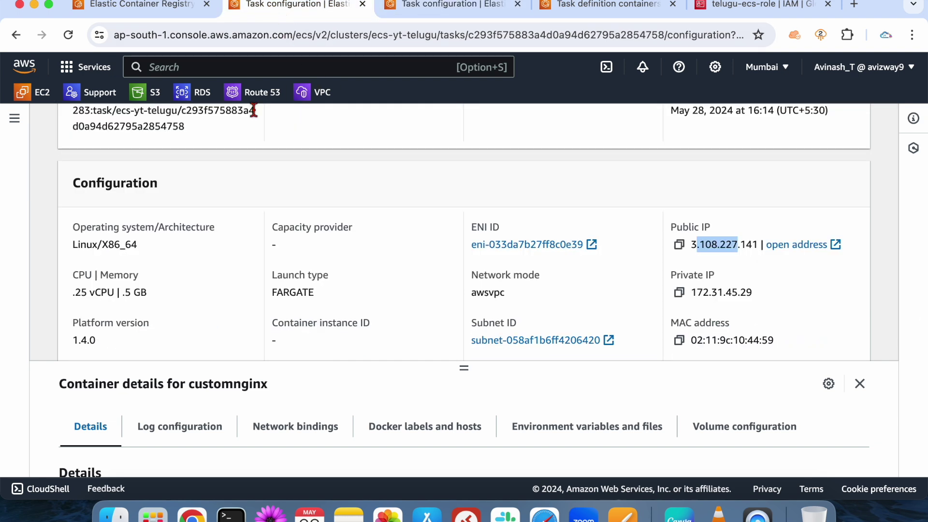
pyautogui.scroll(3, 241, 217)
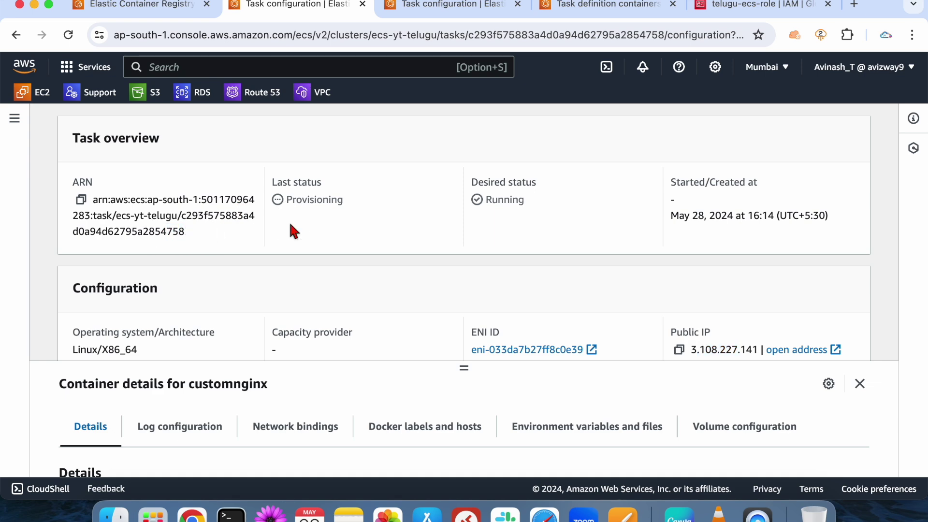
pyautogui.scroll(5, 290, 224)
pyautogui.click(880, 122)
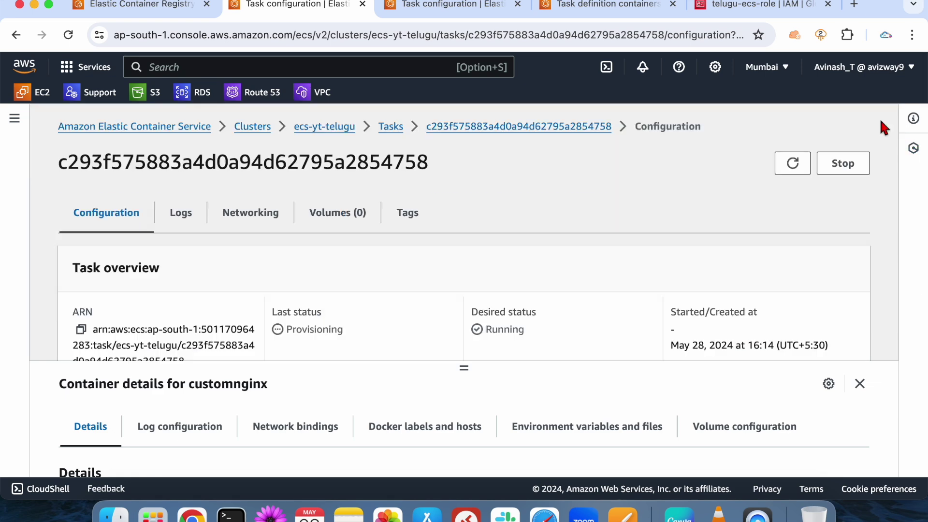
# Return to the ecs-yt-telugu cluster's task list and refresh it to check the last status of both tasks.
pyautogui.click(390, 126)
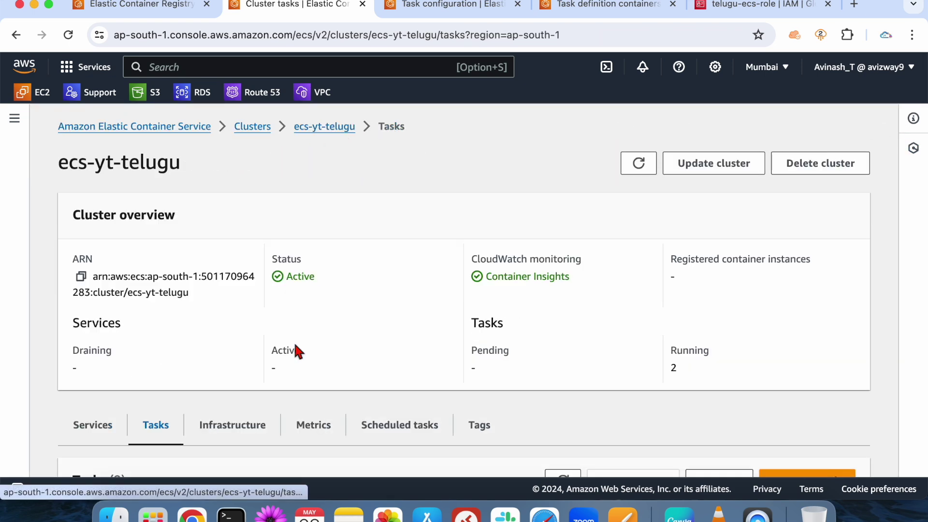
pyautogui.scroll(-5, 300, 348)
pyautogui.click(562, 280)
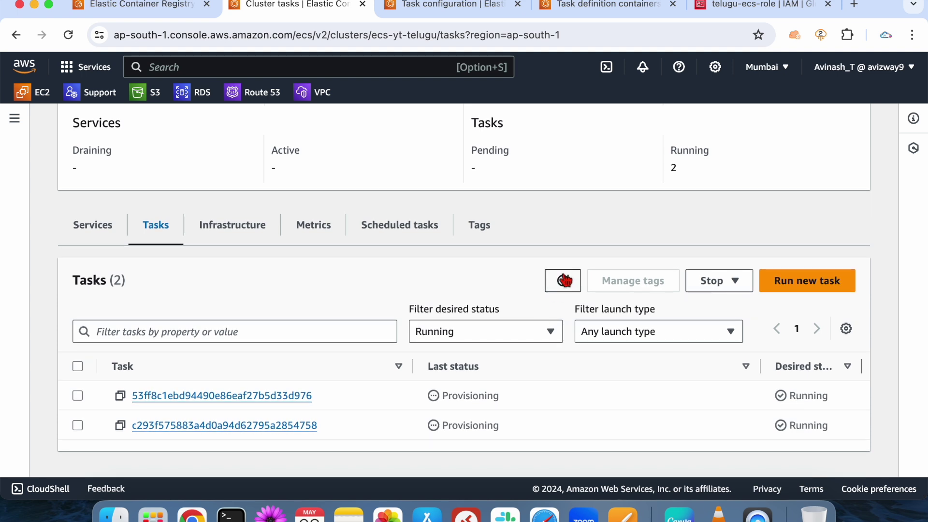
pyautogui.doubleClick(463, 425)
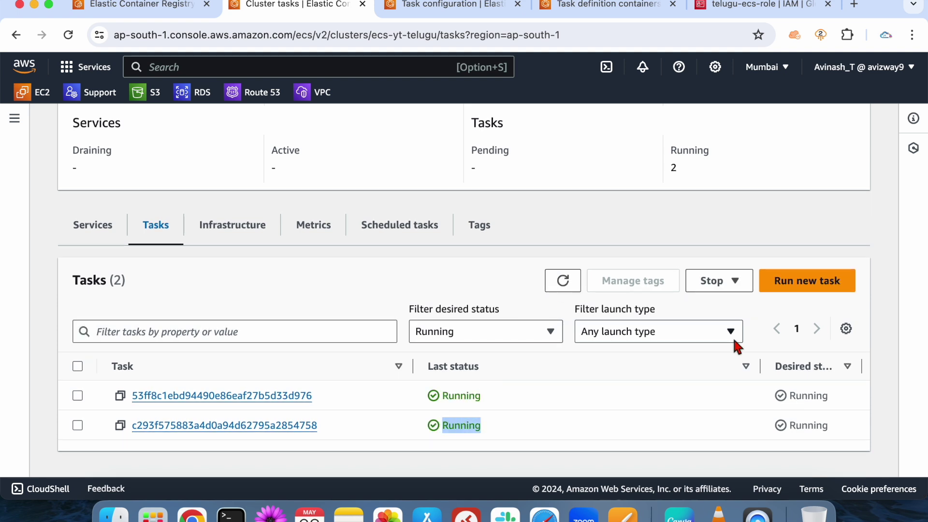
# Narrow the Last status column and compare the first task's last status with its desired status.
pyautogui.moveTo(760, 366); pyautogui.dragTo(535, 376)
pyautogui.click(588, 406)
pyautogui.doubleClick(572, 399)
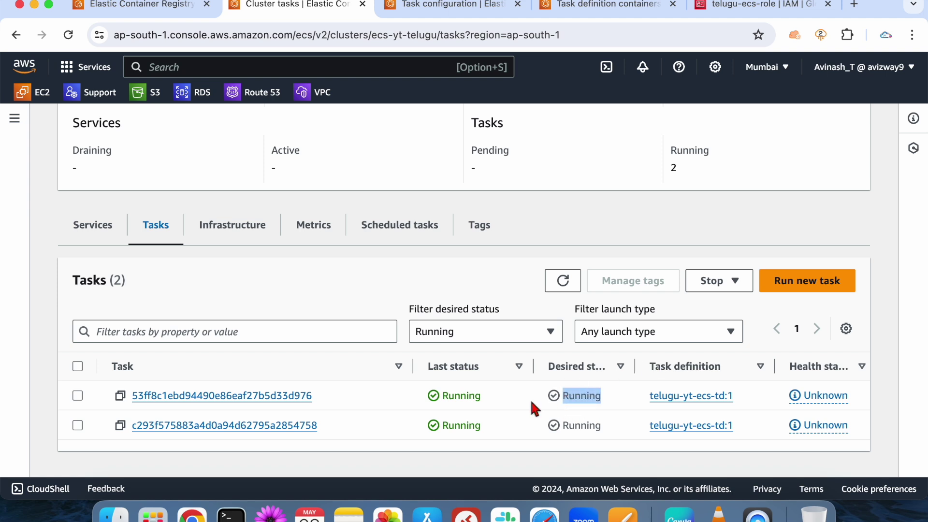
pyautogui.doubleClick(460, 399)
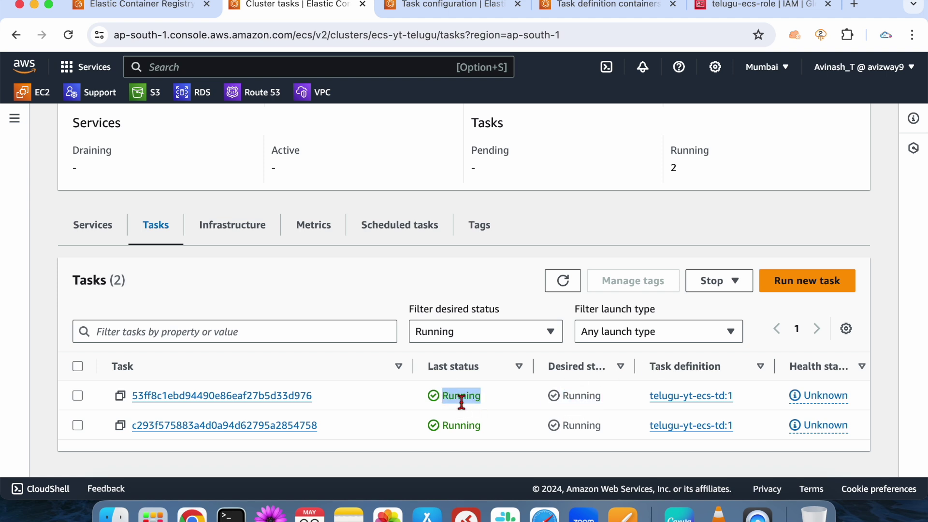
pyautogui.click(461, 401)
# Copy the first listed task's public IP from its configuration page, and load that address in a new browser tab to inspect the page.
pyautogui.click(220, 397)
pyautogui.scroll(-5, 410, 273)
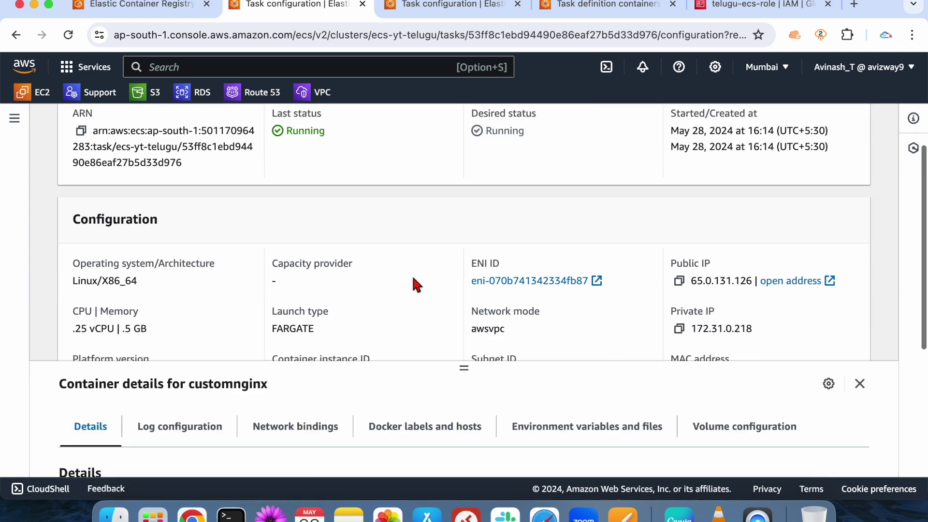
pyautogui.scroll(-2, 411, 274)
pyautogui.click(679, 236)
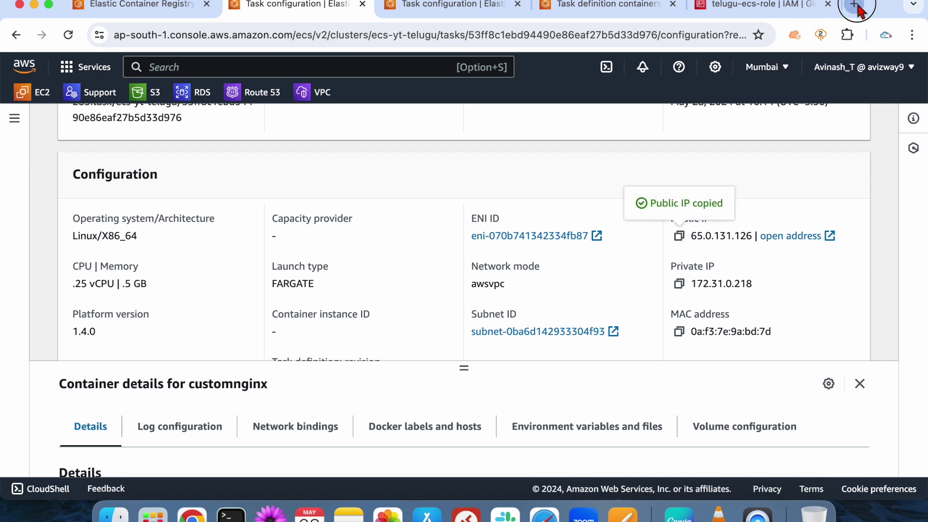
pyautogui.click(856, 6)
pyautogui.press('super+v')
pyautogui.press('Return')
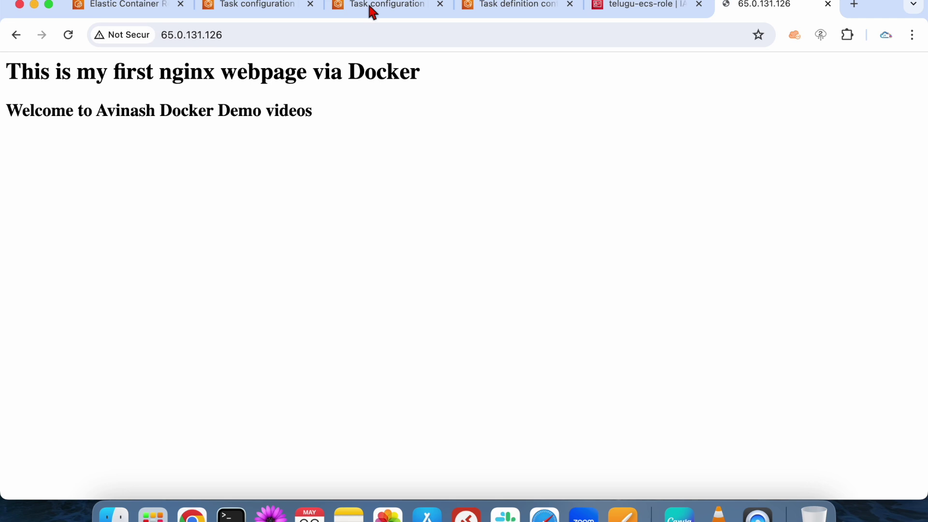
pyautogui.moveTo(333, 124); pyautogui.dragTo(29, 58)
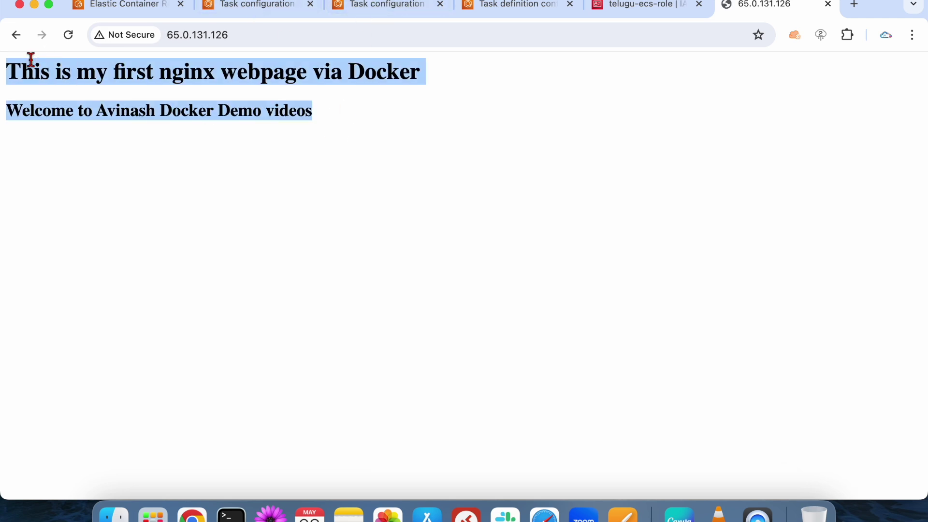
pyautogui.click(299, 147)
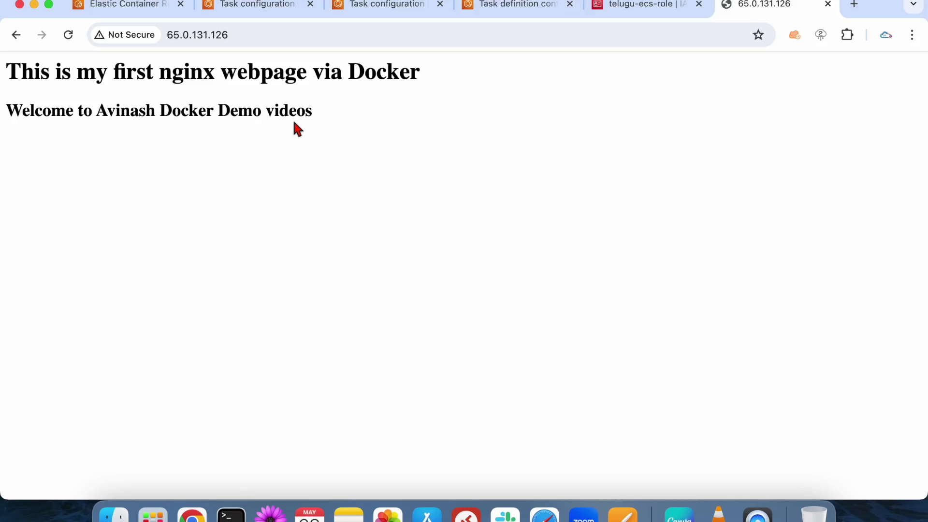
# Review the mycustomnginx image page, the first task's configuration page, the served nginx webpage and the other open task configuration page.
pyautogui.click(126, 8)
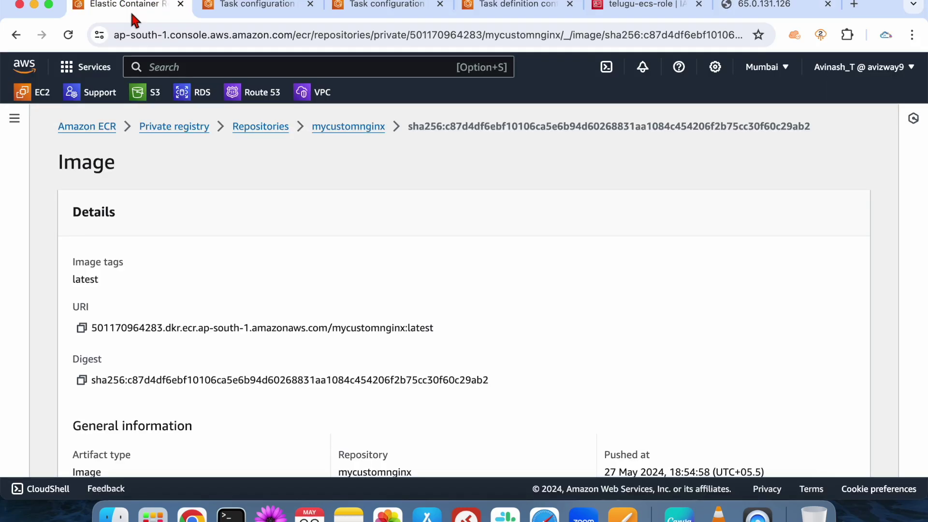
pyautogui.click(233, 7)
pyautogui.scroll(5, 248, 256)
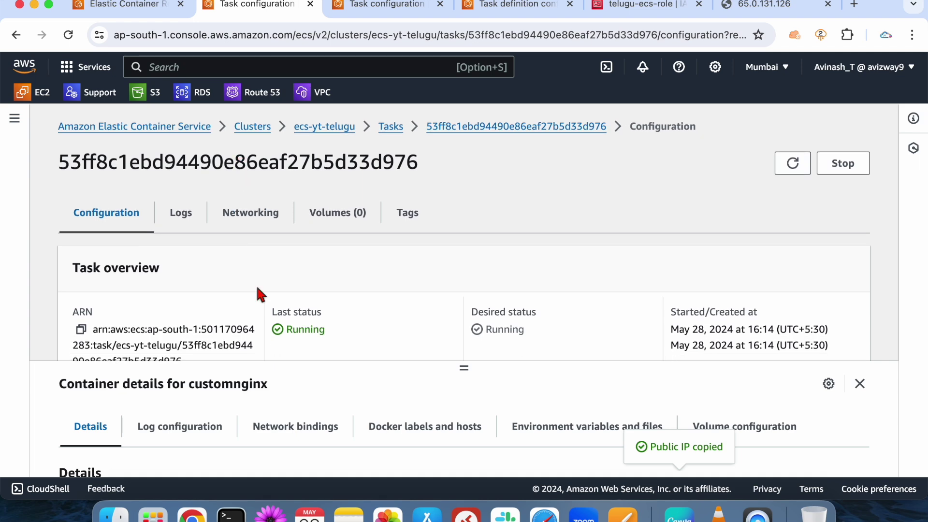
pyautogui.scroll(-3, 256, 290)
pyautogui.scroll(3, 261, 270)
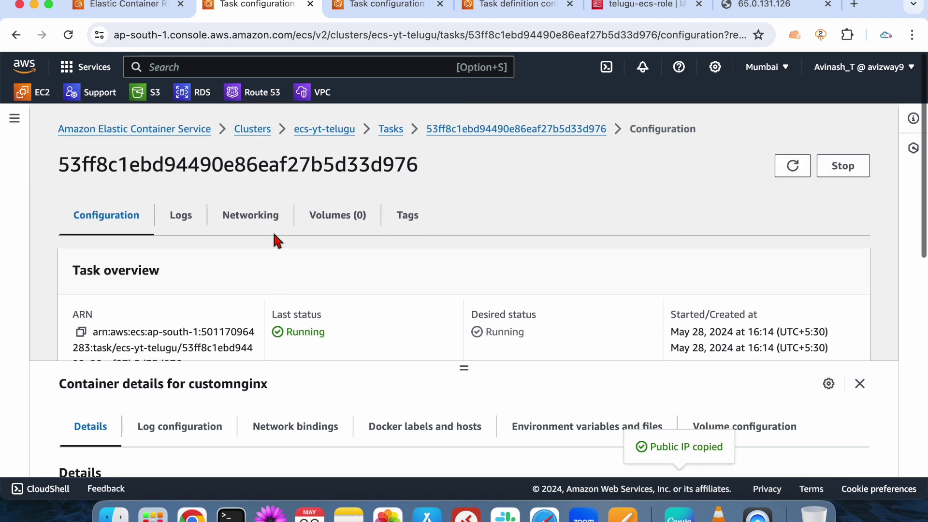
pyautogui.doubleClick(308, 167)
pyautogui.click(768, 6)
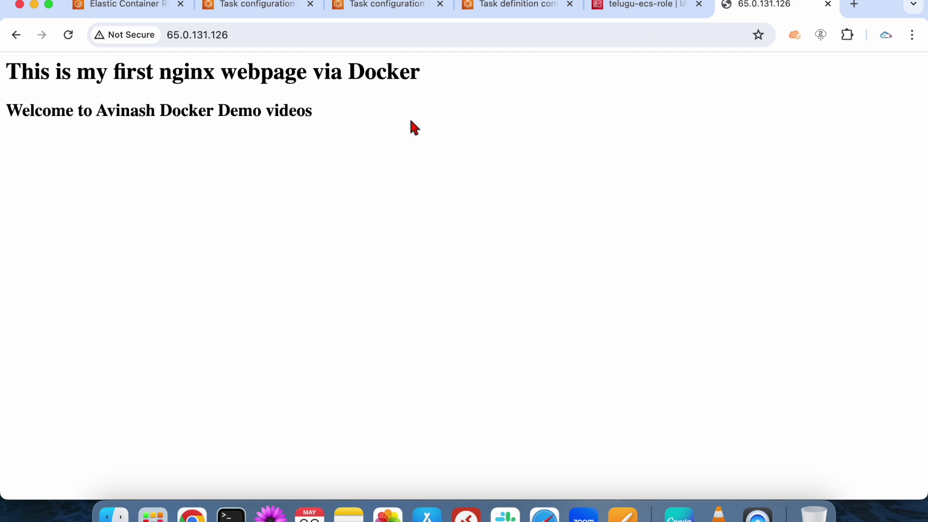
pyautogui.click(275, 8)
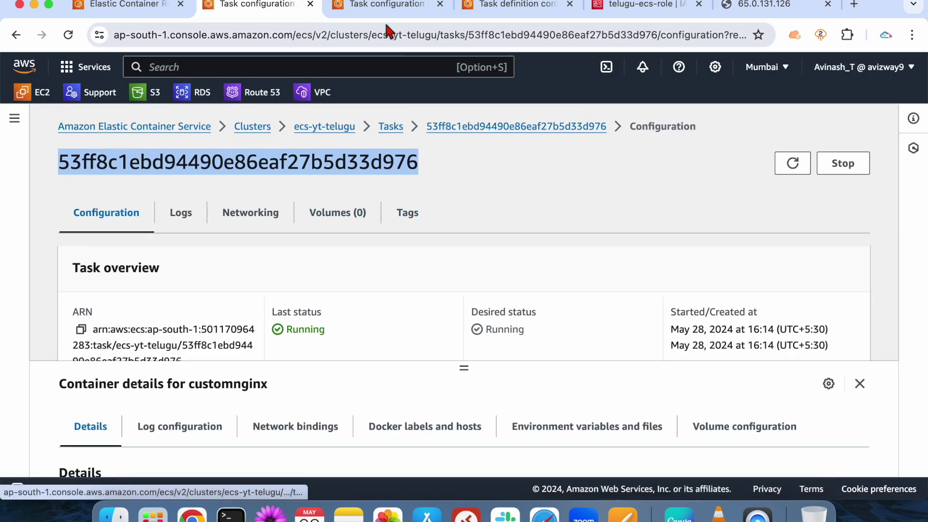
pyautogui.click(372, 8)
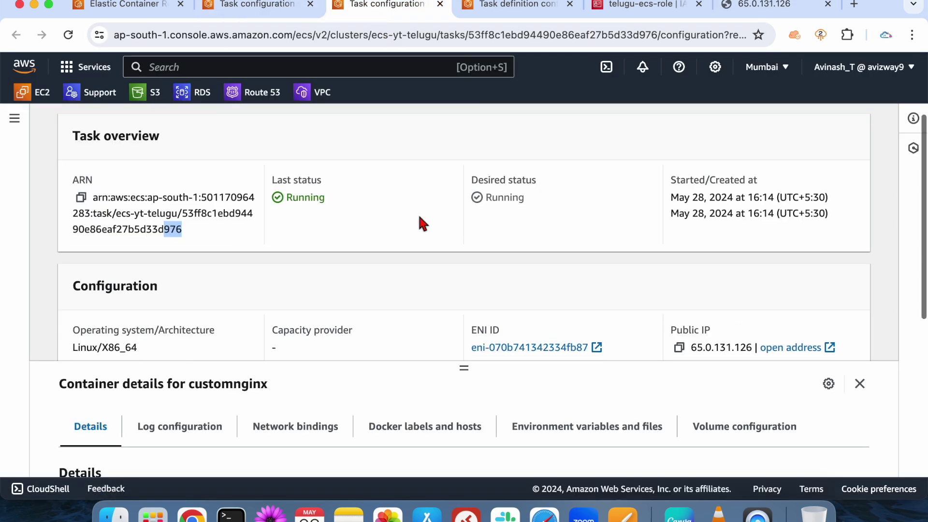
# Return to the cluster's task list and open the second listed task's configuration page.
pyautogui.scroll(5, 418, 213)
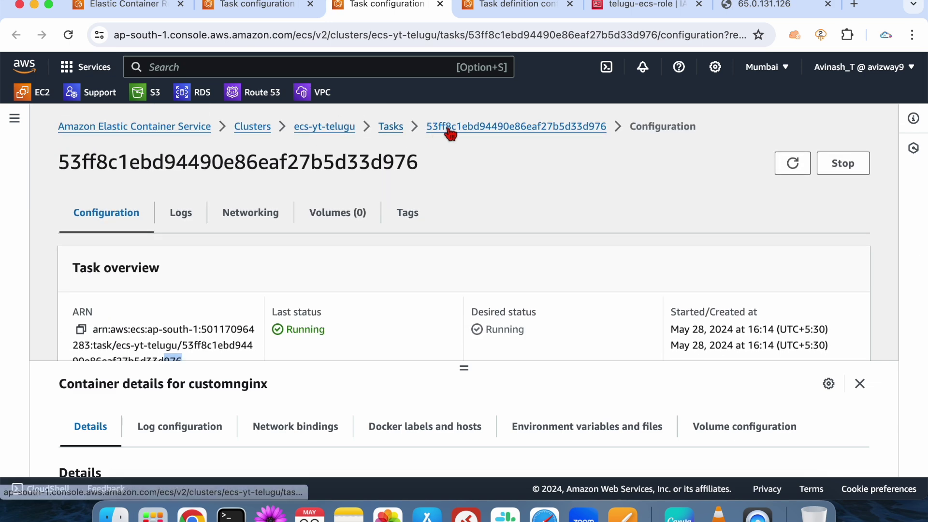
pyautogui.click(390, 127)
pyautogui.scroll(-2, 346, 265)
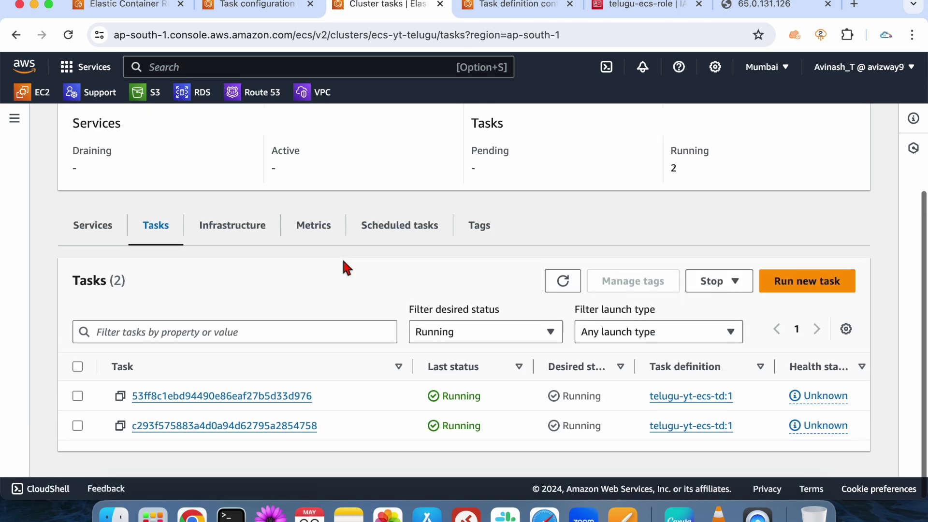
pyautogui.click(295, 425)
pyautogui.scroll(-3, 427, 331)
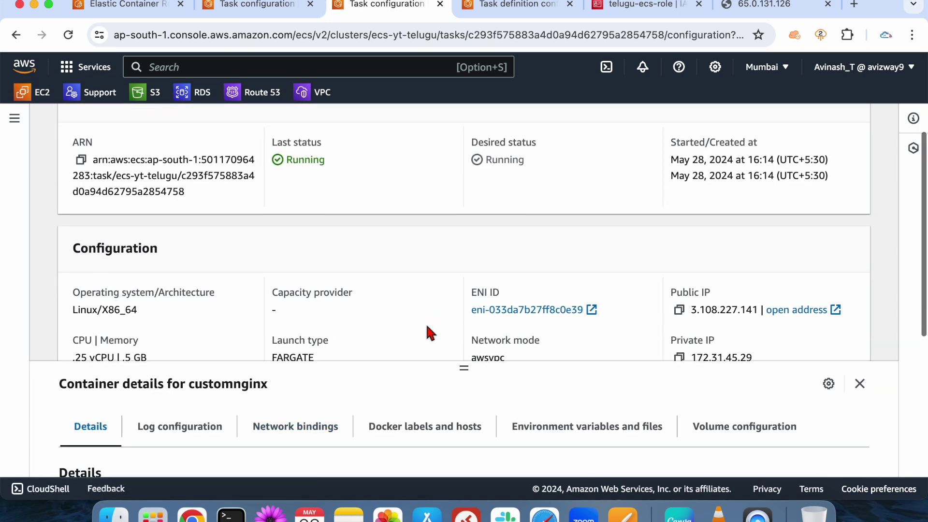
# Copy the second task's public IP and load that address in a new browser tab to read the served page.
pyautogui.click(679, 309)
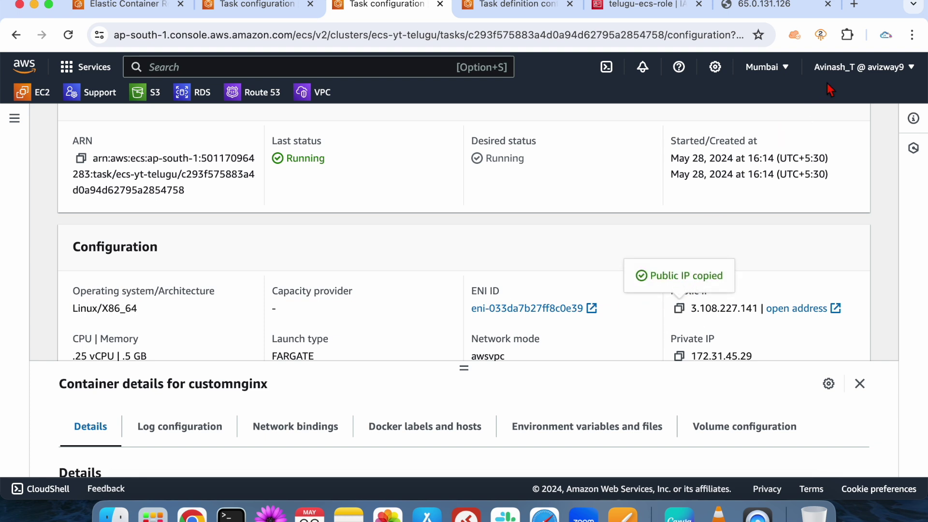
pyautogui.click(855, 9)
pyautogui.press('super+v')
pyautogui.press('Return')
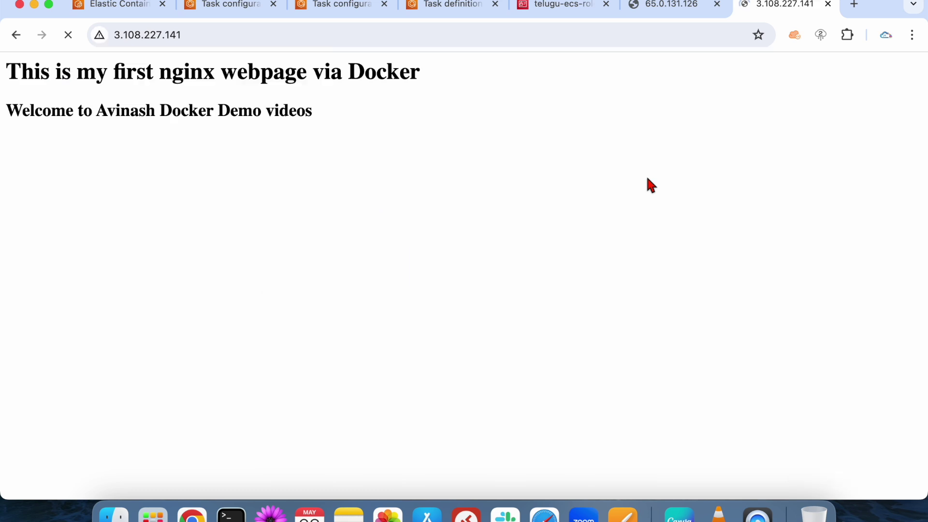
pyautogui.moveTo(378, 154); pyautogui.dragTo(62, 73)
pyautogui.click(416, 137)
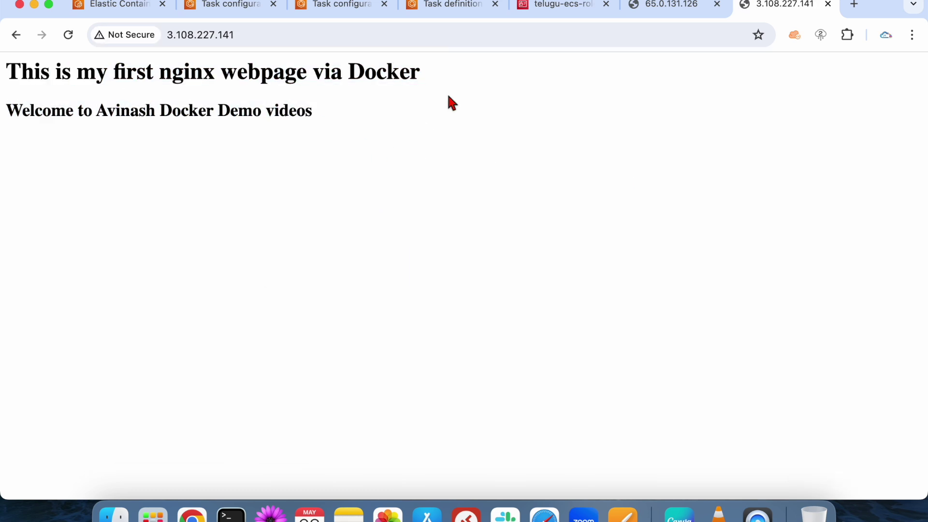
# Compare the nginx webpages and addresses in the 65.0.131.126 and 3.108.227.141 browser tabs.
pyautogui.click(667, 7)
pyautogui.click(321, 37)
pyautogui.click(286, 39)
pyautogui.moveTo(251, 38); pyautogui.dragTo(172, 39)
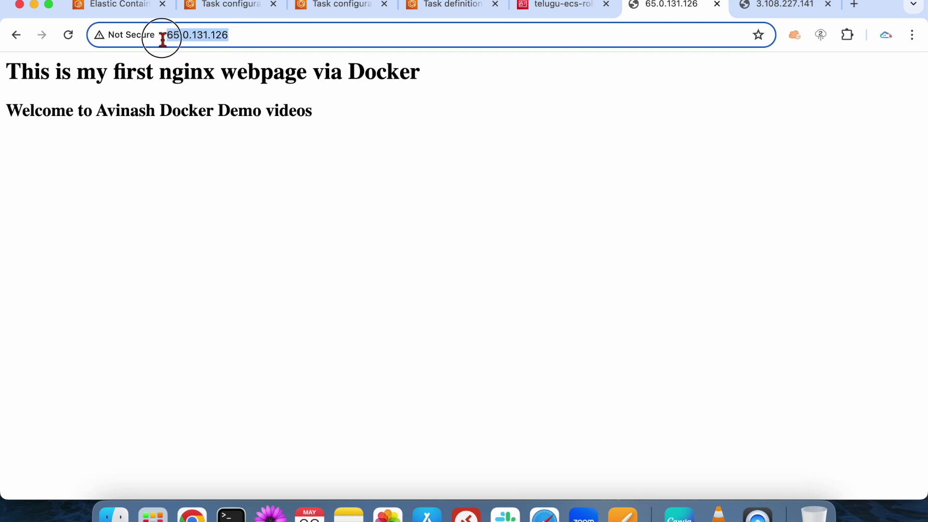
pyautogui.click(258, 39)
pyautogui.click(771, 5)
pyautogui.click(296, 39)
pyautogui.click(412, 157)
pyautogui.click(676, 7)
pyautogui.click(794, 9)
pyautogui.click(626, 186)
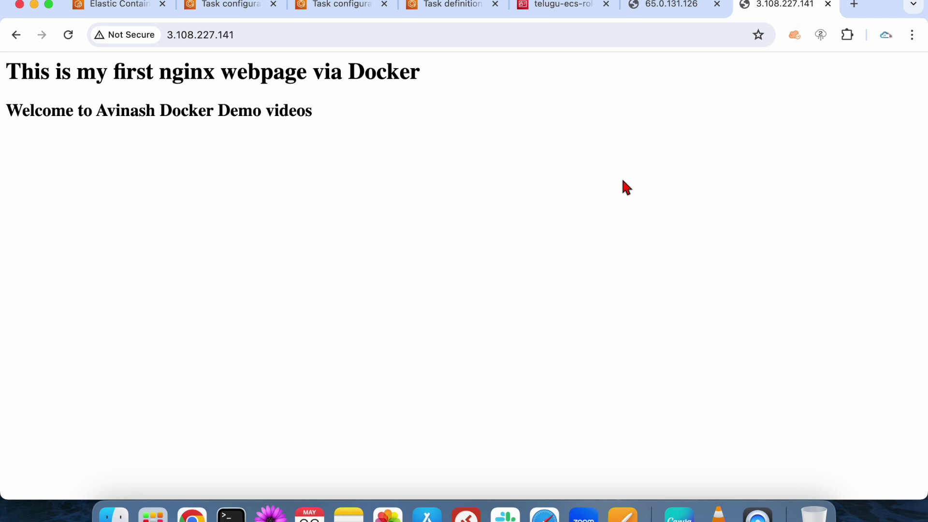
# Go back from the first task's configuration page to the ecs-yt-telugu cluster's task list.
pyautogui.click(230, 6)
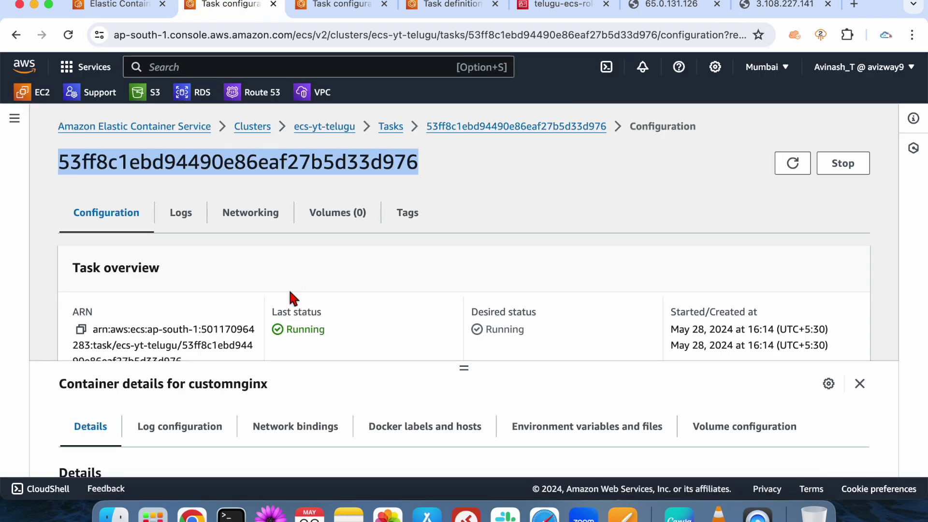
pyautogui.click(389, 127)
pyautogui.click(332, 131)
pyautogui.scroll(-5, 312, 244)
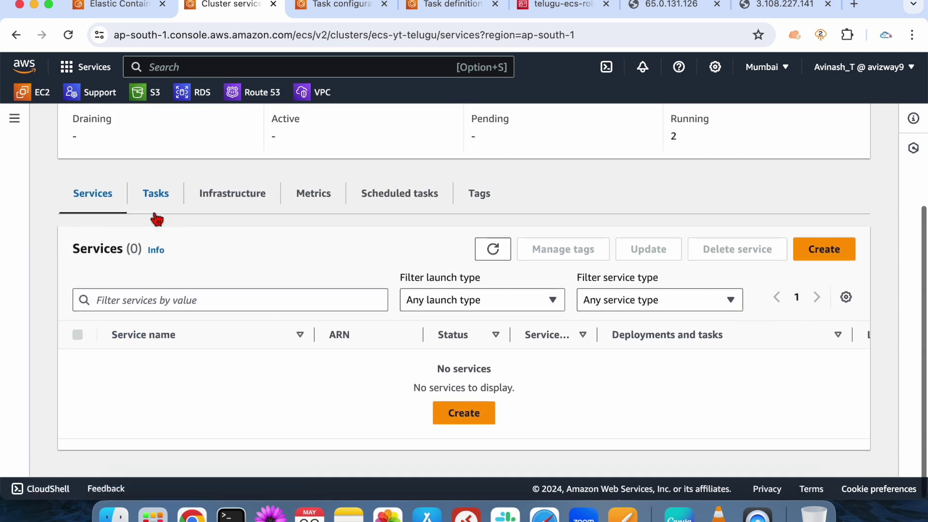
pyautogui.click(156, 214)
# Stop only the first listed task in the ecs-yt-telugu cluster and refresh the task list.
pyautogui.click(78, 366)
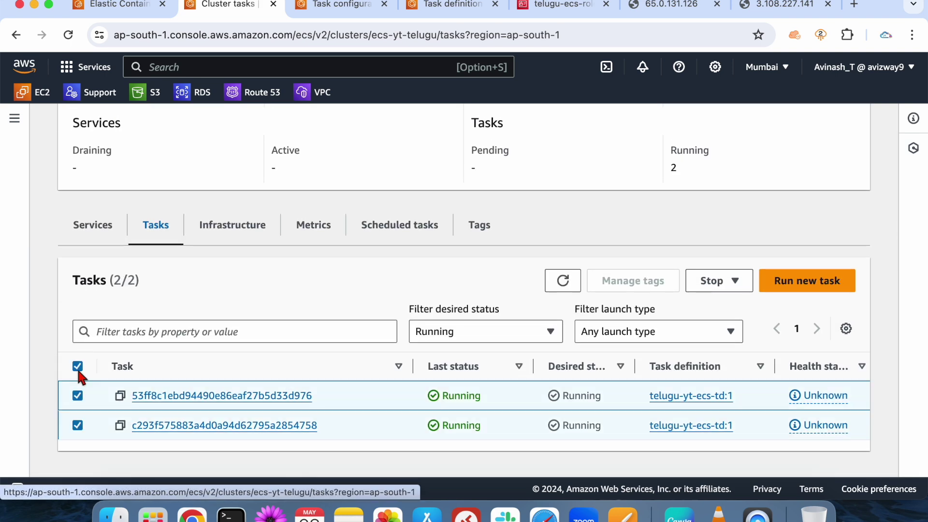
pyautogui.click(736, 292)
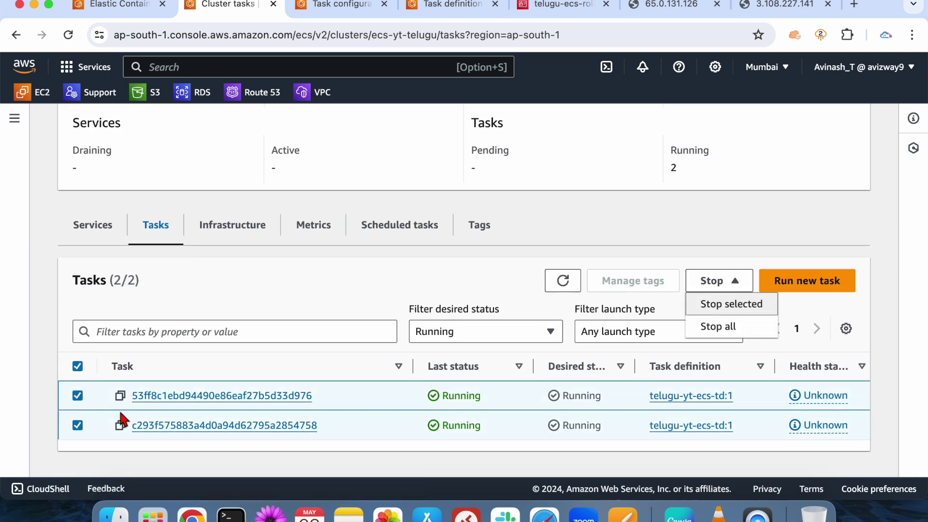
pyautogui.click(77, 425)
pyautogui.click(698, 277)
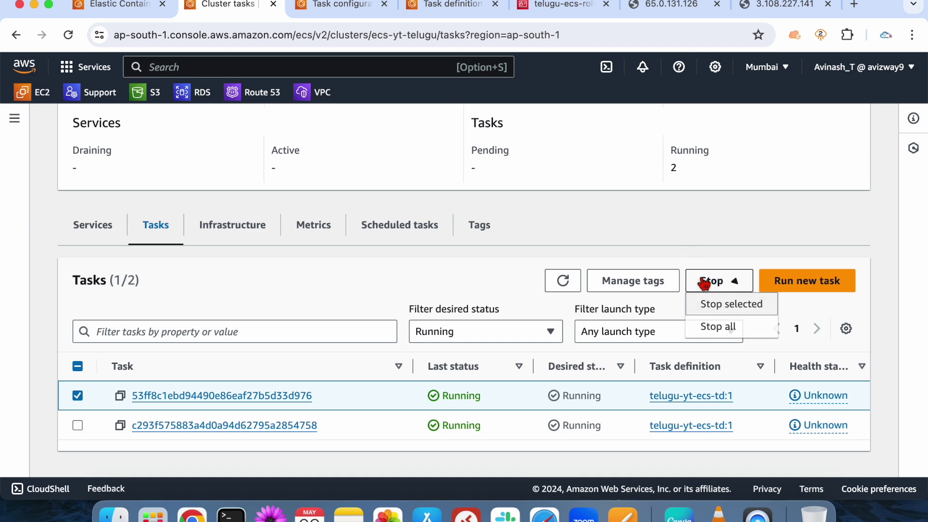
pyautogui.click(708, 309)
pyautogui.click(714, 398)
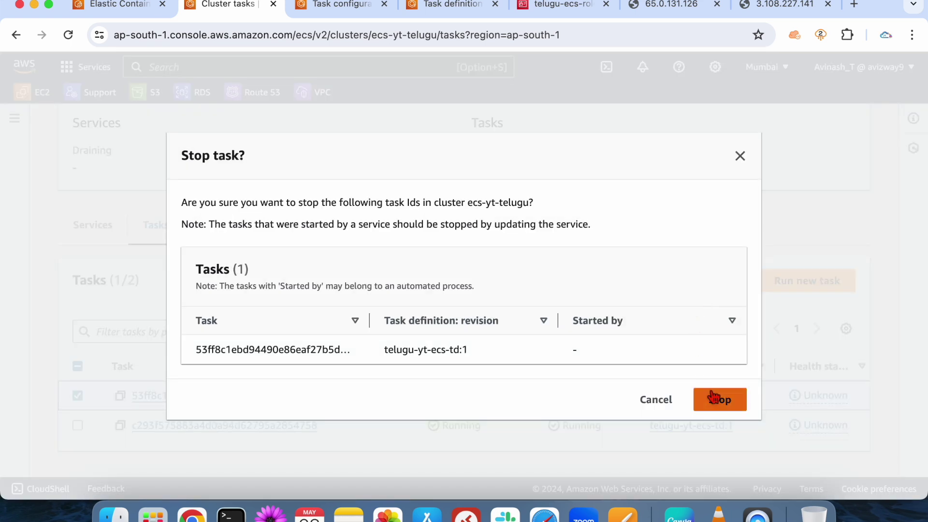
pyautogui.click(720, 331)
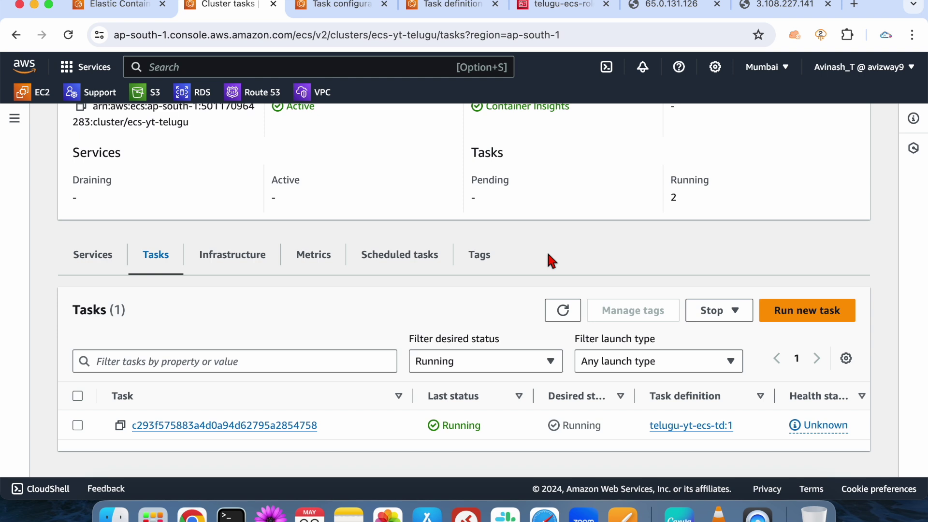
pyautogui.click(563, 310)
pyautogui.doubleClick(444, 425)
pyautogui.click(717, 315)
pyautogui.click(724, 358)
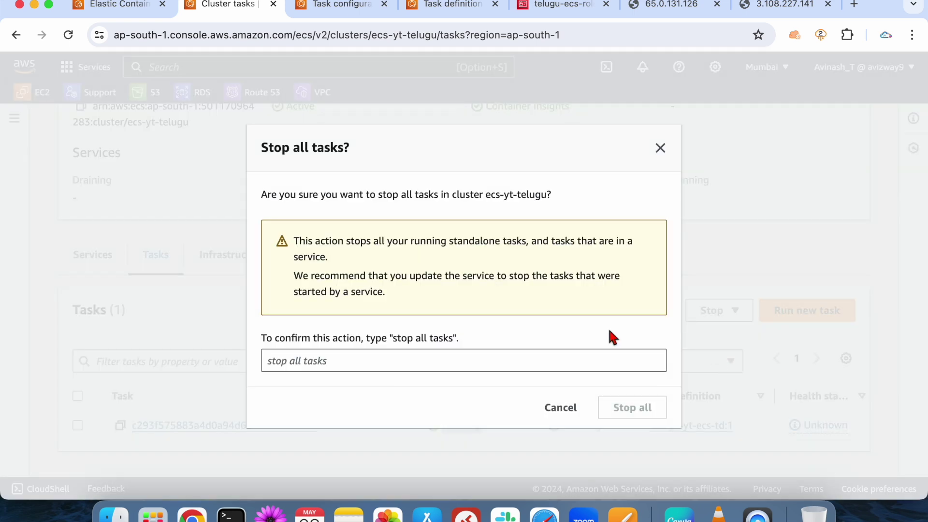
pyautogui.click(558, 403)
# Refresh the task list and check the ecs-yt-telugu cluster's overview.
pyautogui.click(562, 310)
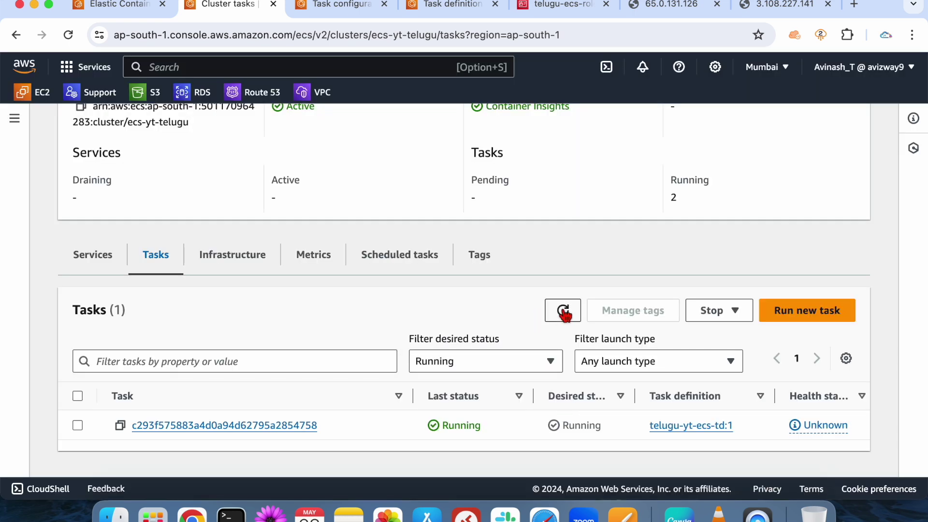
pyautogui.scroll(4, 563, 244)
pyautogui.click(638, 170)
pyautogui.scroll(-3, 504, 225)
pyautogui.scroll(-4, 503, 230)
# Open the remaining task's configuration page and examine its CPU and memory allocation.
pyautogui.click(260, 426)
pyautogui.scroll(-5, 347, 352)
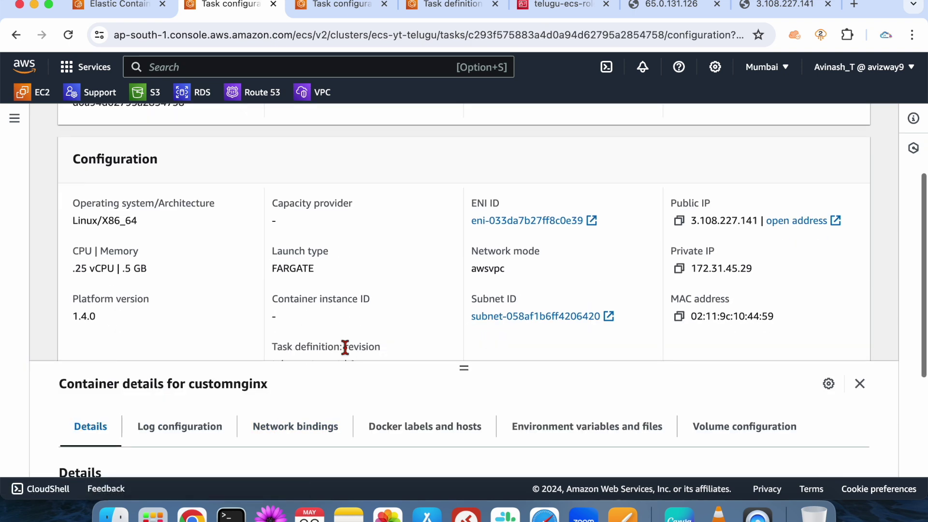
pyautogui.scroll(5, 344, 347)
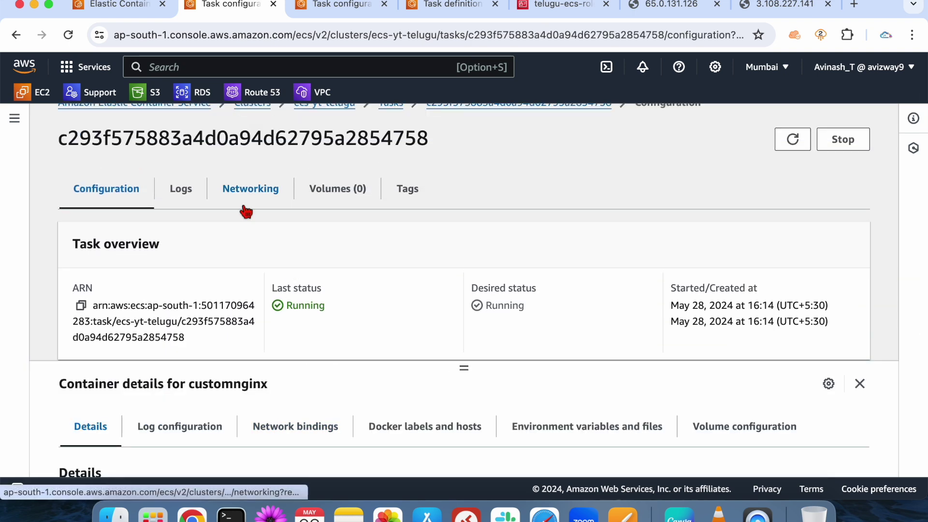
pyautogui.scroll(-5, 420, 334)
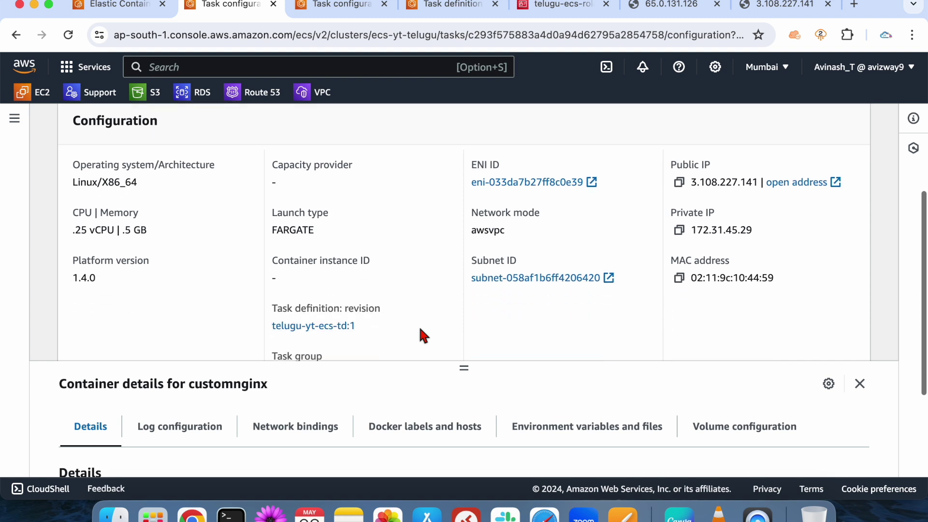
pyautogui.moveTo(151, 197); pyautogui.dragTo(70, 187)
pyautogui.tripleClick(104, 191)
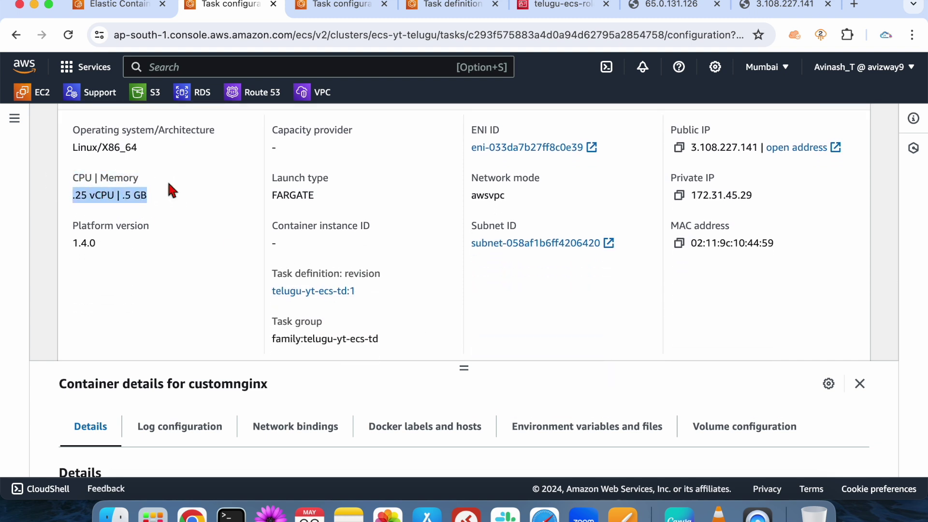
pyautogui.moveTo(167, 193); pyautogui.dragTo(75, 182)
pyautogui.click(207, 222)
pyautogui.scroll(8, 207, 222)
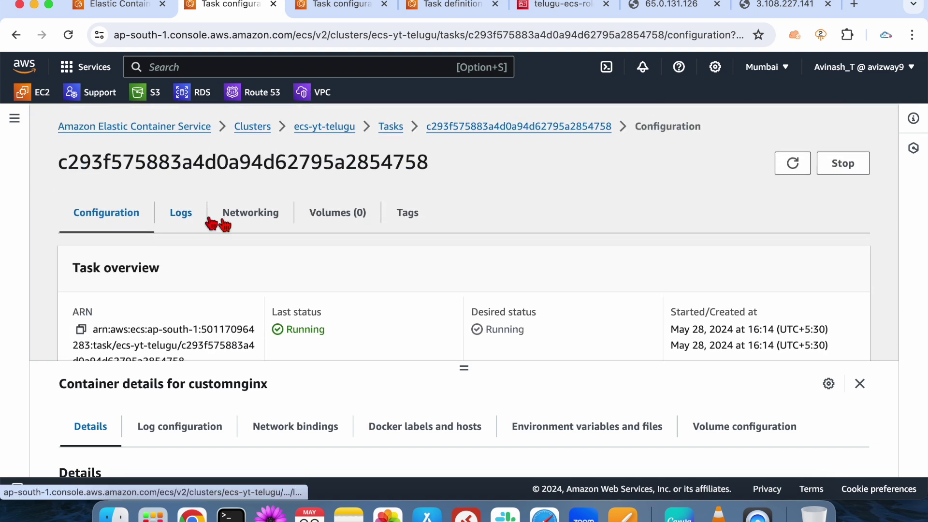
# Check the remaining task's started and created times, and stop the task from its configuration page.
pyautogui.scroll(-2, 663, 302)
pyautogui.moveTo(698, 277); pyautogui.dragTo(824, 300)
pyautogui.click(770, 303)
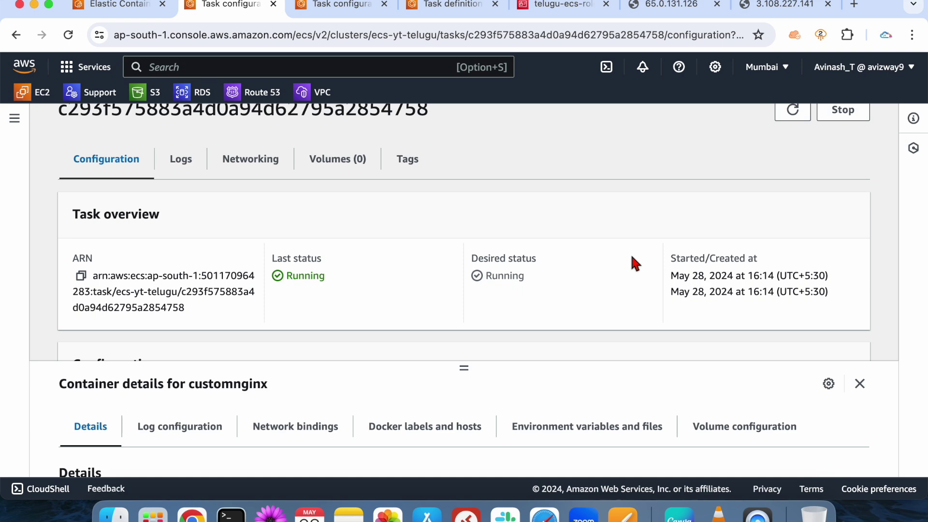
pyautogui.scroll(2, 633, 261)
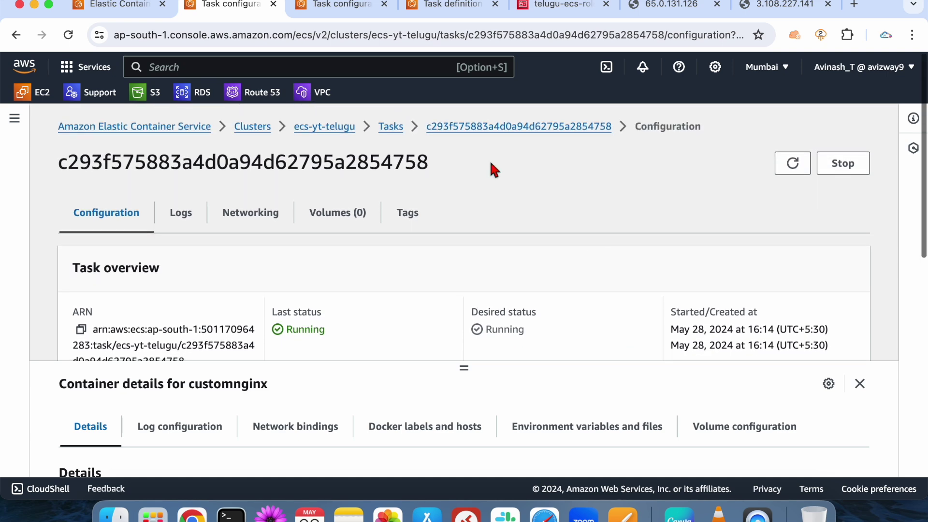
pyautogui.click(843, 164)
pyautogui.click(641, 354)
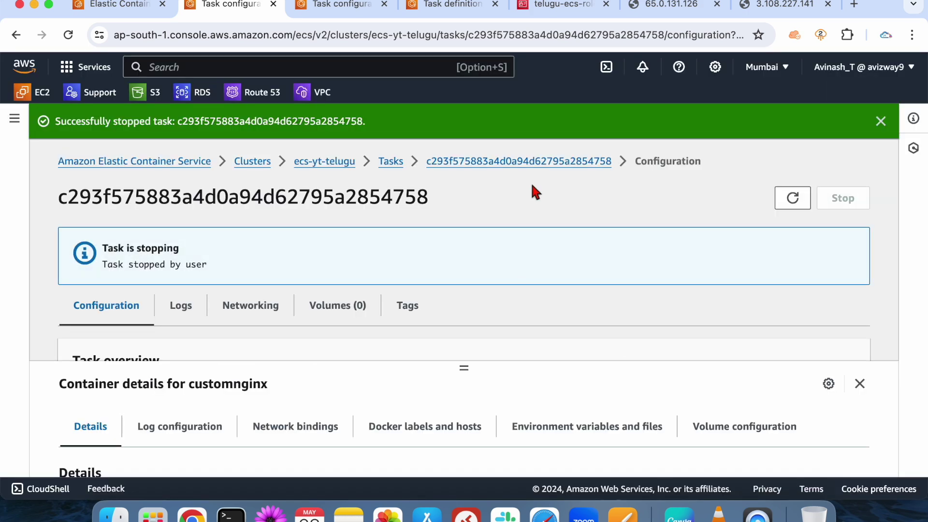
# Return to the cluster's task list and refresh it to check for remaining tasks.
pyautogui.click(396, 166)
pyautogui.scroll(-4, 398, 294)
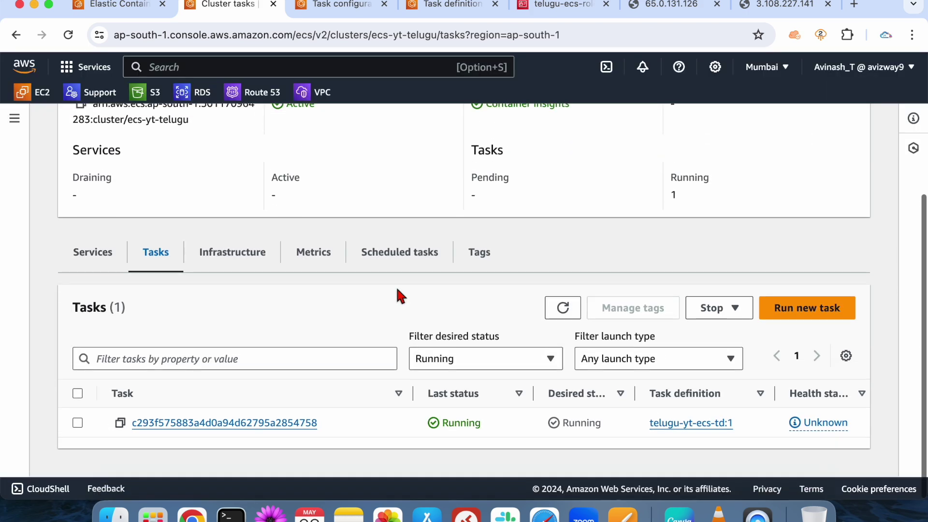
pyautogui.click(572, 313)
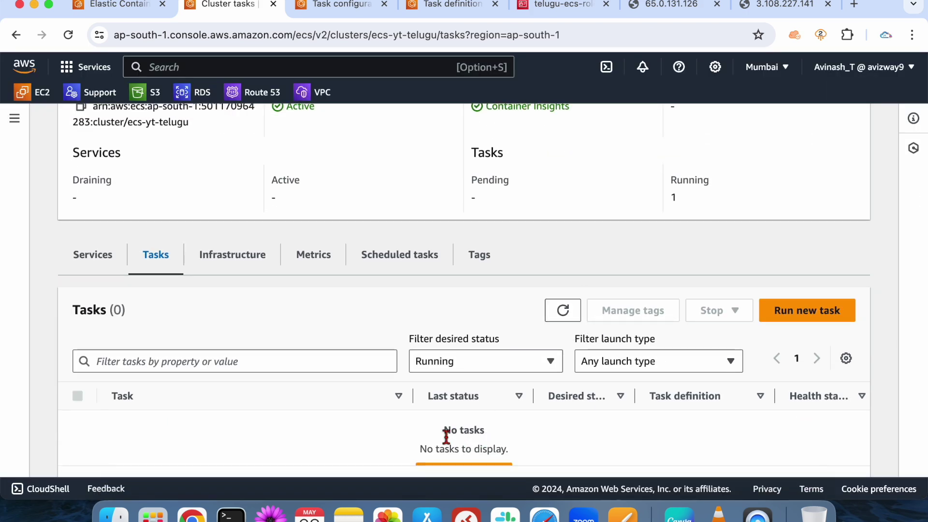
pyautogui.tripleClick(446, 431)
# Reload the 65.0.131.126 webpage, and close both nginx webpage tabs.
pyautogui.click(685, 9)
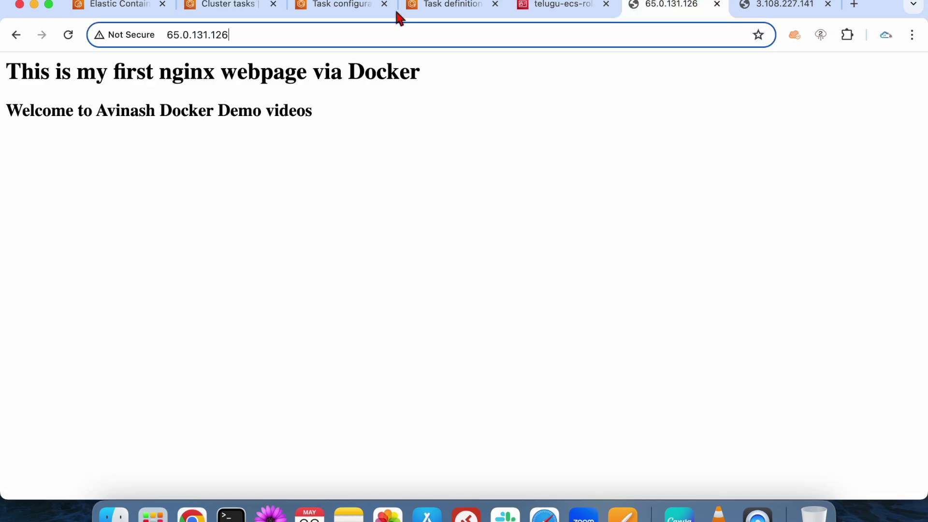
pyautogui.click(68, 34)
pyautogui.click(717, 4)
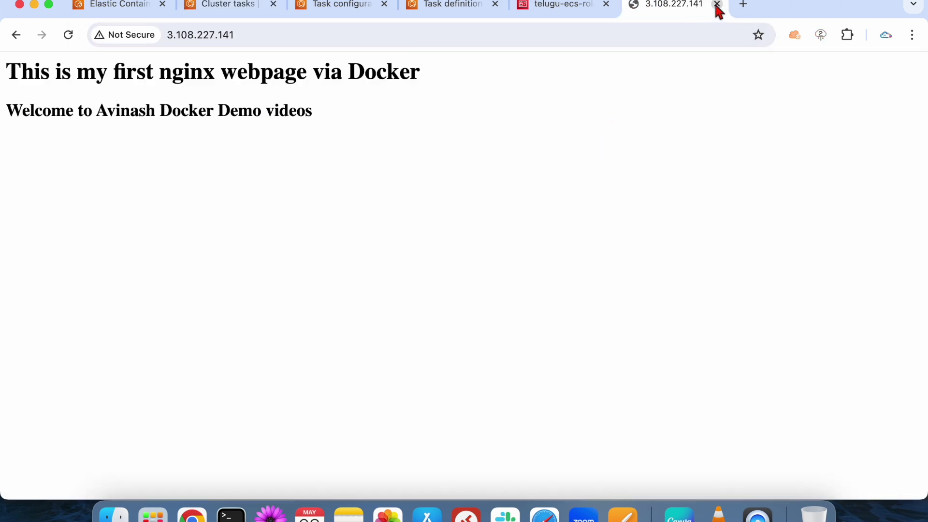
pyautogui.click(718, 4)
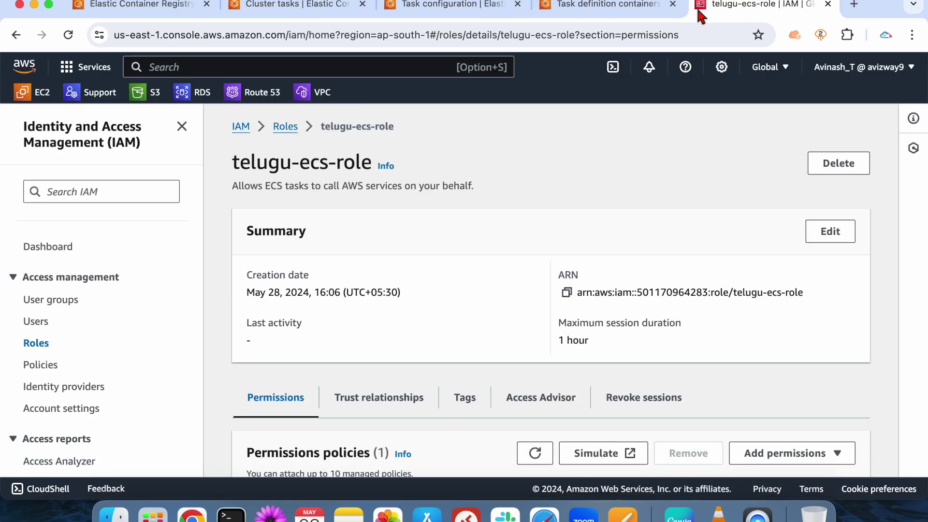
# Switch the browser to full screen, close the telugu-ecs-role tab and return to the cluster's task list.
pyautogui.click(48, 4)
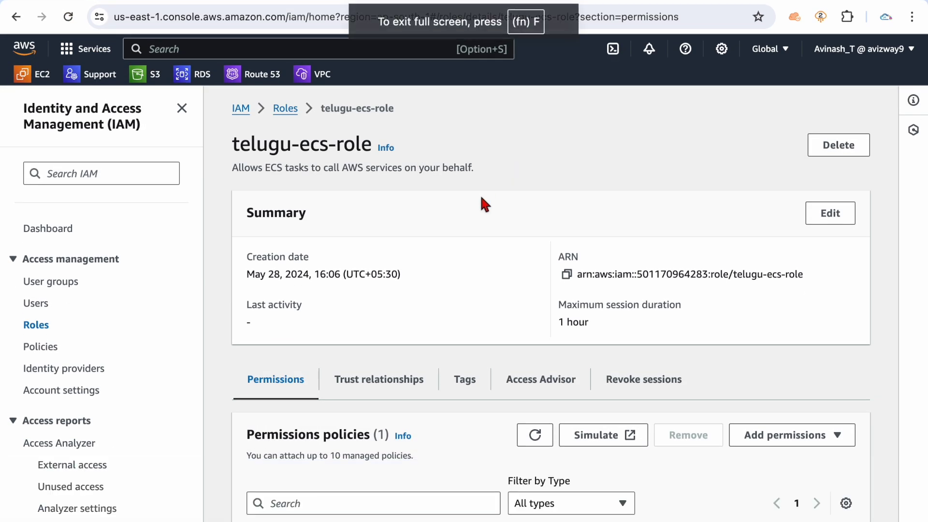
pyautogui.click(182, 108)
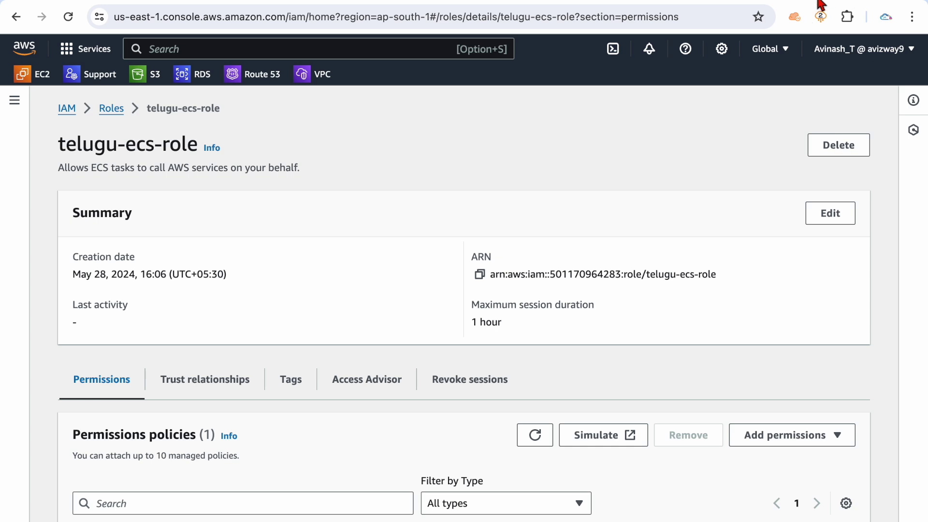
pyautogui.press('super+w')
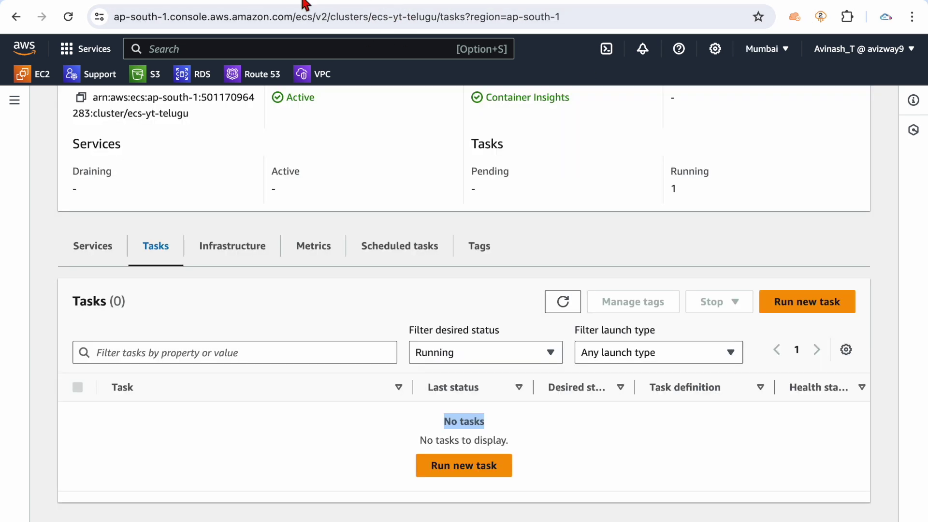
pyautogui.hotkey('ctrl', 'shift', 'Tab')
# Start a new task run with the Fargate launch type and select the telugu-yt-ecs-td task definition family.
pyautogui.click(414, 286)
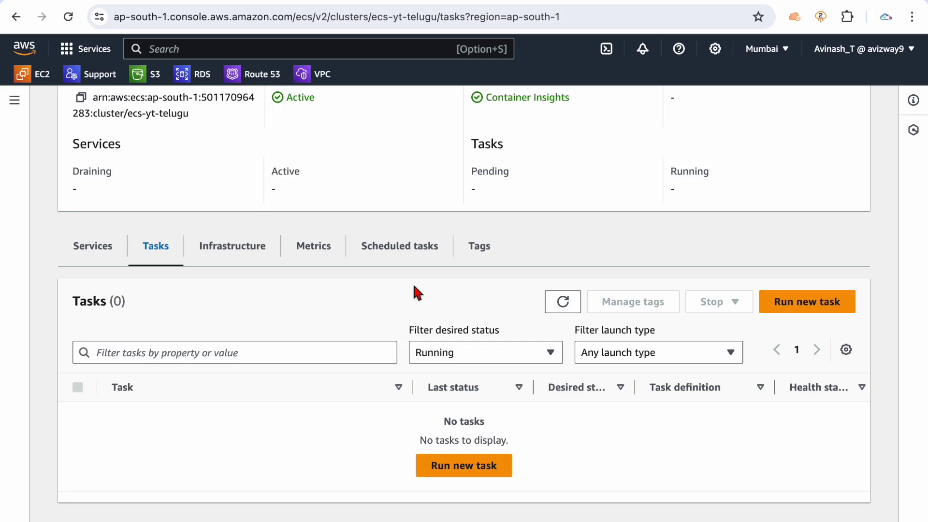
pyautogui.click(796, 304)
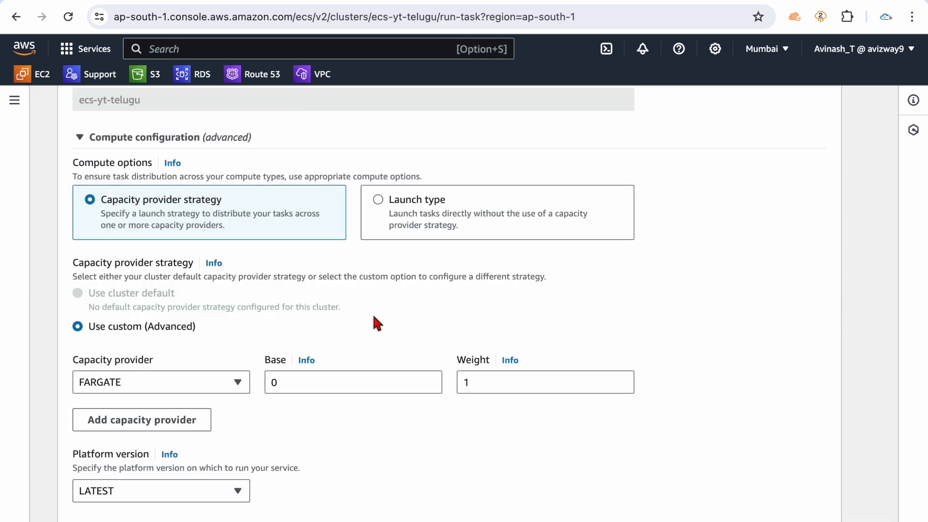
pyautogui.click(389, 401)
pyautogui.scroll(-8, 388, 381)
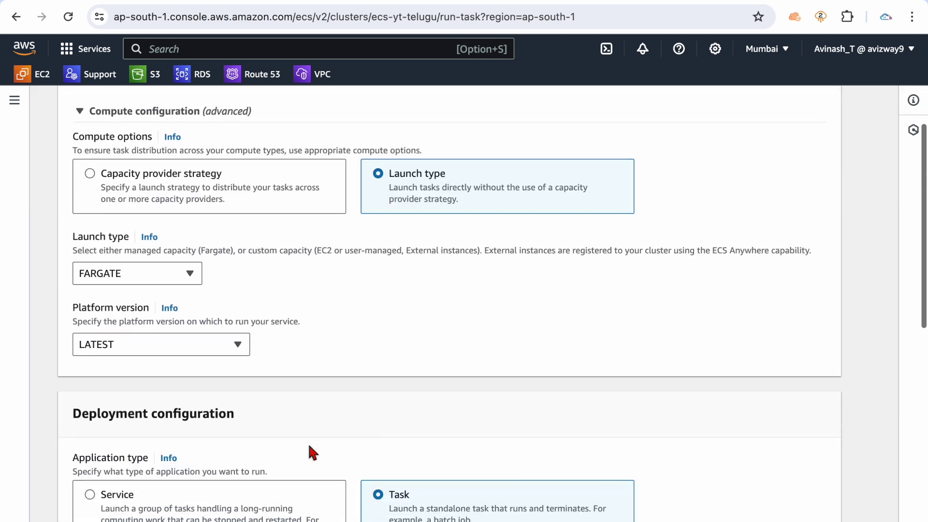
pyautogui.scroll(-3, 187, 377)
pyautogui.click(187, 320)
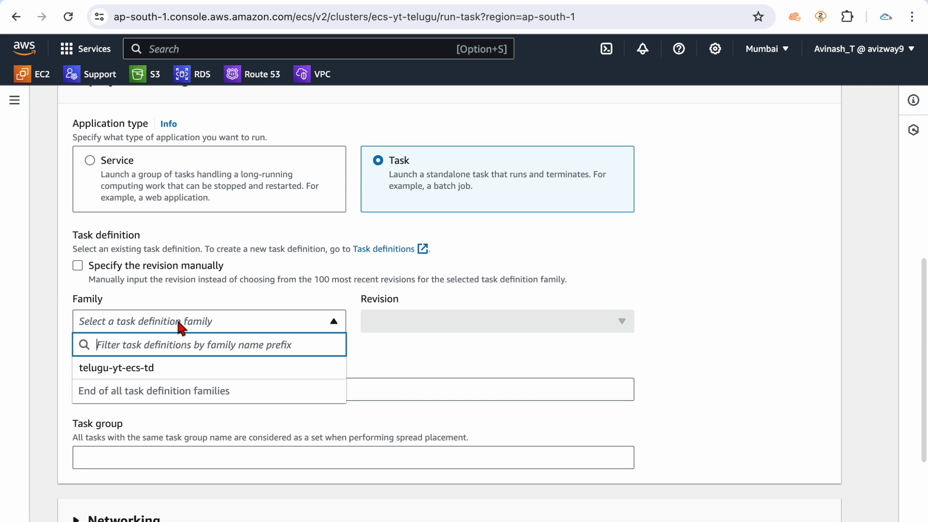
pyautogui.click(173, 366)
# In the task's networking settings, replace the default security group with ecs-telugu-sg.
pyautogui.scroll(-3, 285, 378)
pyautogui.click(94, 243)
pyautogui.scroll(-4, 154, 292)
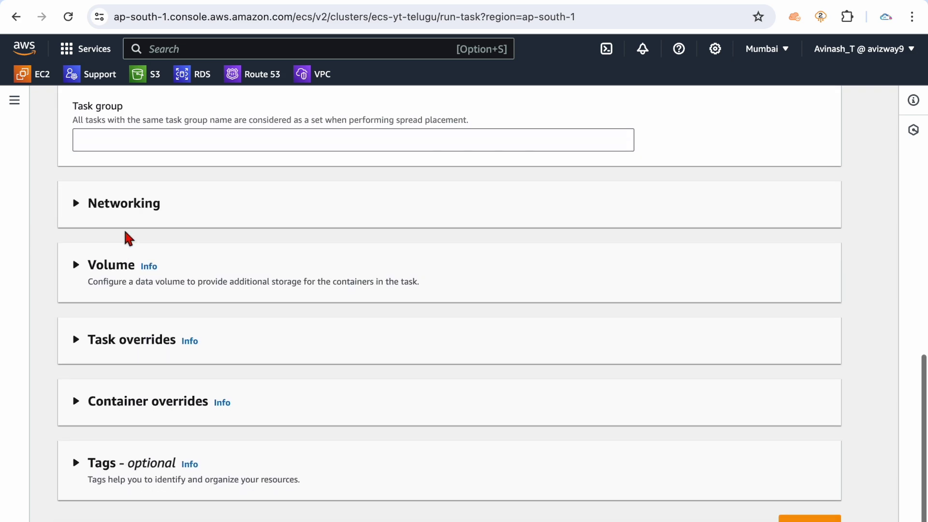
pyautogui.click(123, 227)
pyautogui.scroll(-5, 150, 251)
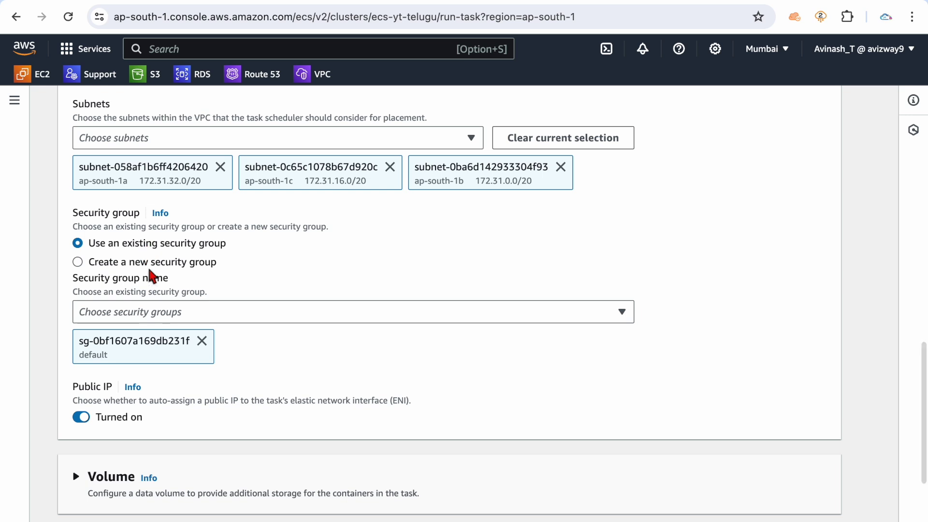
pyautogui.click(202, 341)
pyautogui.click(192, 312)
pyautogui.write('ecs')
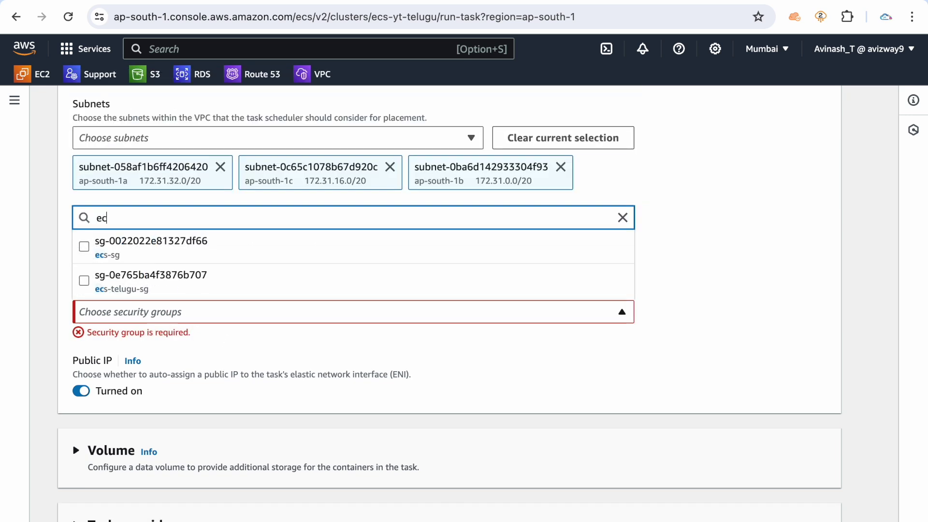
pyautogui.click(201, 277)
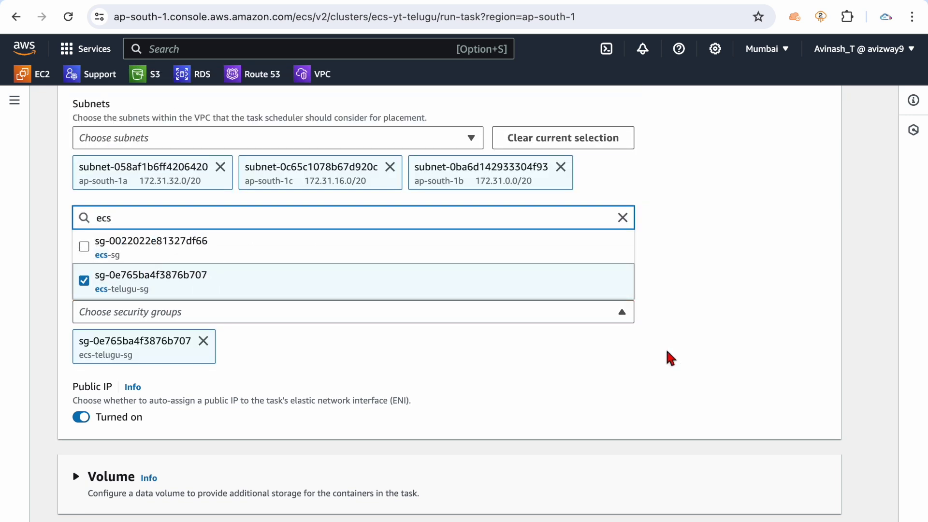
# Create the task and open its configuration page from the cluster's task list.
pyautogui.scroll(-5, 666, 352)
pyautogui.click(802, 499)
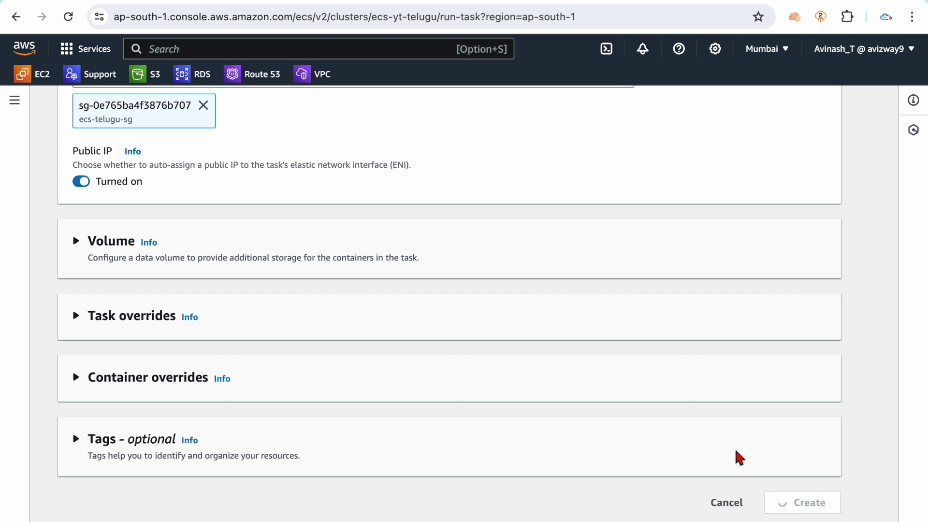
pyautogui.scroll(-5, 479, 360)
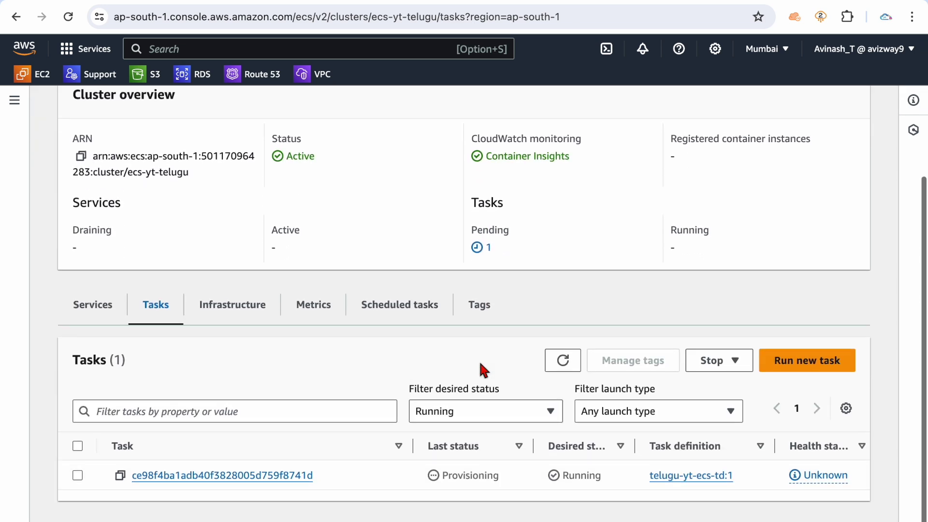
pyautogui.doubleClick(463, 477)
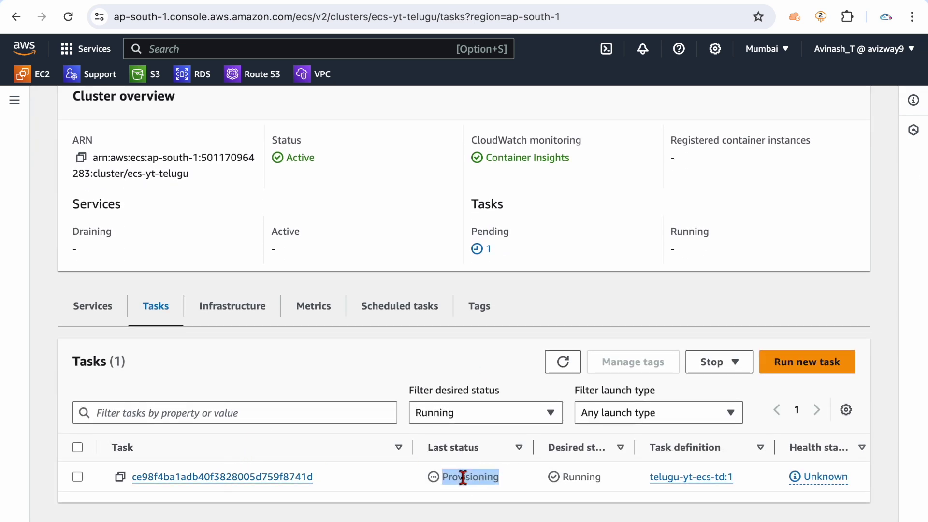
pyautogui.click(264, 477)
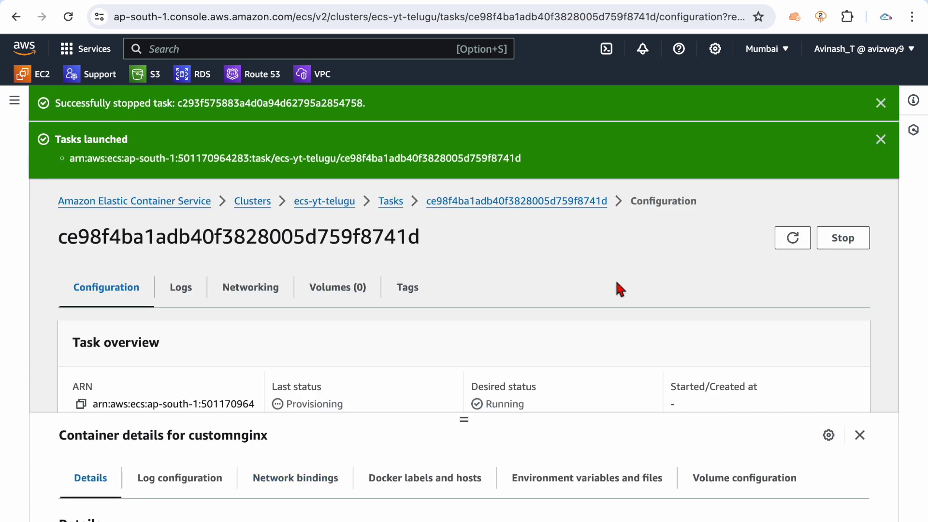
# Dismiss the notification banners and refresh the new task's details to check its status.
pyautogui.click(881, 103)
pyautogui.click(881, 103)
pyautogui.scroll(-5, 517, 300)
pyautogui.scroll(3, 518, 300)
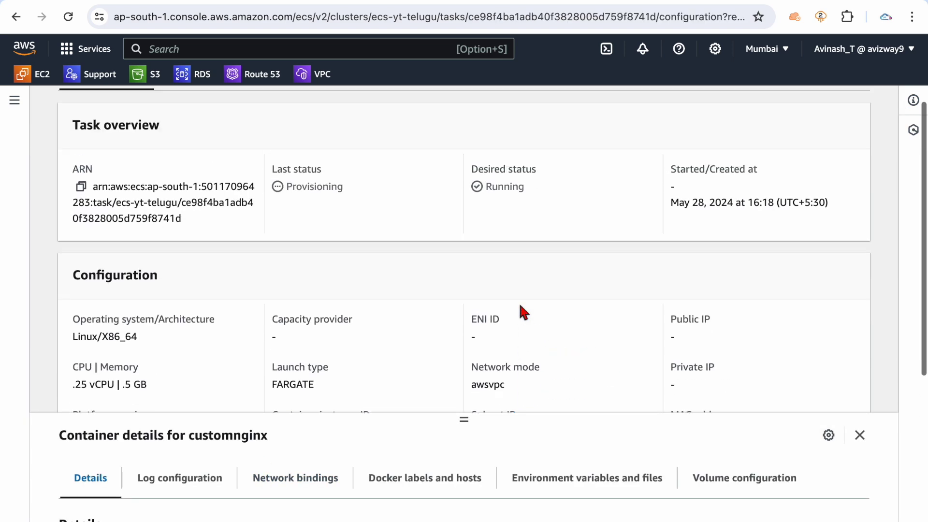
pyautogui.scroll(2, 764, 201)
pyautogui.click(792, 145)
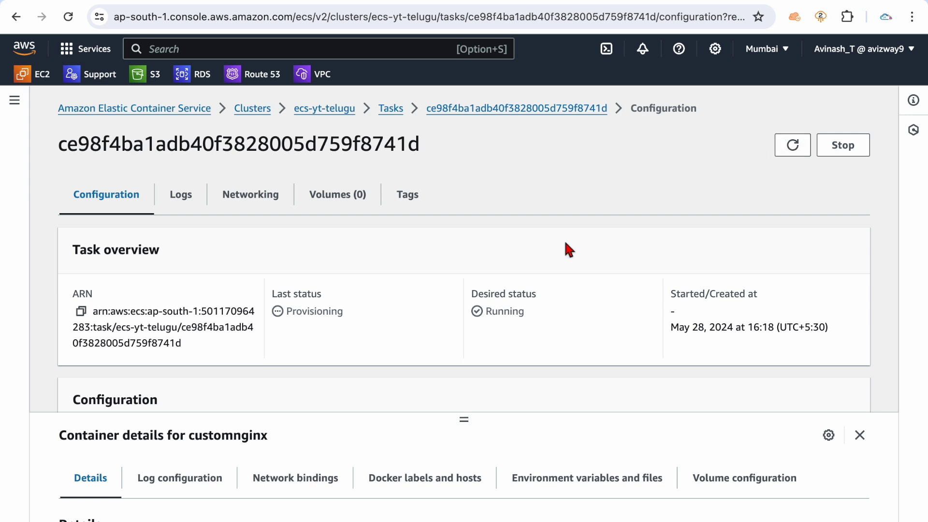
pyautogui.click(789, 147)
pyautogui.click(789, 147)
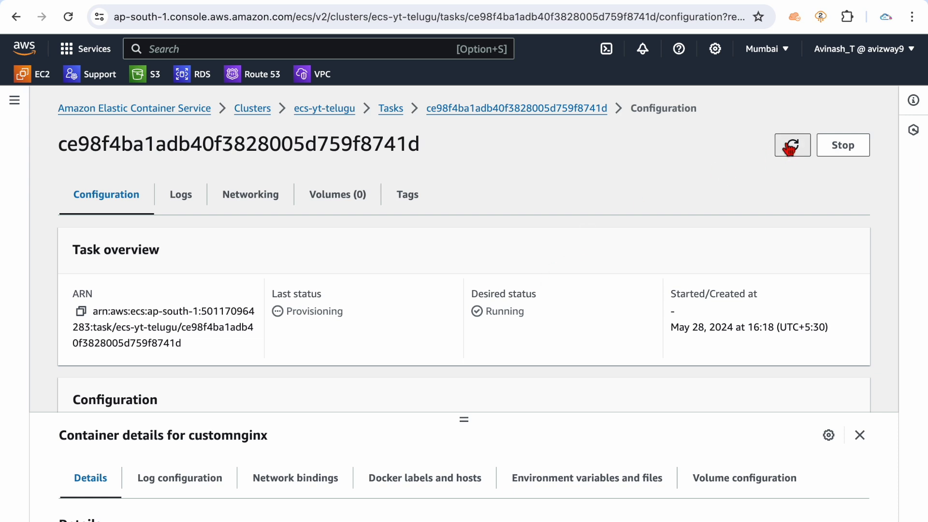
# Keep refreshing the task's details, and check its last status and its started and created times.
pyautogui.doubleClick(318, 314)
pyautogui.scroll(-3, 316, 314)
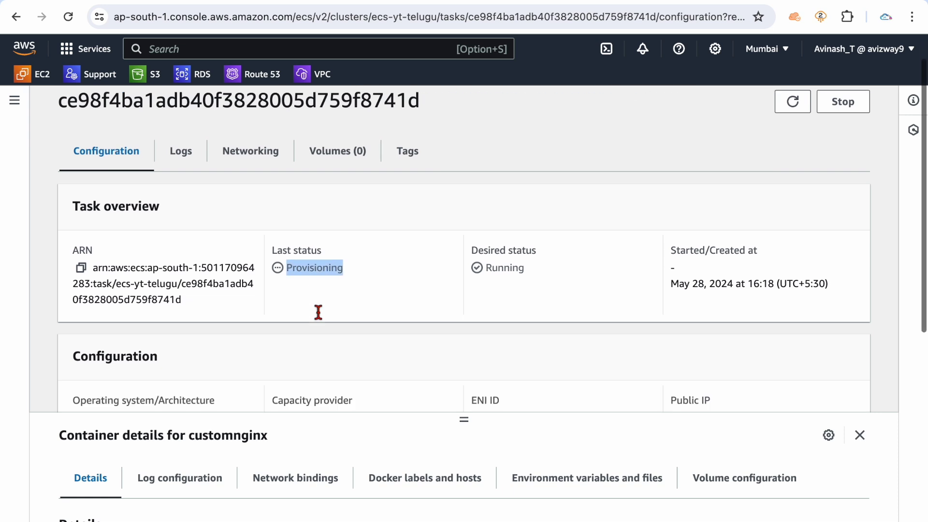
pyautogui.scroll(3, 319, 304)
pyautogui.click(796, 151)
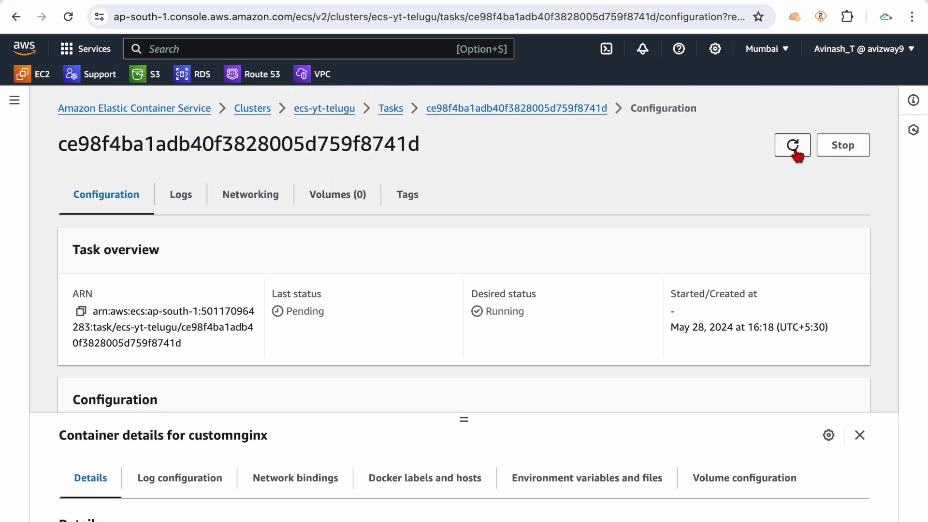
pyautogui.doubleClick(303, 311)
pyautogui.click(798, 146)
pyautogui.click(793, 146)
pyautogui.moveTo(748, 327); pyautogui.dragTo(779, 327)
pyautogui.click(787, 144)
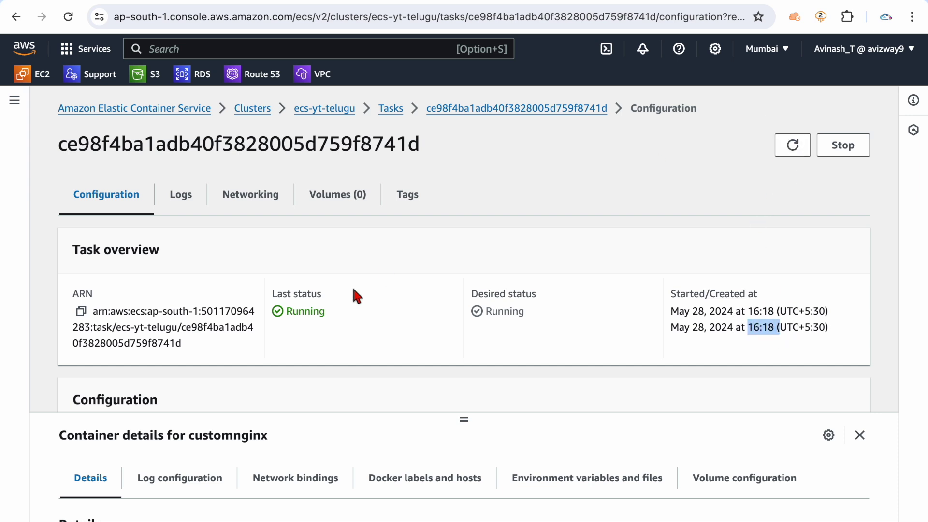
pyautogui.click(310, 307)
pyautogui.moveTo(725, 309); pyautogui.dragTo(785, 343)
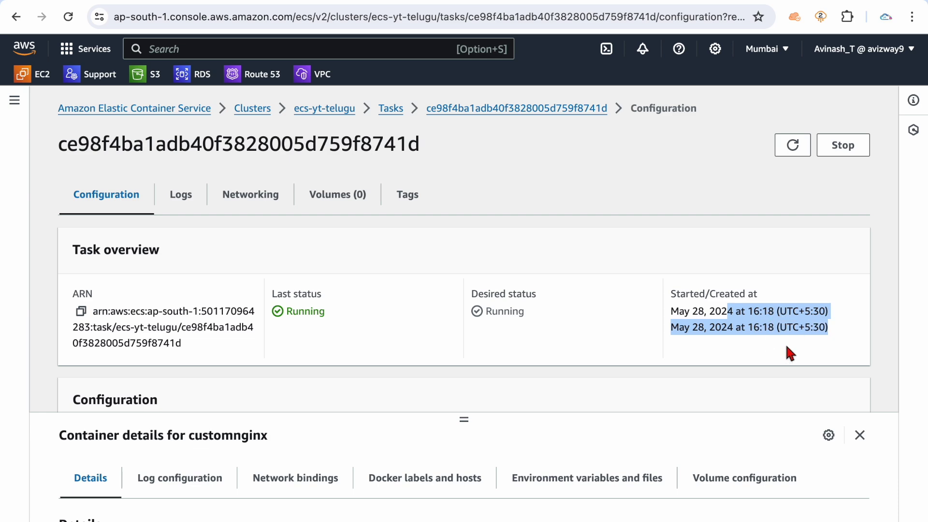
# Copy the task's public IP and load it in a new browser tab to view the nginx webpage.
pyautogui.scroll(-6, 648, 332)
pyautogui.click(678, 156)
pyautogui.press('super+t')
pyautogui.press('super+v')
pyautogui.press('Return')
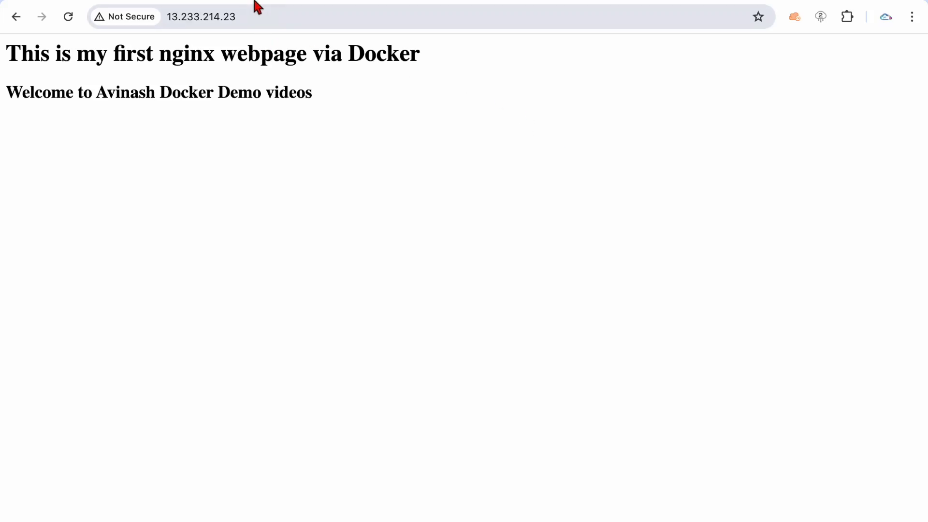
# Return from the task's configuration page to the ecs-yt-telugu cluster's task list and refresh it.
pyautogui.hotkey('ctrl', 'Tab')
pyautogui.scroll(6, 439, 262)
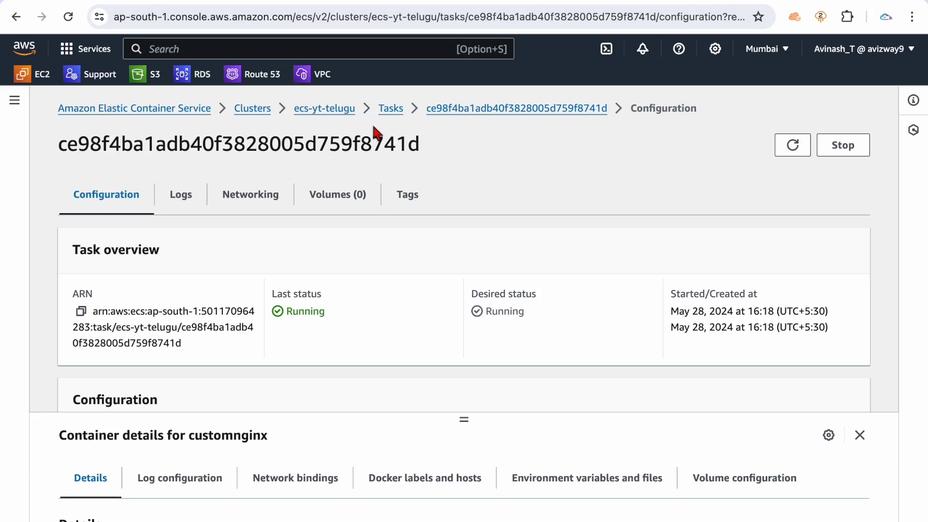
pyautogui.click(390, 110)
pyautogui.click(318, 110)
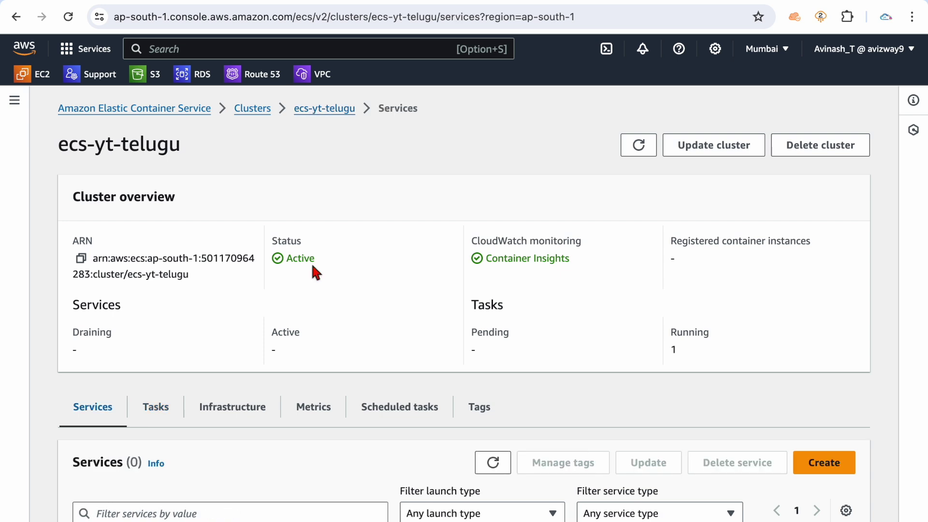
pyautogui.scroll(-4, 313, 267)
pyautogui.click(170, 248)
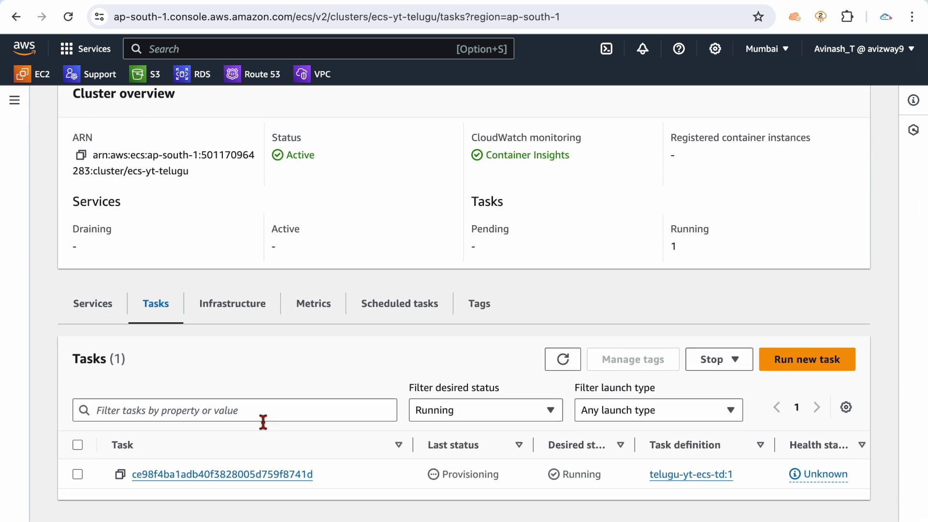
pyautogui.click(563, 359)
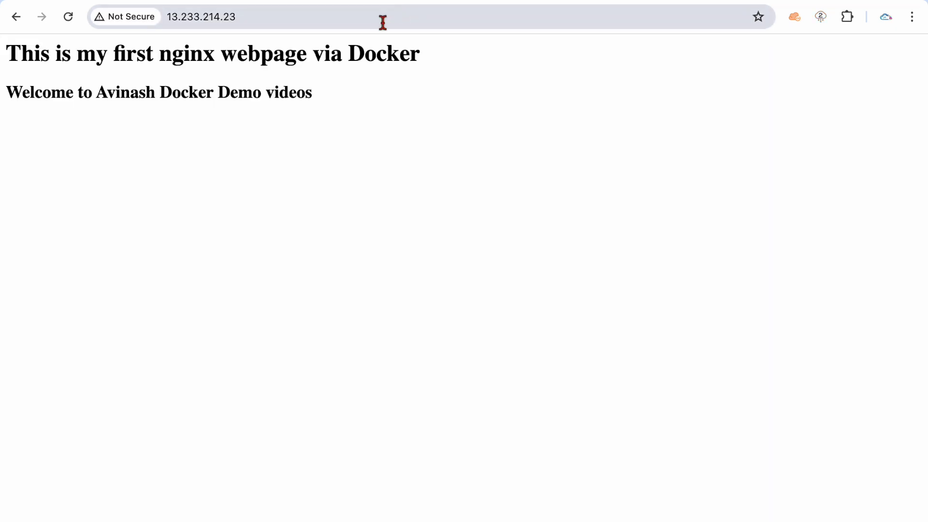
pyautogui.click(383, 21)
pyautogui.click(442, 280)
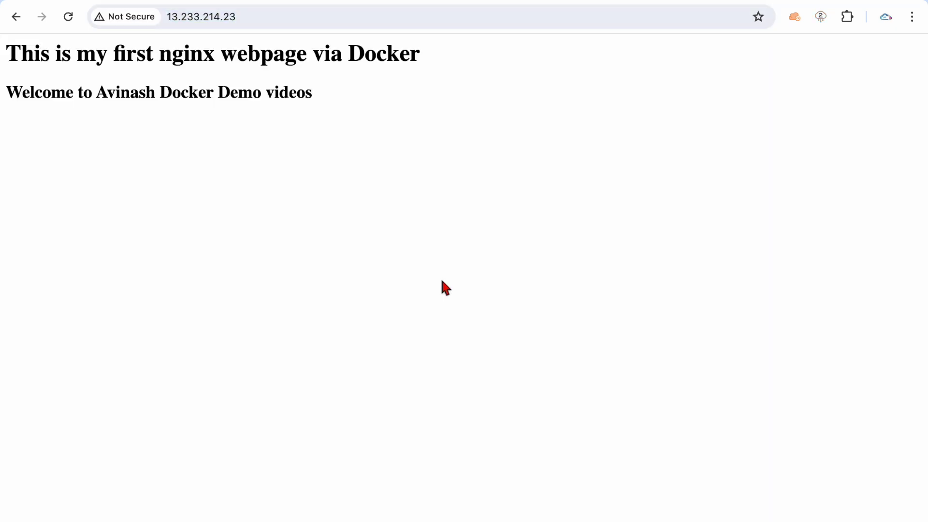
pyautogui.click(650, 22)
pyautogui.click(622, 142)
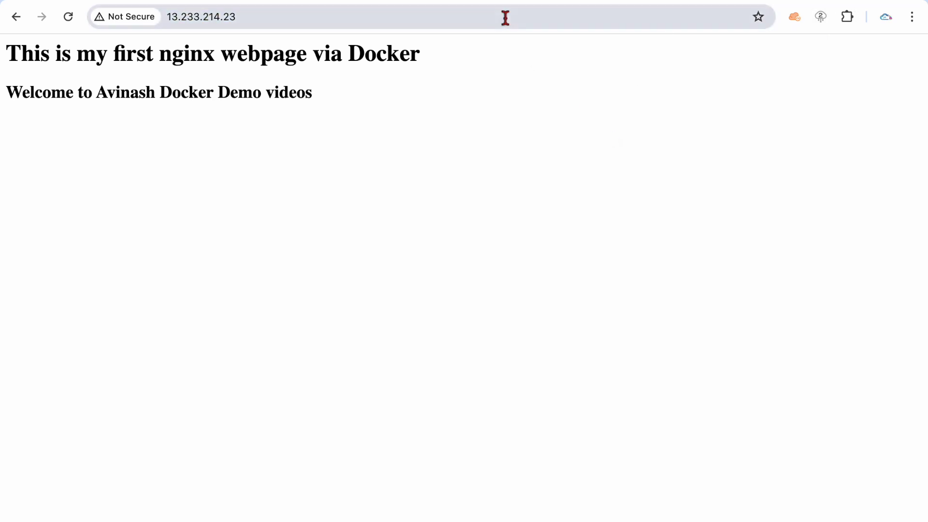
pyautogui.click(503, 16)
pyautogui.click(639, 125)
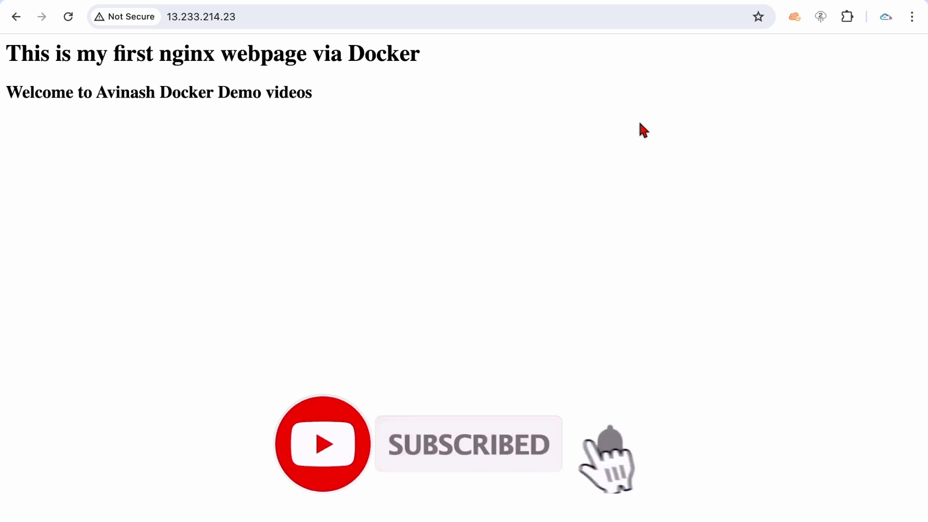
pyautogui.click(607, 16)
pyautogui.click(570, 165)
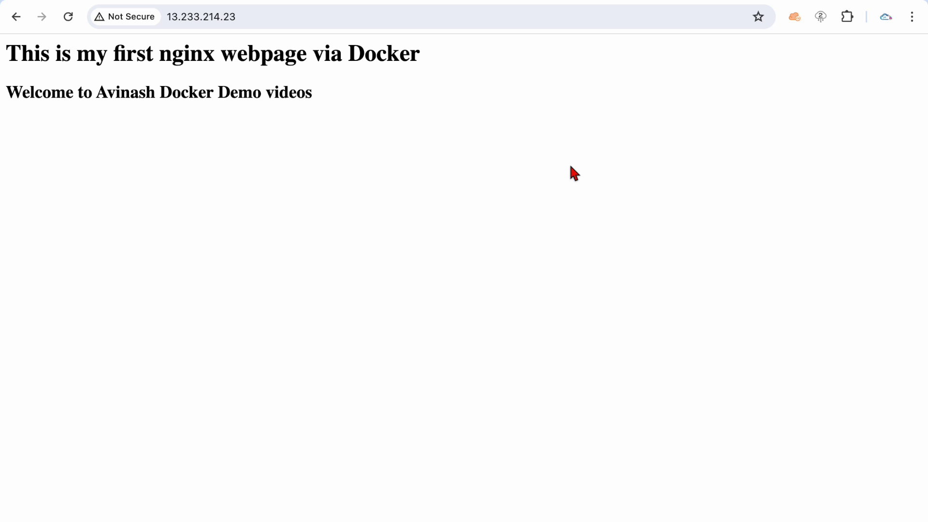
pyautogui.click(482, 16)
pyautogui.click(473, 169)
pyautogui.click(650, 17)
pyautogui.click(634, 156)
pyautogui.click(281, 22)
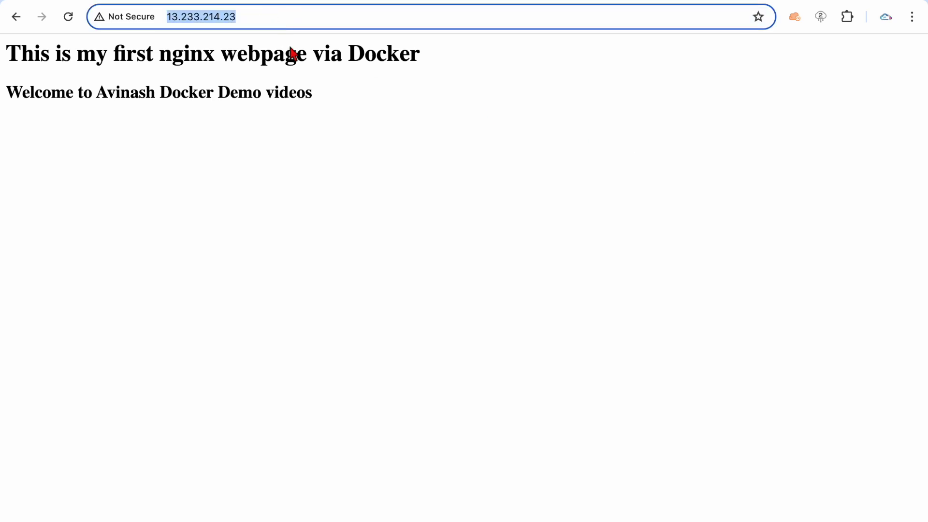
pyautogui.click(311, 121)
pyautogui.press('super+a')
pyautogui.click(251, 131)
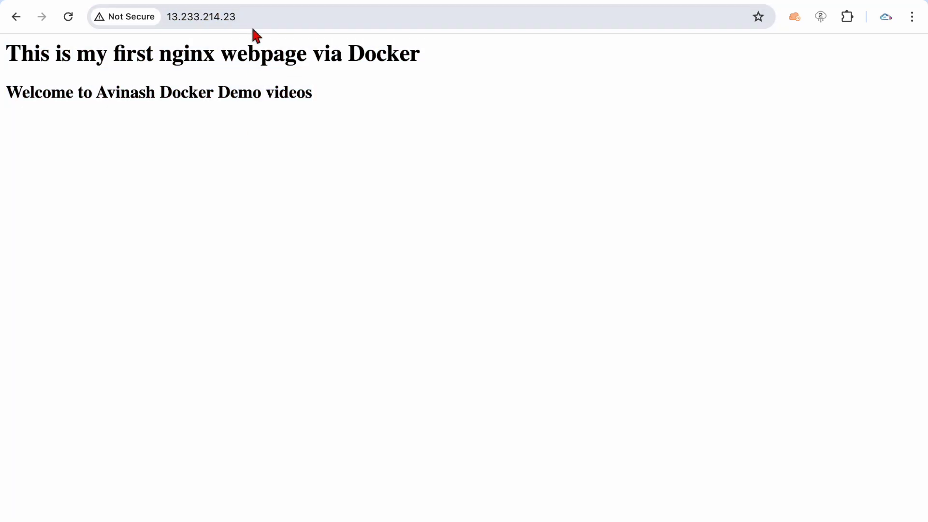
pyautogui.click(255, 16)
pyautogui.click(292, 104)
pyautogui.click(321, 104)
pyautogui.press('super+a')
pyautogui.click(263, 128)
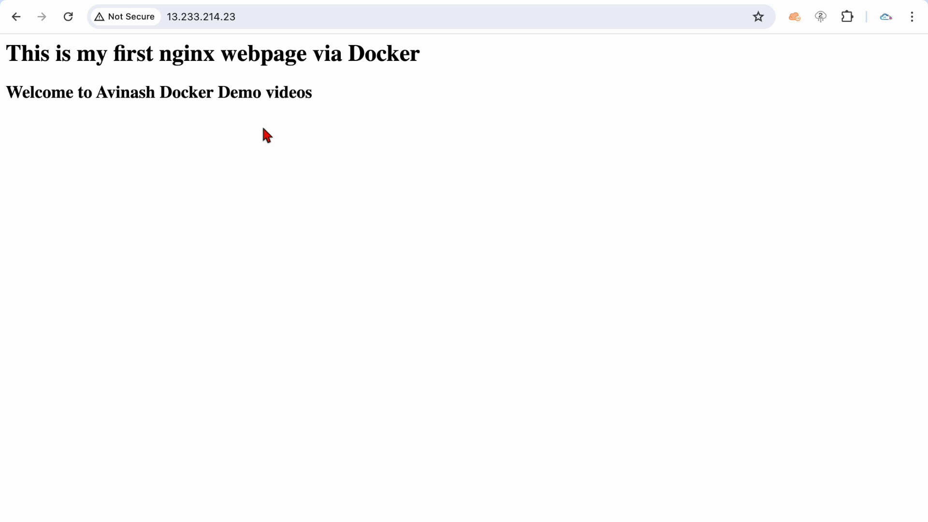
# Check the cluster's task list and the nginx webpage's address in turn, and return to the task list.
pyautogui.click(244, 1)
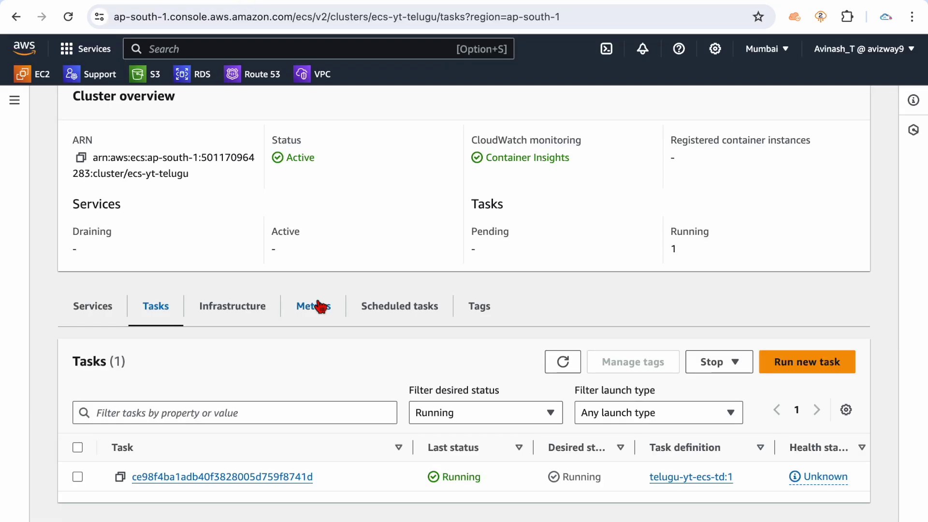
pyautogui.scroll(-1, 556, 306)
pyautogui.scroll(1, 560, 293)
pyautogui.click(727, 2)
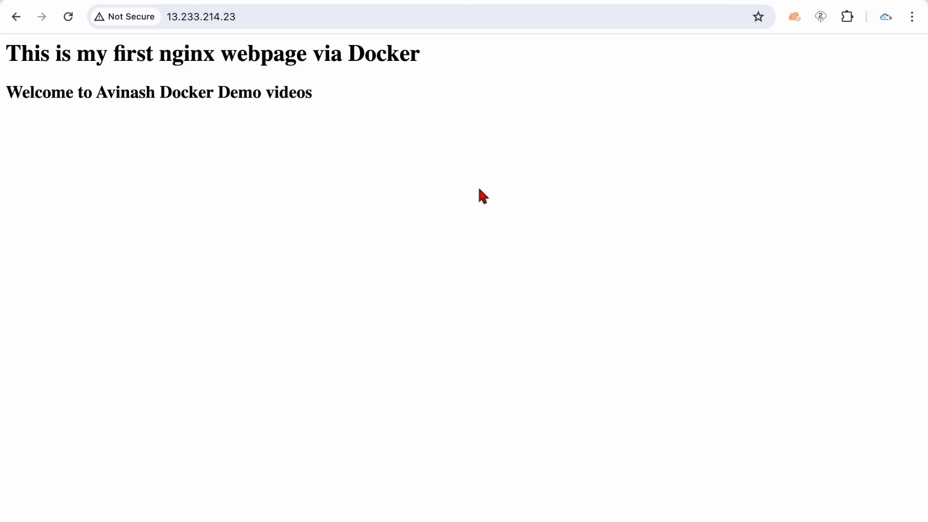
pyautogui.click(282, 22)
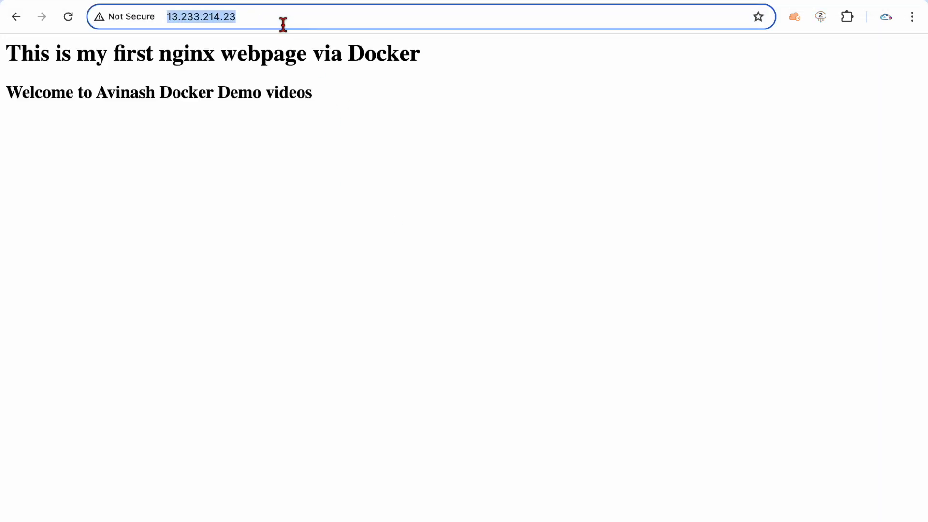
pyautogui.click(272, 19)
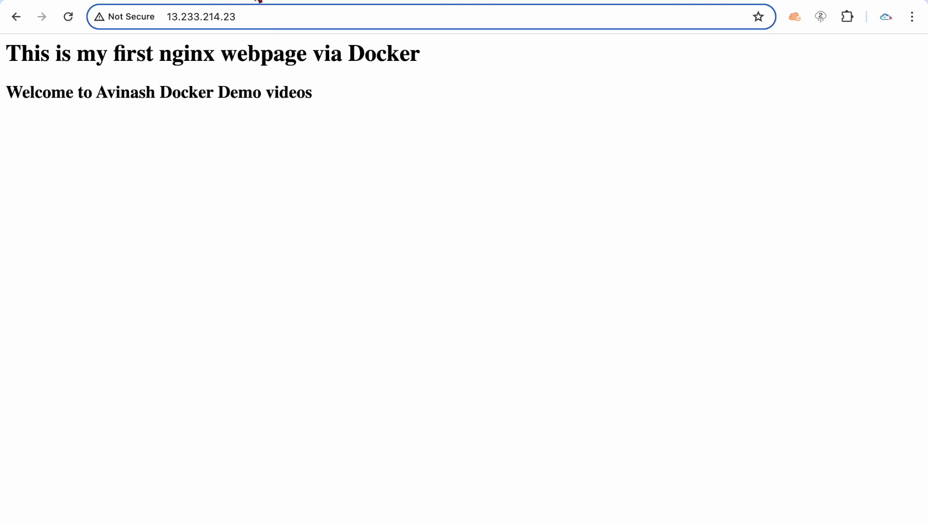
pyautogui.click(264, 2)
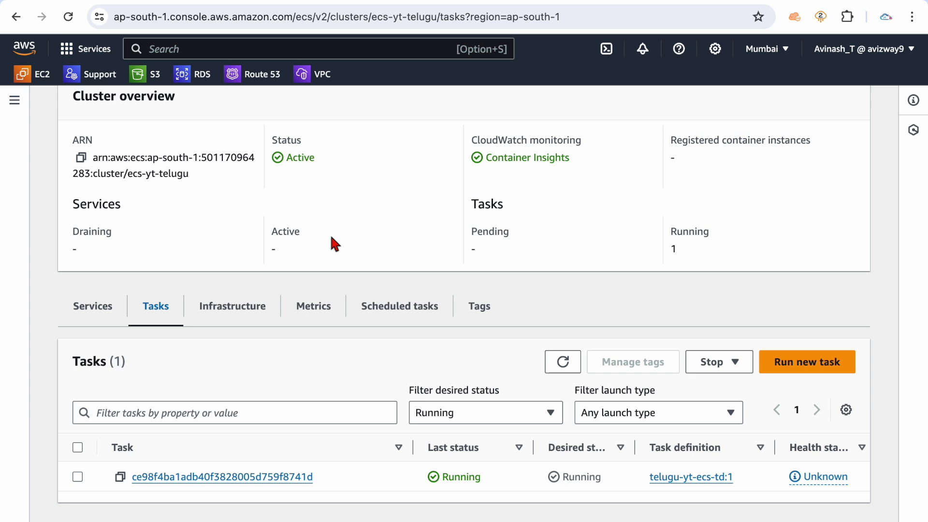
pyautogui.click(107, 305)
pyautogui.click(170, 292)
pyautogui.click(818, 363)
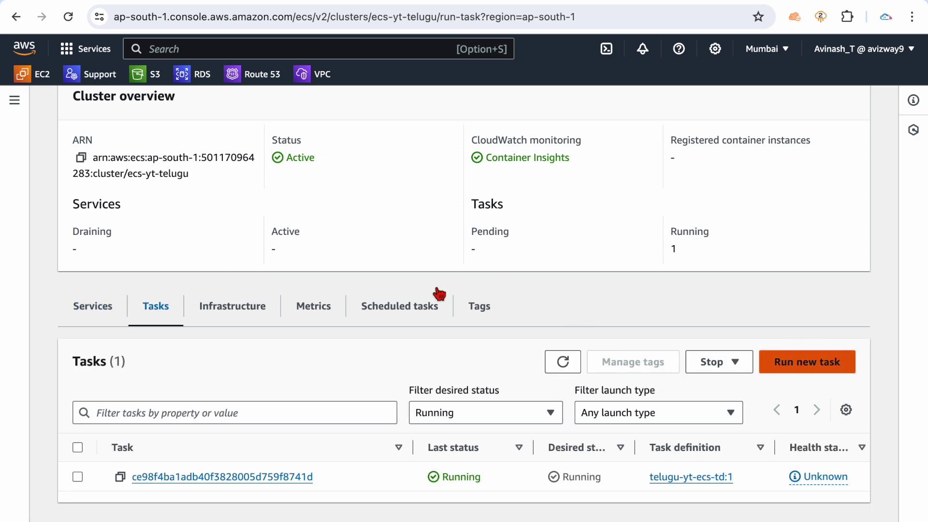
pyautogui.scroll(-15, 438, 275)
pyautogui.click(746, 500)
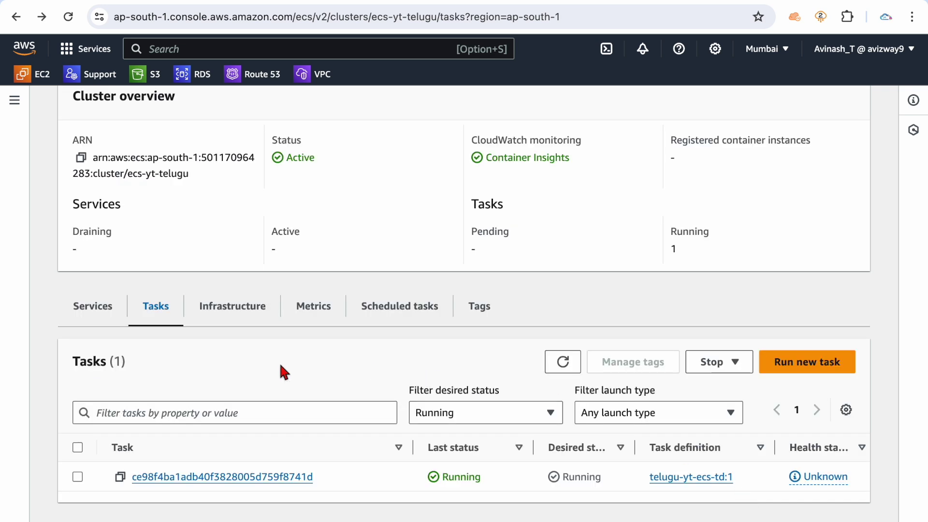
# Open the services list of the ecs-yt-telugu cluster.
pyautogui.click(99, 316)
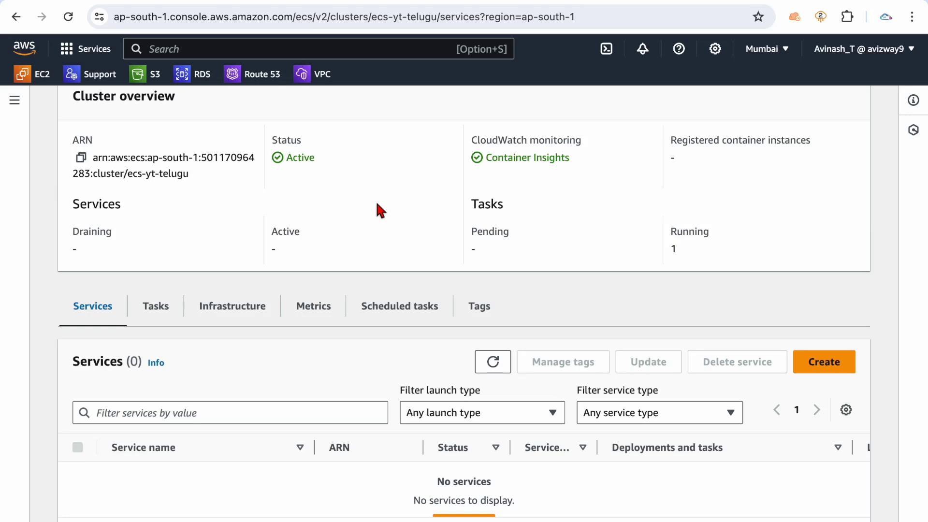
pyautogui.scroll(3, 377, 205)
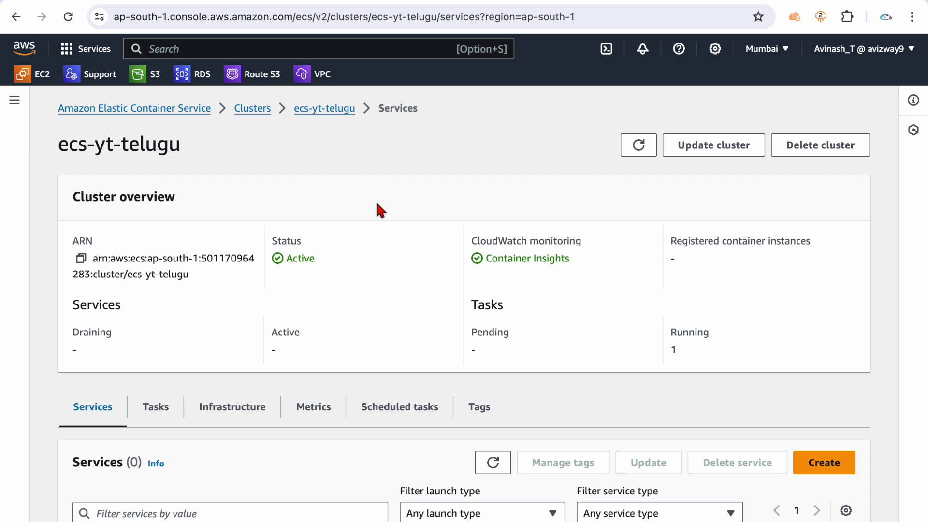